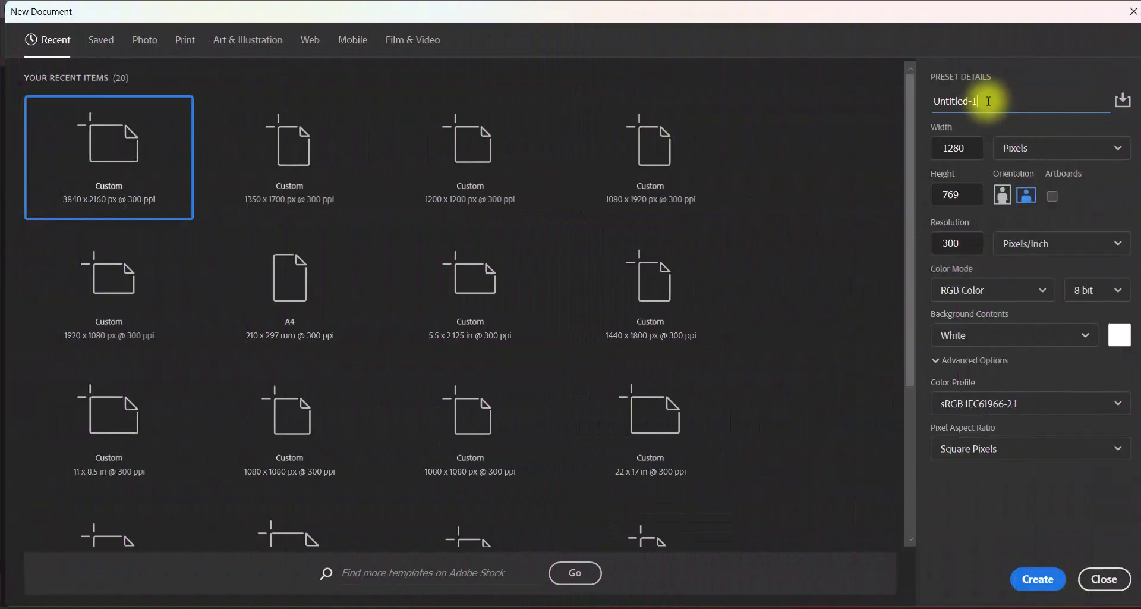
# - Name the new document 'Professional Fiverr GIG Image Design'
pyautogui.click(1013, 101)
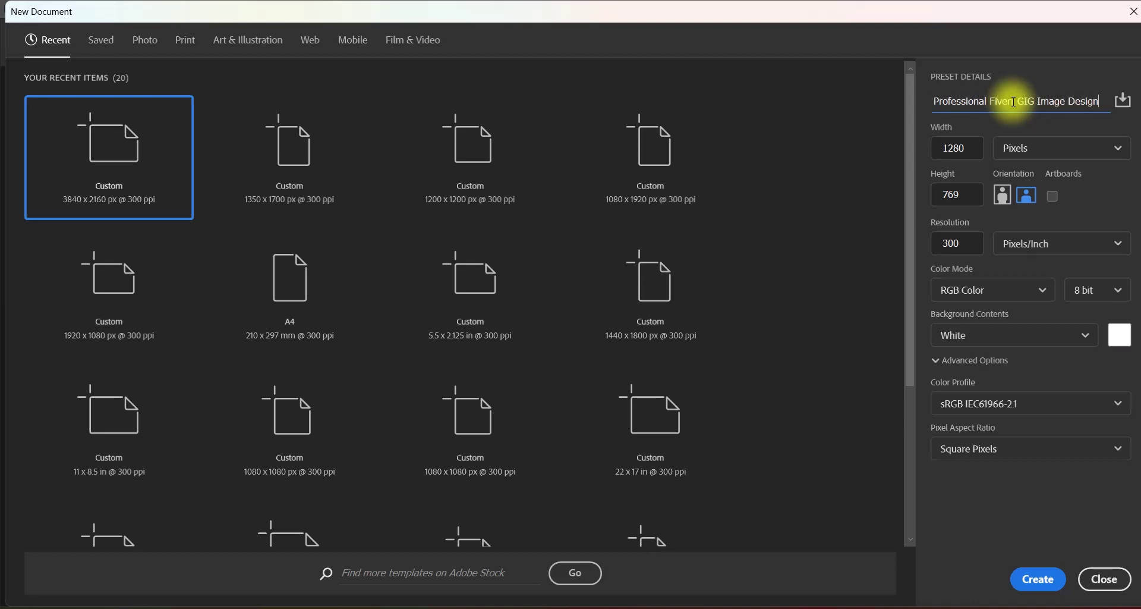
# - Create the 1280 × 769 px document, keeping pixels and RGB Color
pyautogui.click(951, 148)
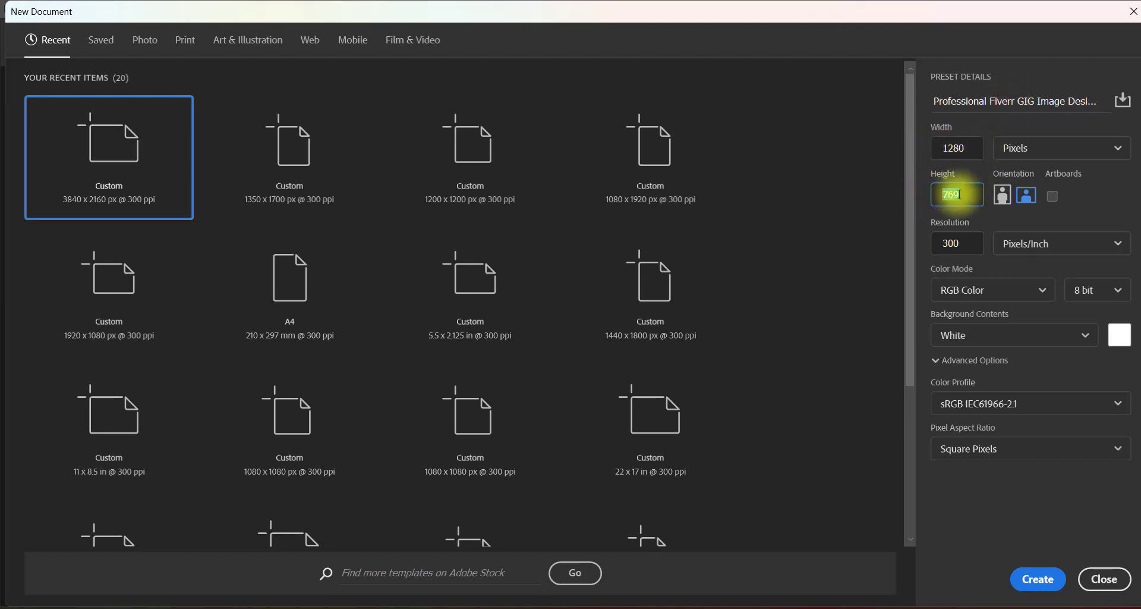
pyautogui.click(1047, 150)
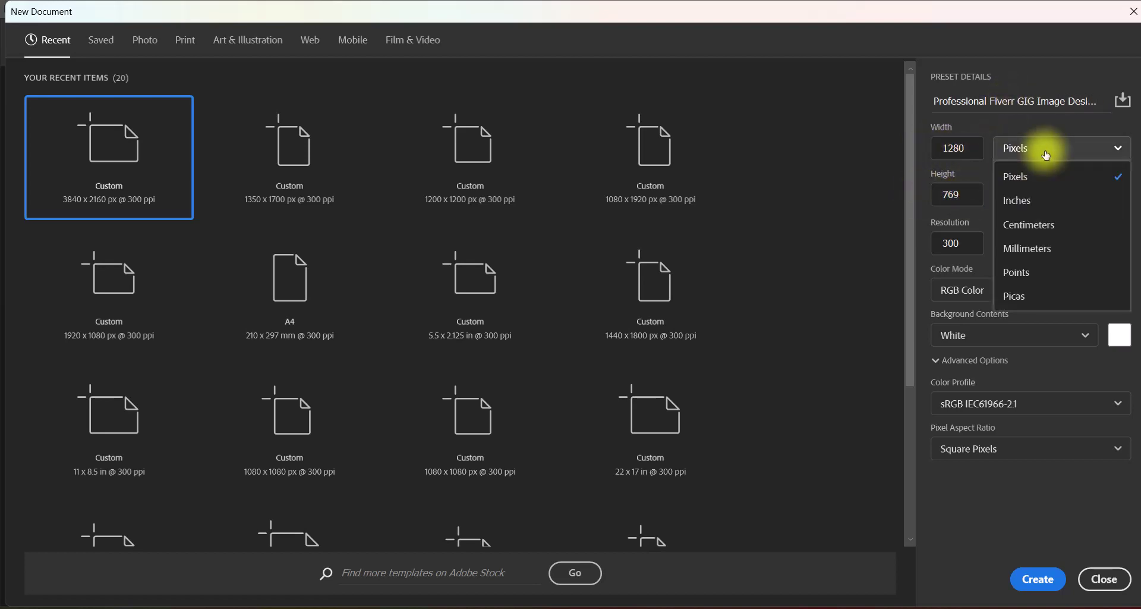
pyautogui.click(1025, 177)
pyautogui.click(988, 292)
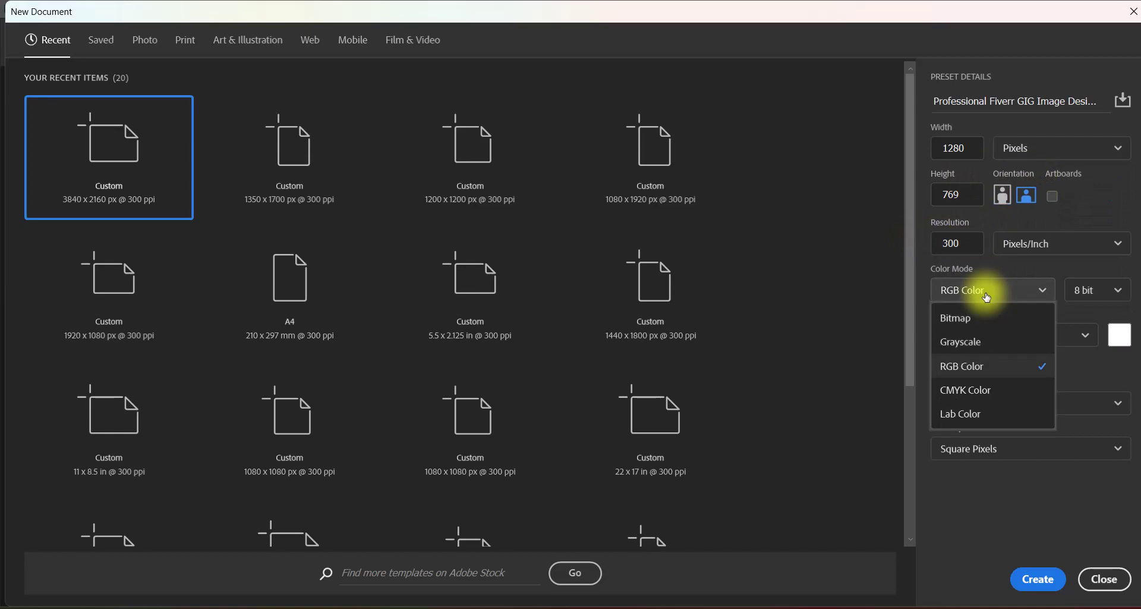
pyautogui.click(1010, 365)
pyautogui.click(1006, 403)
pyautogui.click(980, 259)
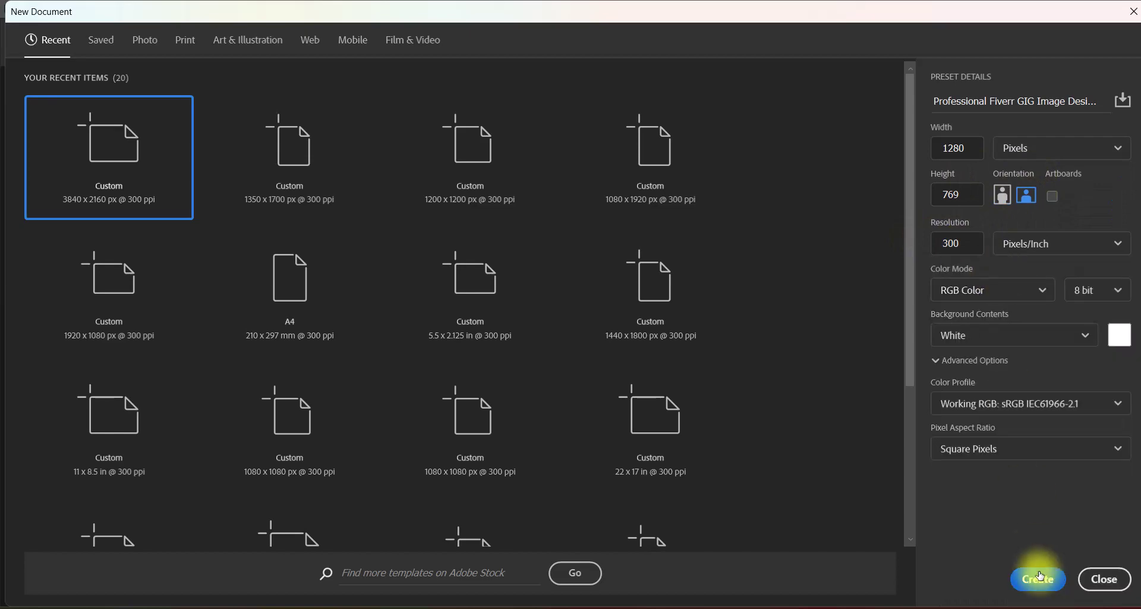
pyautogui.click(1040, 576)
# - Draw a black rectangle covering the whole canvas and nudge it into place
pyautogui.click(15, 422)
pyautogui.click(77, 416)
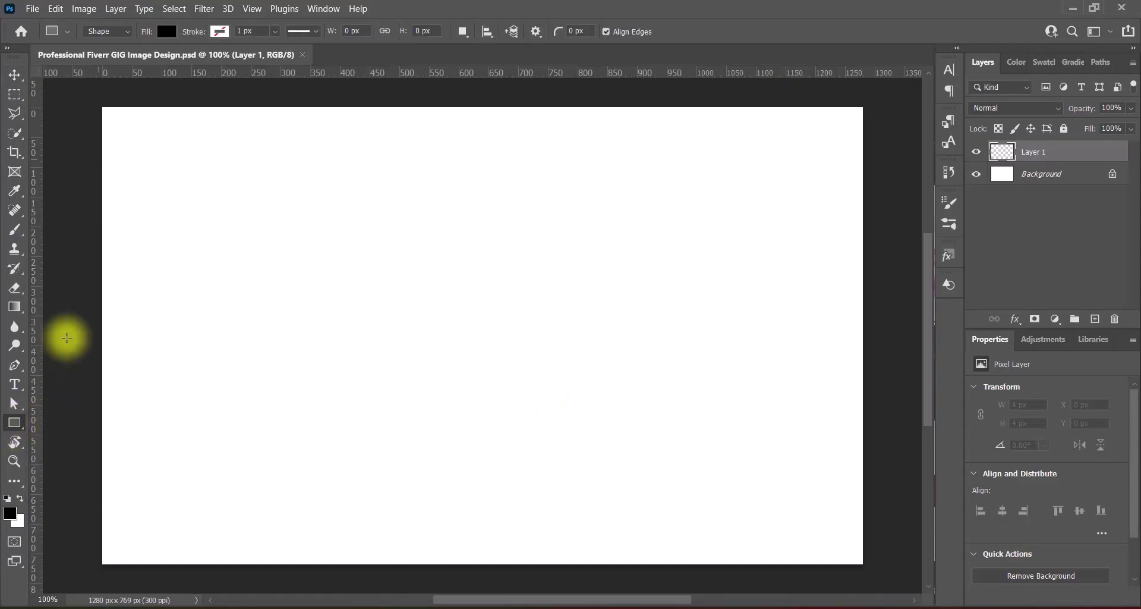
pyautogui.moveTo(94, 104); pyautogui.dragTo(867, 569)
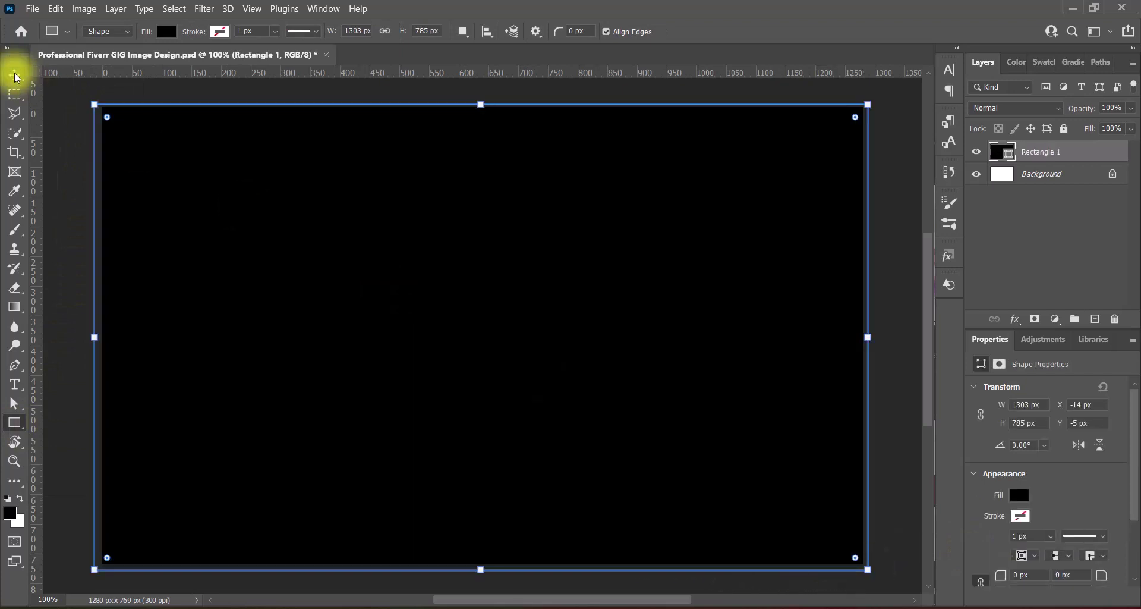
pyautogui.click(14, 75)
pyautogui.moveTo(499, 388); pyautogui.dragTo(500, 386)
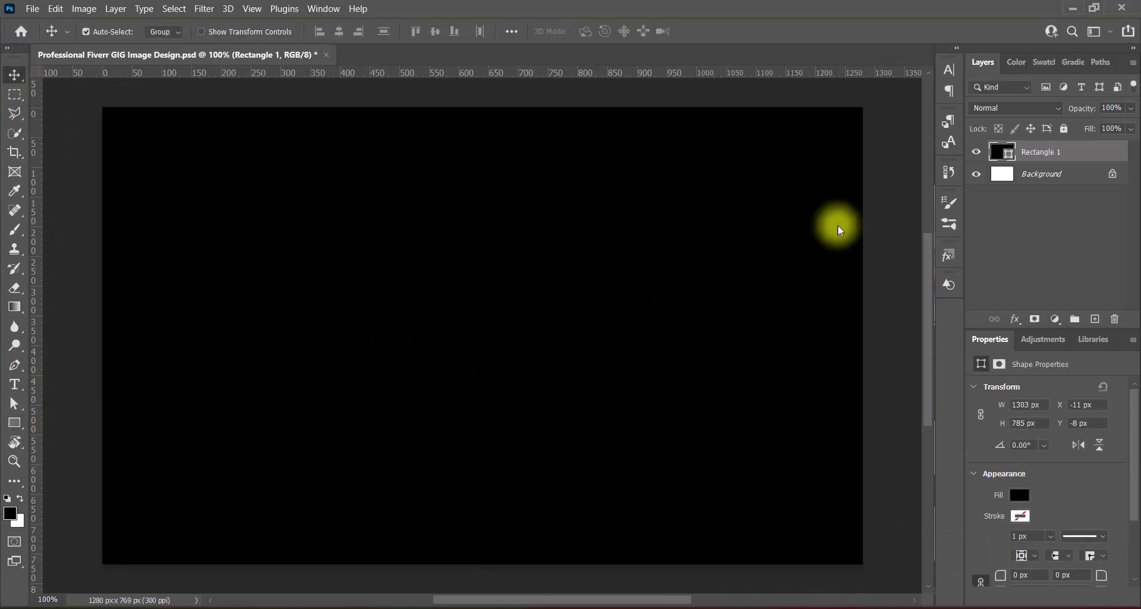
# - Open Rectangle 1's Blending Options and enable Gradient Overlay
pyautogui.rightClick(1004, 152)
pyautogui.click(1004, 165)
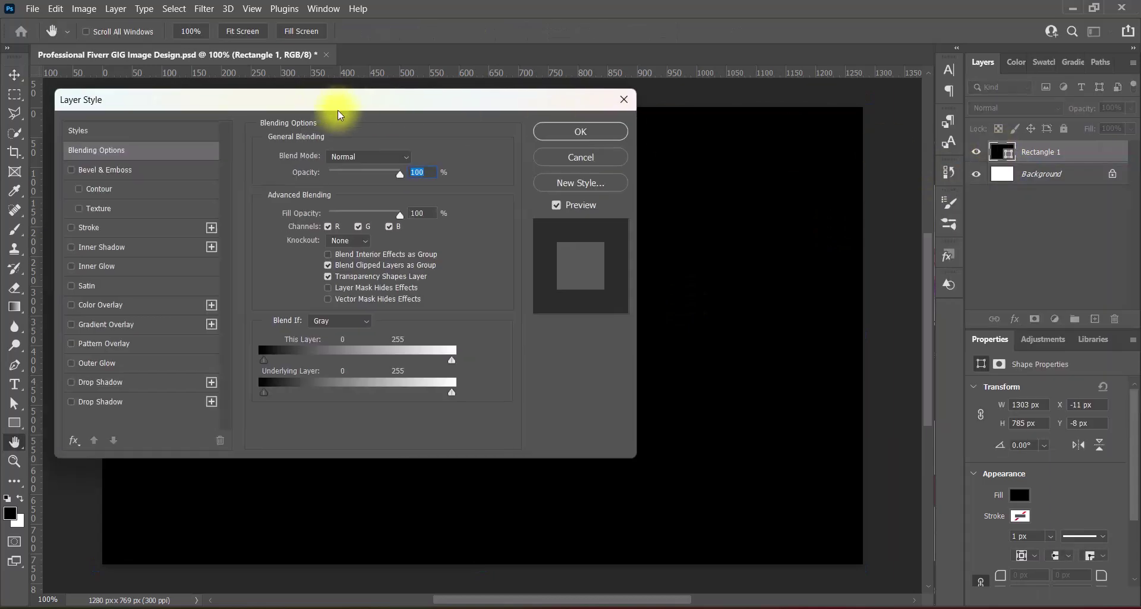
pyautogui.moveTo(331, 113); pyautogui.dragTo(817, 112)
pyautogui.click(546, 322)
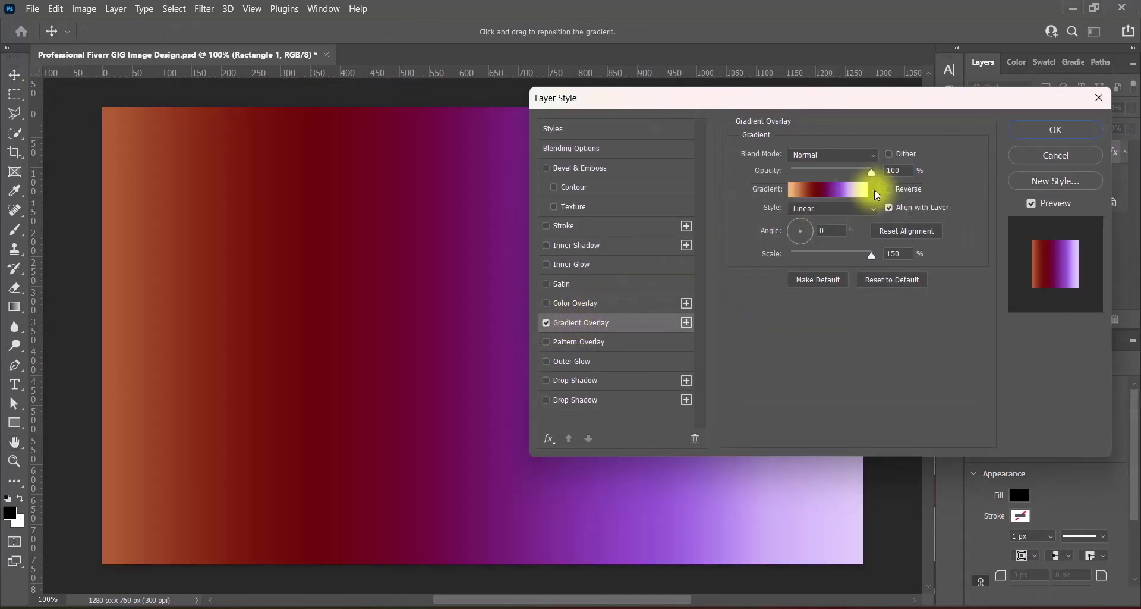
# - Try out several Purples and Blues gradient presets on the overlay
pyautogui.click(873, 189)
pyautogui.click(652, 252)
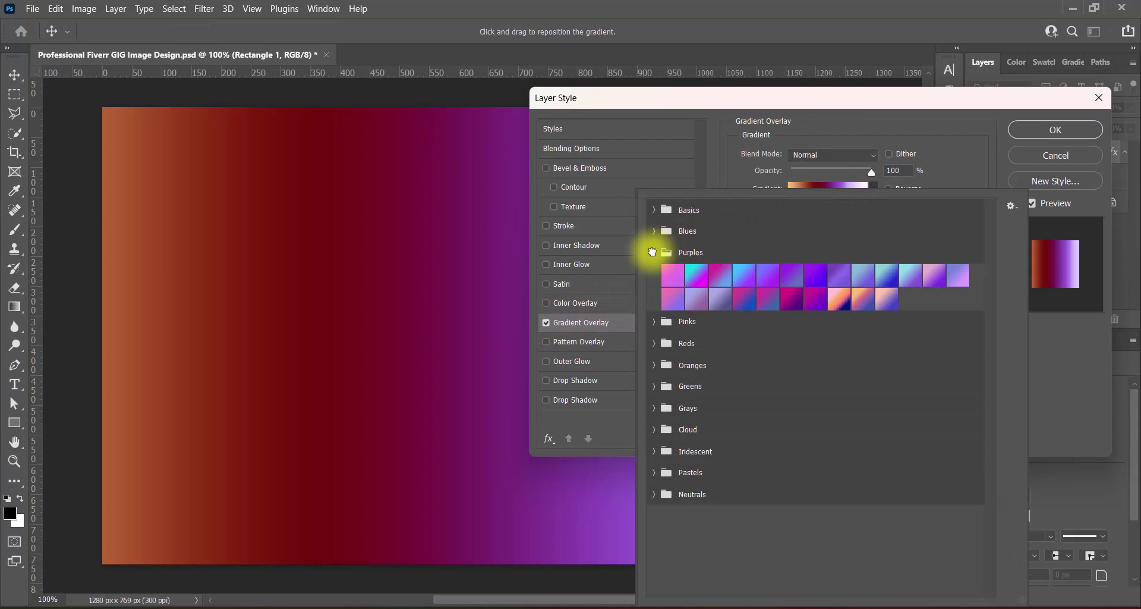
pyautogui.click(695, 278)
pyautogui.click(694, 298)
pyautogui.click(839, 301)
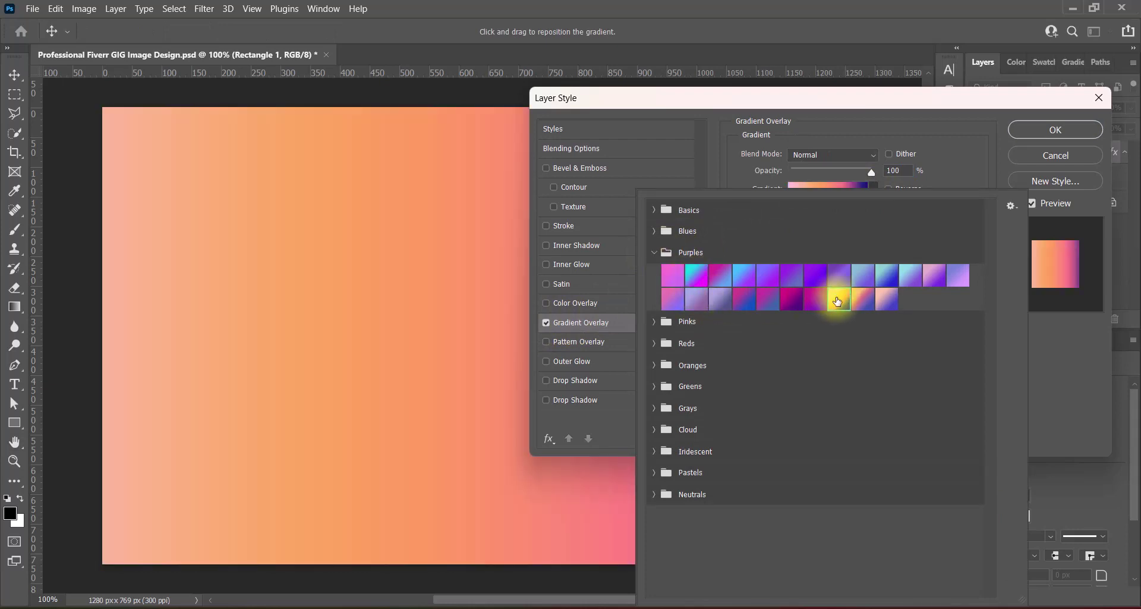
pyautogui.click(887, 300)
pyautogui.click(655, 231)
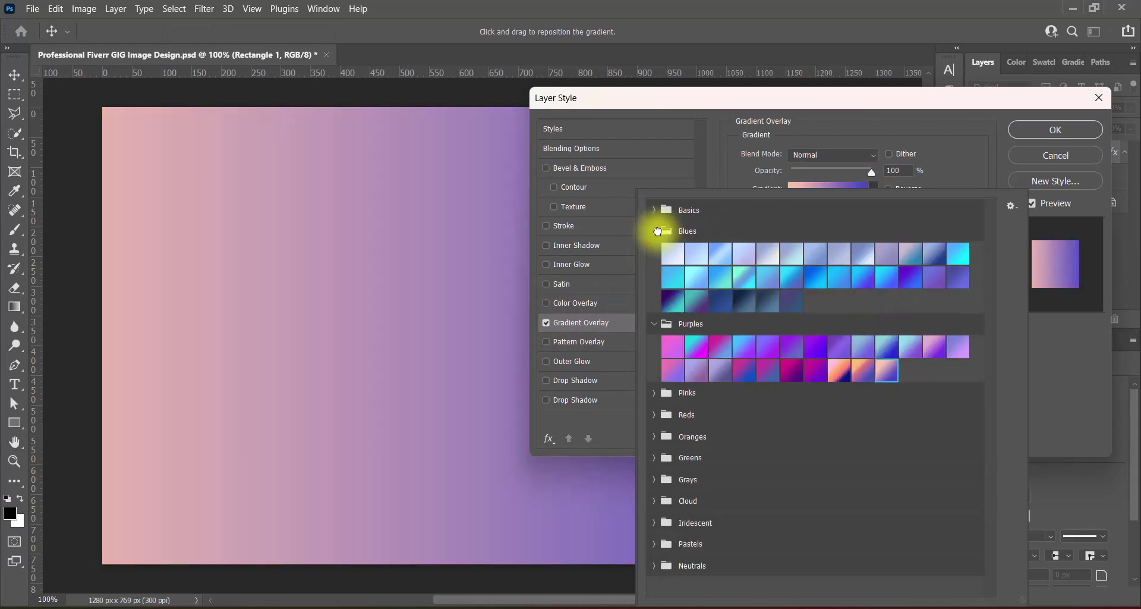
pyautogui.click(908, 275)
pyautogui.click(738, 293)
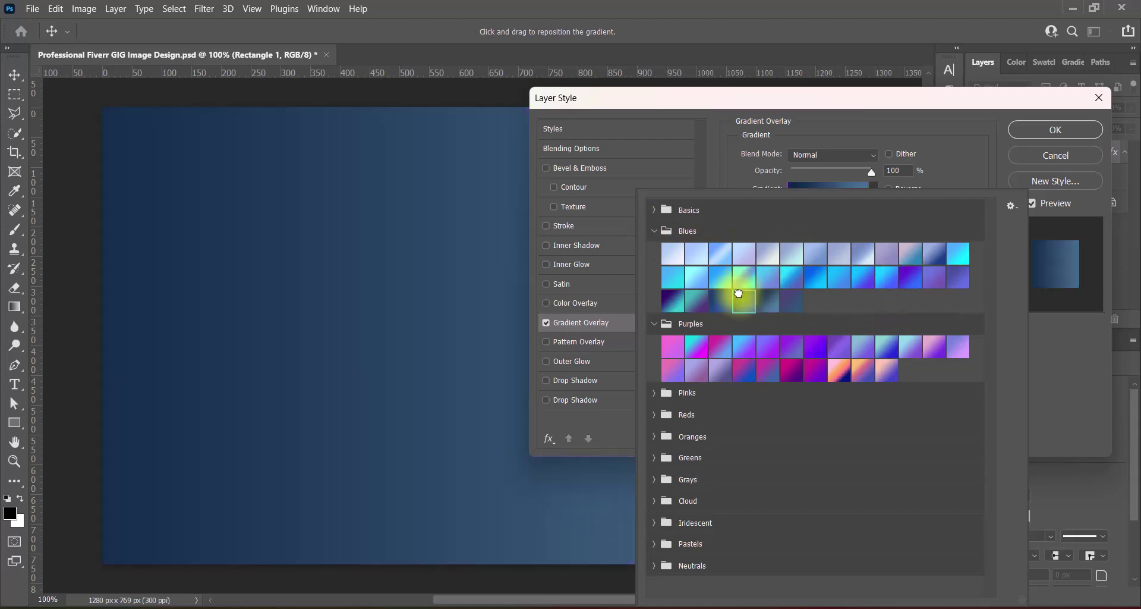
# - Apply the light-pink-to-magenta Reds preset and reverse the gradient
pyautogui.click(654, 415)
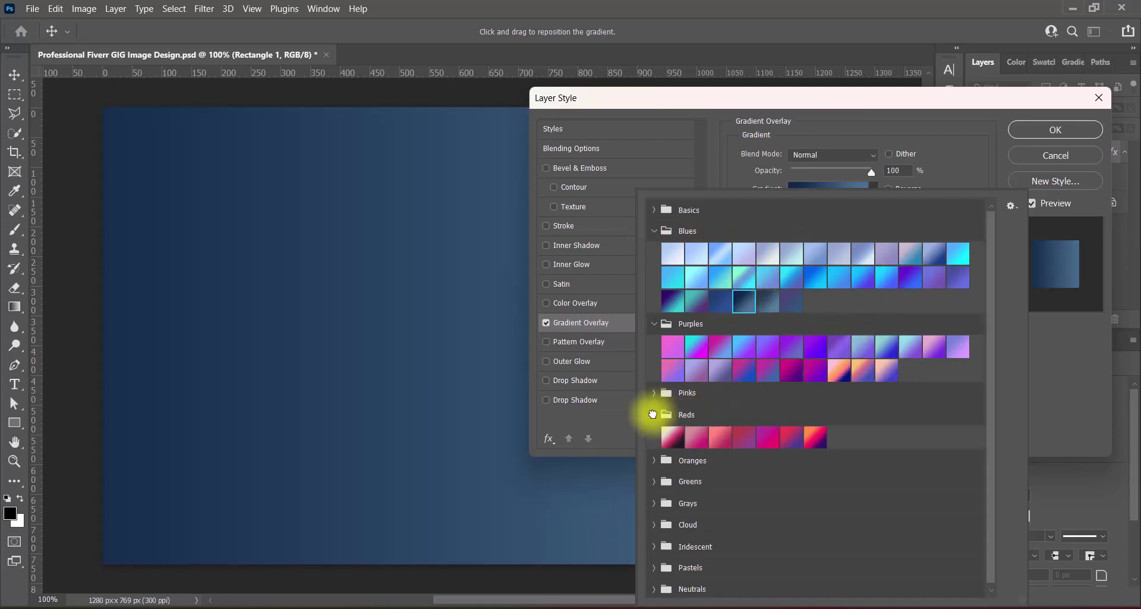
pyautogui.click(811, 437)
pyautogui.click(662, 440)
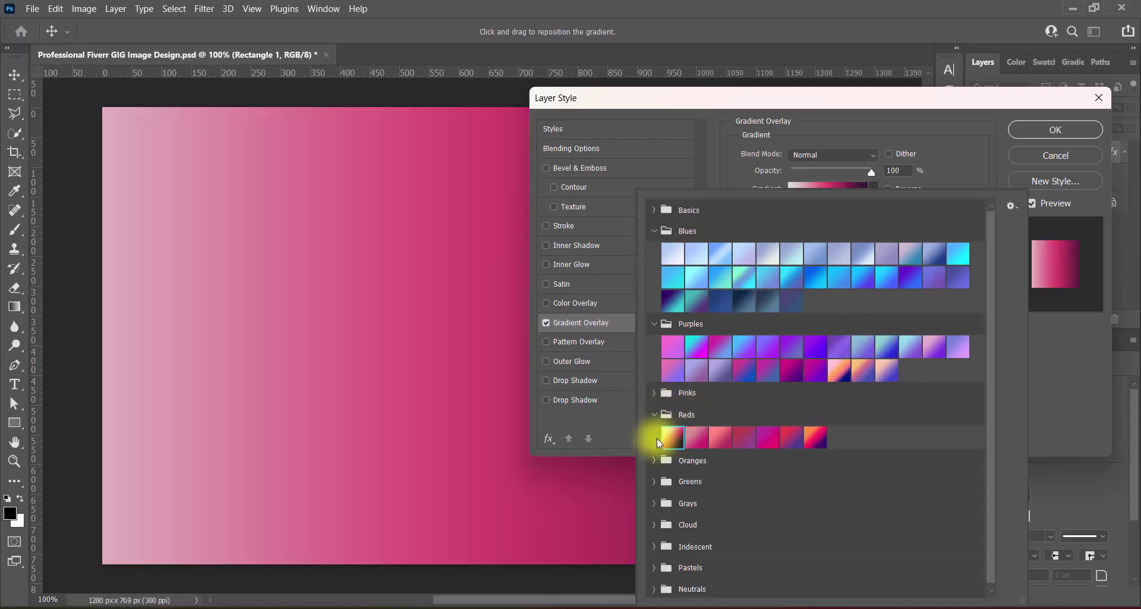
pyautogui.click(1027, 390)
pyautogui.moveTo(840, 97)
pyautogui.mouseDown()
pyautogui.moveTo(1012, 101)
pyautogui.moveTo(904, 102)
pyautogui.mouseUp()
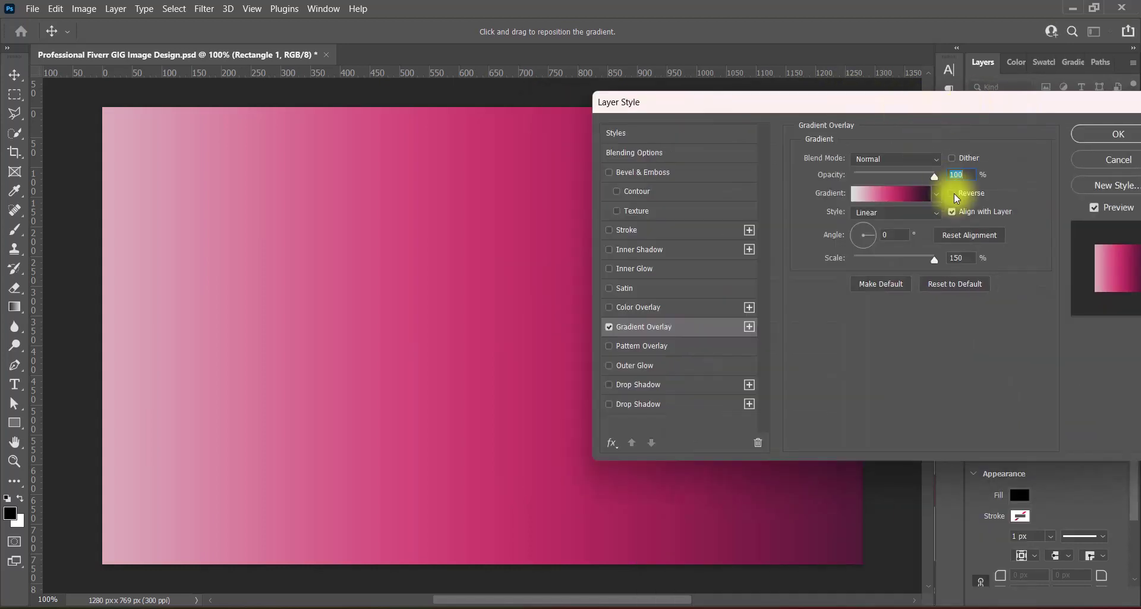
pyautogui.click(952, 193)
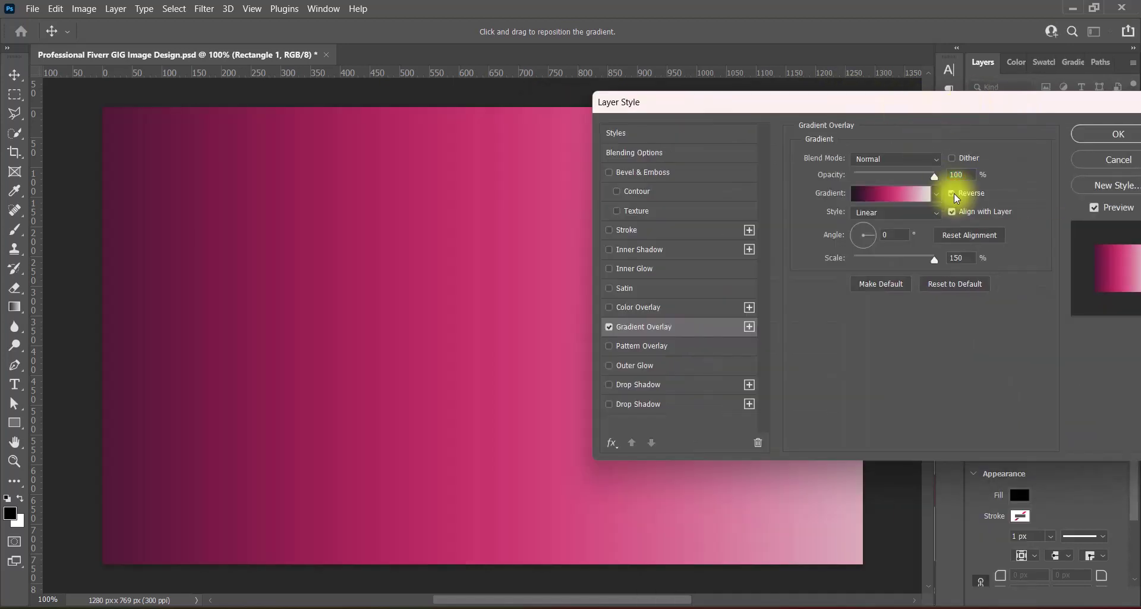
pyautogui.click(894, 195)
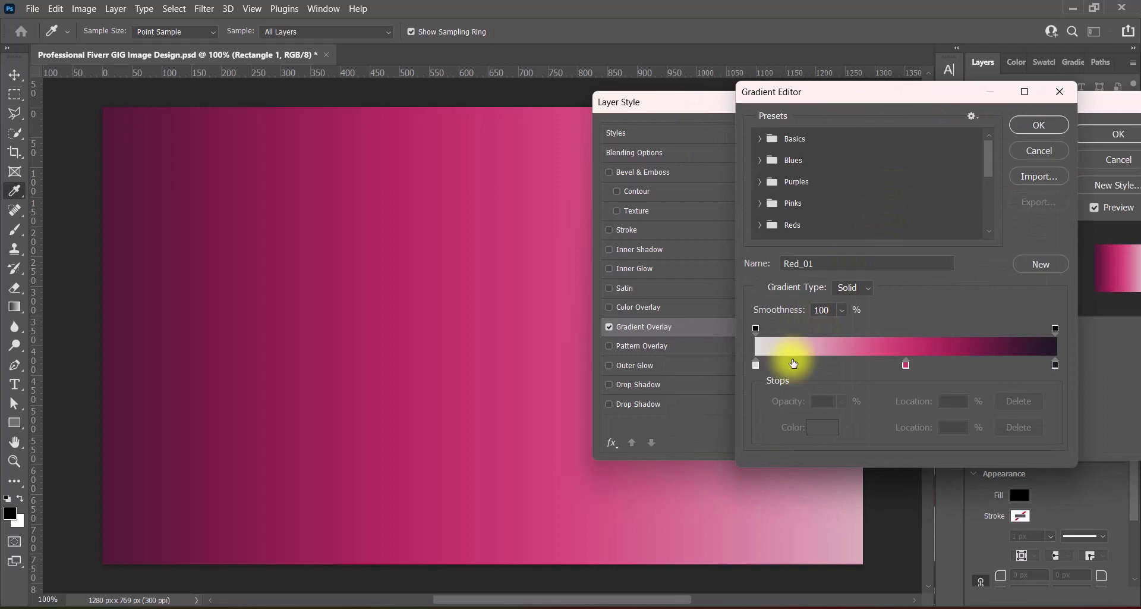
# - Add a near-black #201c1c stop about a quarter along the gradient
pyautogui.moveTo(794, 364); pyautogui.dragTo(827, 365)
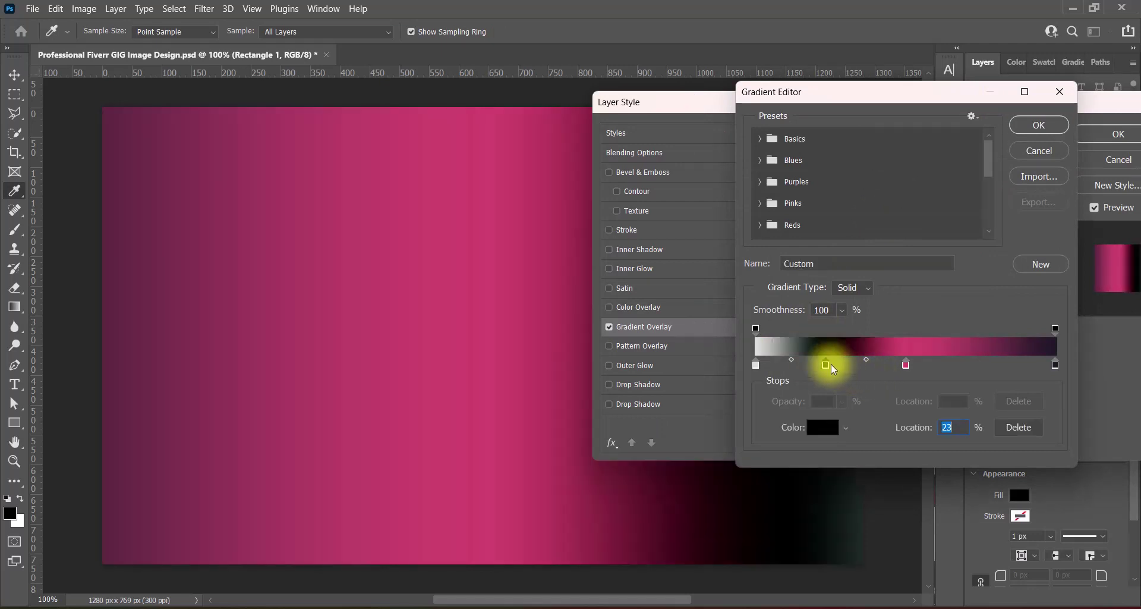
pyautogui.doubleClick(825, 365)
pyautogui.click(705, 374)
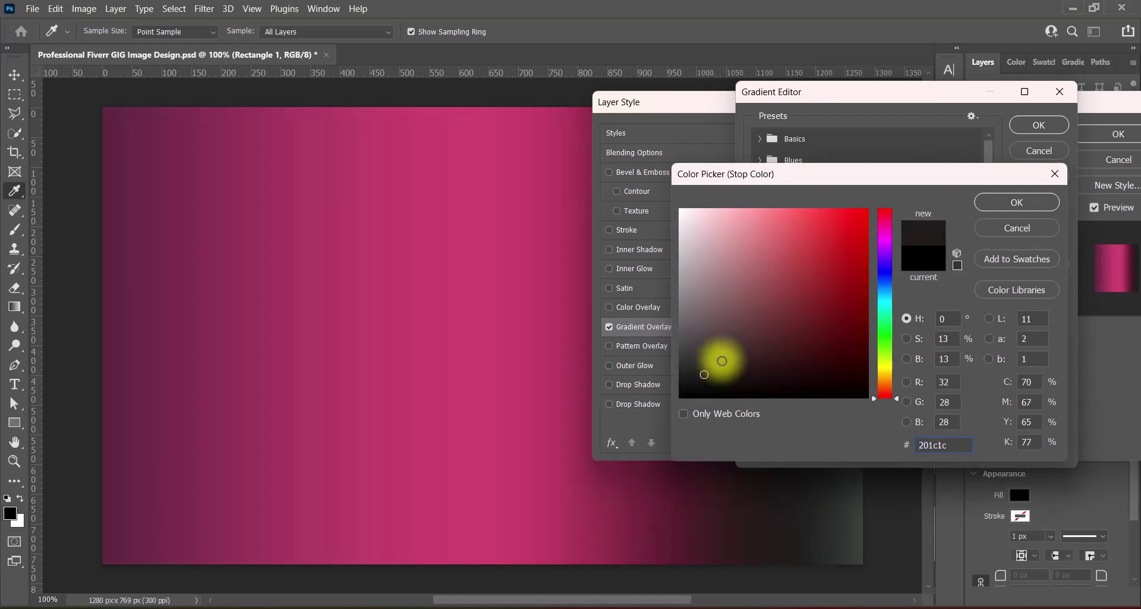
pyautogui.click(719, 359)
pyautogui.click(1017, 202)
# - Move the pink stop to about 61% and the dark stop back to about 25%
pyautogui.click(1020, 125)
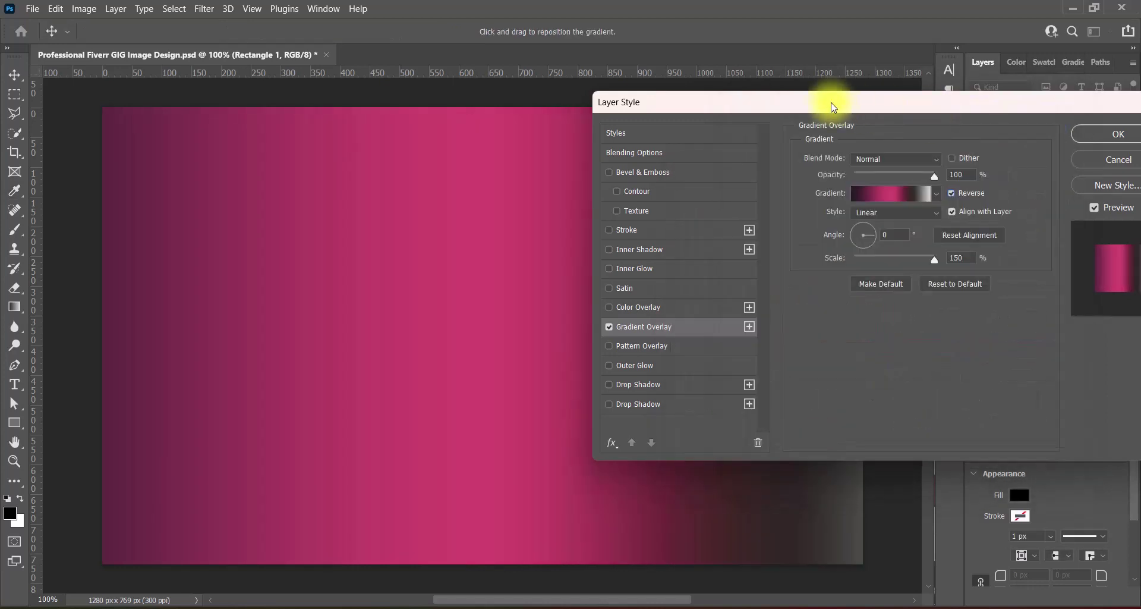
pyautogui.moveTo(832, 106); pyautogui.dragTo(825, 110)
pyautogui.click(897, 202)
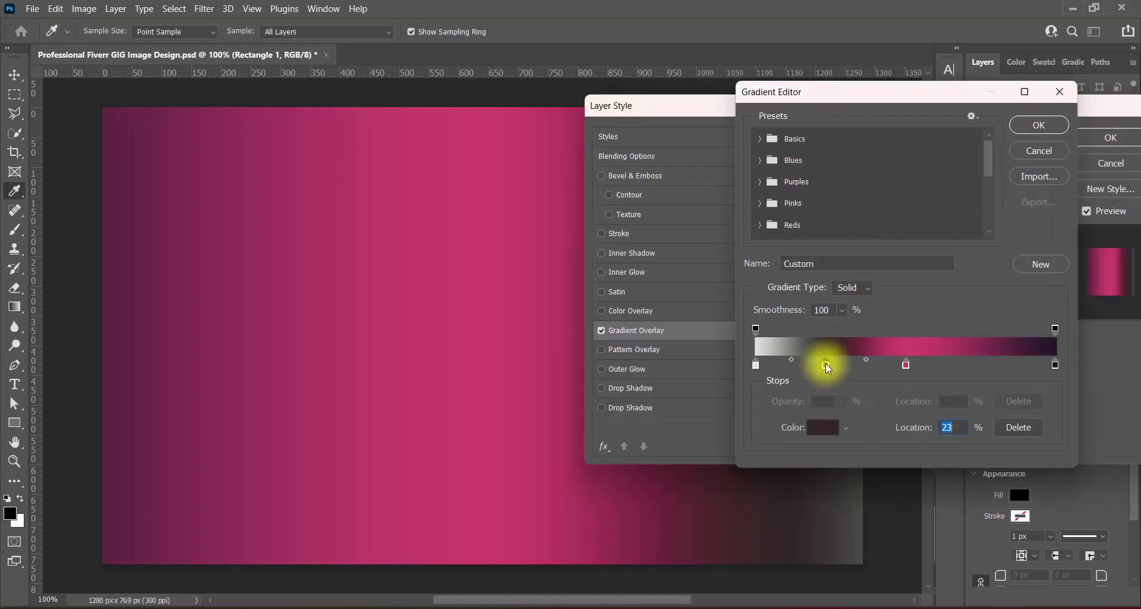
pyautogui.moveTo(826, 364); pyautogui.dragTo(842, 365)
pyautogui.click(906, 364)
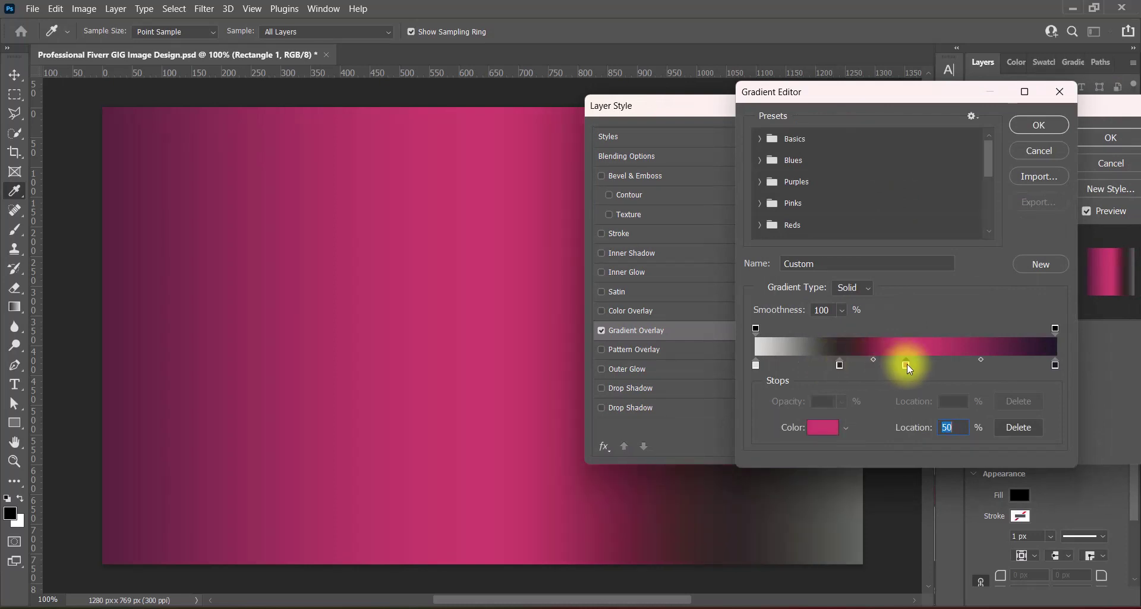
pyautogui.write('61')
pyautogui.moveTo(941, 364); pyautogui.dragTo(945, 364)
pyautogui.moveTo(840, 364); pyautogui.dragTo(831, 363)
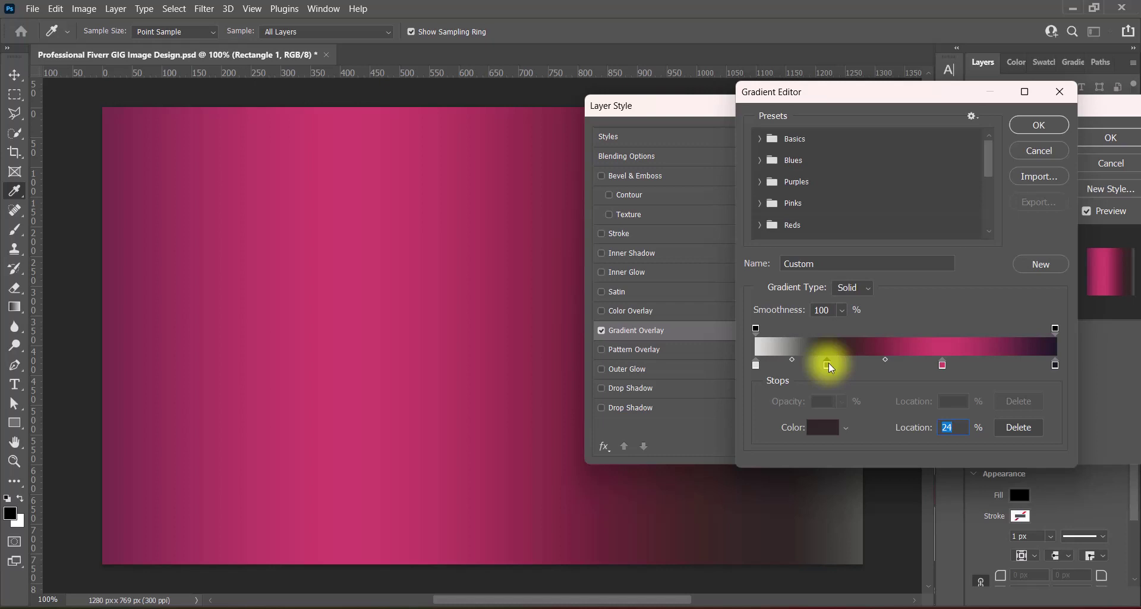
pyautogui.click(1039, 124)
pyautogui.click(944, 197)
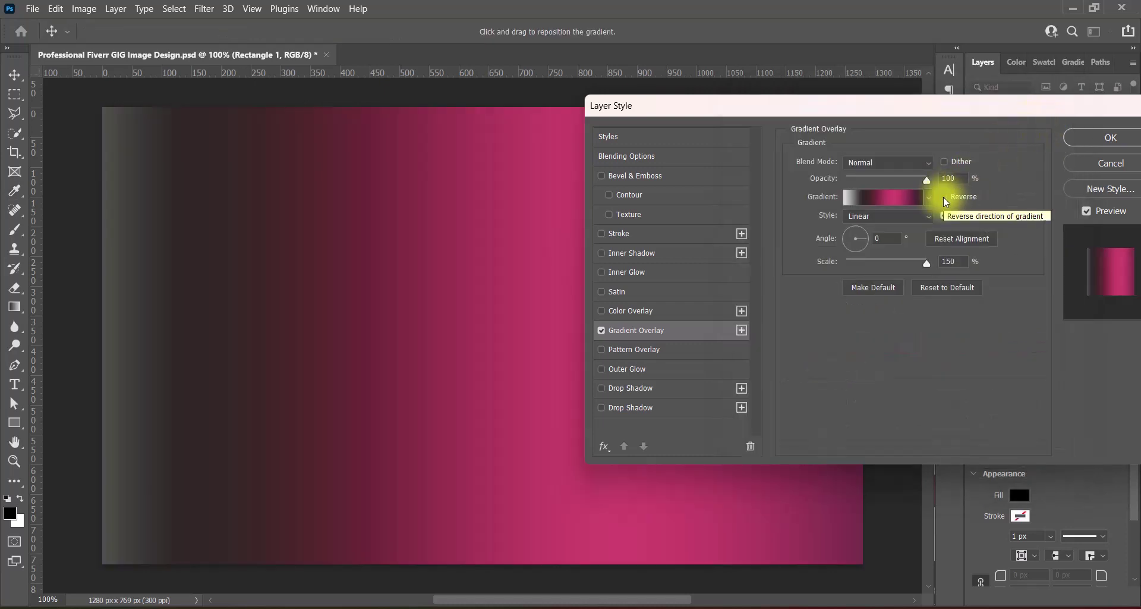
pyautogui.click(944, 197)
pyautogui.moveTo(927, 262)
pyautogui.mouseDown()
pyautogui.moveTo(912, 270)
pyautogui.moveTo(927, 268)
pyautogui.mouseUp()
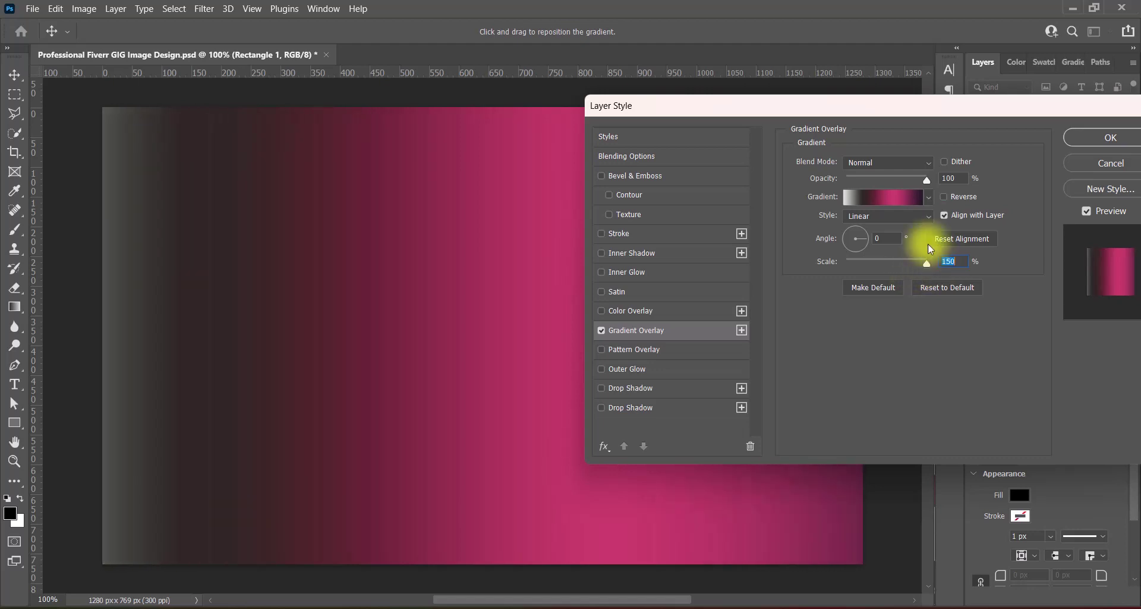
# - Shift the gradient midpoints and make the pink middle stop more saturated
pyautogui.click(883, 197)
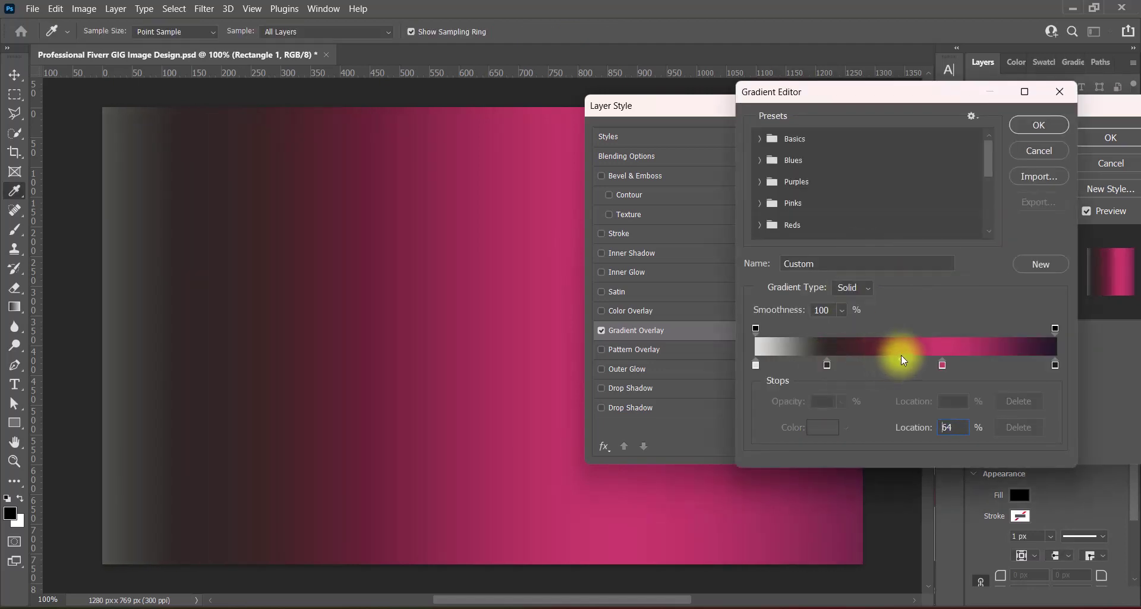
pyautogui.moveTo(901, 355)
pyautogui.mouseDown()
pyautogui.moveTo(886, 358)
pyautogui.moveTo(907, 359)
pyautogui.mouseUp()
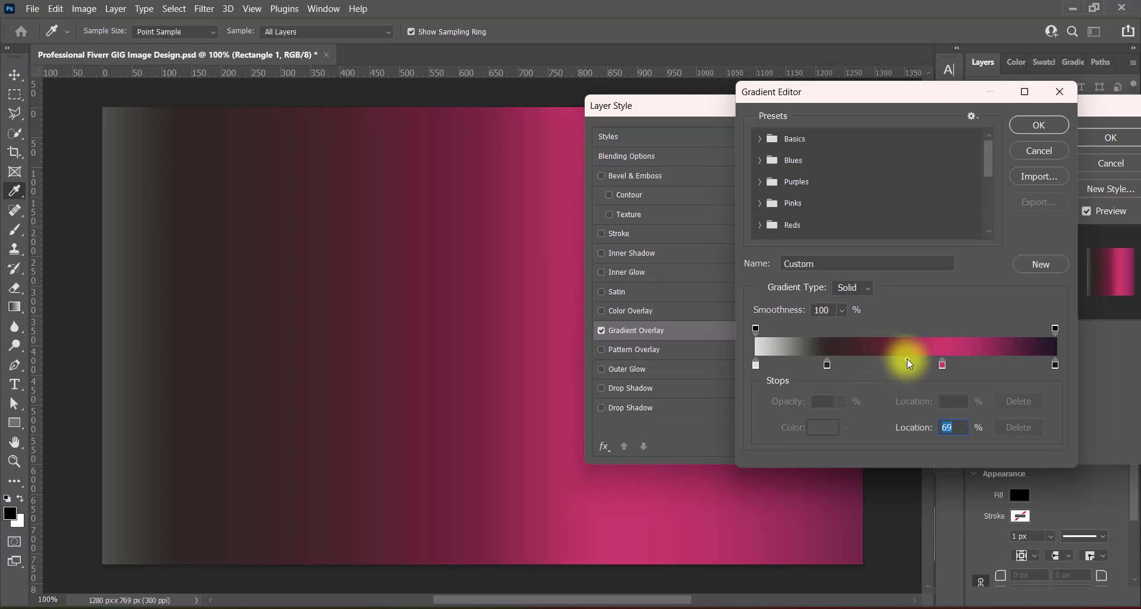
pyautogui.doubleClick(942, 365)
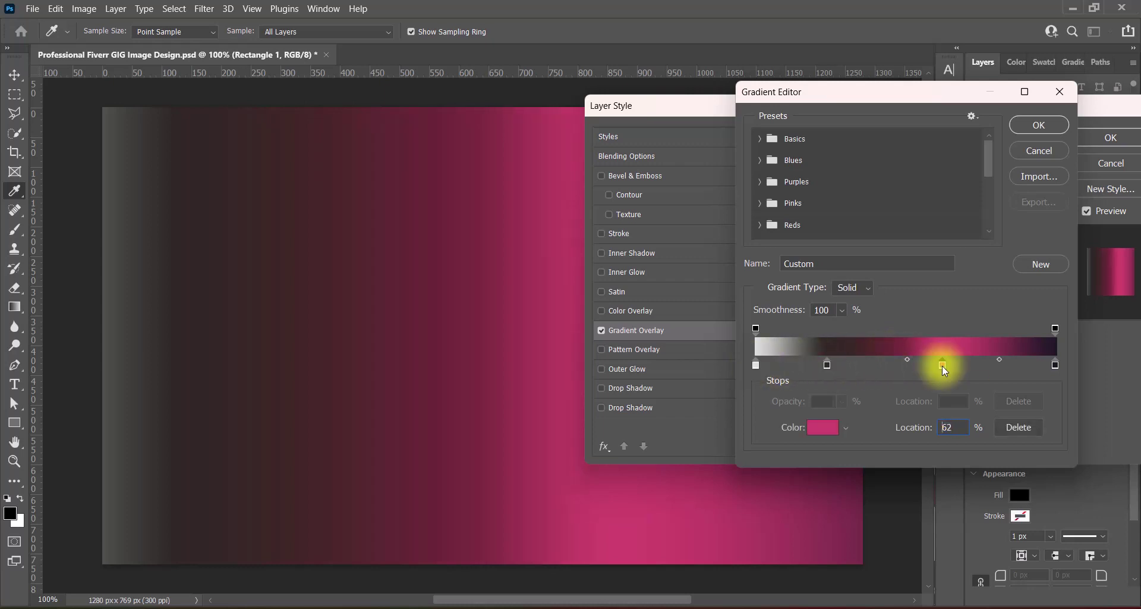
pyautogui.click(845, 245)
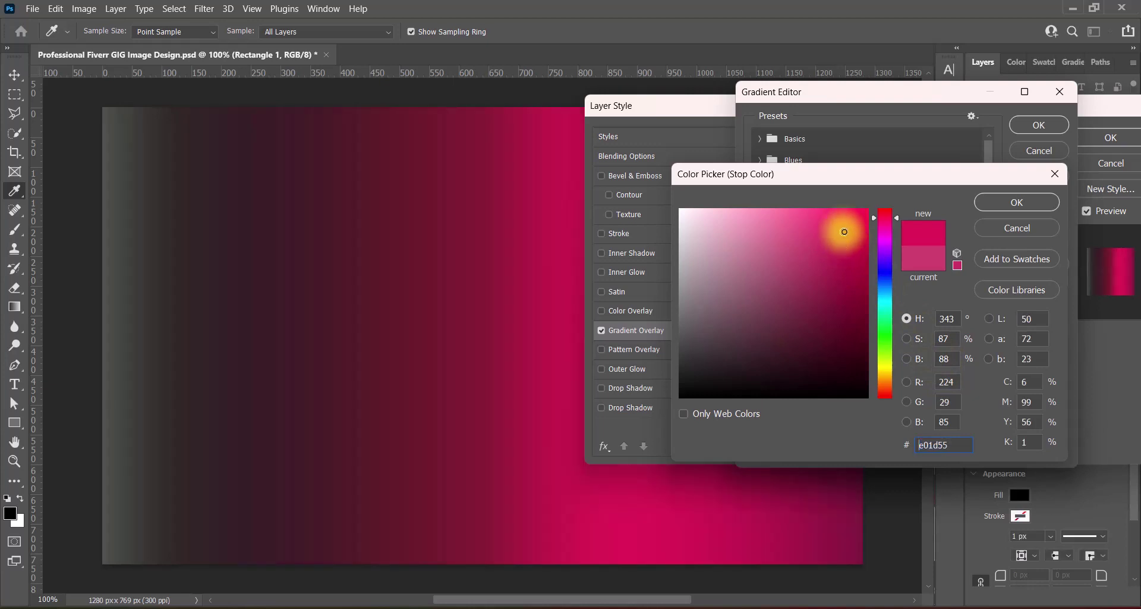
pyautogui.click(1005, 204)
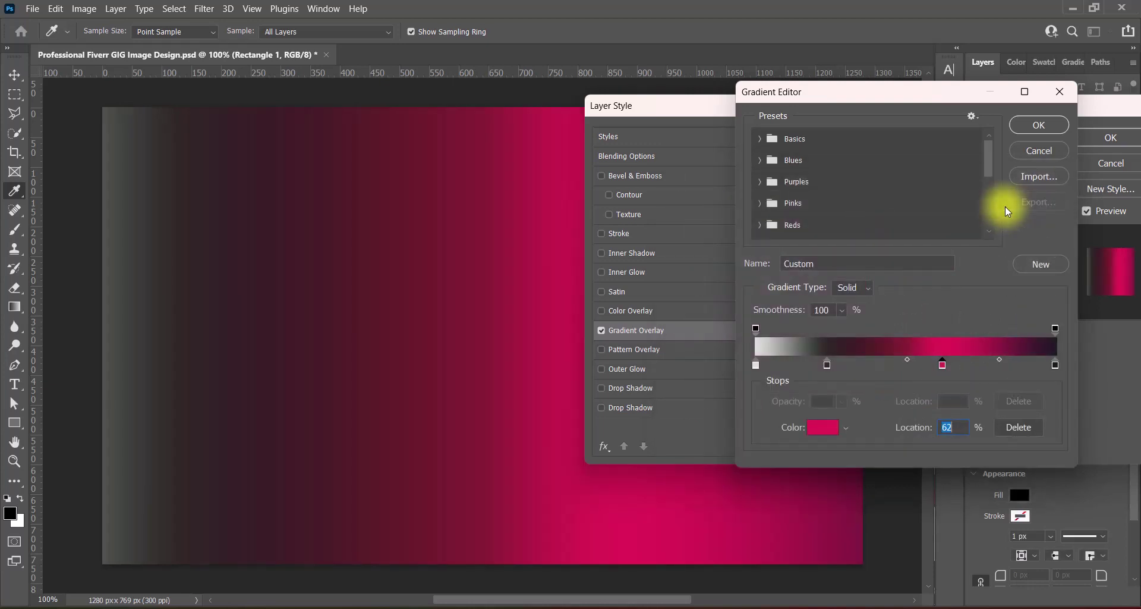
pyautogui.click(1055, 365)
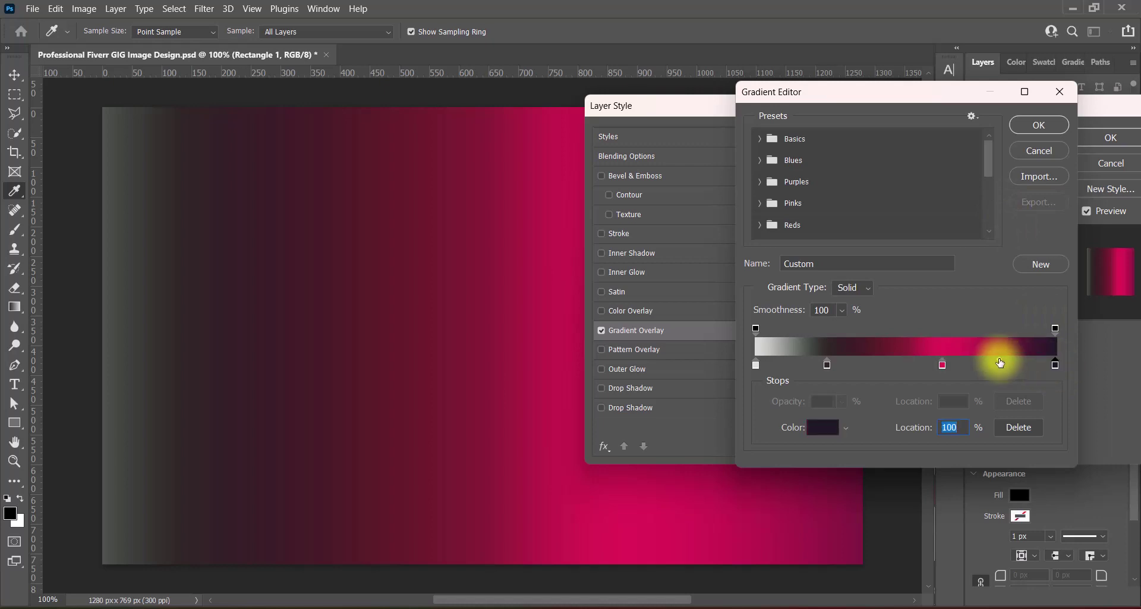
pyautogui.moveTo(999, 359); pyautogui.dragTo(990, 359)
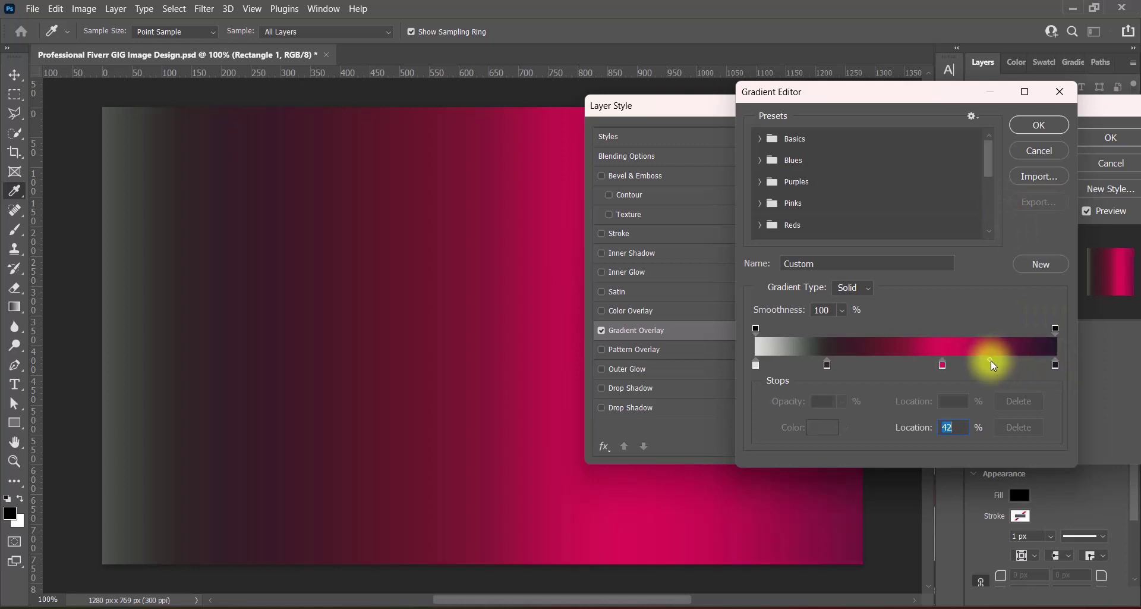
pyautogui.click(1039, 125)
pyautogui.click(947, 197)
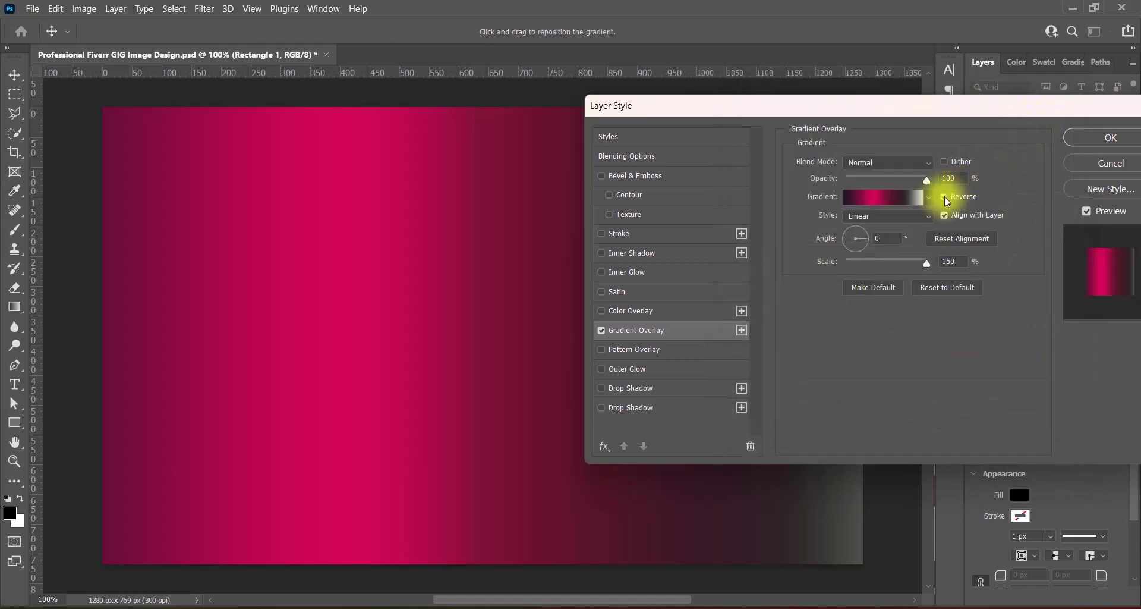
# - Darken the middle stop to deep red #931616 and apply the Layer Style
pyautogui.click(884, 197)
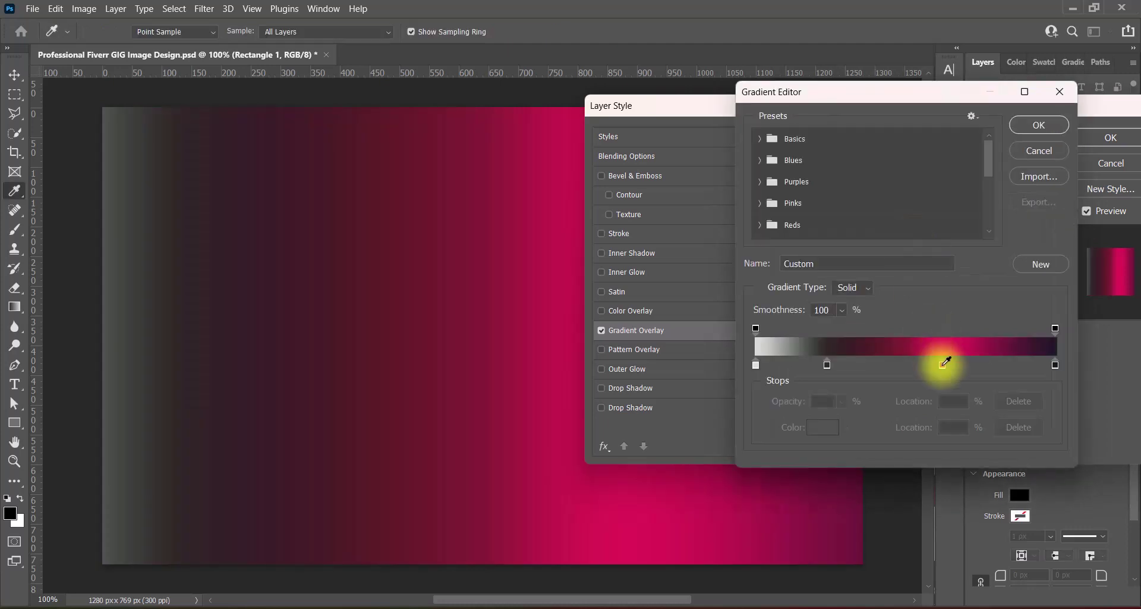
pyautogui.doubleClick(943, 365)
pyautogui.click(840, 289)
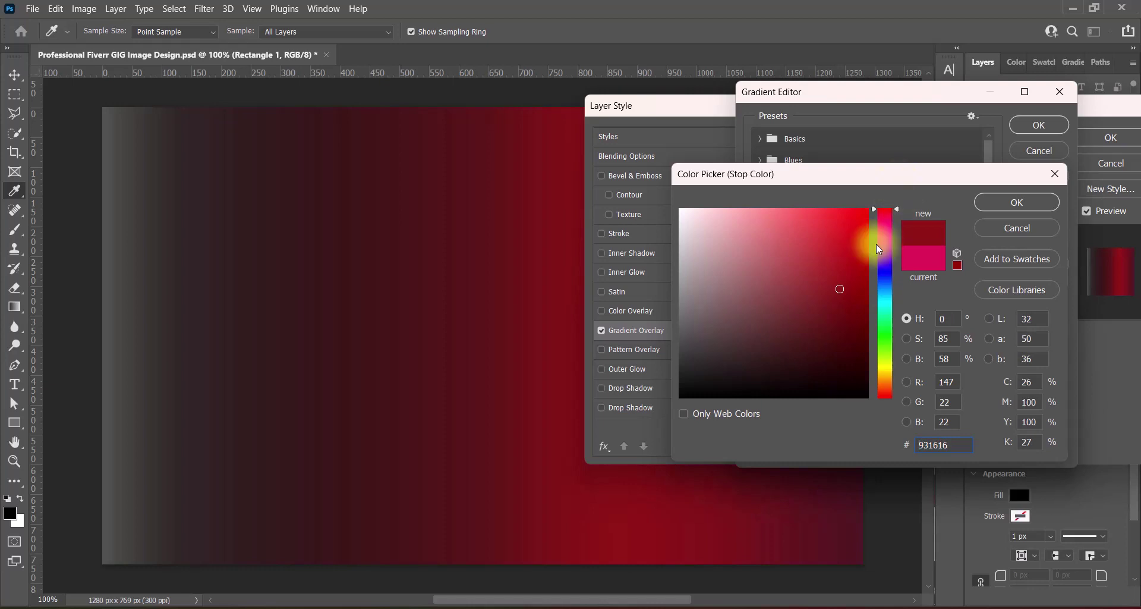
pyautogui.click(860, 296)
pyautogui.click(1017, 202)
pyautogui.click(1038, 127)
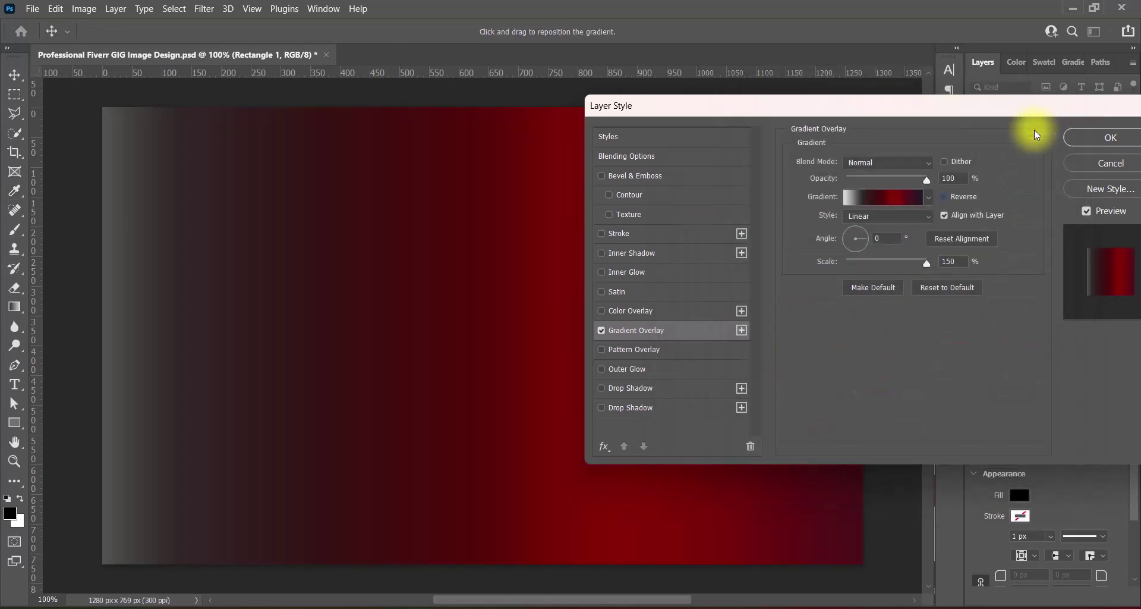
pyautogui.click(1033, 138)
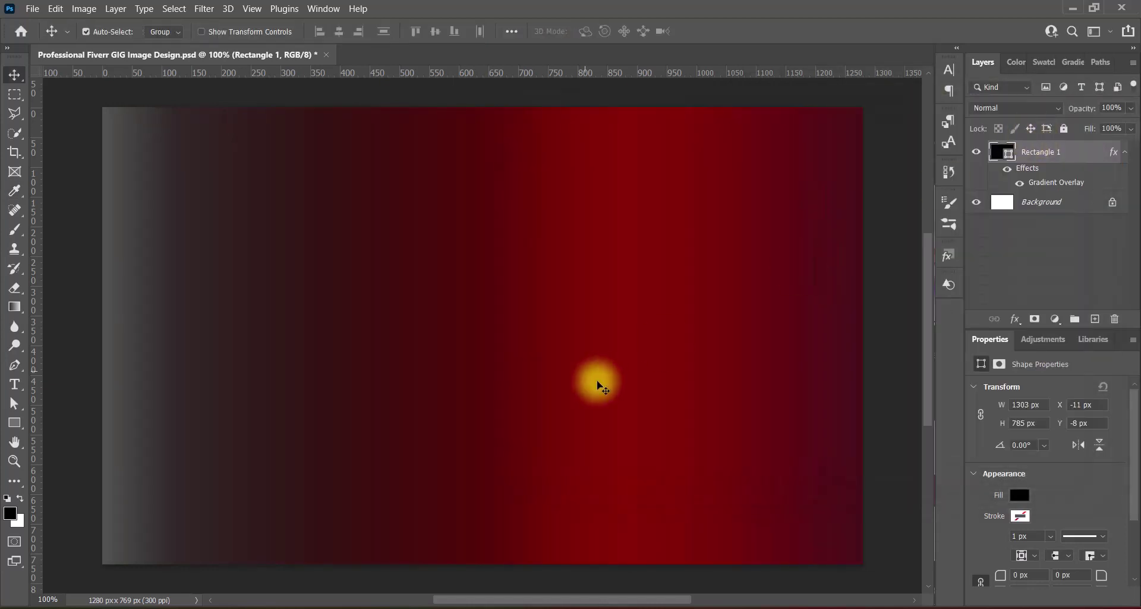
# - Save, then draw a tall rectangle near the left and stretch it to the canvas top
pyautogui.hotkey('ctrl', 's')
pyautogui.click(1095, 319)
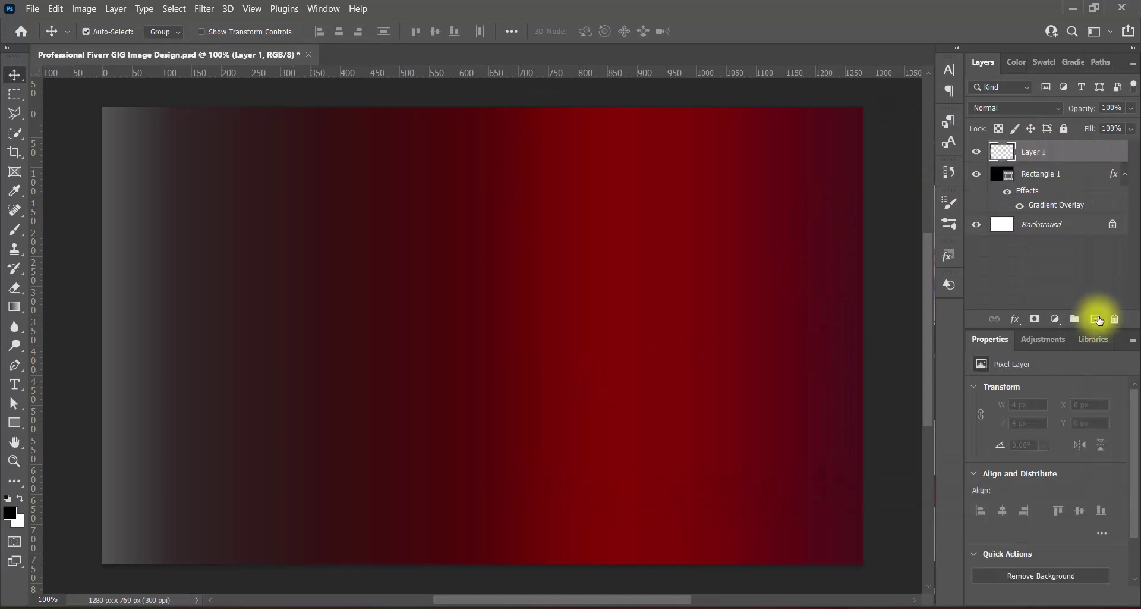
pyautogui.click(14, 423)
pyautogui.click(59, 425)
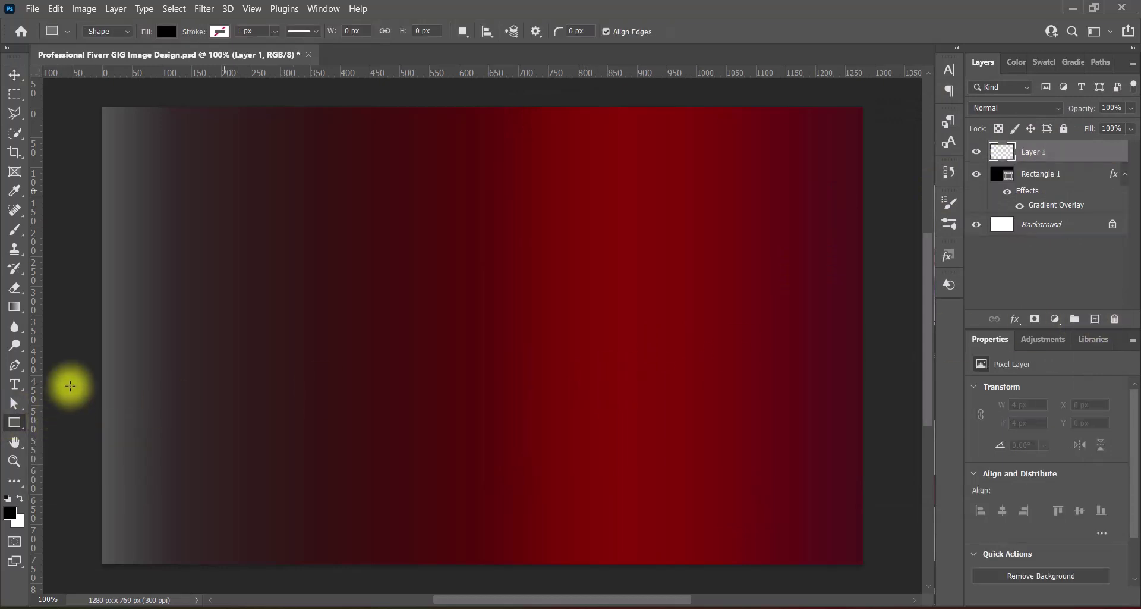
pyautogui.moveTo(170, 111); pyautogui.dragTo(317, 560)
pyautogui.click(14, 75)
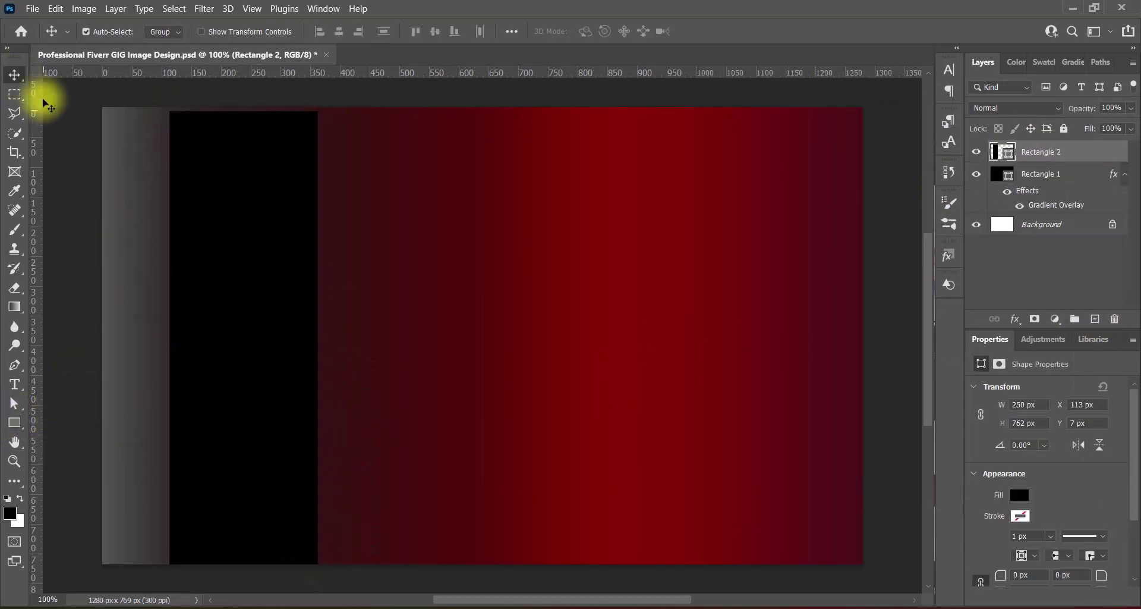
pyautogui.hotkey('ctrl', 't')
pyautogui.moveTo(244, 112); pyautogui.dragTo(244, 107)
pyautogui.press('Return')
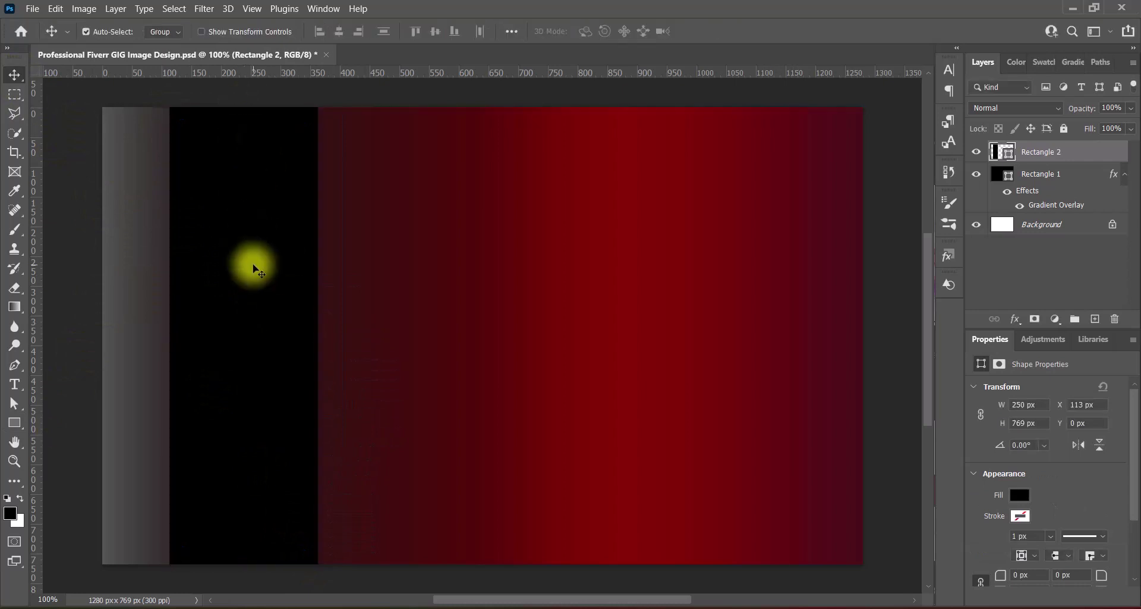
# - Give Rectangle 2 a reversed Gradient Overlay and an Outer Glow of about 76 px
pyautogui.doubleClick(998, 155)
pyautogui.click(558, 333)
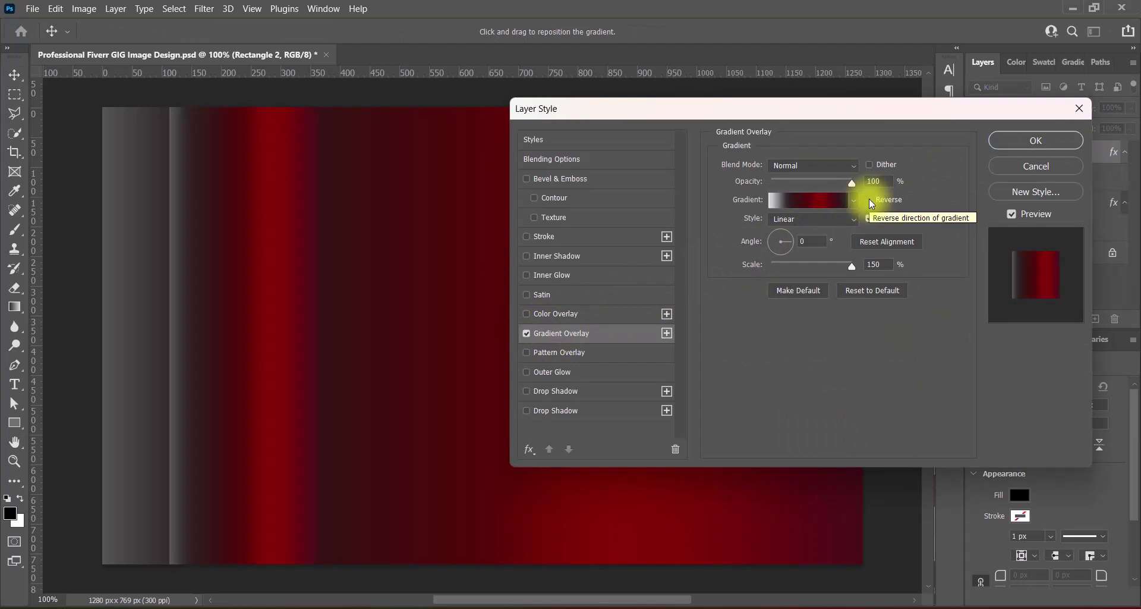
pyautogui.click(869, 200)
pyautogui.click(526, 371)
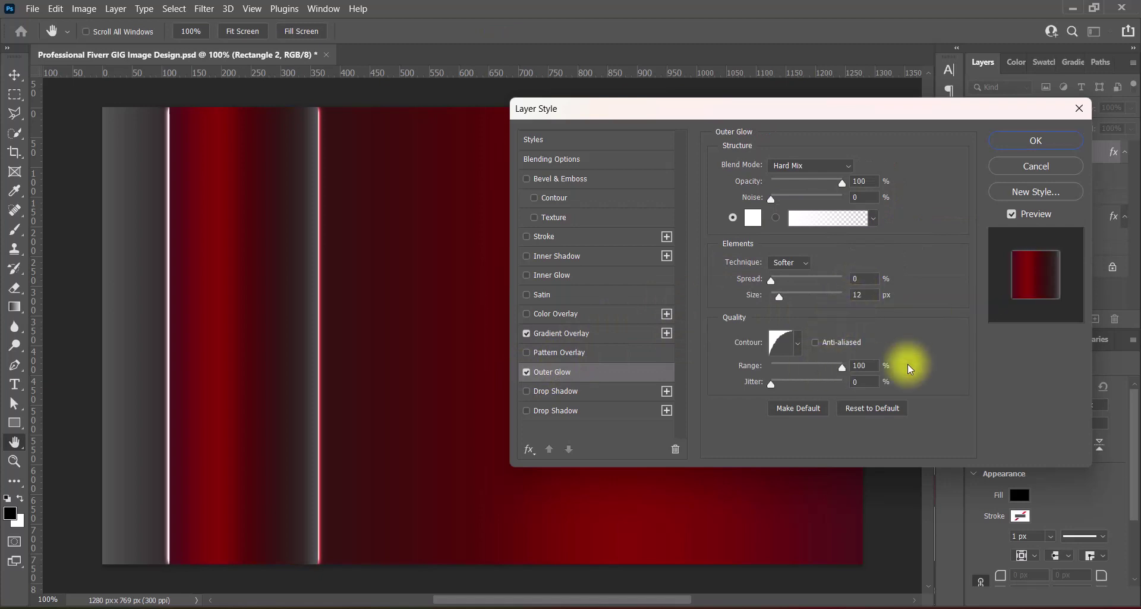
pyautogui.click(798, 296)
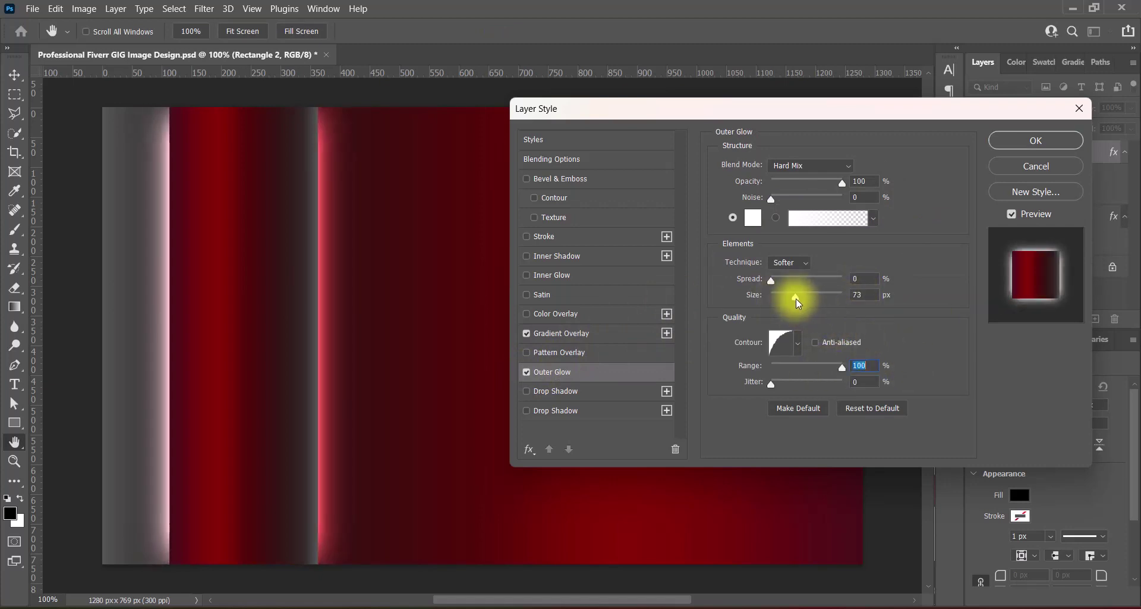
pyautogui.moveTo(798, 303); pyautogui.dragTo(799, 303)
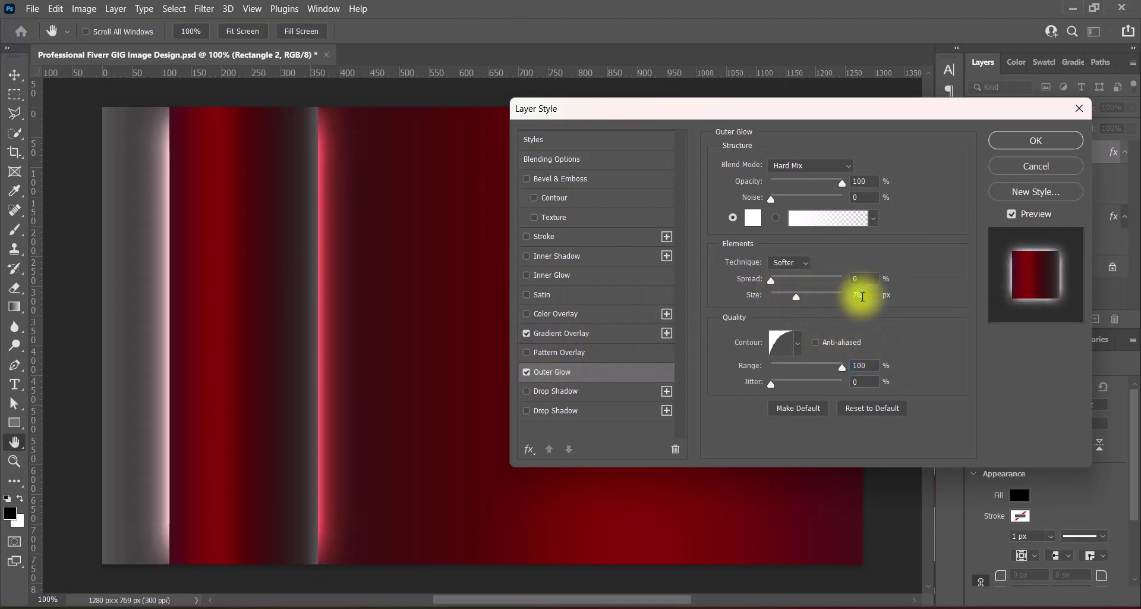
# - Set the glow to the tenth contour preset, enter 50, and apply the style
pyautogui.click(798, 342)
pyautogui.click(654, 377)
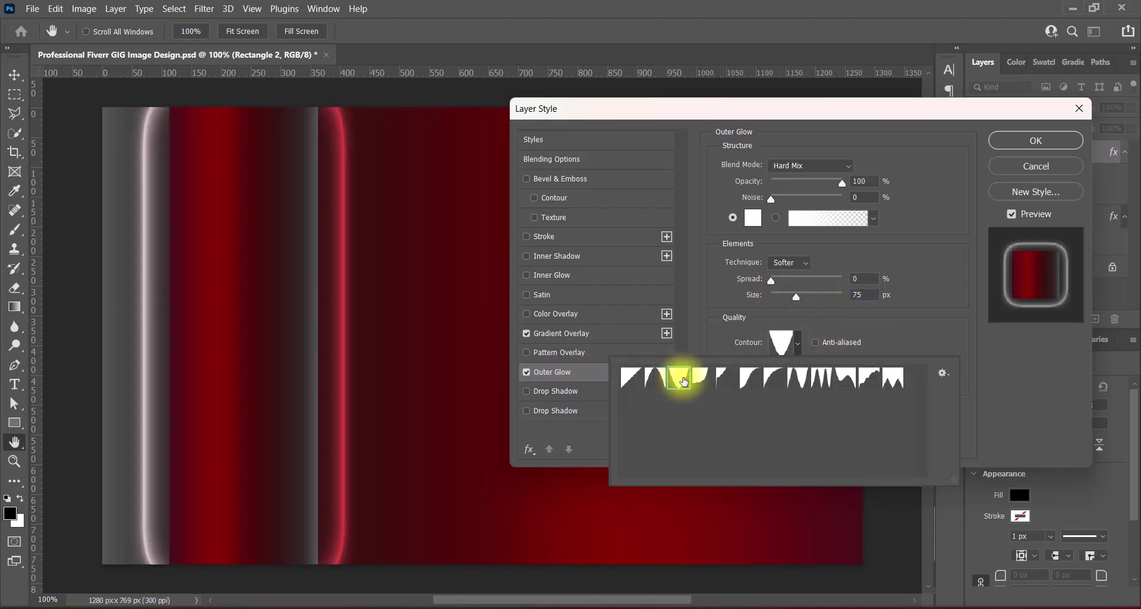
pyautogui.click(701, 377)
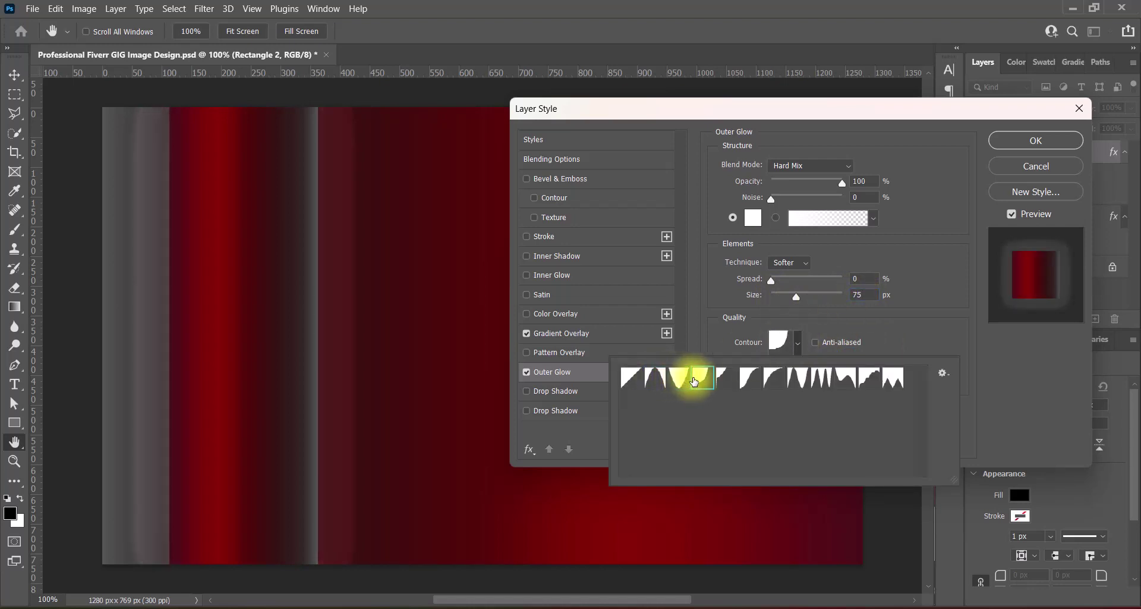
pyautogui.click(776, 379)
pyautogui.click(821, 379)
pyautogui.click(844, 381)
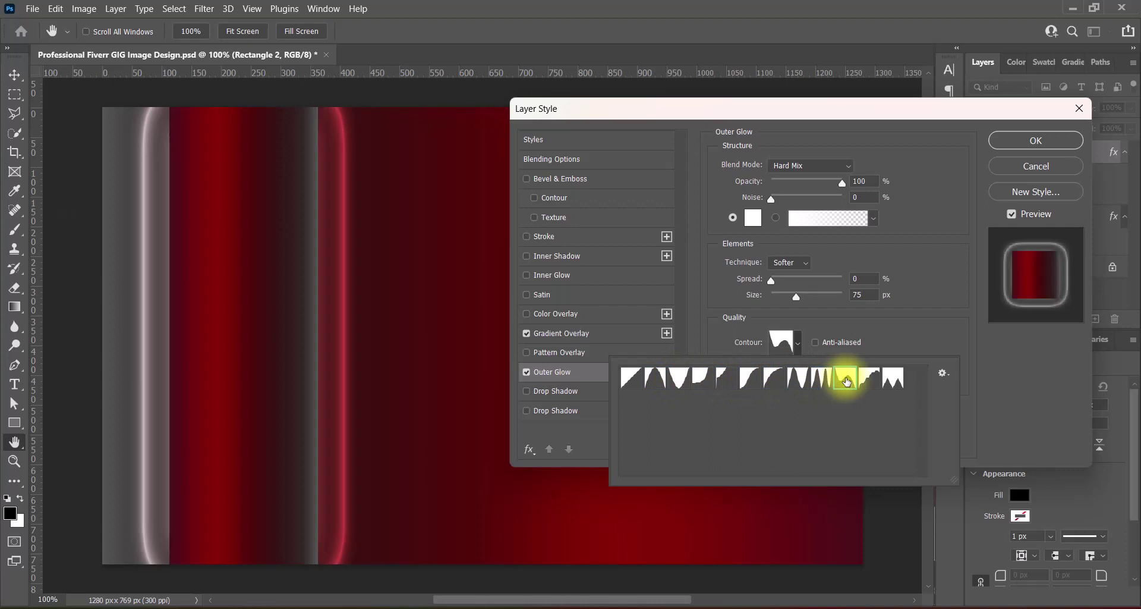
pyautogui.click(869, 378)
pyautogui.click(983, 367)
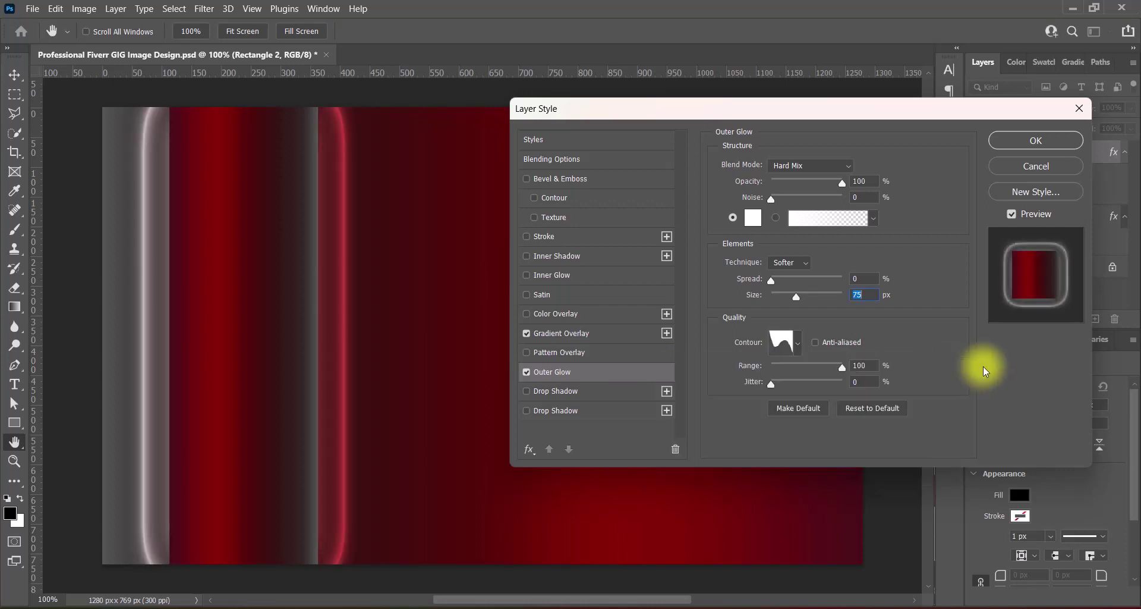
pyautogui.doubleClick(864, 295)
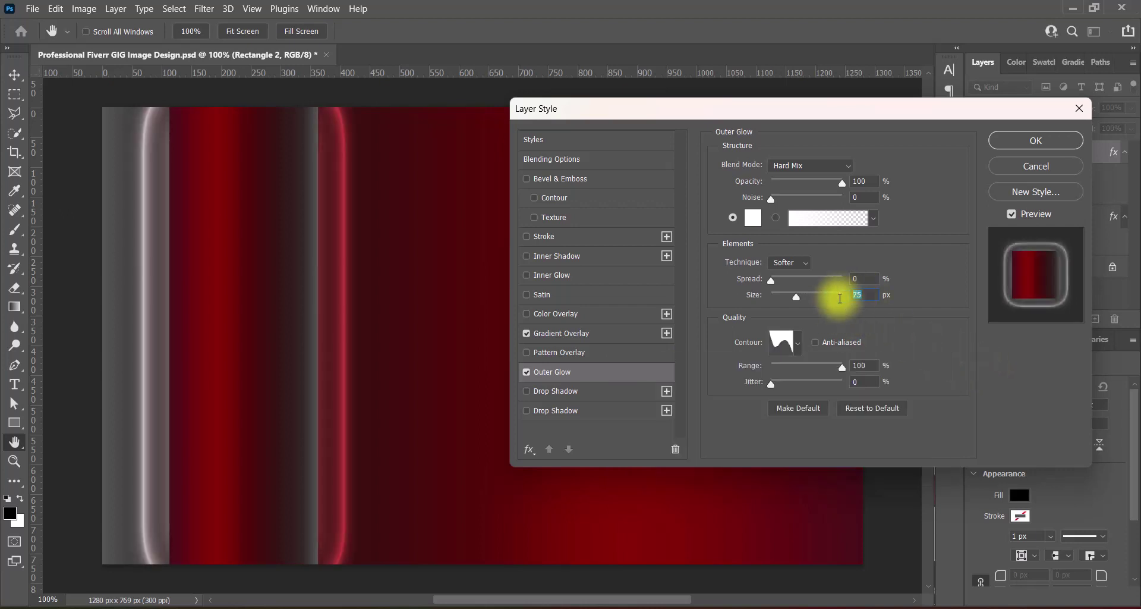
pyautogui.write('50')
pyautogui.click(1035, 140)
# - Stretch the bar past both the top and bottom edges of the canvas
pyautogui.hotkey('ctrl', 't')
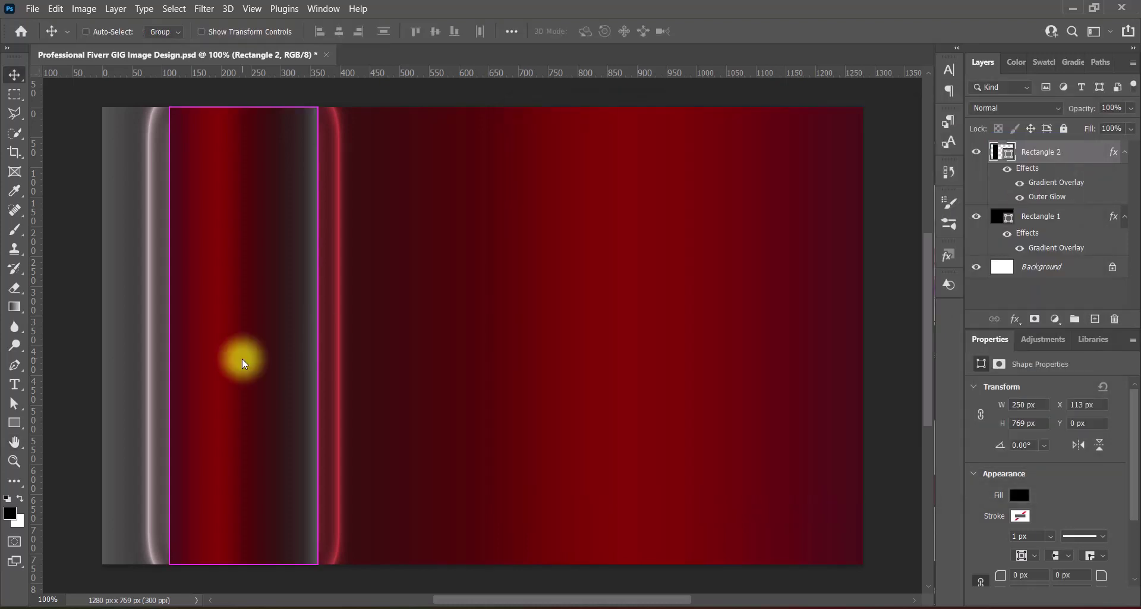
pyautogui.moveTo(244, 564); pyautogui.dragTo(244, 585)
pyautogui.moveTo(243, 107); pyautogui.dragTo(246, 84)
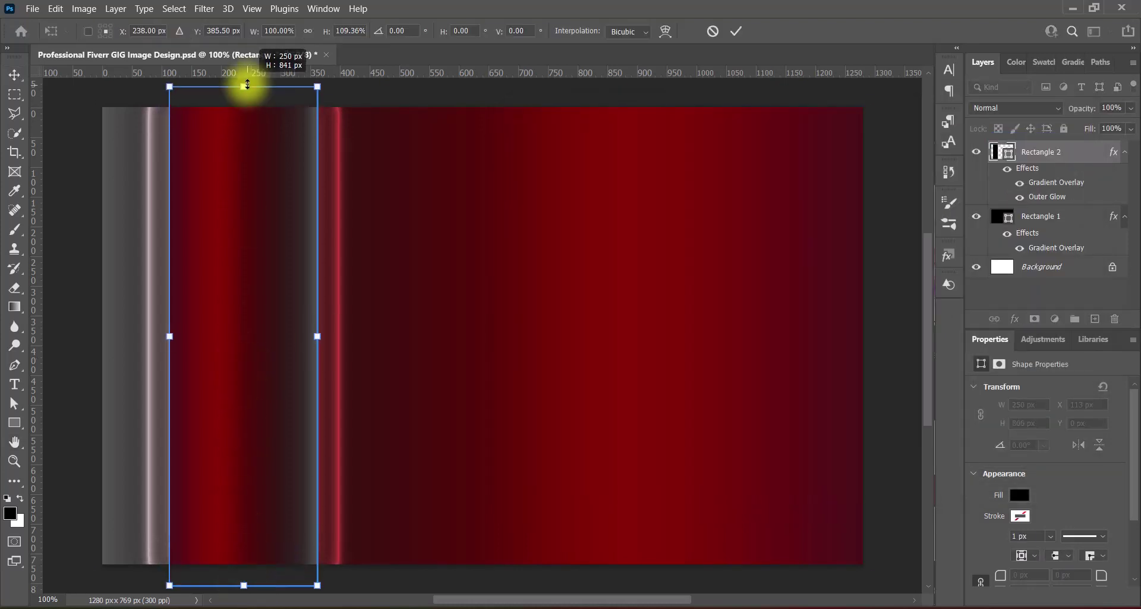
pyautogui.press('Return')
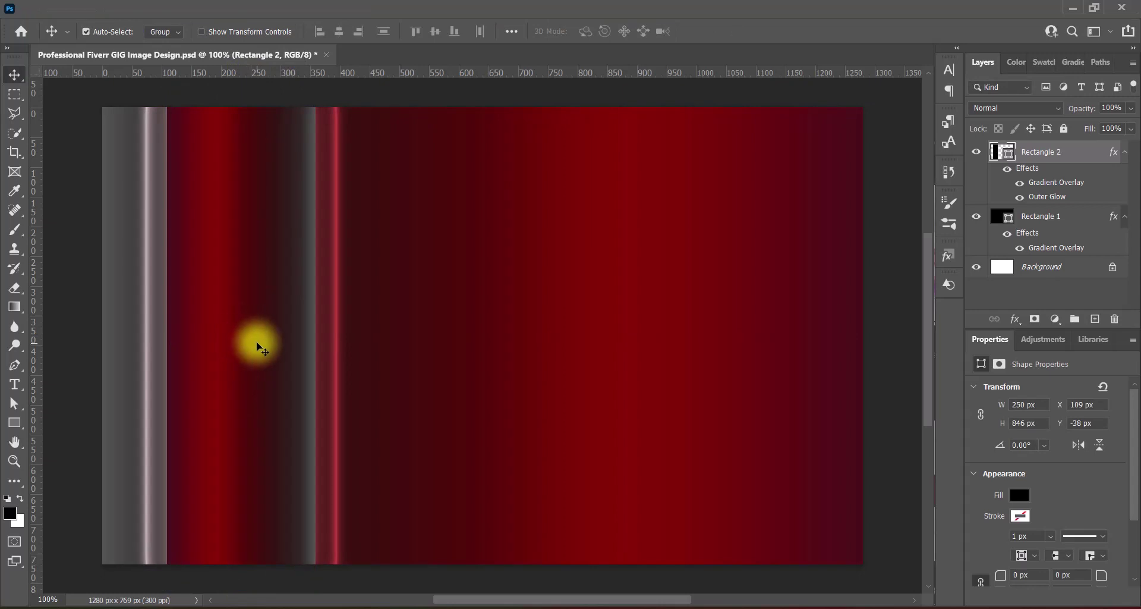
# - Duplicate the bar to the right, flip it horizontally, and narrow it to about 109 px
pyautogui.moveTo(257, 347)
pyautogui.mouseDown()
pyautogui.moveTo(448, 348)
pyautogui.moveTo(454, 368)
pyautogui.mouseUp()
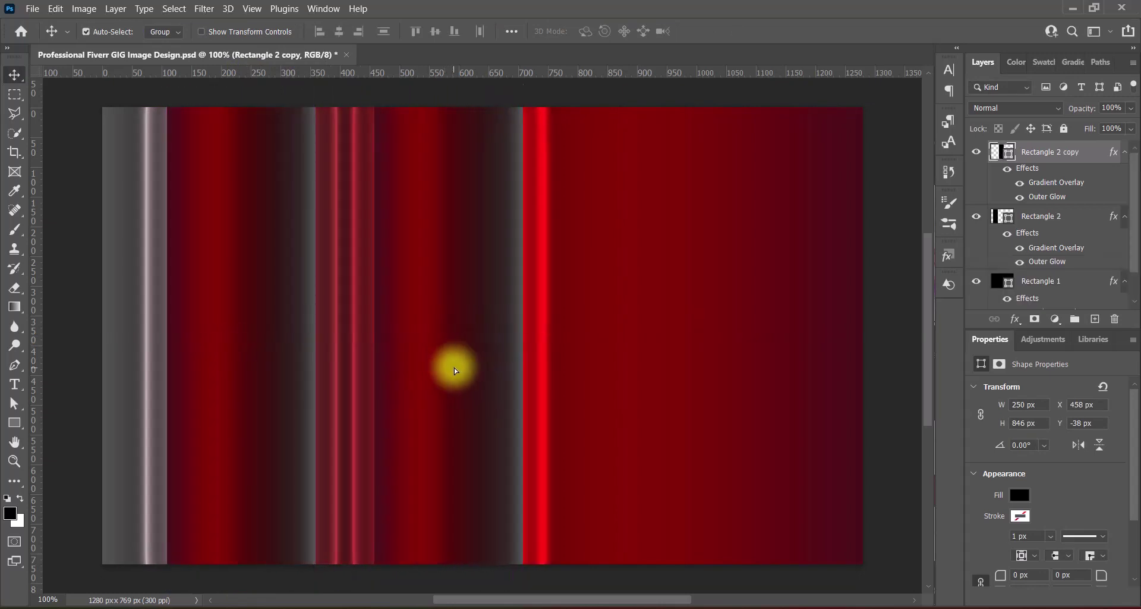
pyautogui.hotkey('ctrl', 't')
pyautogui.rightClick(483, 364)
pyautogui.click(511, 330)
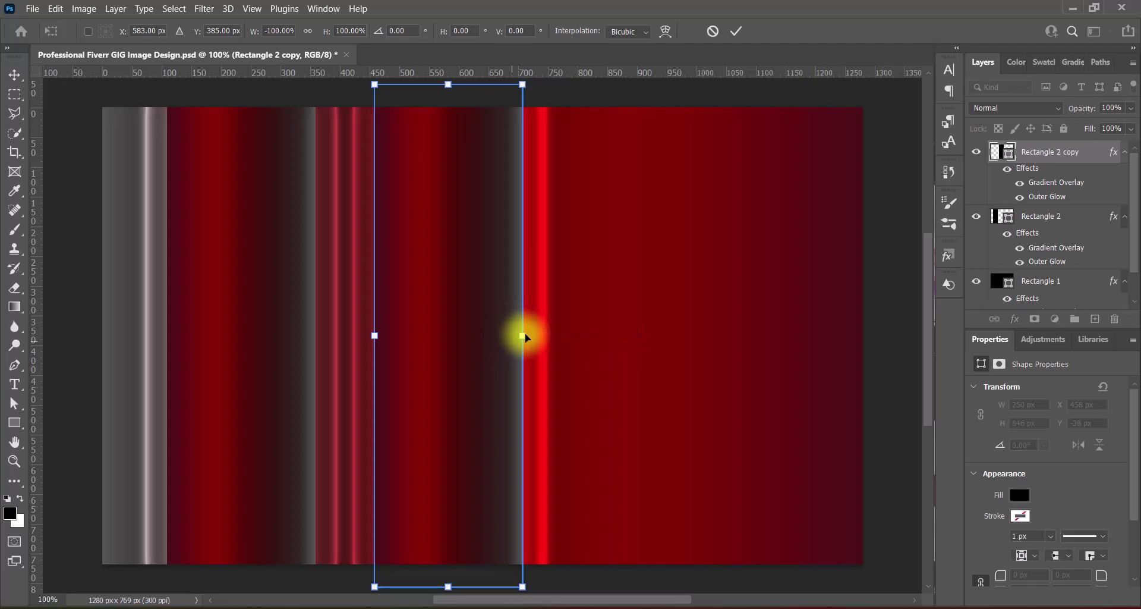
pyautogui.moveTo(523, 335); pyautogui.dragTo(444, 329)
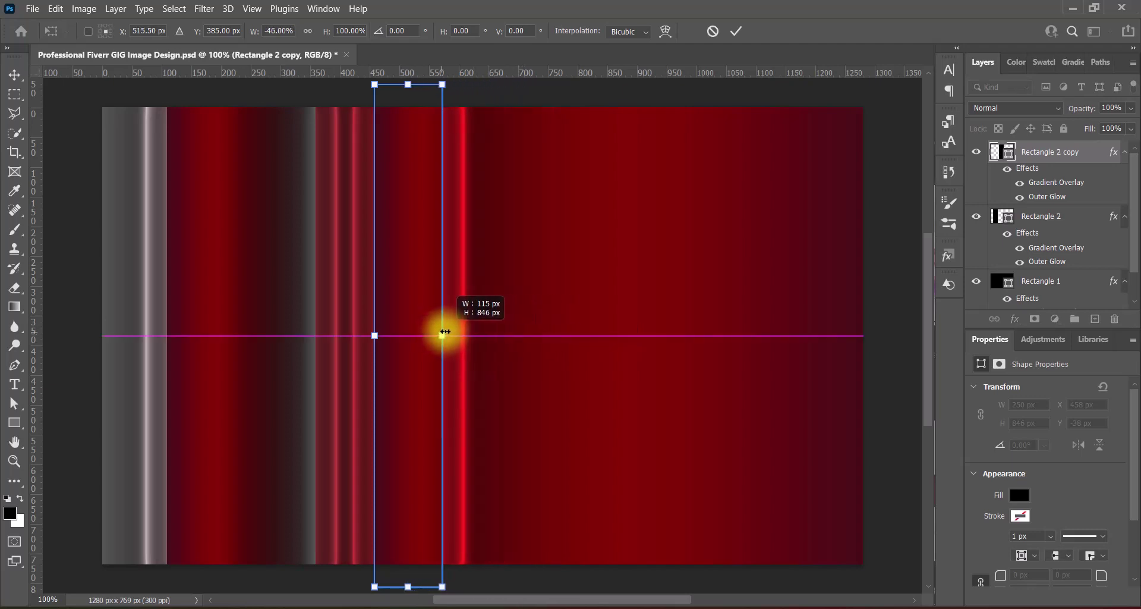
pyautogui.press('Return')
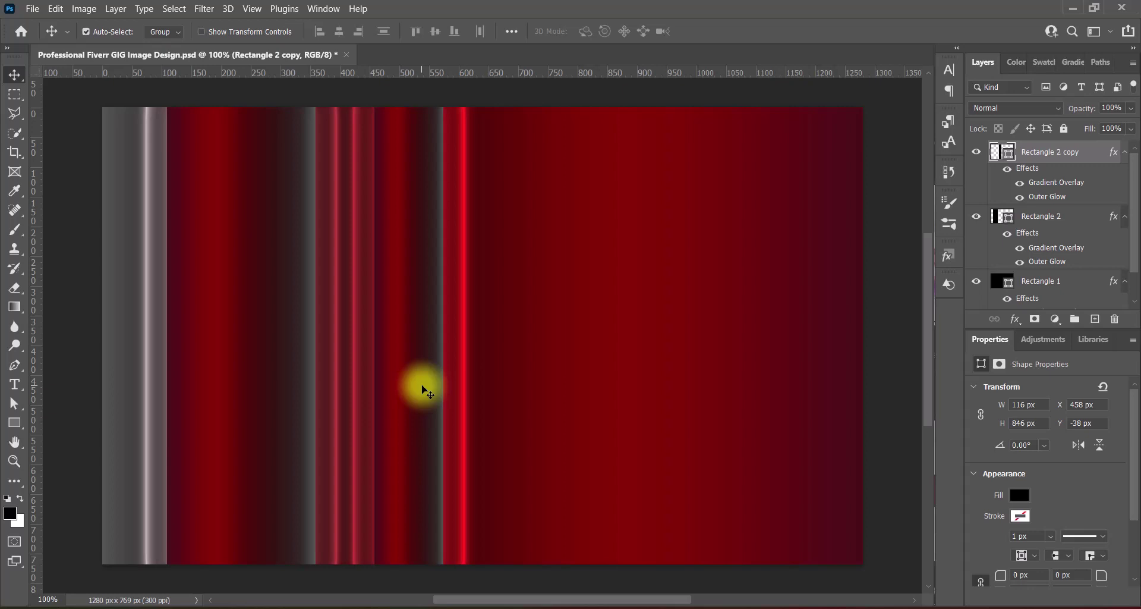
# - Add two more narrower bar copies further right, one flipped, and convert the bars to a smart object
pyautogui.moveTo(423, 390)
pyautogui.mouseDown()
pyautogui.moveTo(558, 390)
pyautogui.moveTo(544, 394)
pyautogui.mouseUp()
pyautogui.hotkey('ctrl', 't')
pyautogui.moveTo(573, 335); pyautogui.dragTo(551, 335)
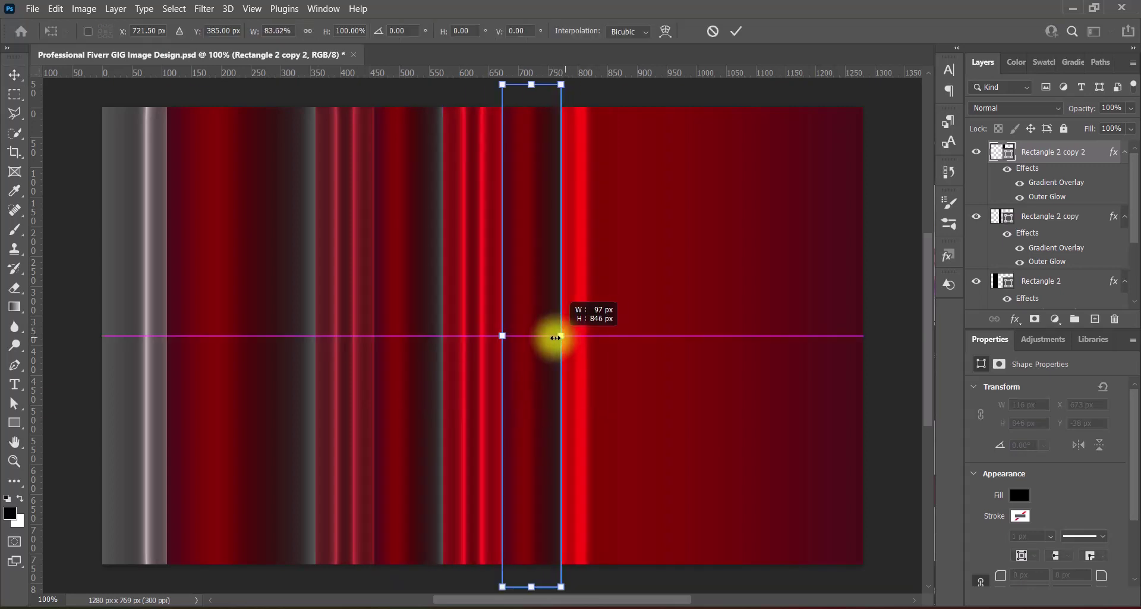
pyautogui.press('Return')
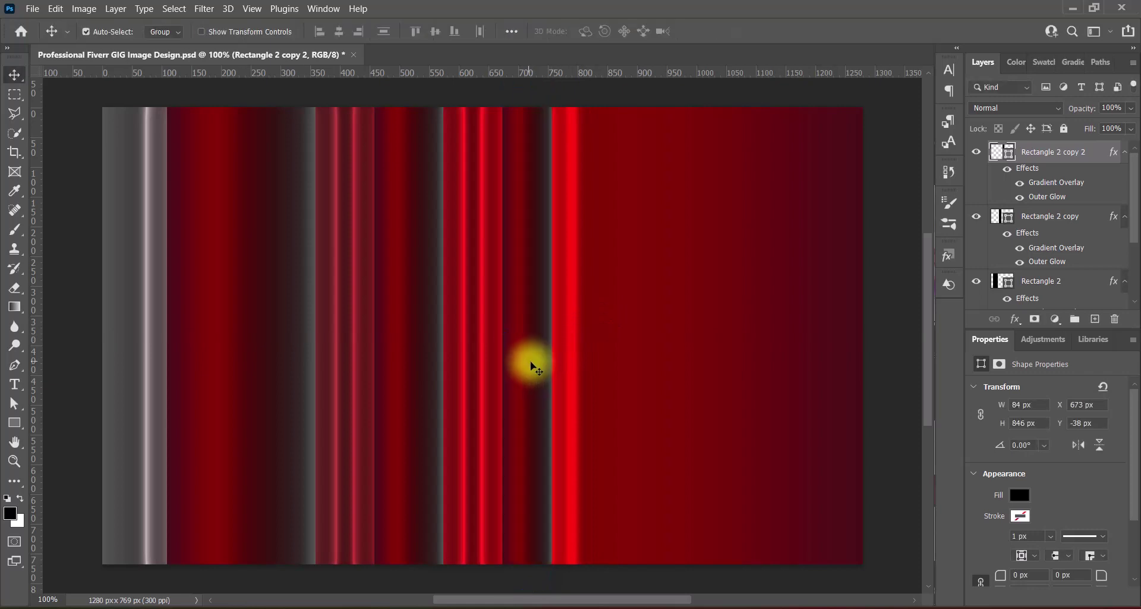
pyautogui.moveTo(537, 358)
pyautogui.mouseDown()
pyautogui.moveTo(639, 355)
pyautogui.moveTo(629, 355)
pyautogui.mouseUp()
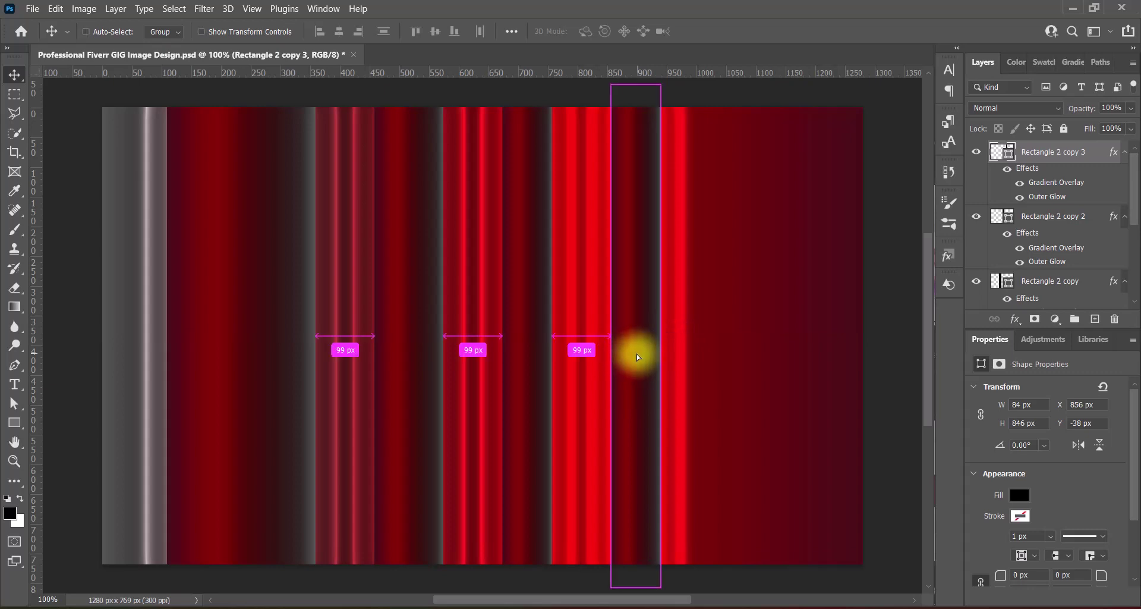
pyautogui.hotkey('ctrl', 't')
pyautogui.rightClick(637, 355)
pyautogui.click(664, 332)
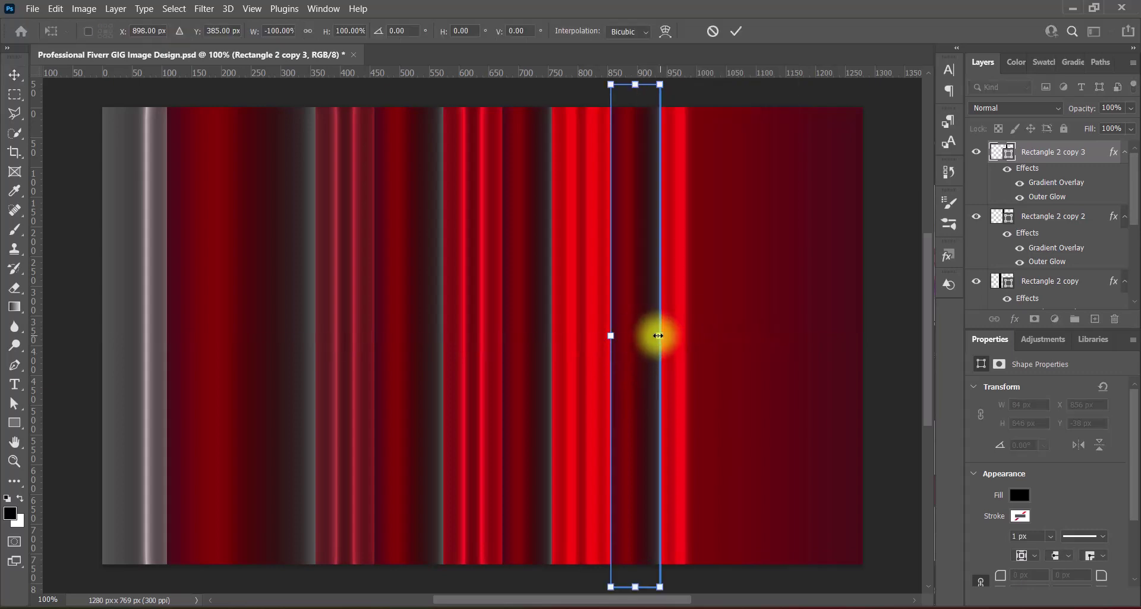
pyautogui.moveTo(659, 335); pyautogui.dragTo(647, 336)
pyautogui.press('Return')
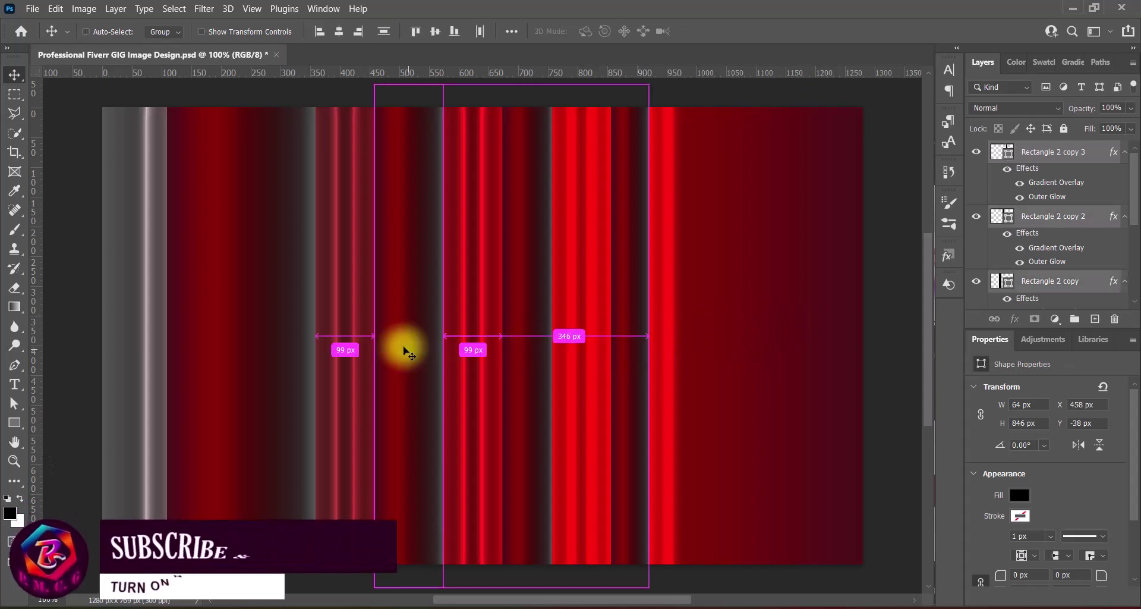
pyautogui.rightClick(1070, 153)
pyautogui.click(1024, 202)
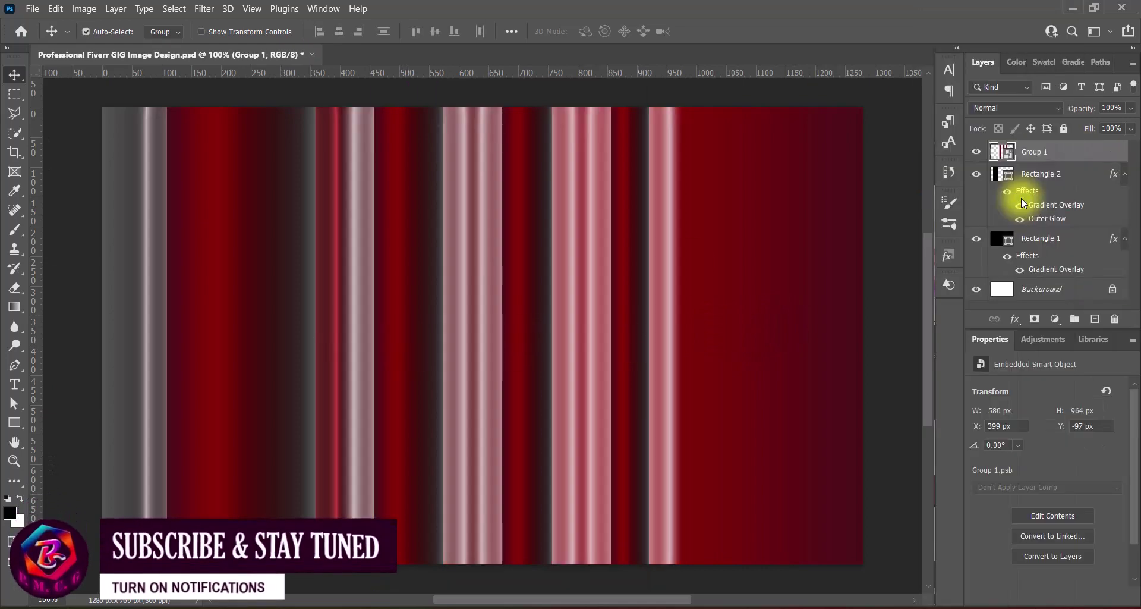
# - Preview blend modes on Group 1 and set it to Lighten
pyautogui.click(1054, 109)
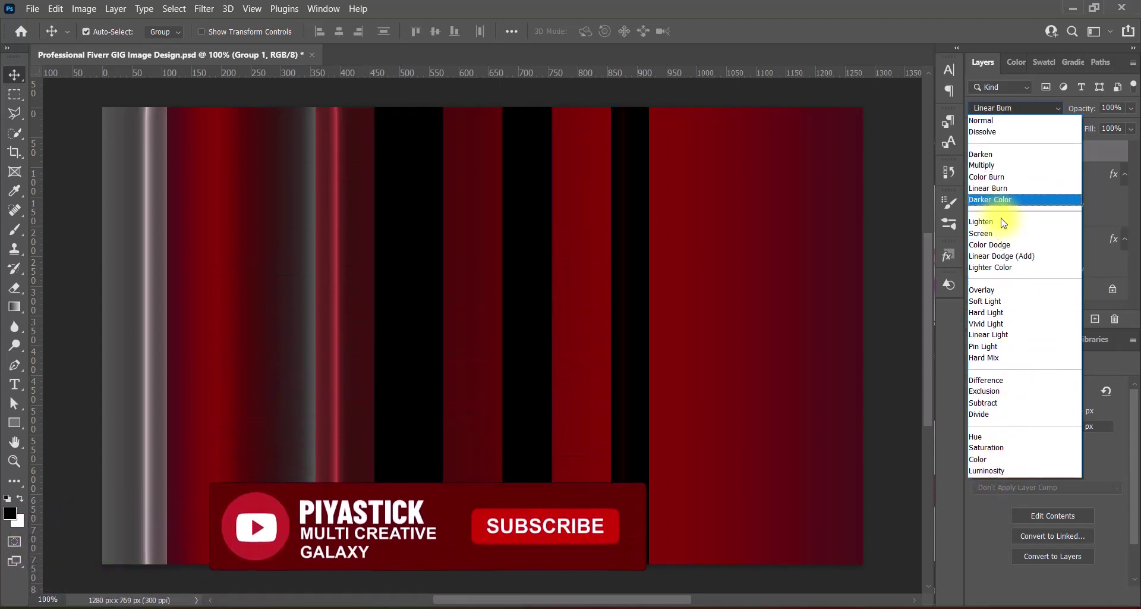
pyautogui.press('Down')
pyautogui.press('Down')
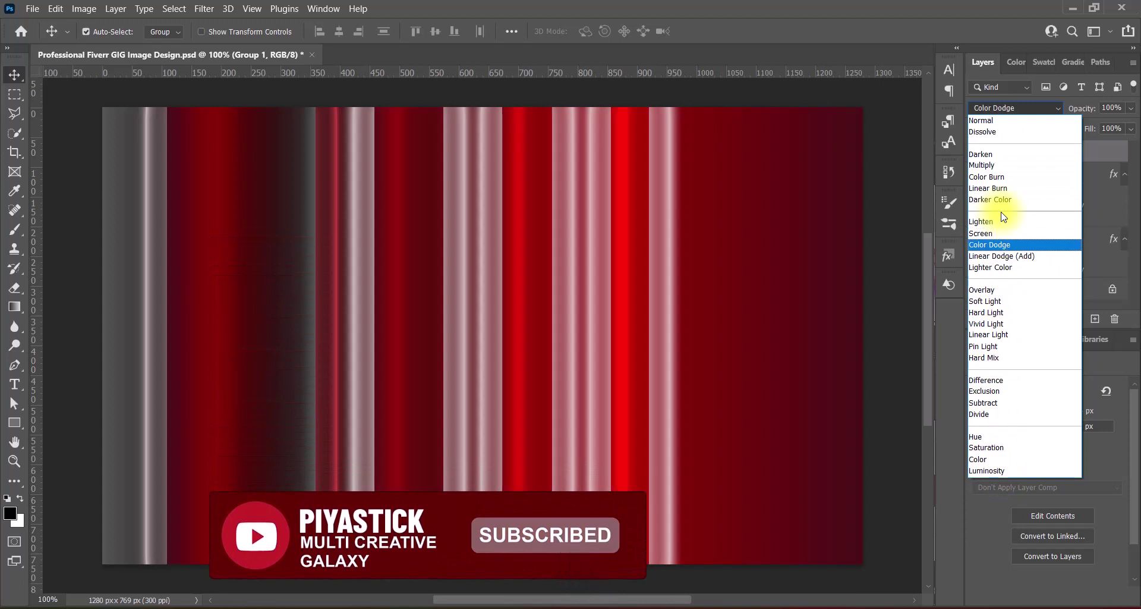
pyautogui.press('Down')
pyautogui.press('Down')
pyautogui.press('Up')
pyautogui.press('Up')
pyautogui.press('Up')
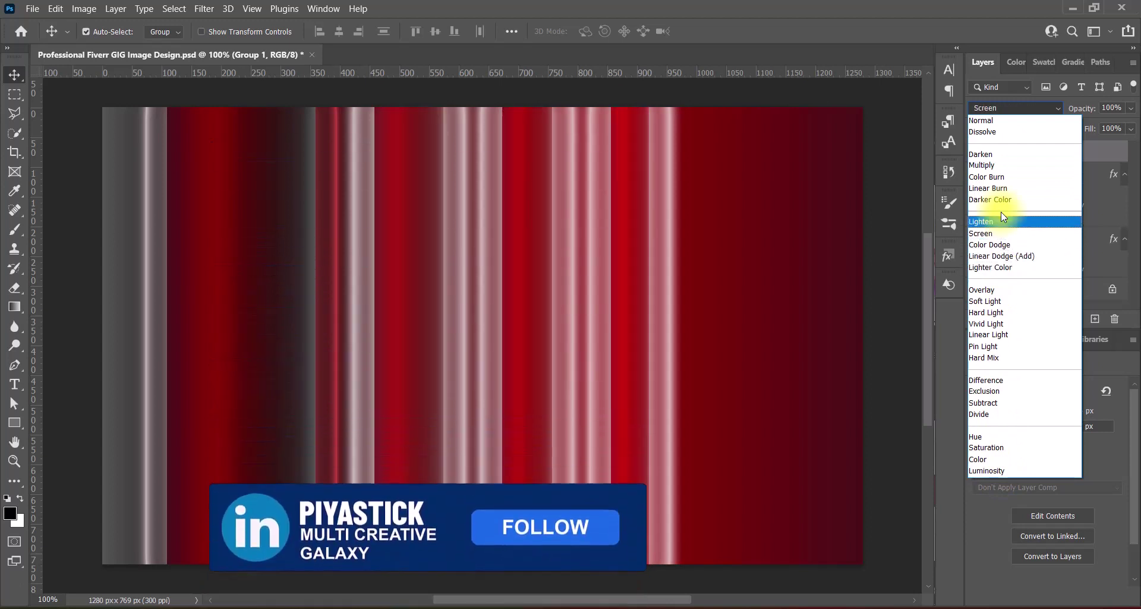
pyautogui.press('Down')
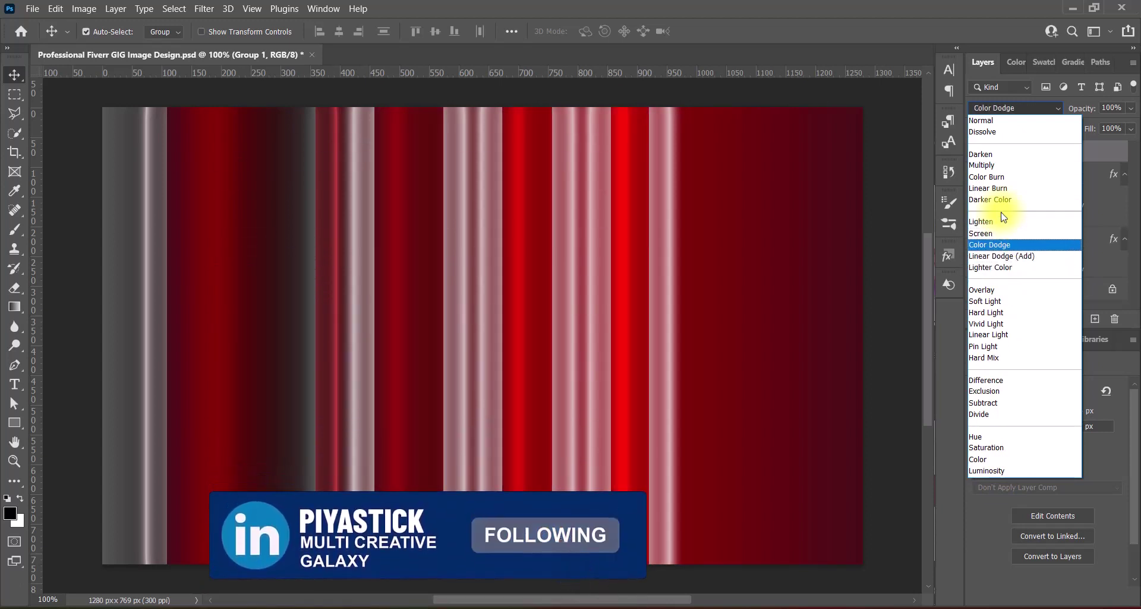
pyautogui.click(1003, 221)
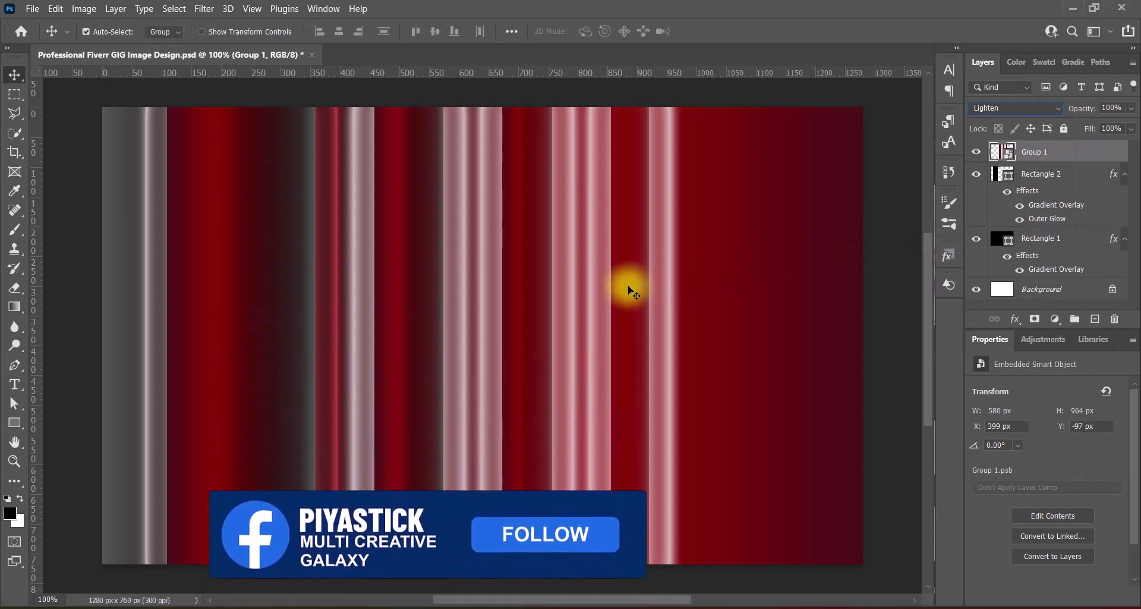
# - Move the Rectangle 2 layer above Group 1 in the layer stack
pyautogui.click(393, 334)
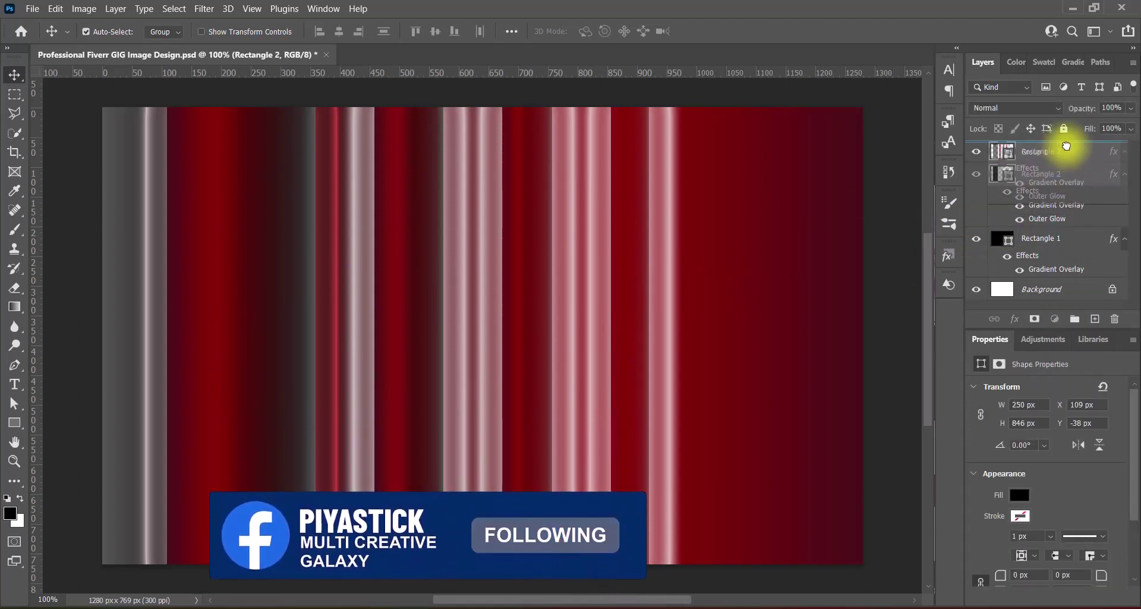
pyautogui.moveTo(1046, 173); pyautogui.dragTo(1046, 147)
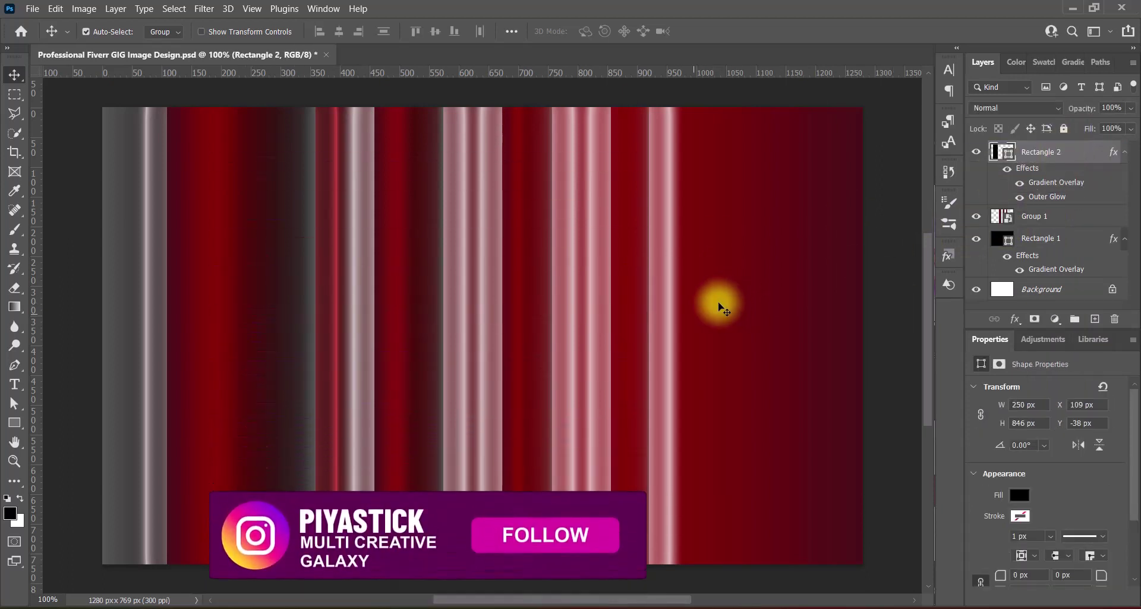
pyautogui.click(203, 9)
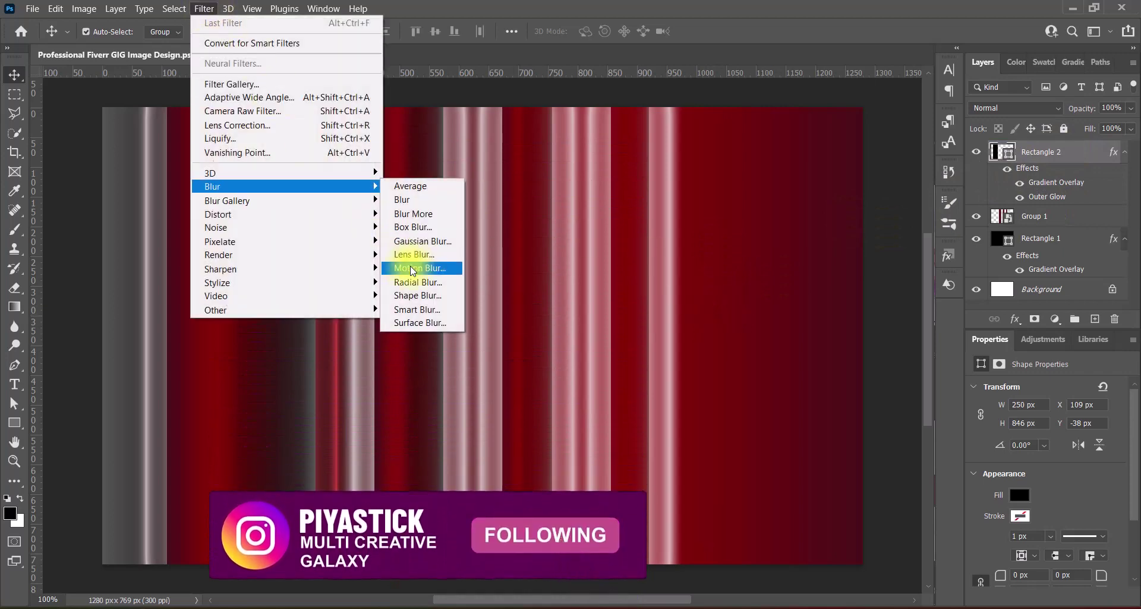
# - Apply a Motion Blur smart filter to Group 1 with angle 0° and distance 12 pixels
pyautogui.click(410, 241)
pyautogui.click(814, 246)
pyautogui.click(1070, 217)
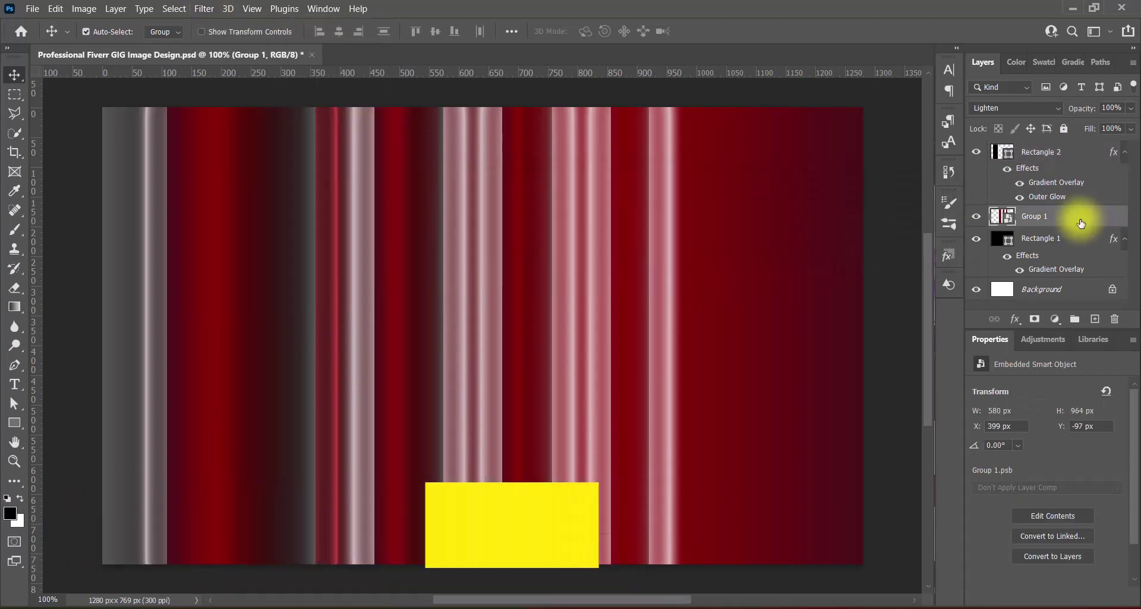
pyautogui.click(204, 9)
pyautogui.click(408, 268)
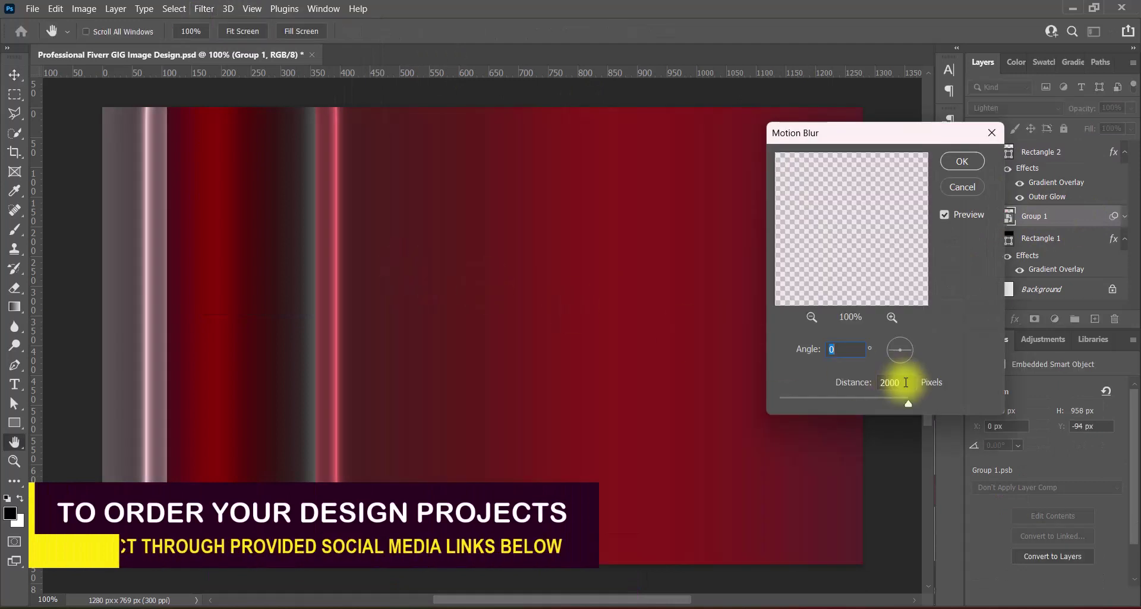
pyautogui.write('21')
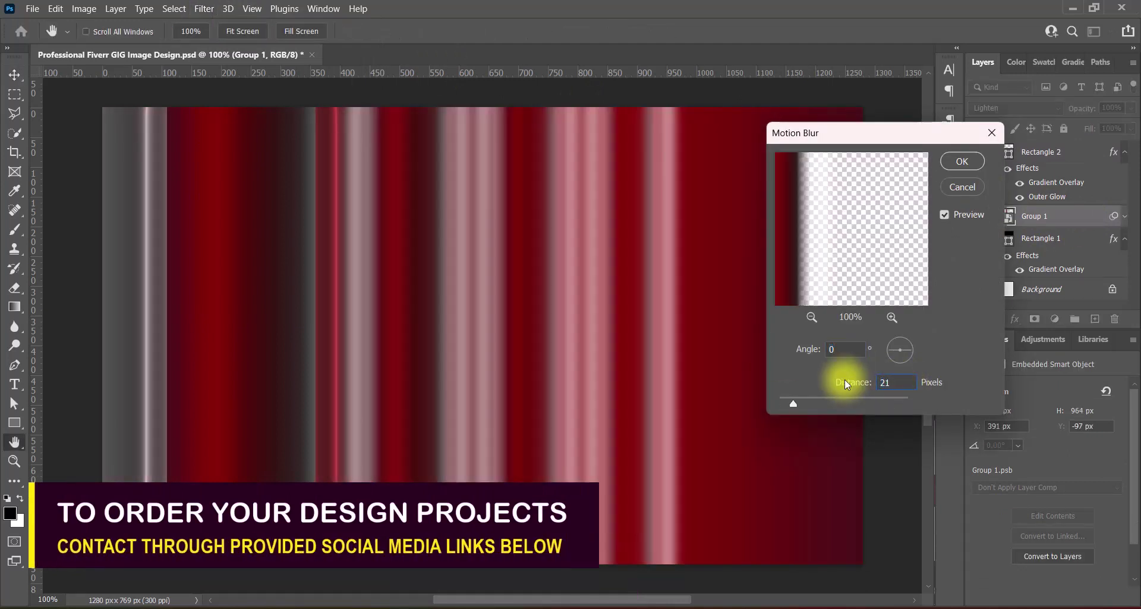
pyautogui.doubleClick(891, 382)
pyautogui.write('12')
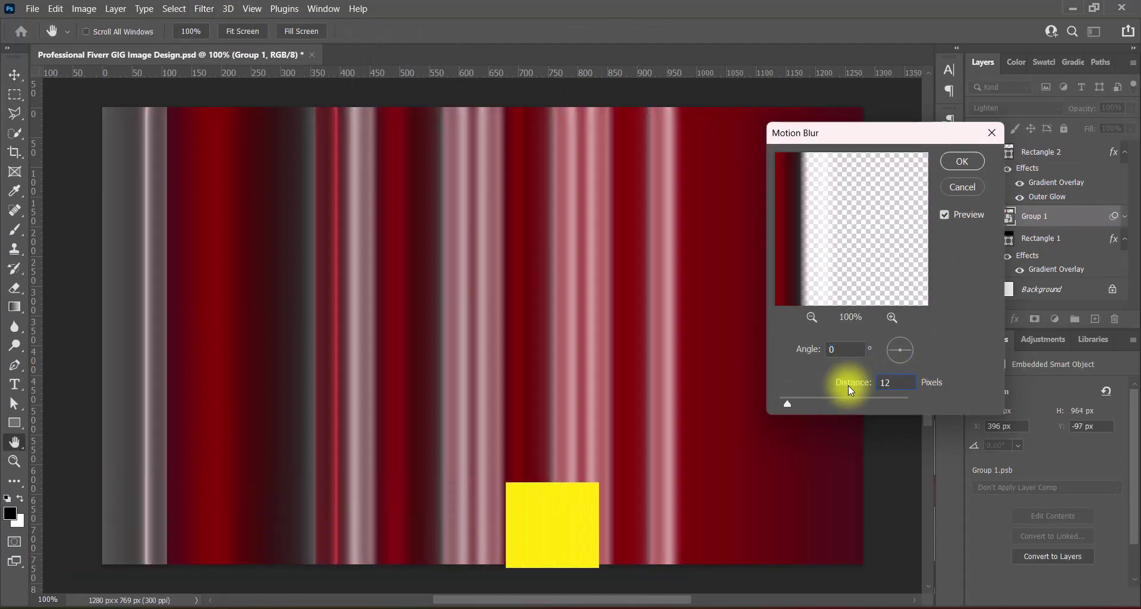
pyautogui.click(951, 160)
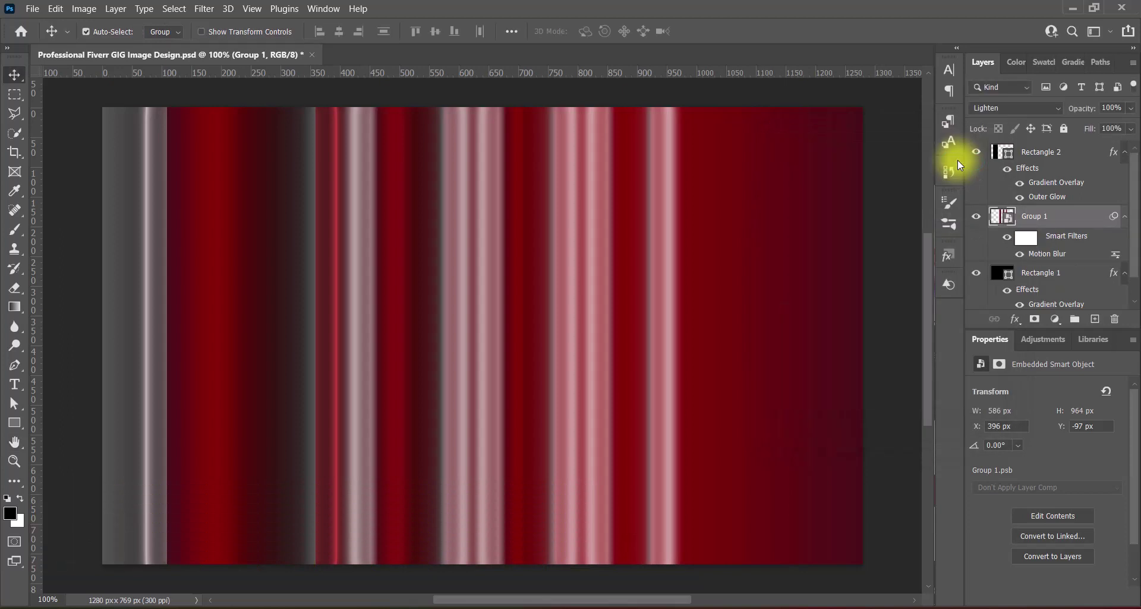
# - Boost Group 1's bars with the Hue/Saturation Strong Saturation preset and a Vibrance adjustment
pyautogui.click(84, 9)
pyautogui.click(267, 117)
pyautogui.click(515, 126)
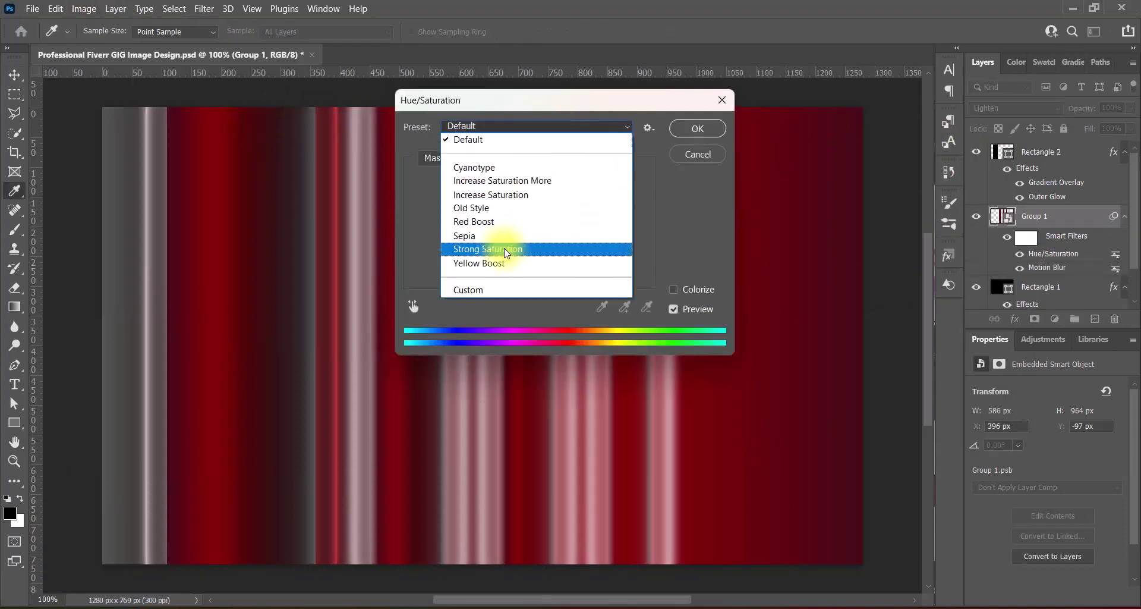
pyautogui.click(503, 246)
pyautogui.click(694, 127)
pyautogui.click(84, 8)
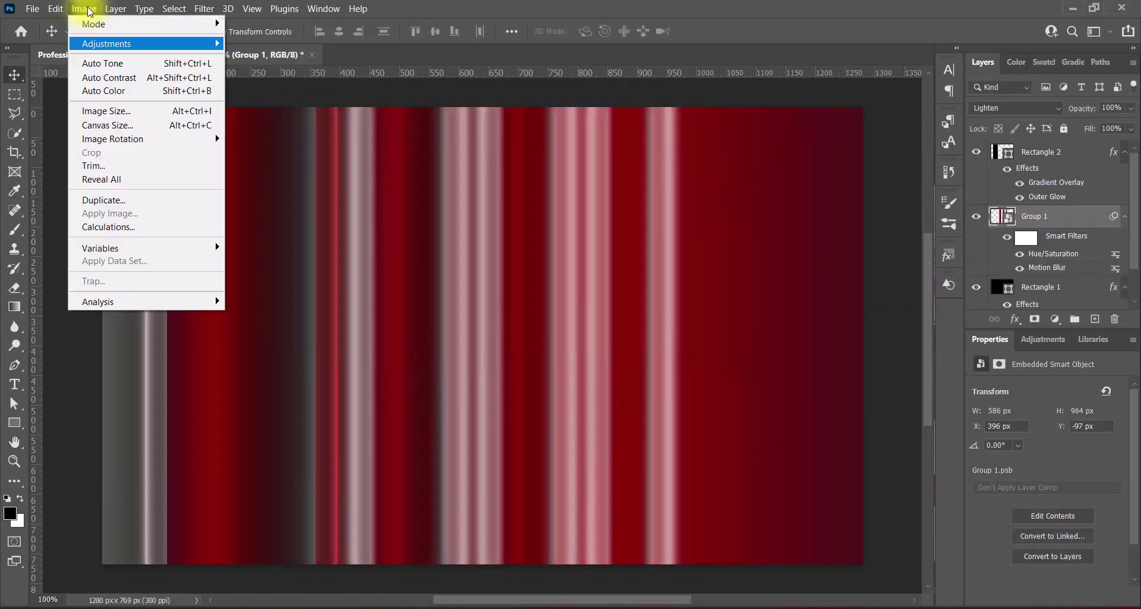
pyautogui.click(254, 102)
pyautogui.click(649, 179)
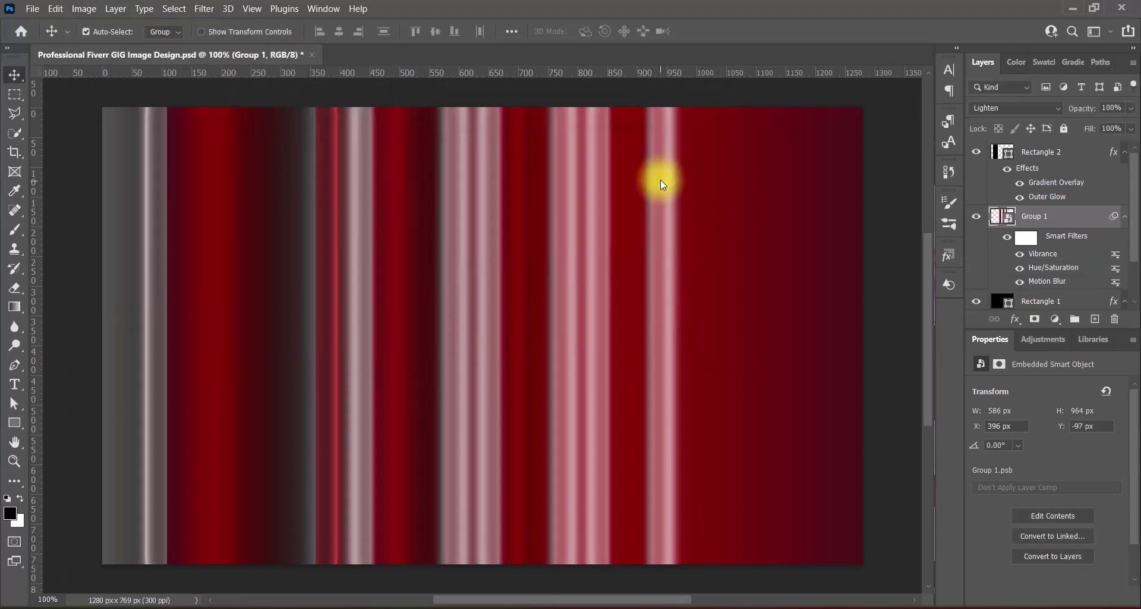
# - Add a Levels smart filter using the Increase Contrast 3 preset
pyautogui.click(83, 8)
pyautogui.click(255, 55)
pyautogui.click(535, 119)
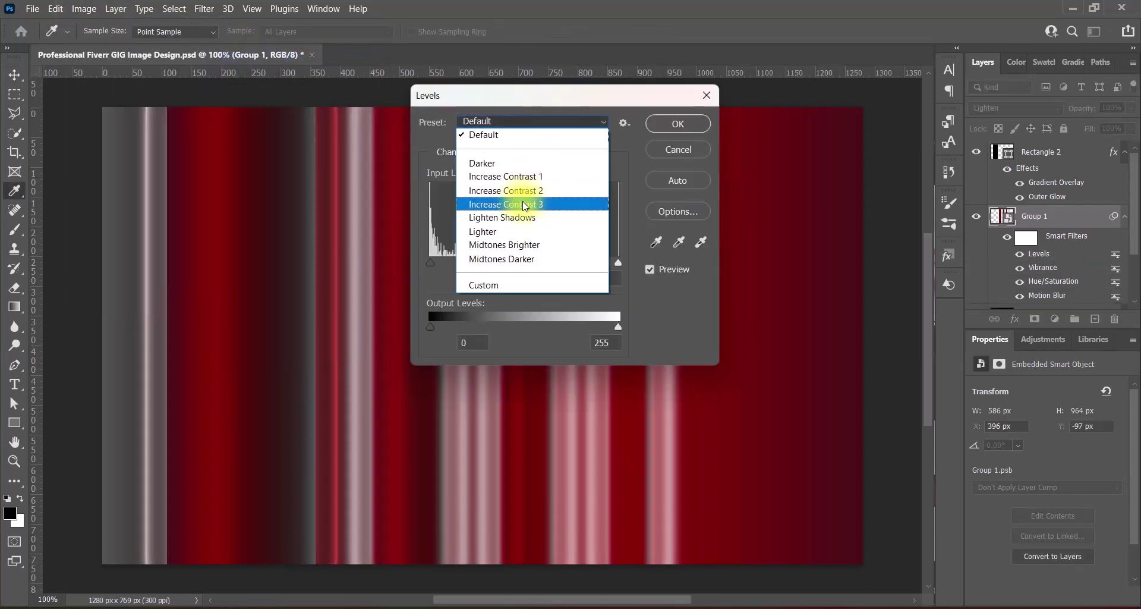
pyautogui.click(523, 201)
pyautogui.click(663, 127)
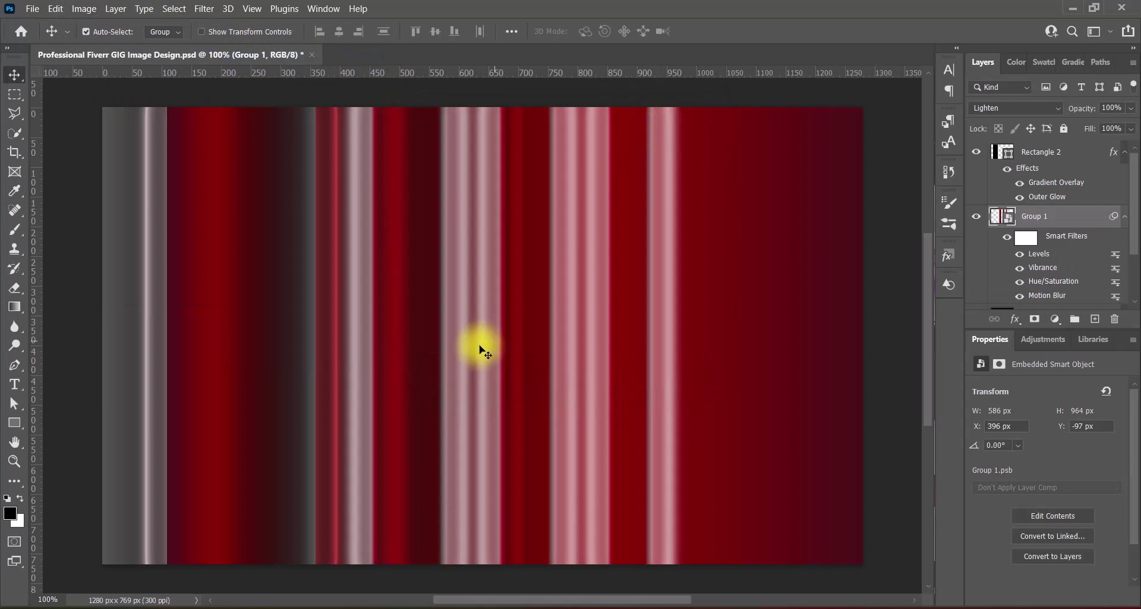
# - Add a second Levels smart filter using the Darker preset
pyautogui.click(84, 8)
pyautogui.click(255, 56)
pyautogui.click(534, 119)
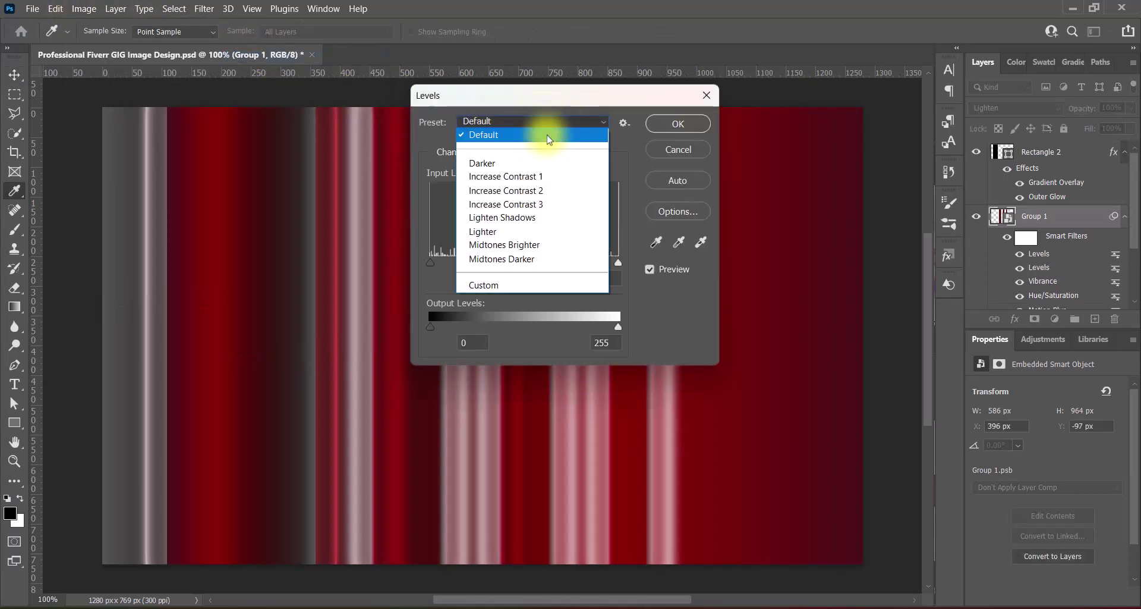
pyautogui.click(523, 169)
pyautogui.click(662, 124)
pyautogui.moveTo(505, 331); pyautogui.dragTo(507, 332)
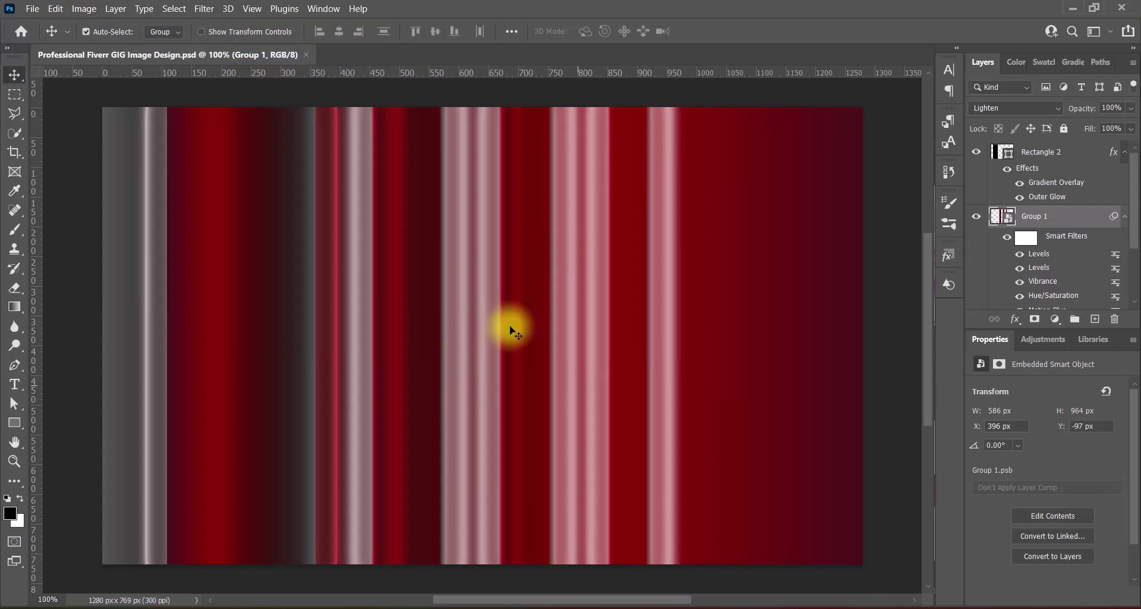
# - Paste the galaxy image, flip it vertically, and stretch it to cover the canvas, shifted down 53 px
pyautogui.hotkey('ctrl', 'v')
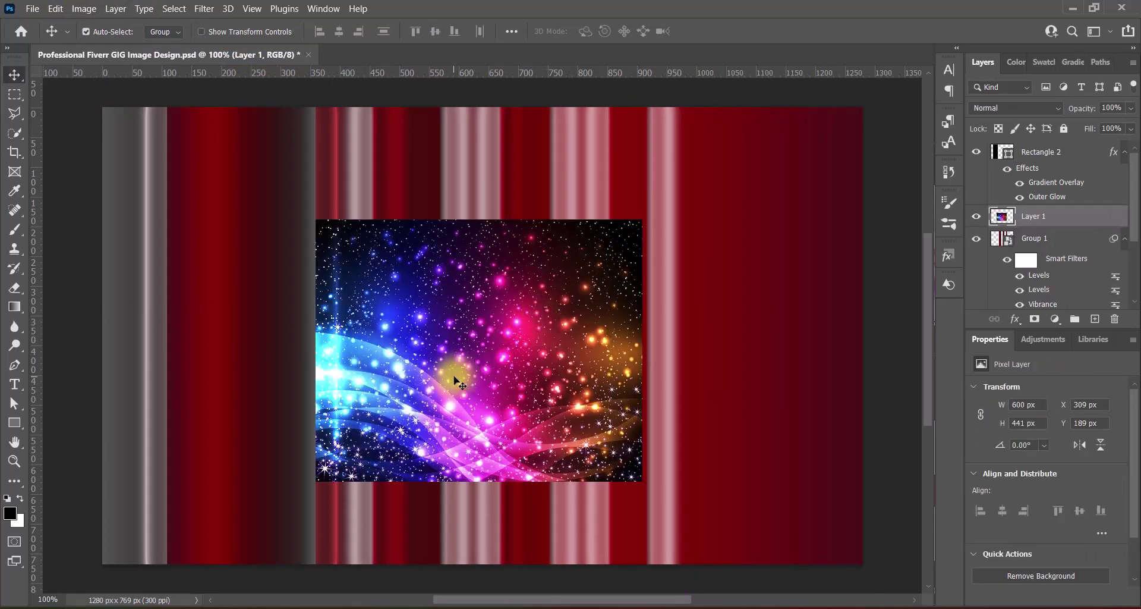
pyautogui.hotkey('ctrl', 't')
pyautogui.rightClick(474, 358)
pyautogui.click(479, 352)
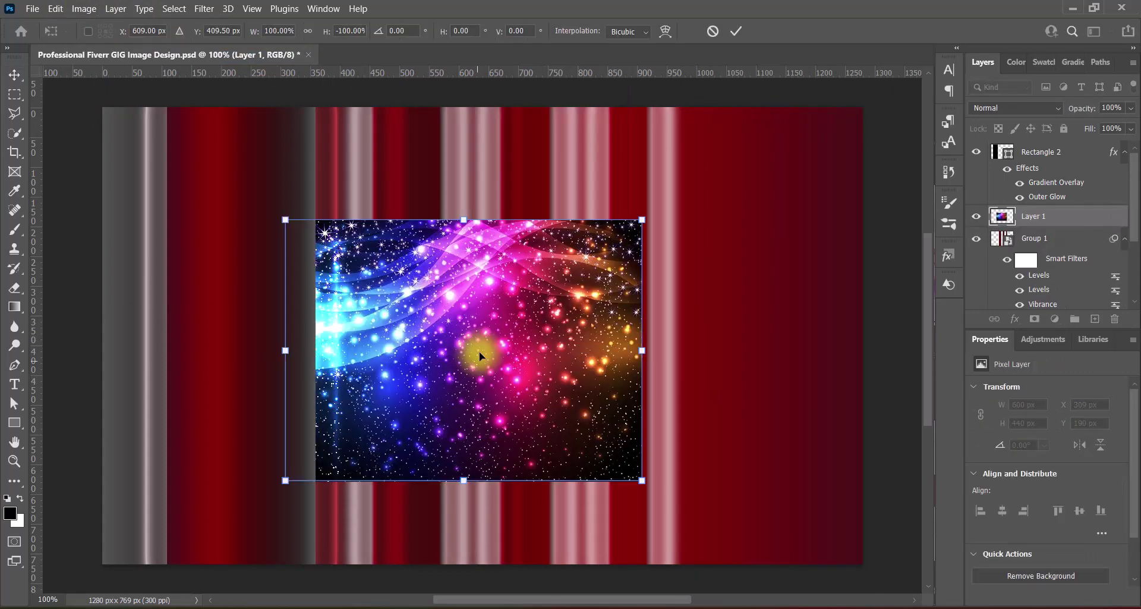
pyautogui.moveTo(464, 479); pyautogui.dragTo(466, 535)
pyautogui.moveTo(464, 220); pyautogui.dragTo(466, 107)
pyautogui.moveTo(209, 337); pyautogui.dragTo(102, 331)
pyautogui.moveTo(776, 339); pyautogui.dragTo(873, 341)
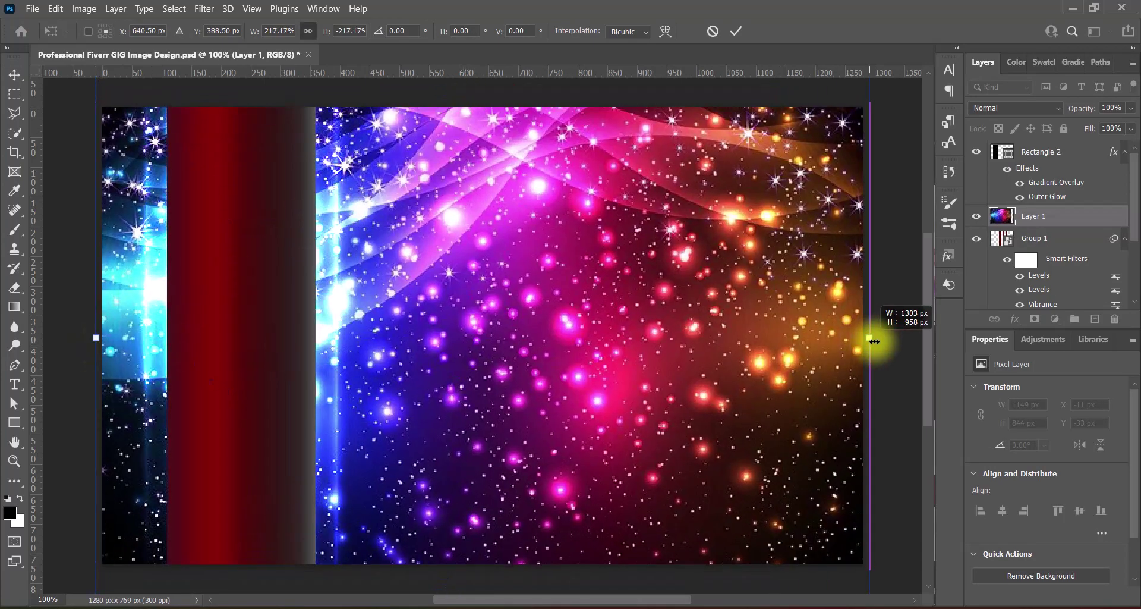
pyautogui.moveTo(600, 373); pyautogui.dragTo(599, 404)
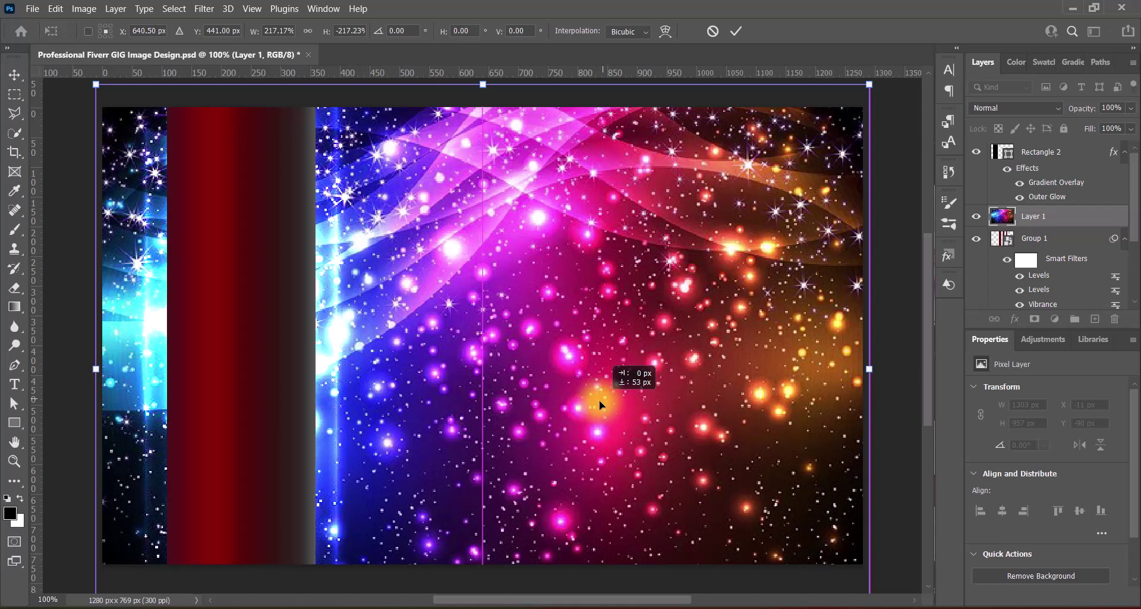
pyautogui.doubleClick(600, 399)
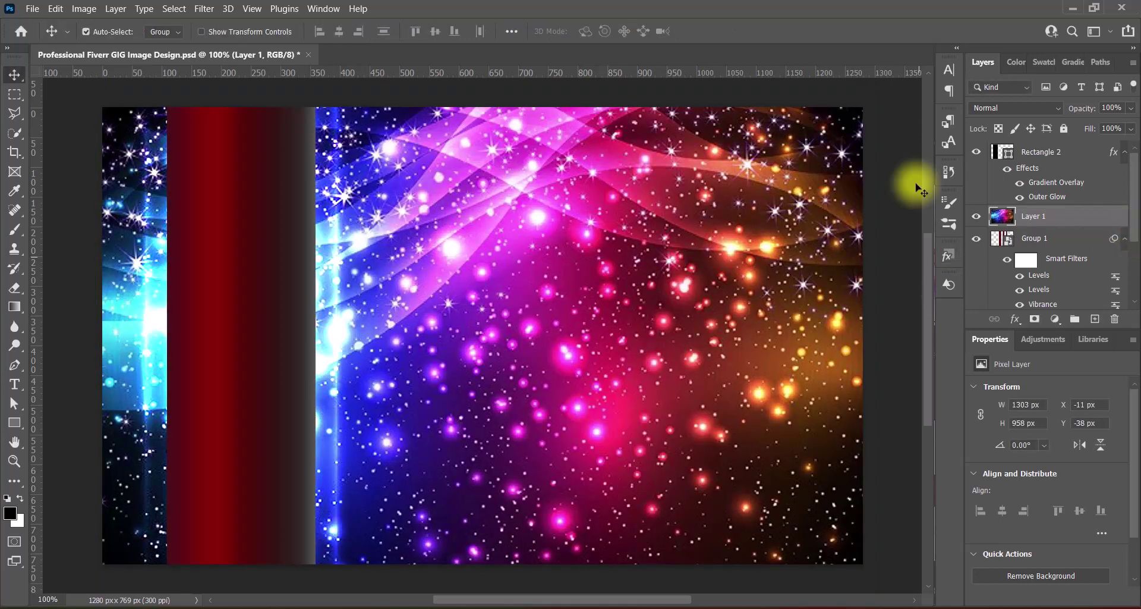
# - Raise the galaxy layer's Vibrance to +100
pyautogui.click(84, 8)
pyautogui.click(262, 110)
pyautogui.moveTo(284, 162); pyautogui.dragTo(357, 162)
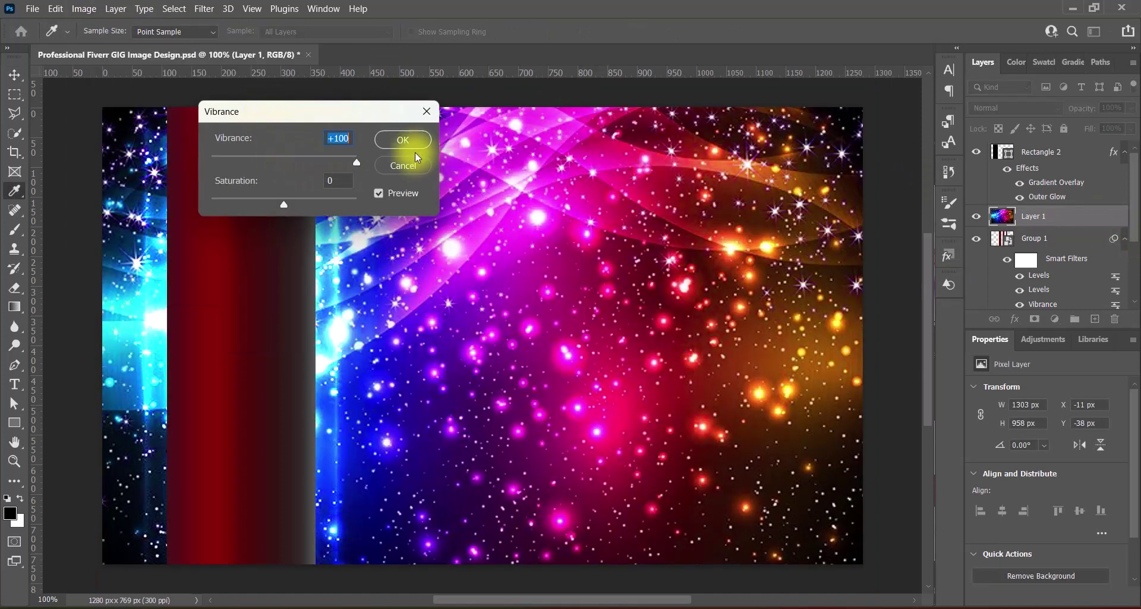
pyautogui.click(410, 143)
pyautogui.click(84, 9)
pyautogui.click(267, 124)
# - Apply the Hue/Saturation Red Boost preset to the galaxy layer
pyautogui.click(731, 115)
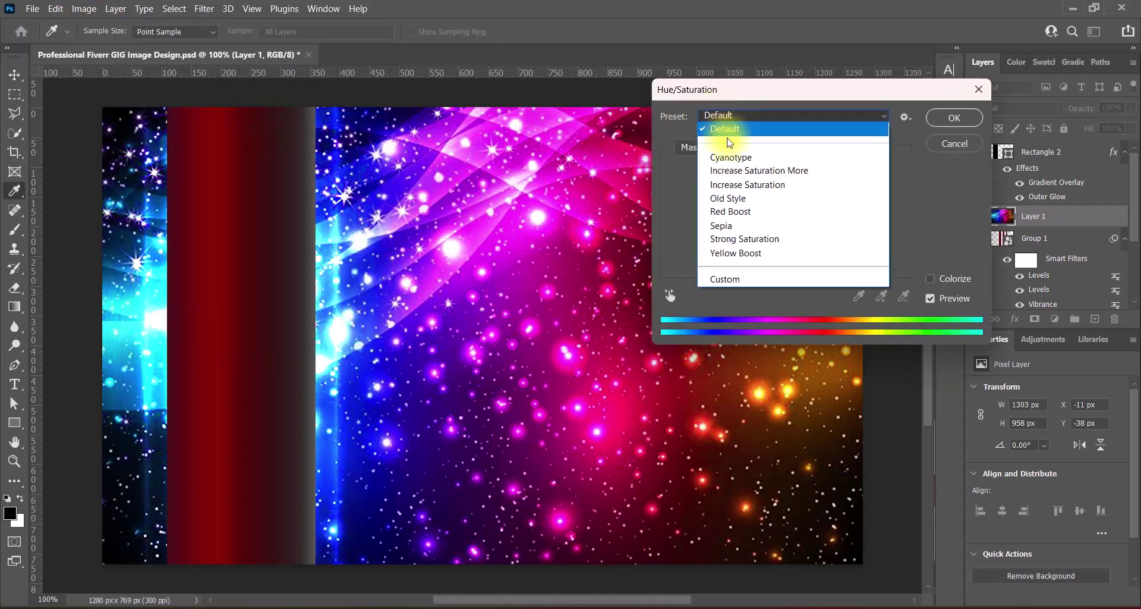
pyautogui.click(732, 211)
pyautogui.click(764, 115)
pyautogui.click(767, 184)
pyautogui.press('Return')
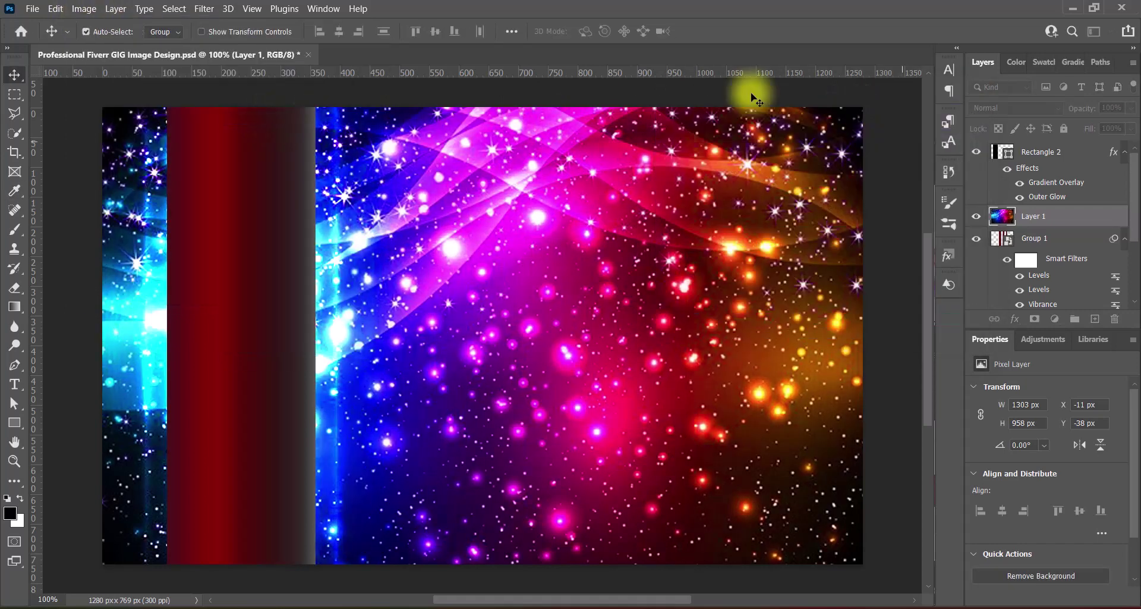
pyautogui.click(84, 8)
pyautogui.click(280, 115)
pyautogui.click(773, 116)
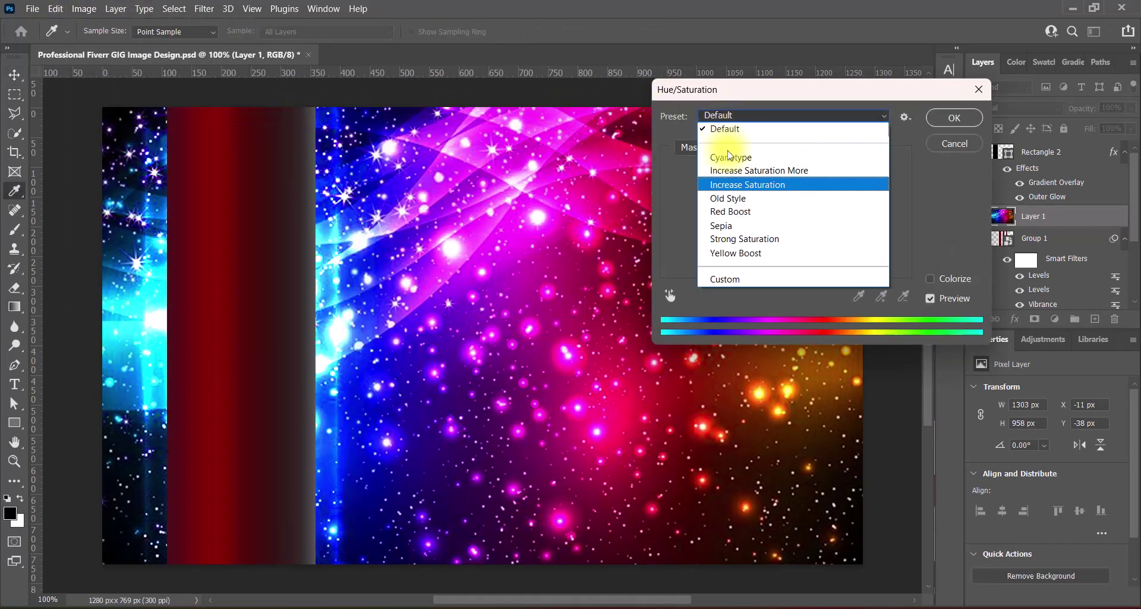
pyautogui.click(731, 212)
pyautogui.click(954, 117)
# - Darken the galaxy layer with the Levels Midtones Darker preset
pyautogui.click(84, 9)
pyautogui.click(253, 58)
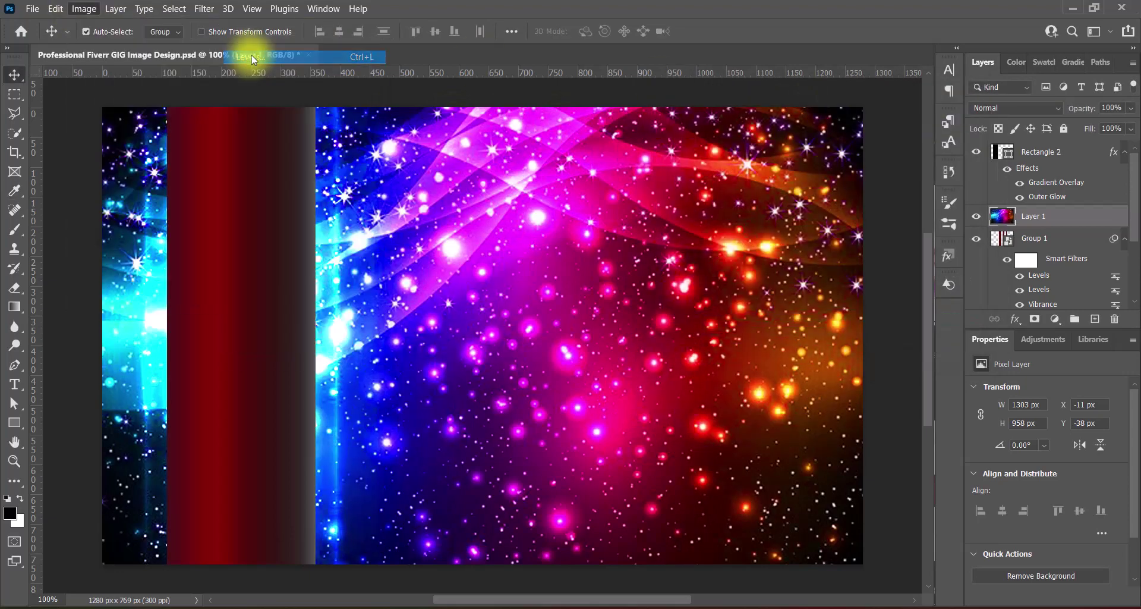
pyautogui.click(841, 69)
pyautogui.click(832, 202)
pyautogui.click(1033, 71)
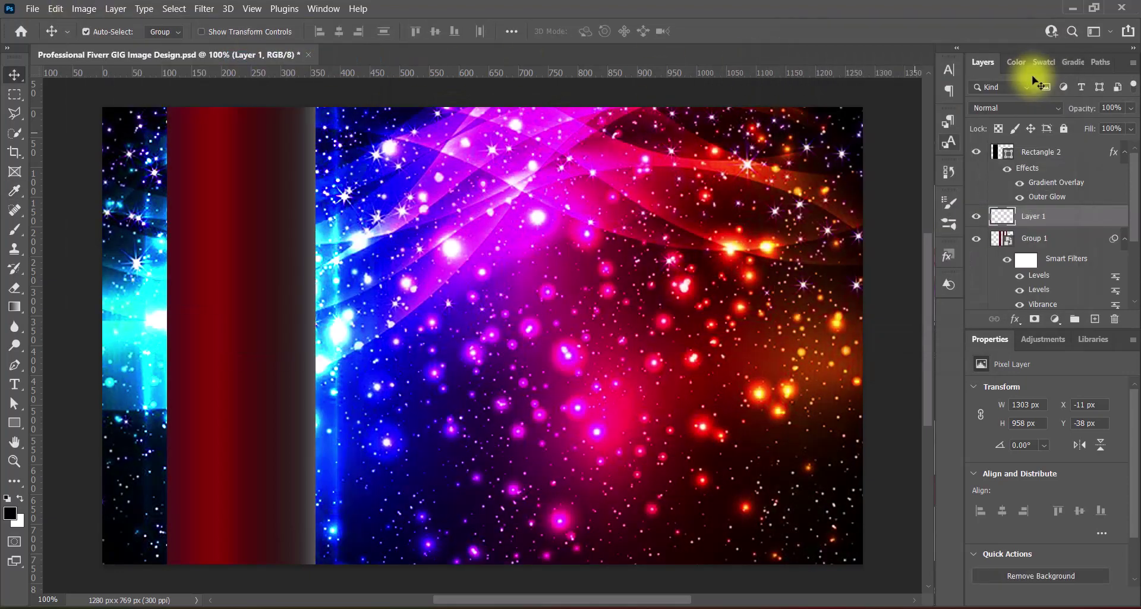
# - Set Layer 1's blend mode to Screen and move it below Group 1
pyautogui.click(1046, 107)
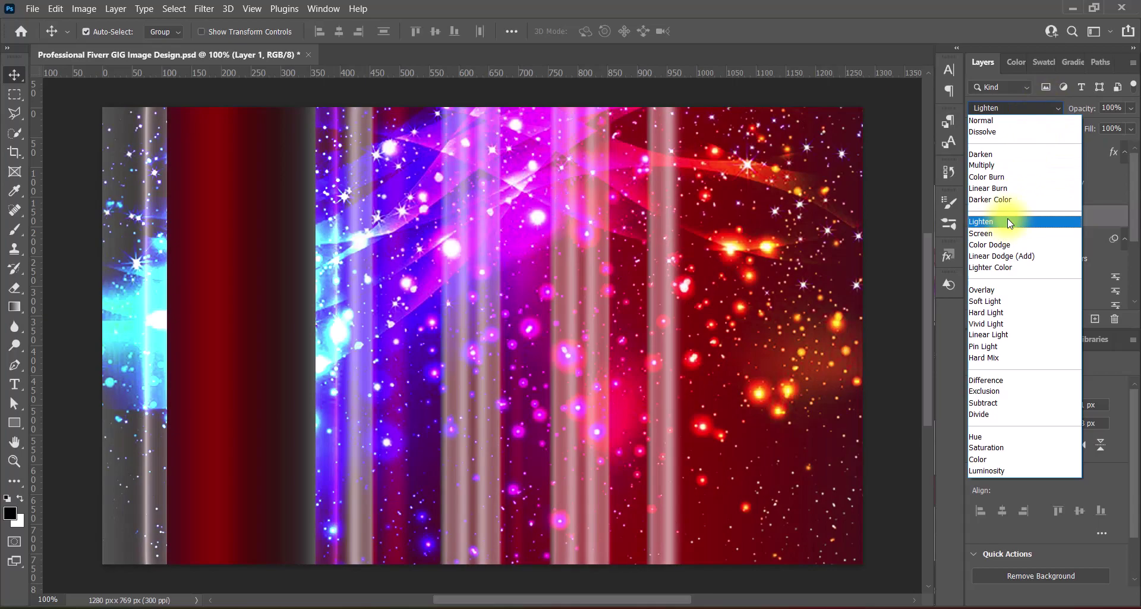
pyautogui.press('Down')
pyautogui.press('Down')
pyautogui.press('Down')
pyautogui.press('Down')
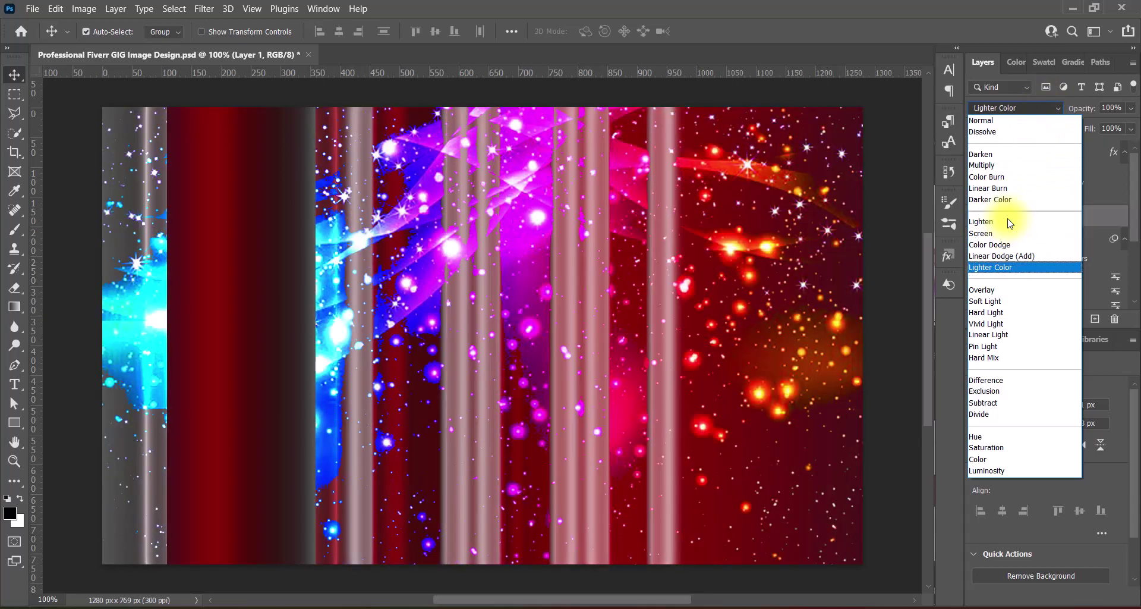
pyautogui.press('Down')
pyautogui.press('Down')
pyautogui.press('Down')
pyautogui.press('Down')
pyautogui.press('Down')
pyautogui.press('Down')
pyautogui.press('Down')
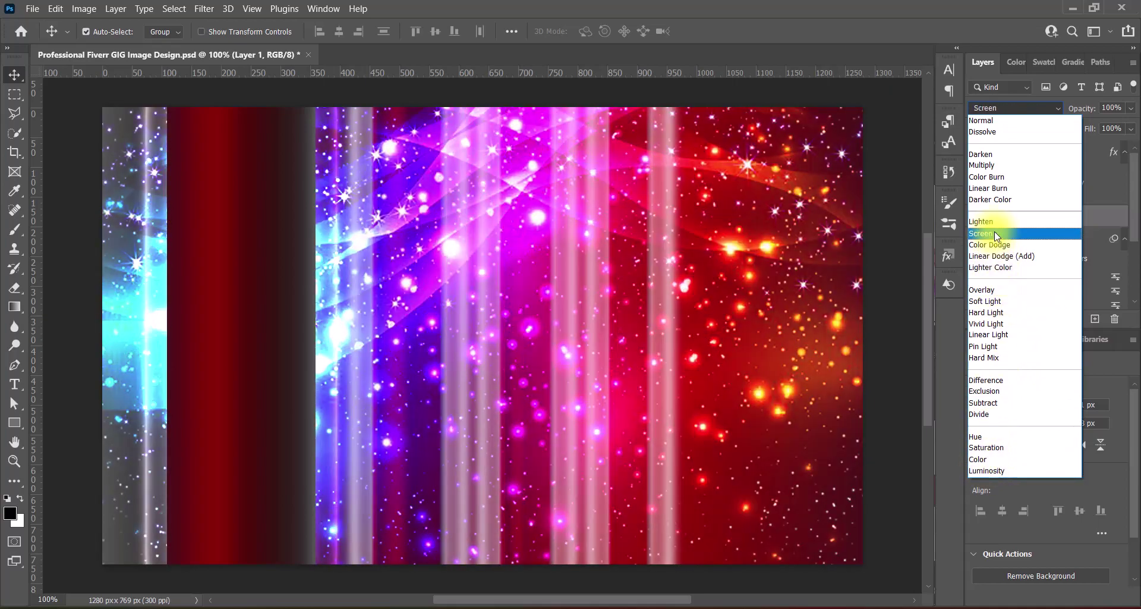
pyautogui.click(996, 234)
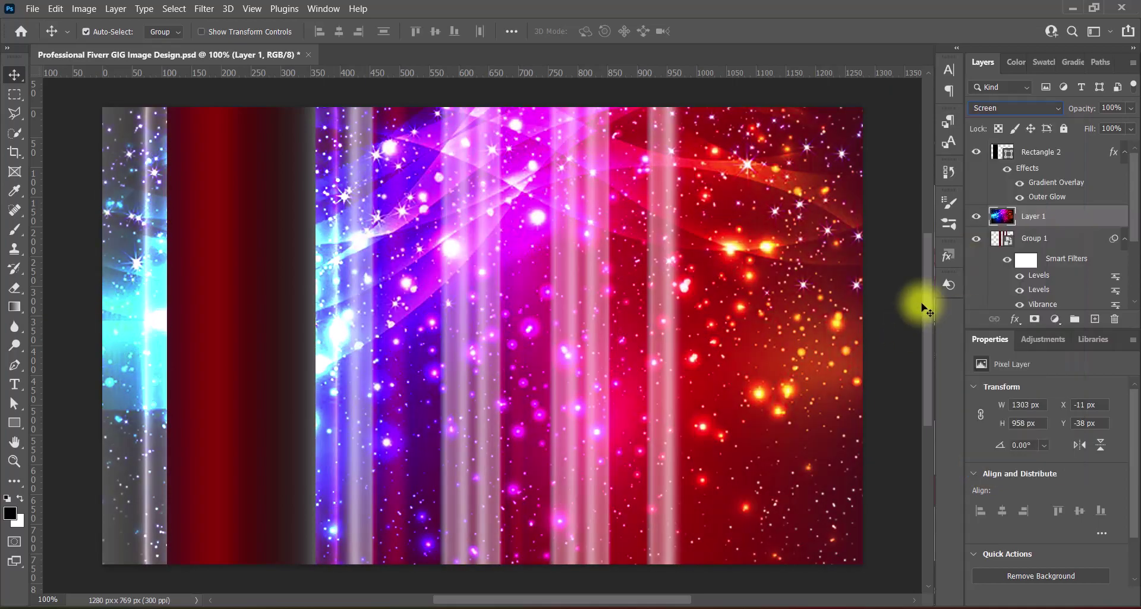
pyautogui.click(1029, 108)
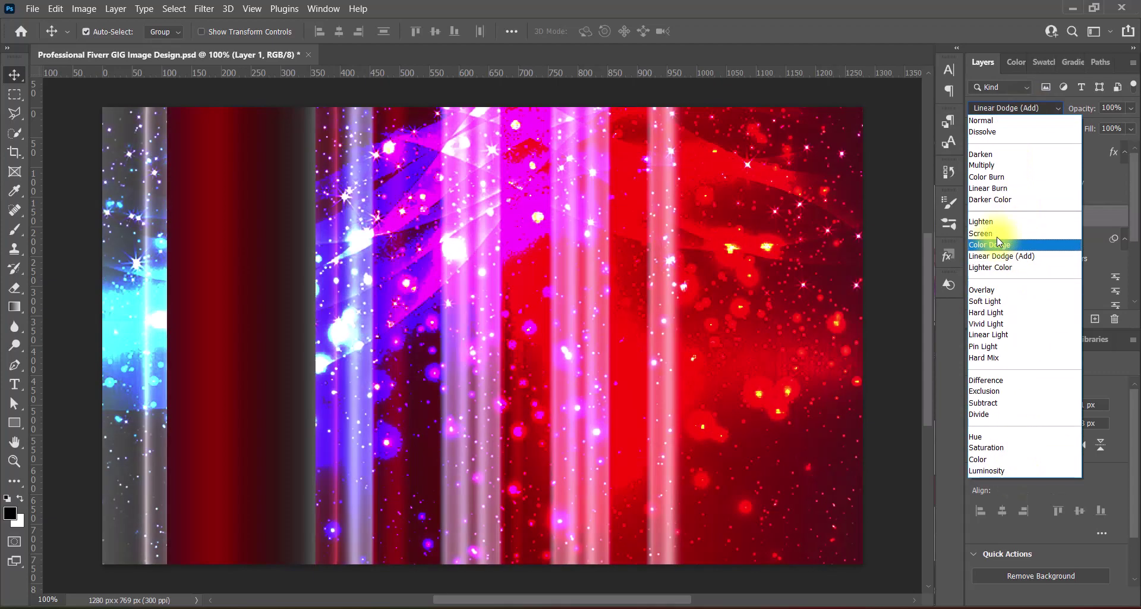
pyautogui.click(997, 235)
pyautogui.scroll(-3, 1001, 241)
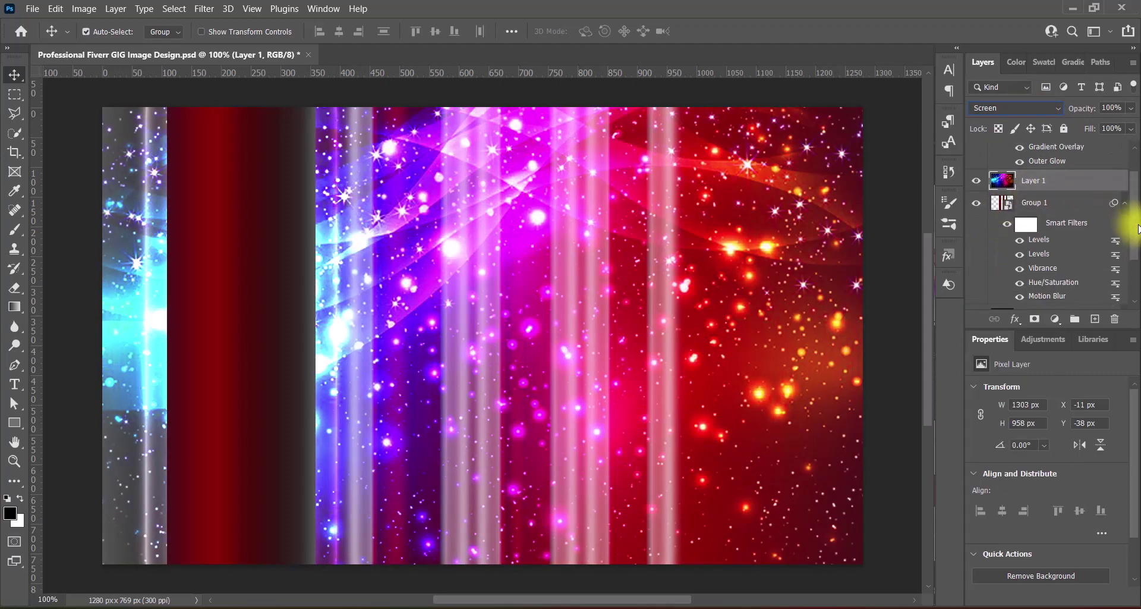
pyautogui.moveTo(1037, 177); pyautogui.dragTo(1044, 300)
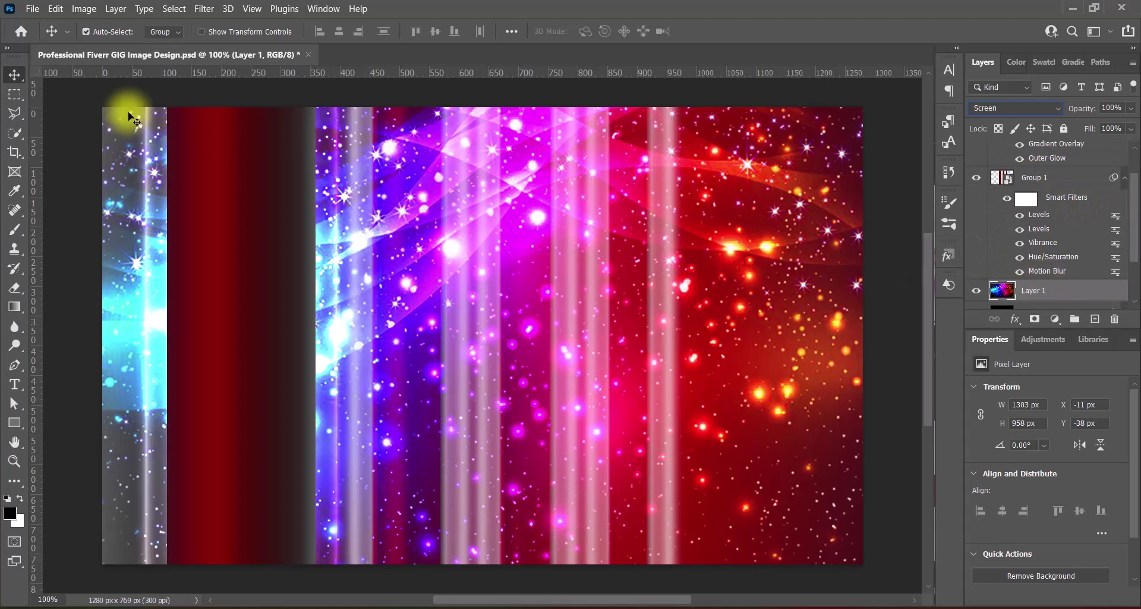
# - Apply a Radial Blur with the Zoom method to the galaxy layer
pyautogui.click(194, 13)
pyautogui.click(419, 283)
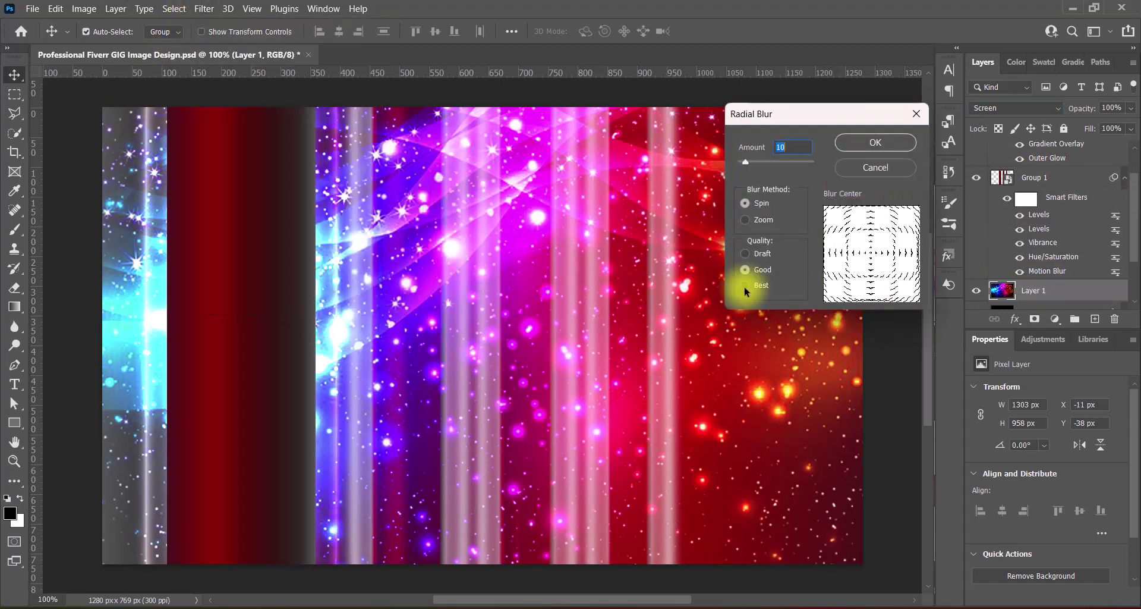
pyautogui.click(745, 219)
pyautogui.click(761, 150)
pyautogui.press('Return')
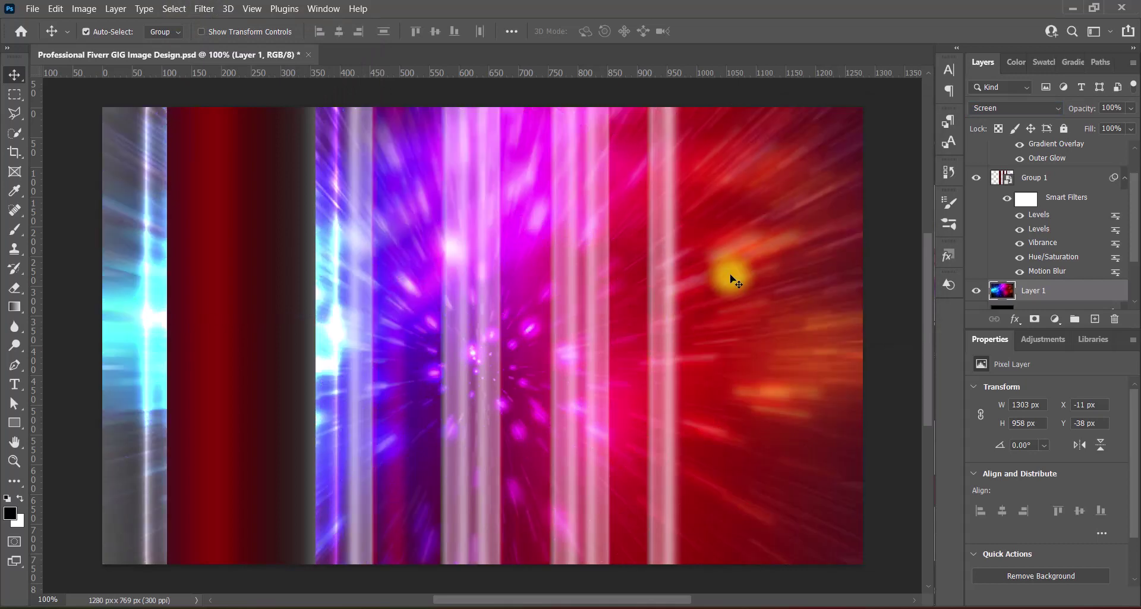
# - Apply Levels preset Increase Contrast 3 (30, 1.00, 225) to Layer 1 and save the document
pyautogui.click(84, 8)
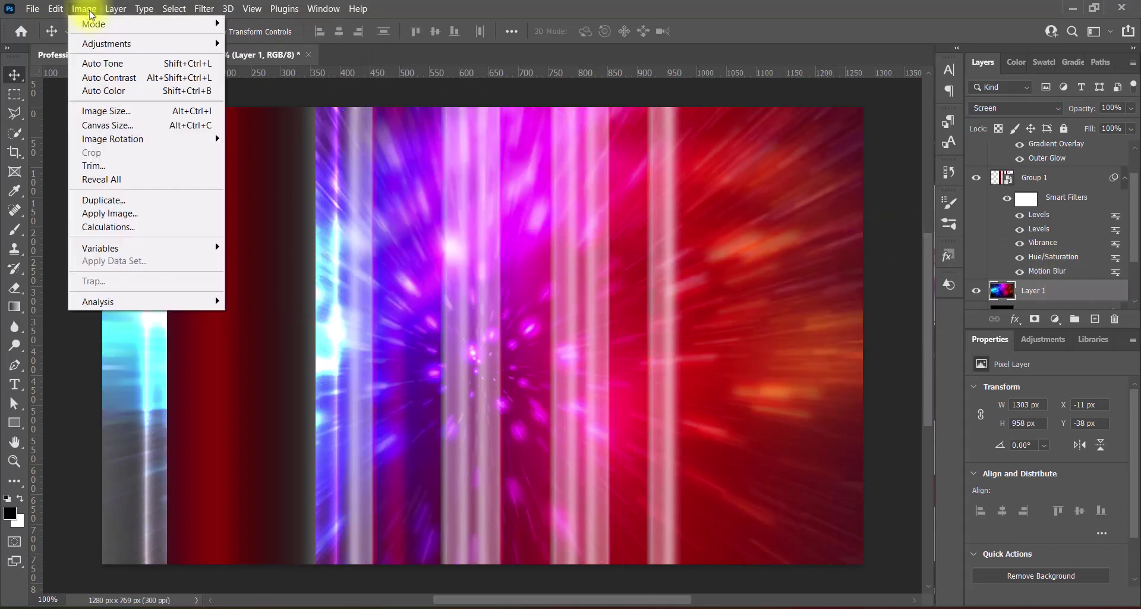
pyautogui.click(342, 66)
pyautogui.click(892, 66)
pyautogui.click(854, 204)
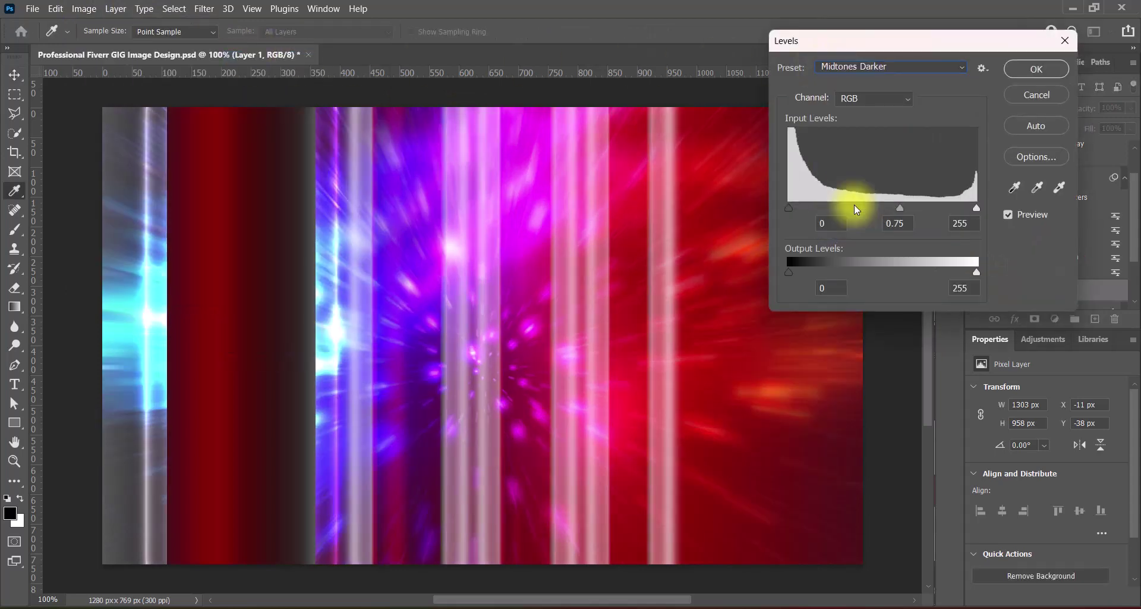
pyautogui.click(892, 66)
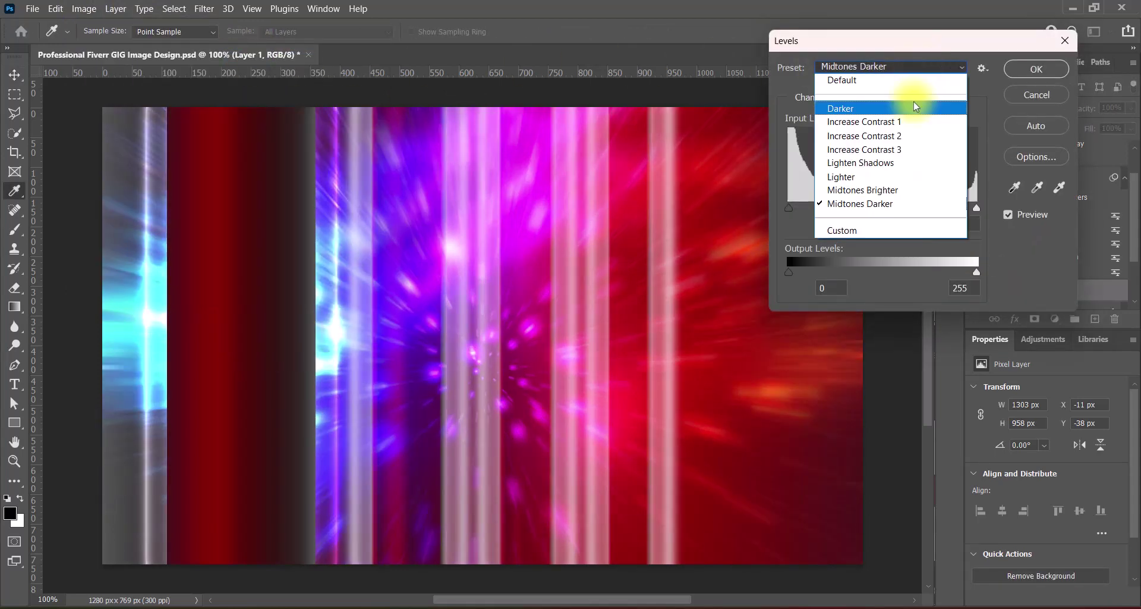
pyautogui.click(889, 189)
pyautogui.click(894, 68)
pyautogui.click(880, 149)
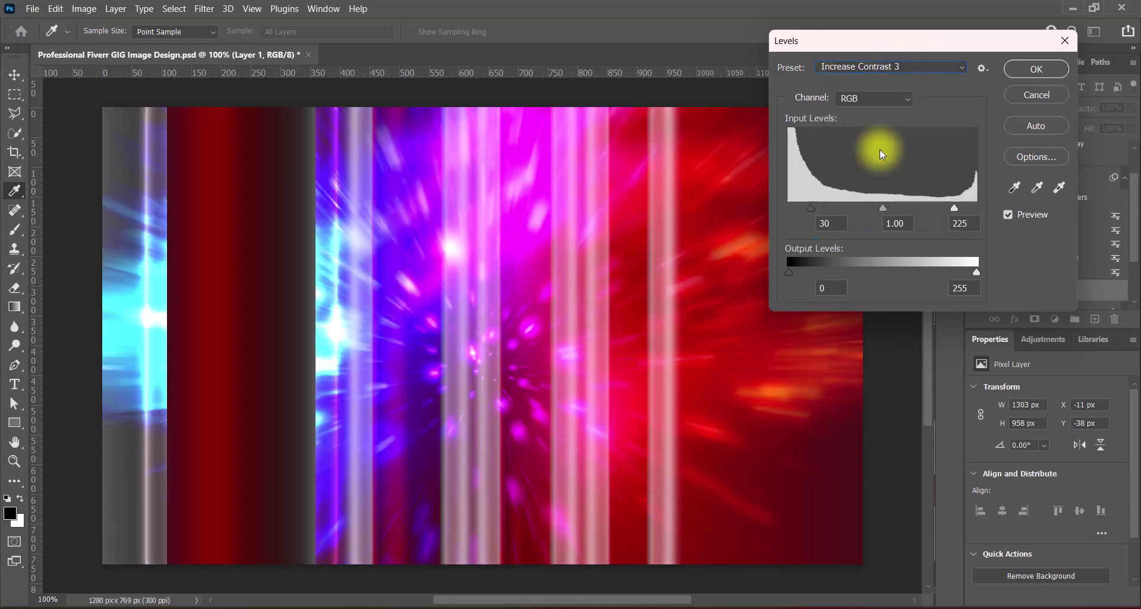
pyautogui.press('Return')
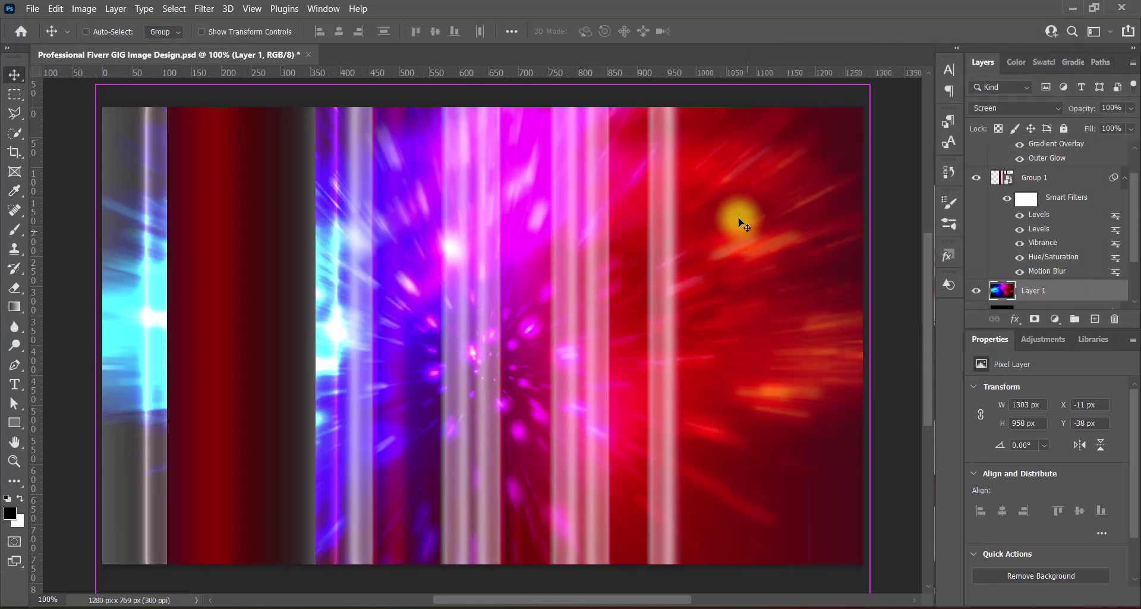
pyautogui.hotkey('ctrl', 's')
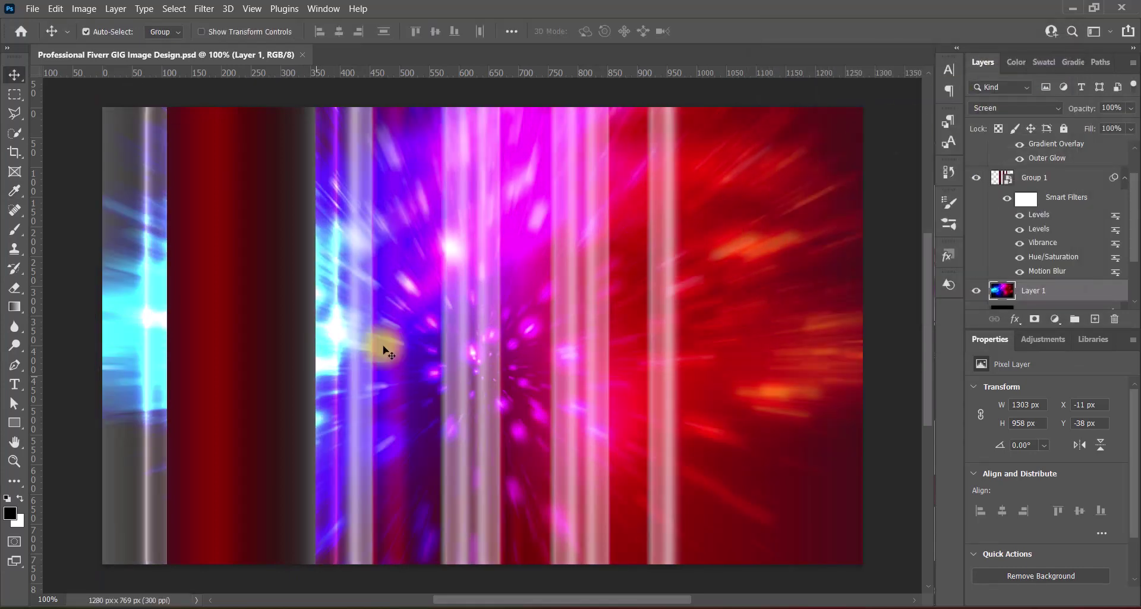
pyautogui.click(257, 399)
# - Paste the triangle-pattern image as a new layer and roughly centre it on the canvas
pyautogui.click(1035, 109)
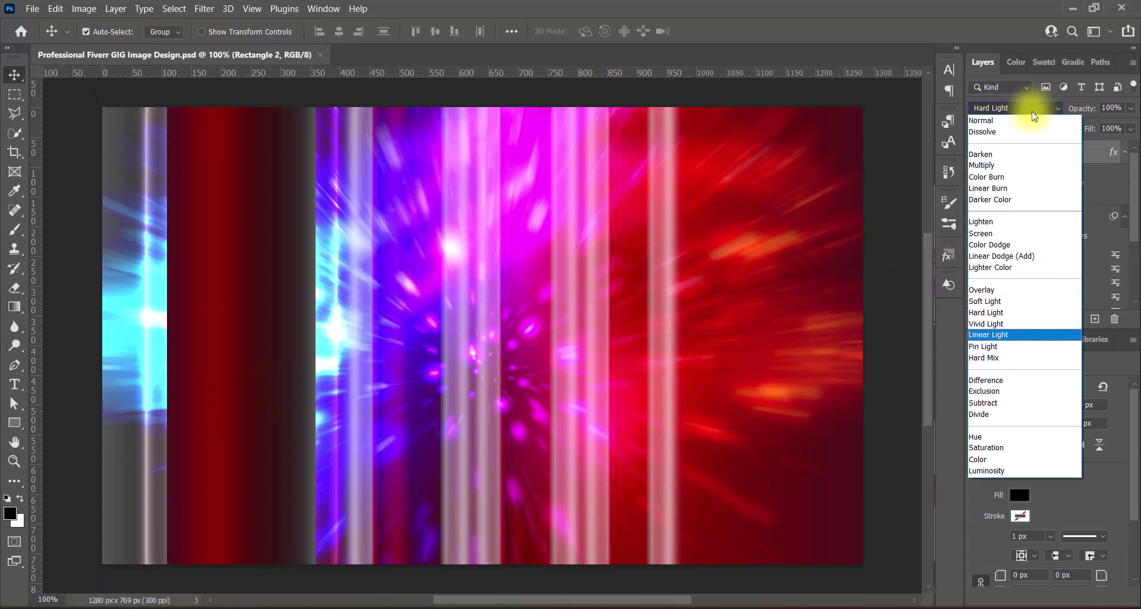
pyautogui.click(934, 117)
pyautogui.click(895, 114)
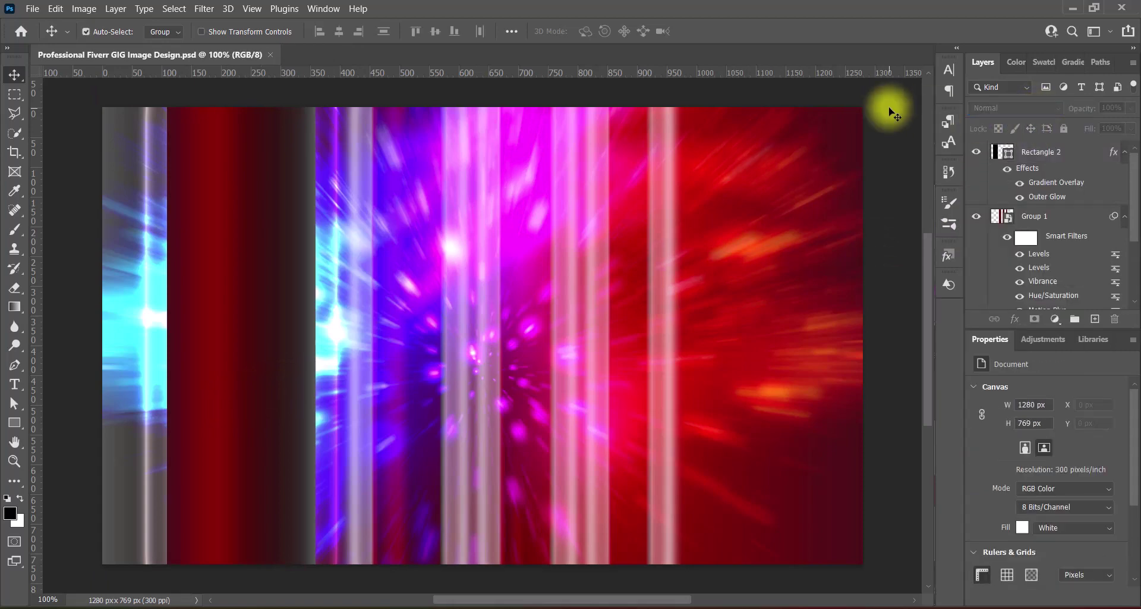
pyautogui.hotkey('ctrl', 'v')
pyautogui.hotkey('ctrl', 't')
pyautogui.moveTo(438, 331); pyautogui.dragTo(510, 387)
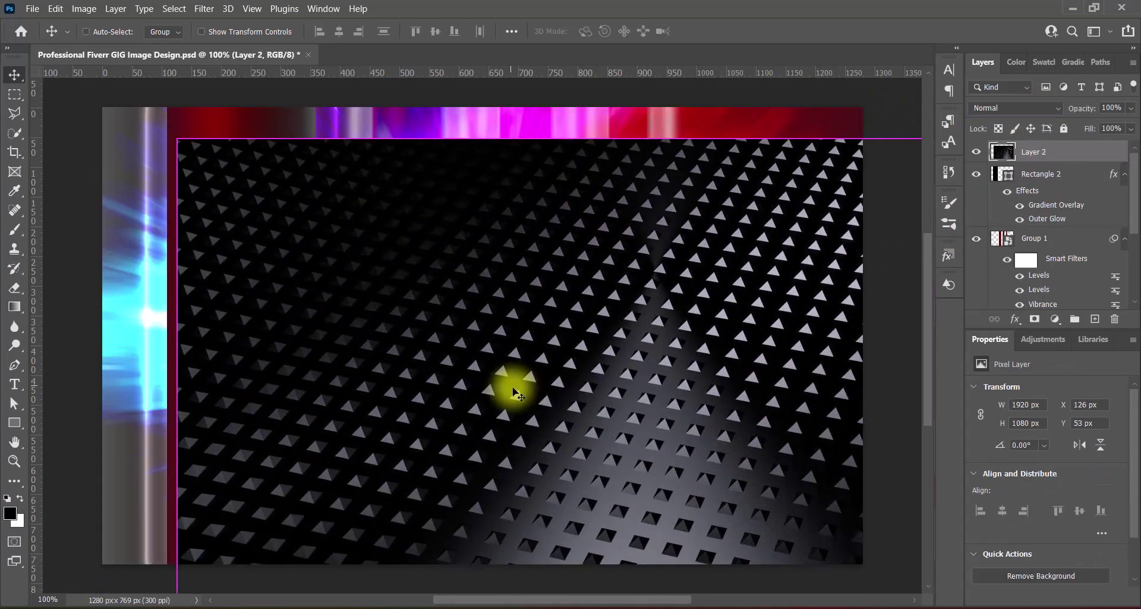
pyautogui.moveTo(174, 137); pyautogui.dragTo(607, 382)
pyautogui.moveTo(573, 438); pyautogui.dragTo(281, 255)
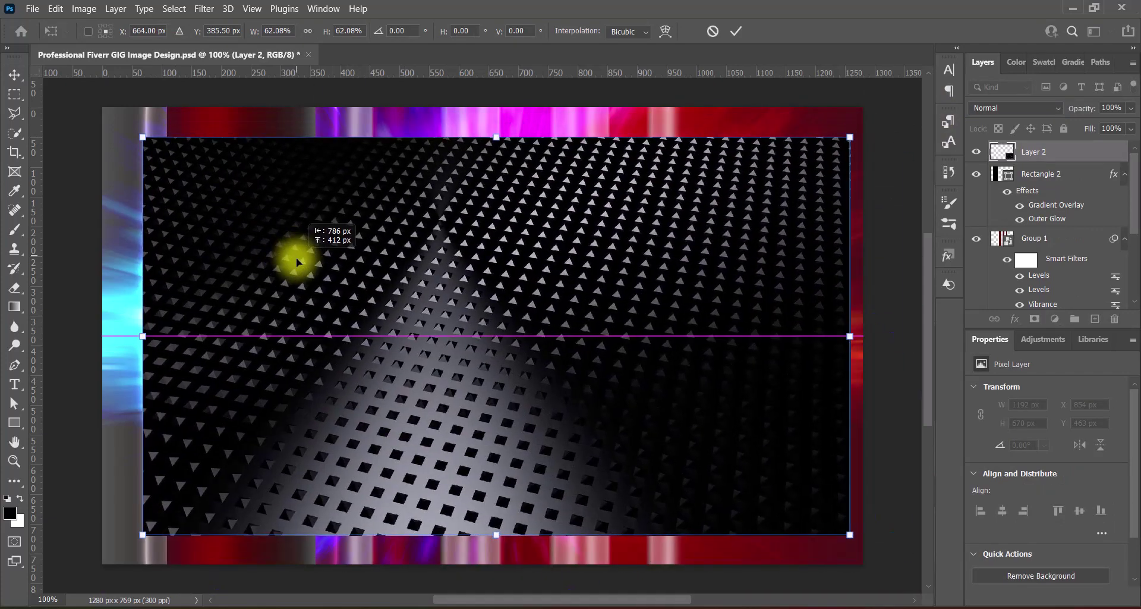
# - Scale the texture to about 64.58%, flip it vertically and horizontally, and commit
pyautogui.moveTo(482, 138); pyautogui.dragTo(479, 120)
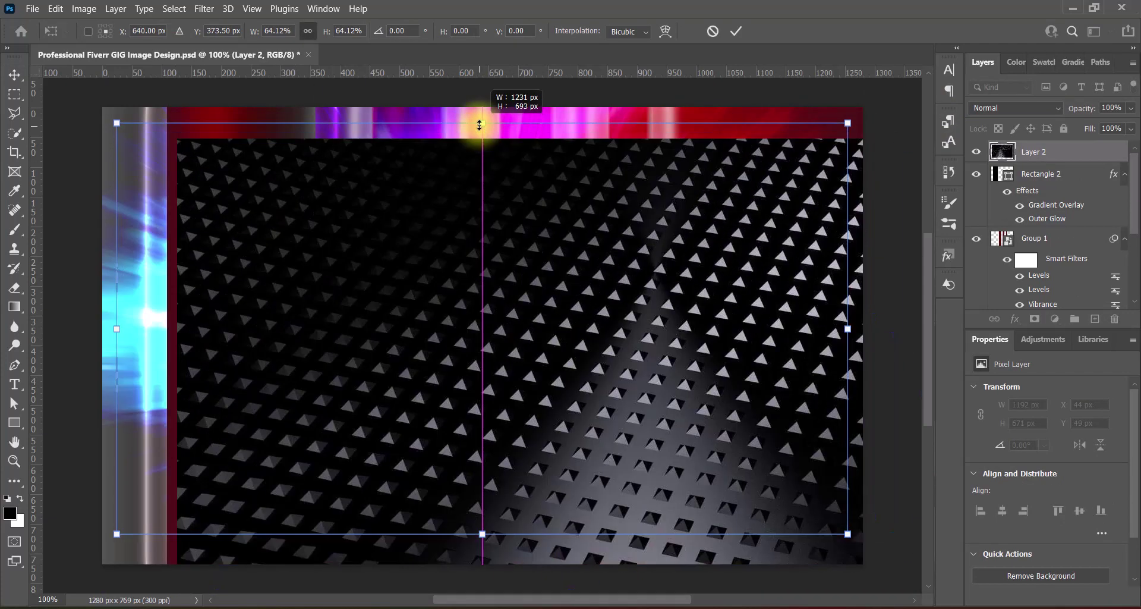
pyautogui.moveTo(483, 543); pyautogui.dragTo(484, 550)
pyautogui.moveTo(508, 364); pyautogui.dragTo(501, 367)
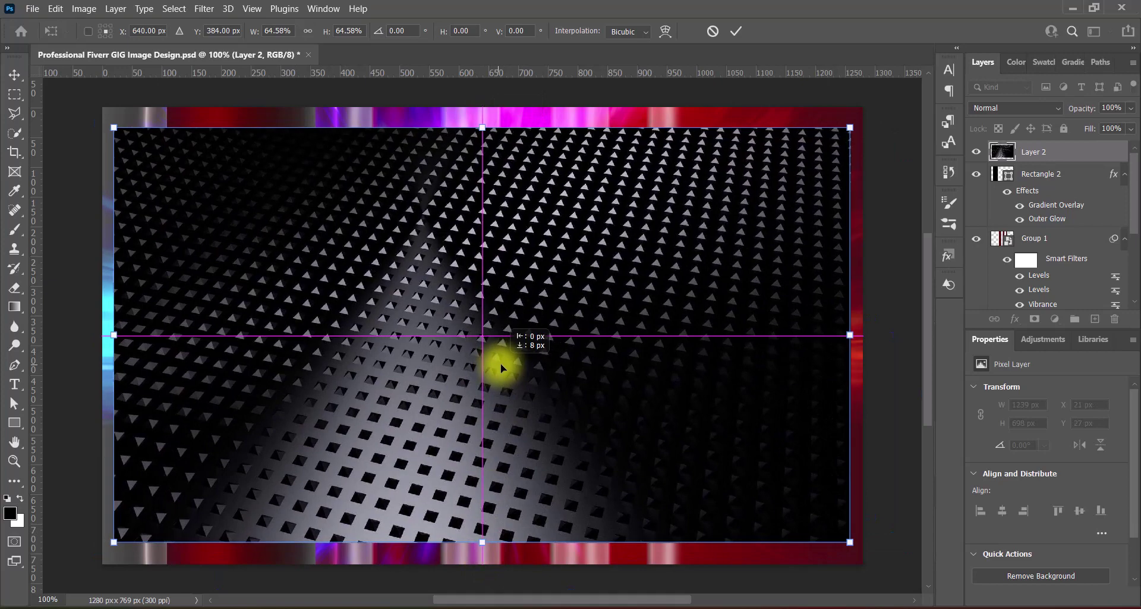
pyautogui.rightClick(500, 366)
pyautogui.click(510, 362)
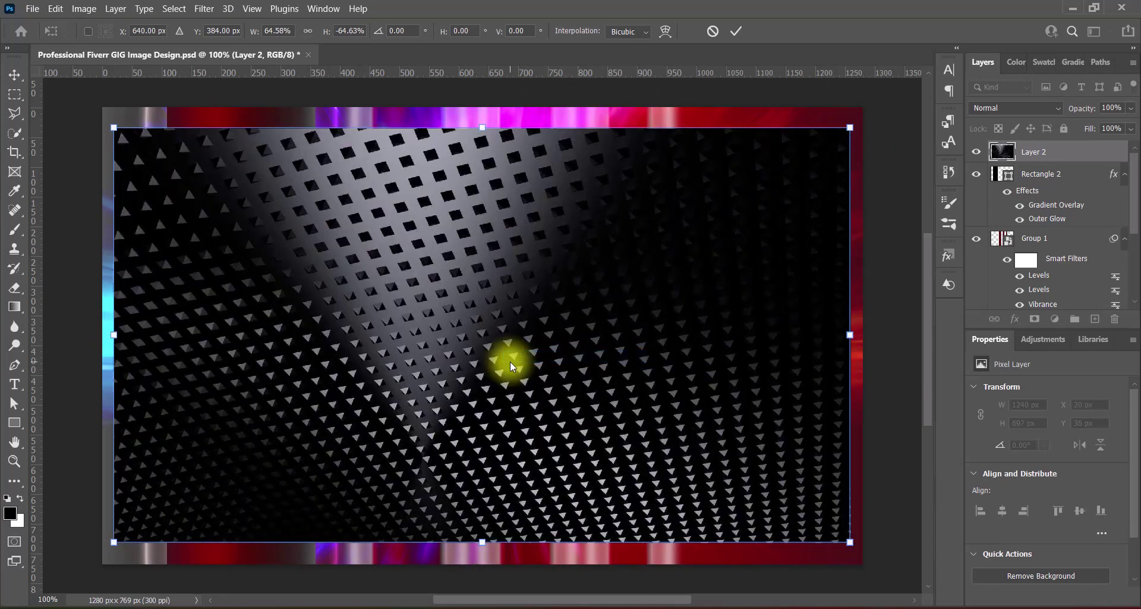
pyautogui.rightClick(509, 359)
pyautogui.click(523, 341)
pyautogui.press('Return')
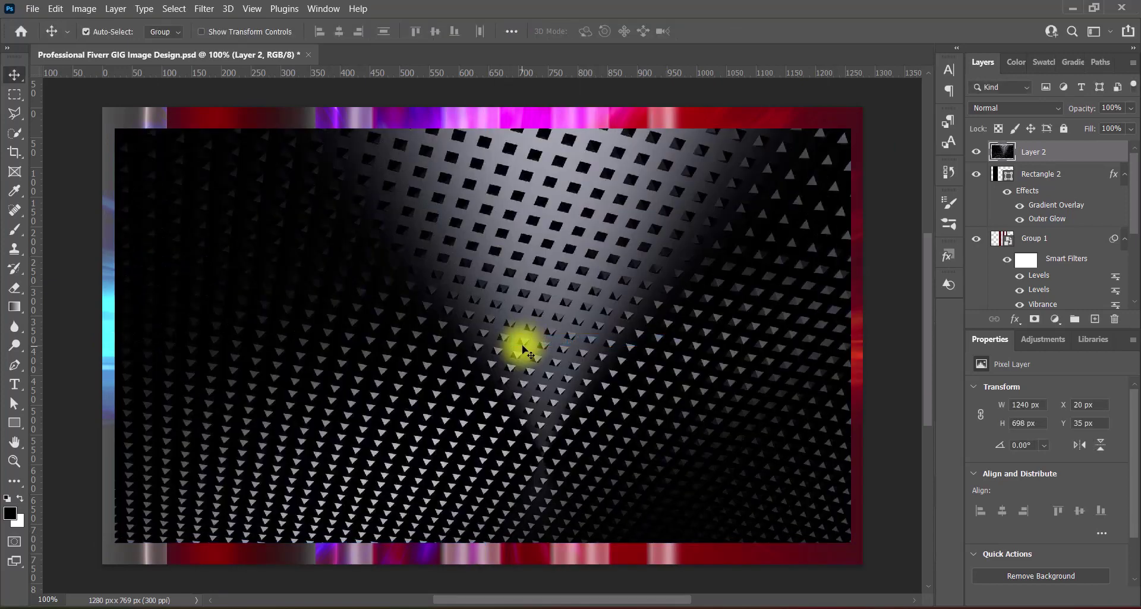
# - Raise the triangle texture's Brightness/Contrast contrast to 62
pyautogui.click(84, 8)
pyautogui.click(291, 48)
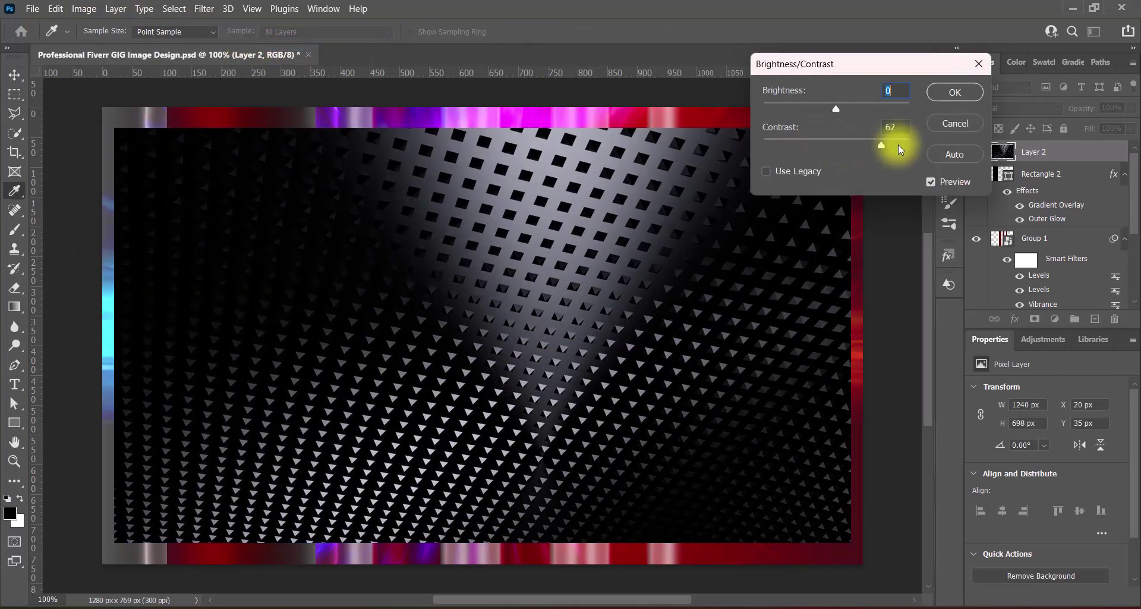
pyautogui.moveTo(897, 144); pyautogui.dragTo(905, 145)
pyautogui.click(961, 95)
# - Apply the Levels Midtones Brighter preset to the texture
pyautogui.click(84, 9)
pyautogui.click(301, 56)
pyautogui.click(892, 67)
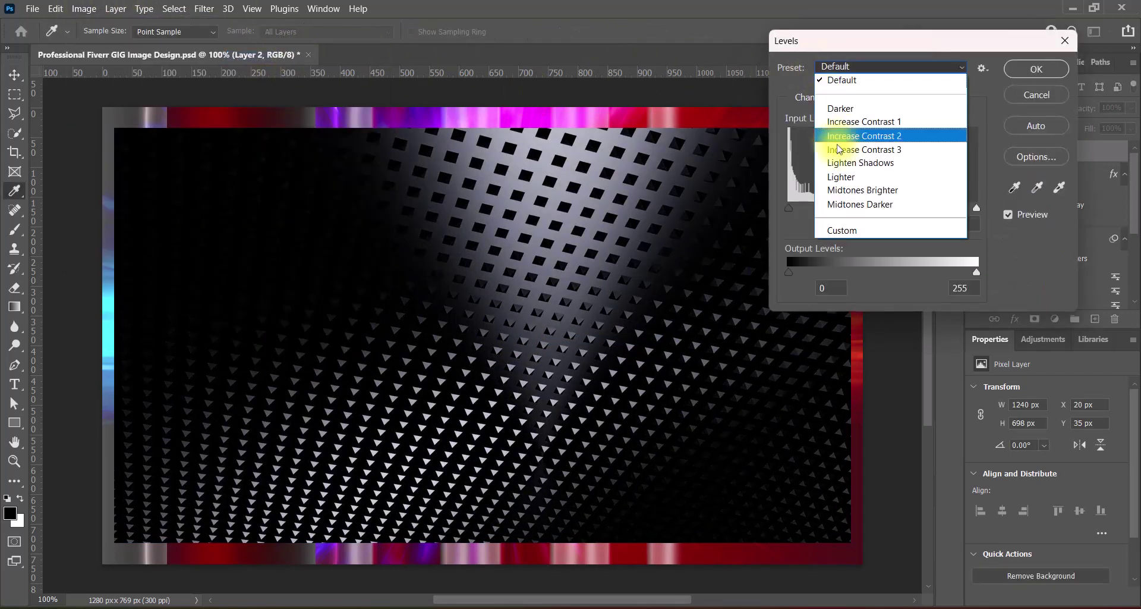
pyautogui.click(934, 152)
pyautogui.click(855, 67)
pyautogui.click(879, 174)
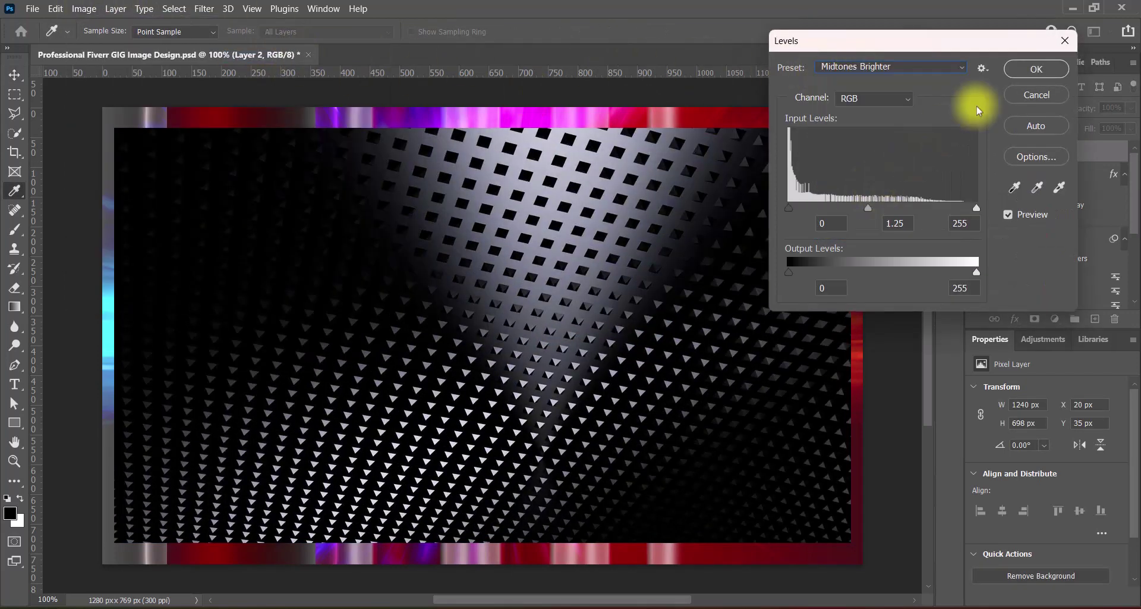
pyautogui.click(1036, 69)
# - Apply the Hue/Saturation Strong Saturation preset to the texture
pyautogui.click(84, 9)
pyautogui.click(268, 118)
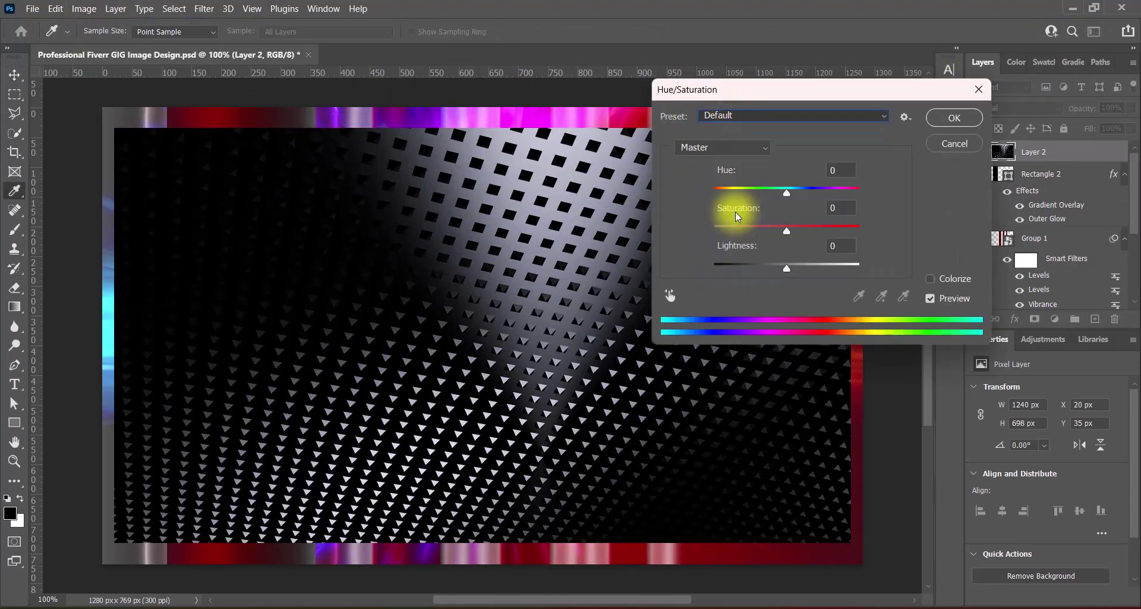
pyautogui.click(950, 115)
pyautogui.click(84, 8)
pyautogui.click(268, 55)
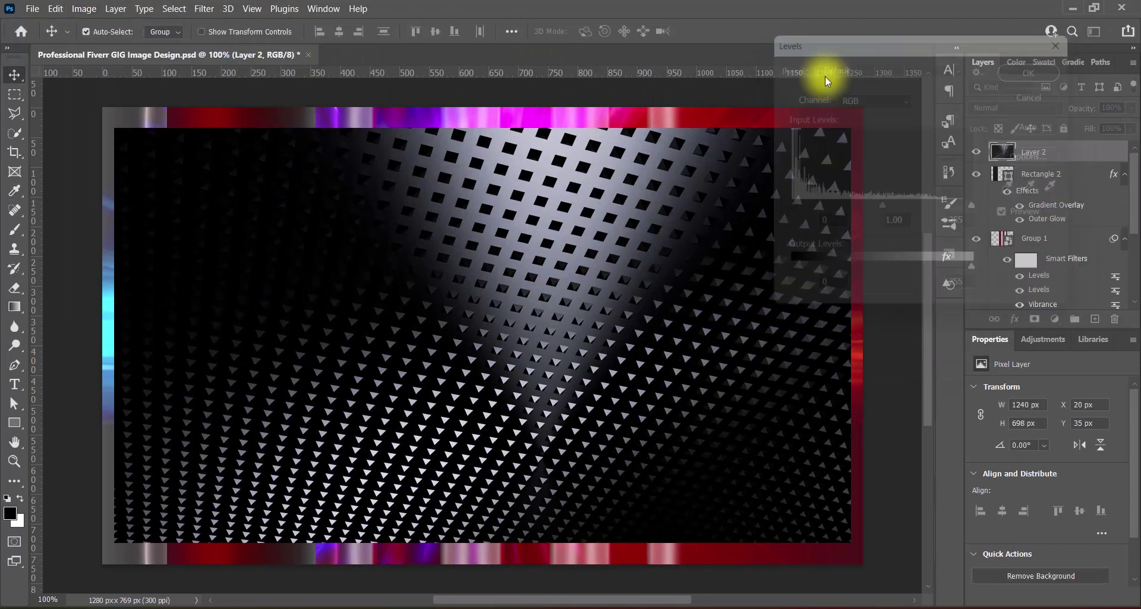
pyautogui.press('Escape')
pyautogui.click(84, 9)
pyautogui.click(268, 118)
pyautogui.click(794, 114)
pyautogui.click(767, 240)
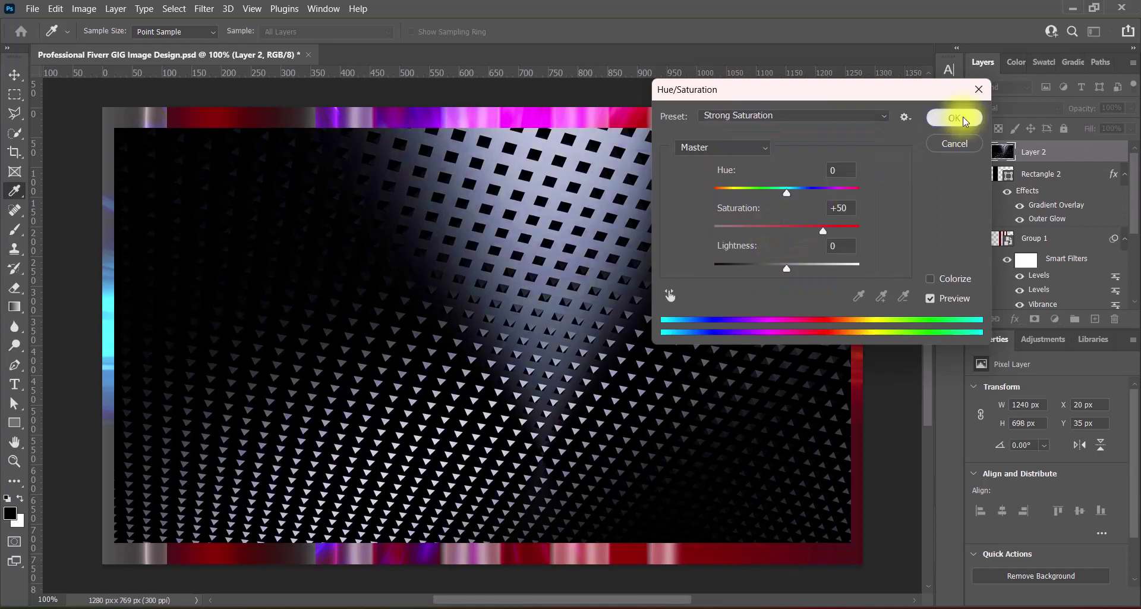
# - Compare blend modes and set Layer 2 to Color Dodge
pyautogui.click(954, 117)
pyautogui.click(1016, 107)
pyautogui.press('Down')
pyautogui.press('Down')
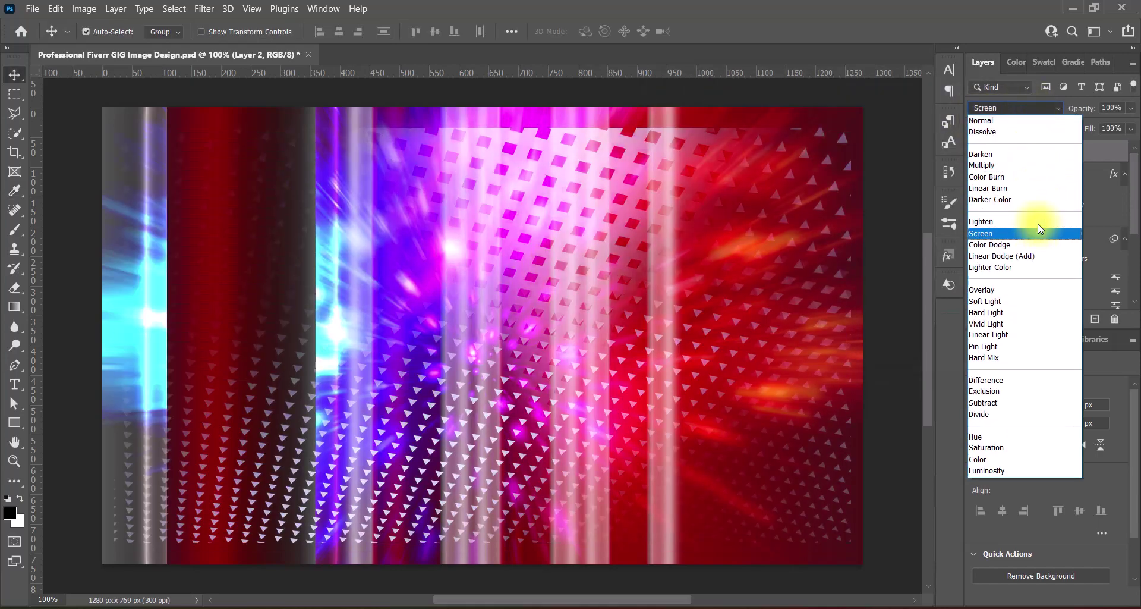
pyautogui.press('Down')
pyautogui.press('Down')
pyautogui.press('Down')
pyautogui.press('Up')
pyautogui.press('Down')
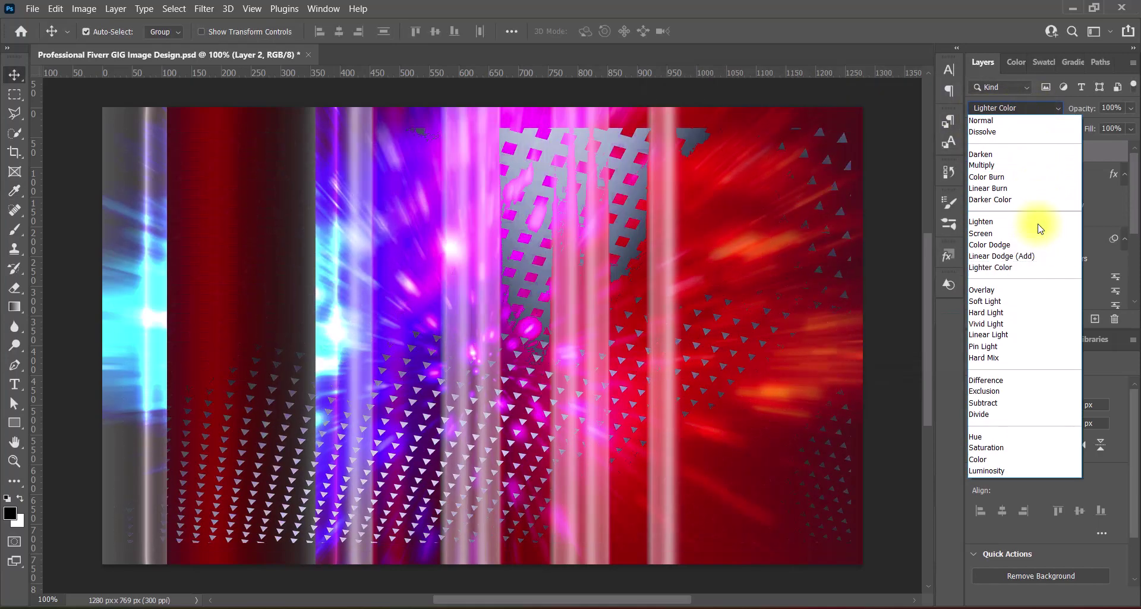
pyautogui.press('Down')
pyautogui.press('Down')
pyautogui.press('Down')
pyautogui.press('Down')
pyautogui.press('Down')
pyautogui.press('Down')
pyautogui.press('Up')
pyautogui.press('Up')
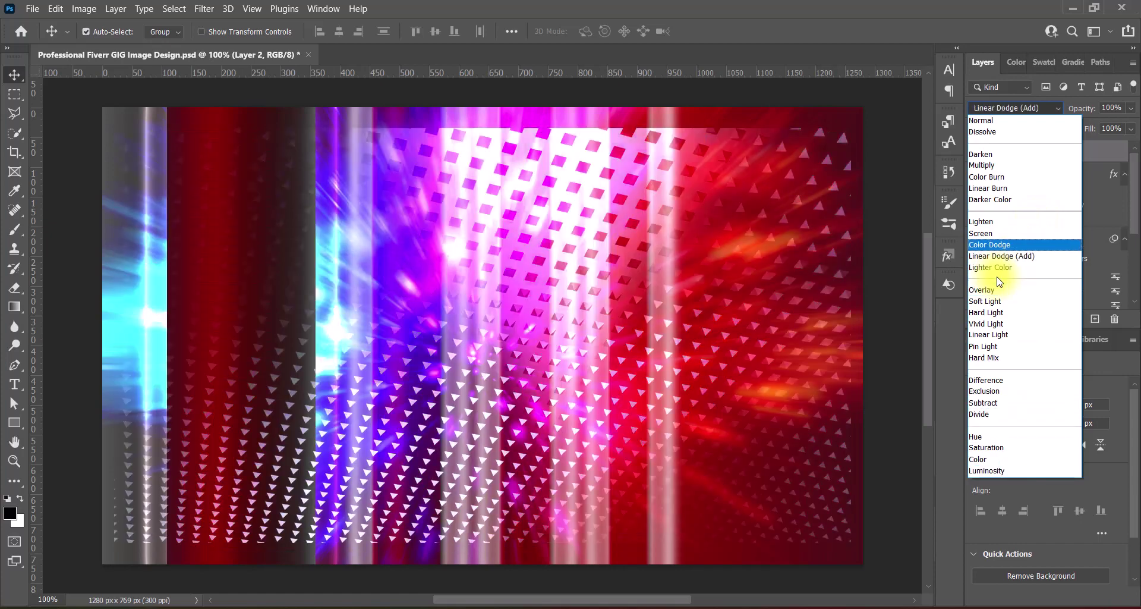
pyautogui.press('Up')
pyautogui.press('Up')
pyautogui.press('Down')
pyautogui.press('Down')
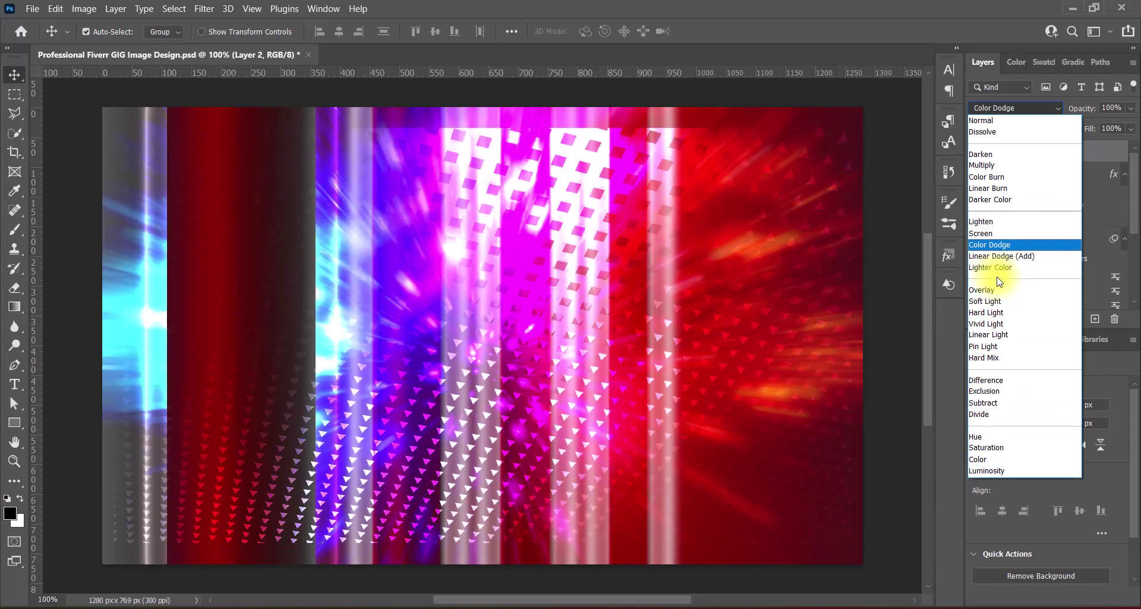
pyautogui.click(768, 310)
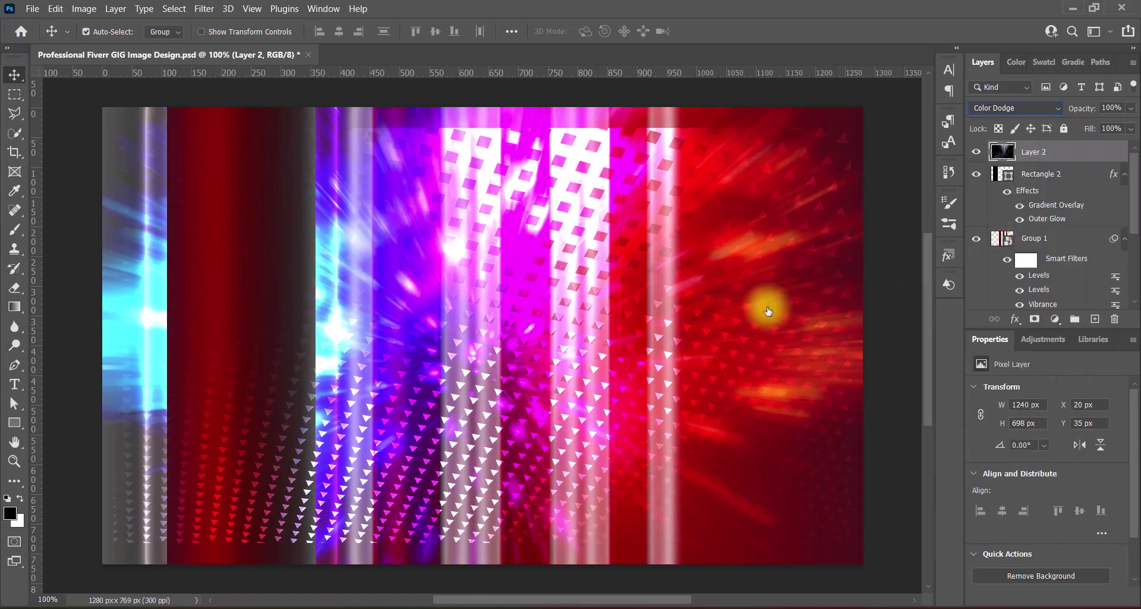
pyautogui.press('ctrl')
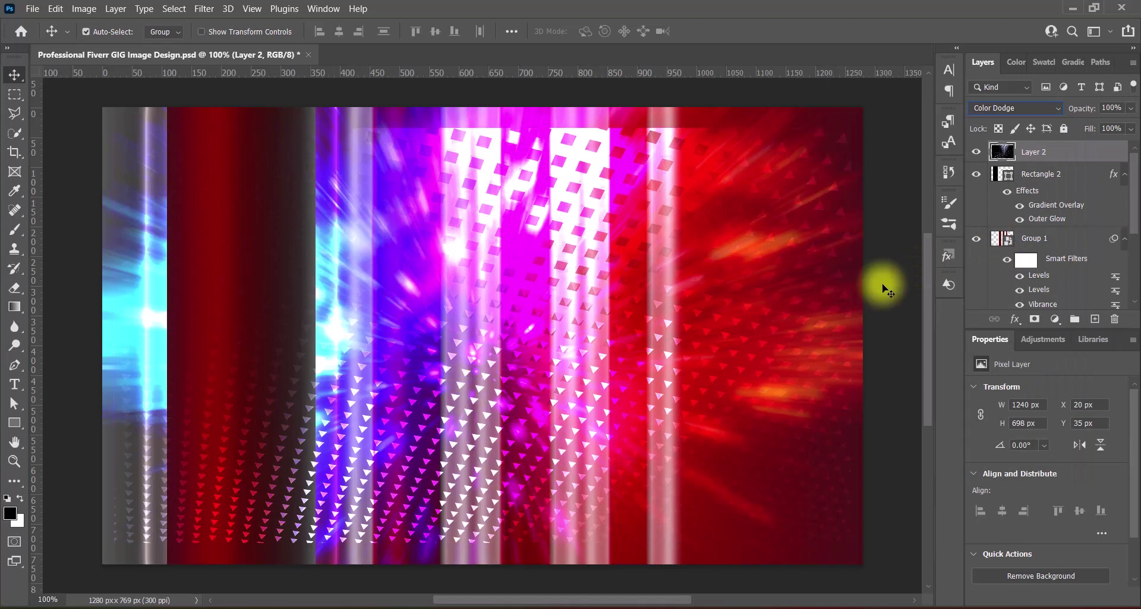
# - Stretch the texture layer to fill the whole canvas at 1292 × 777 px
pyautogui.click(886, 284)
pyautogui.click(1068, 159)
pyautogui.hotkey('ctrl', 't')
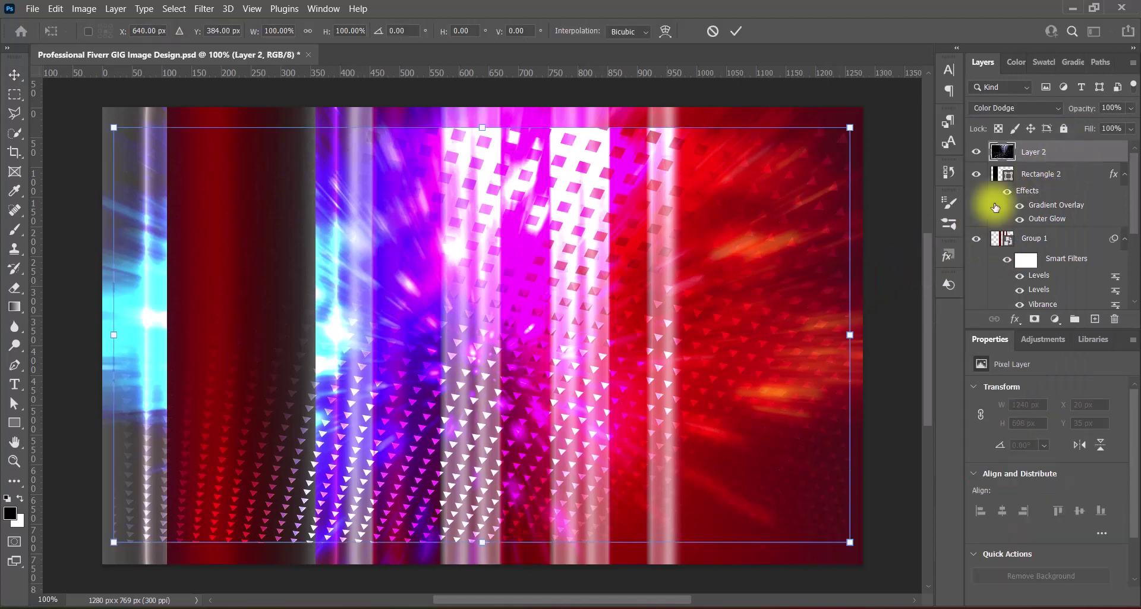
pyautogui.moveTo(483, 542); pyautogui.dragTo(482, 557)
pyautogui.moveTo(482, 128); pyautogui.dragTo(483, 108)
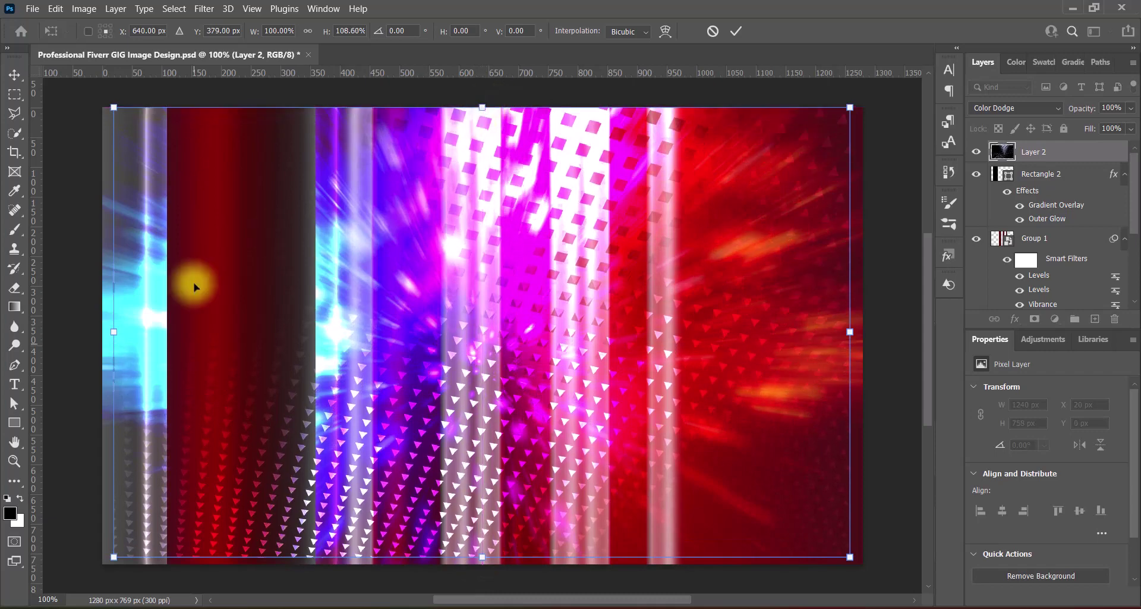
pyautogui.moveTo(114, 332); pyautogui.dragTo(102, 336)
pyautogui.moveTo(476, 557); pyautogui.dragTo(476, 568)
pyautogui.moveTo(850, 331); pyautogui.dragTo(869, 332)
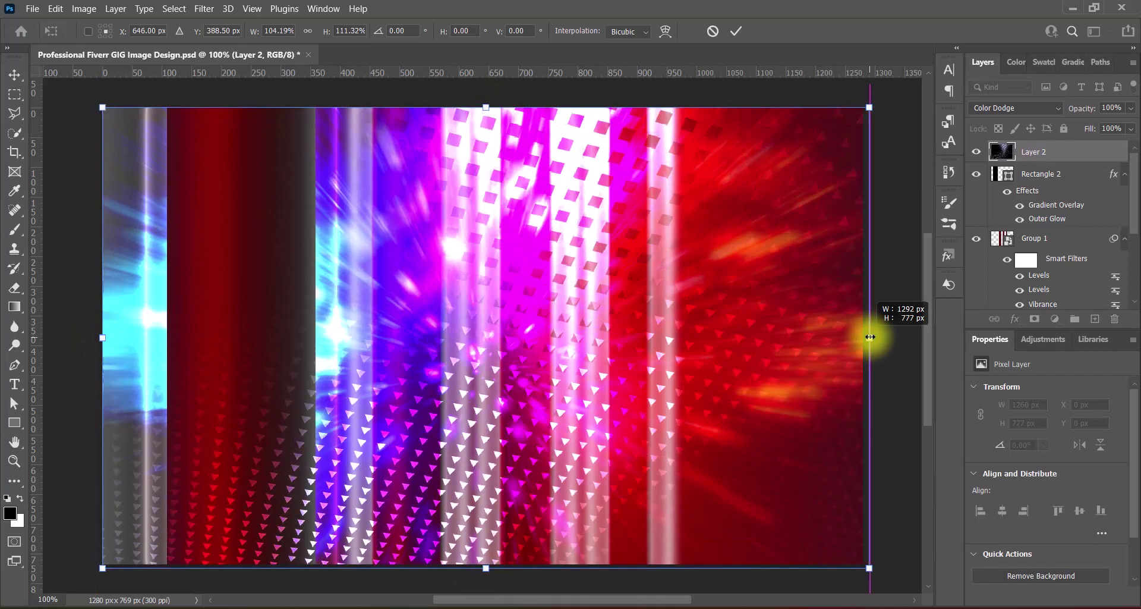
pyautogui.moveTo(645, 384); pyautogui.dragTo(648, 382)
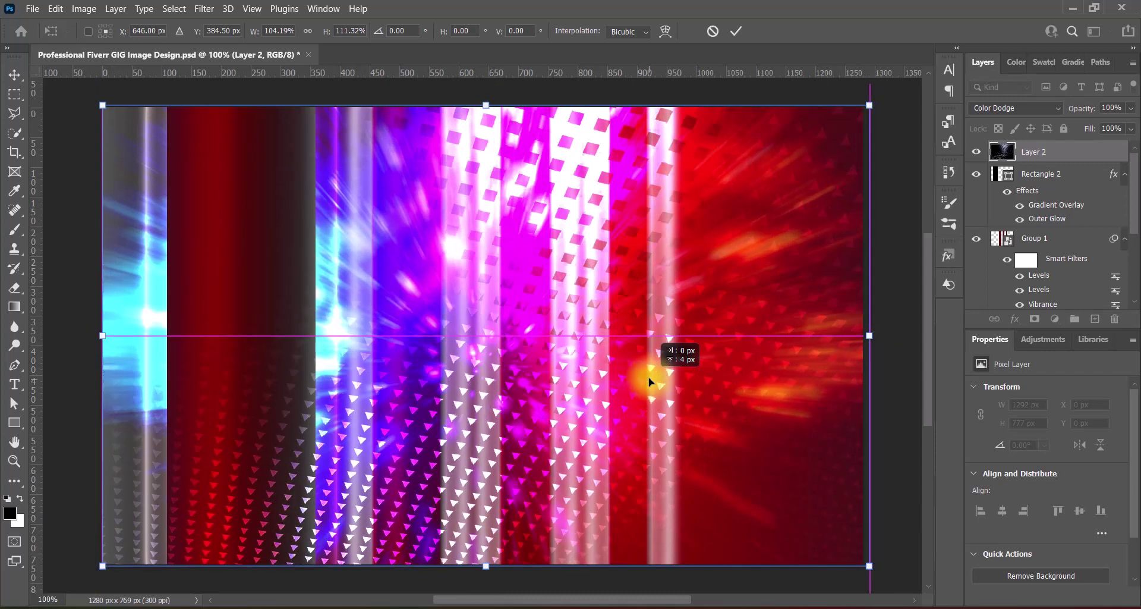
pyautogui.press('Return')
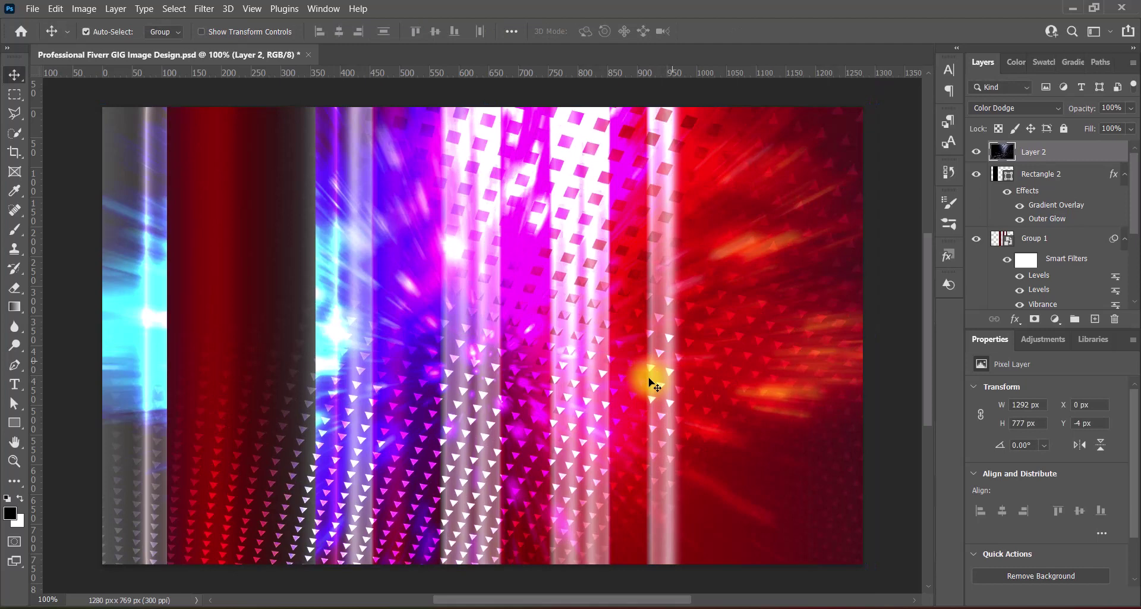
# - Duplicate the texture layer and flip the original Layer 2 vertically
pyautogui.moveTo(1062, 172); pyautogui.dragTo(1095, 319)
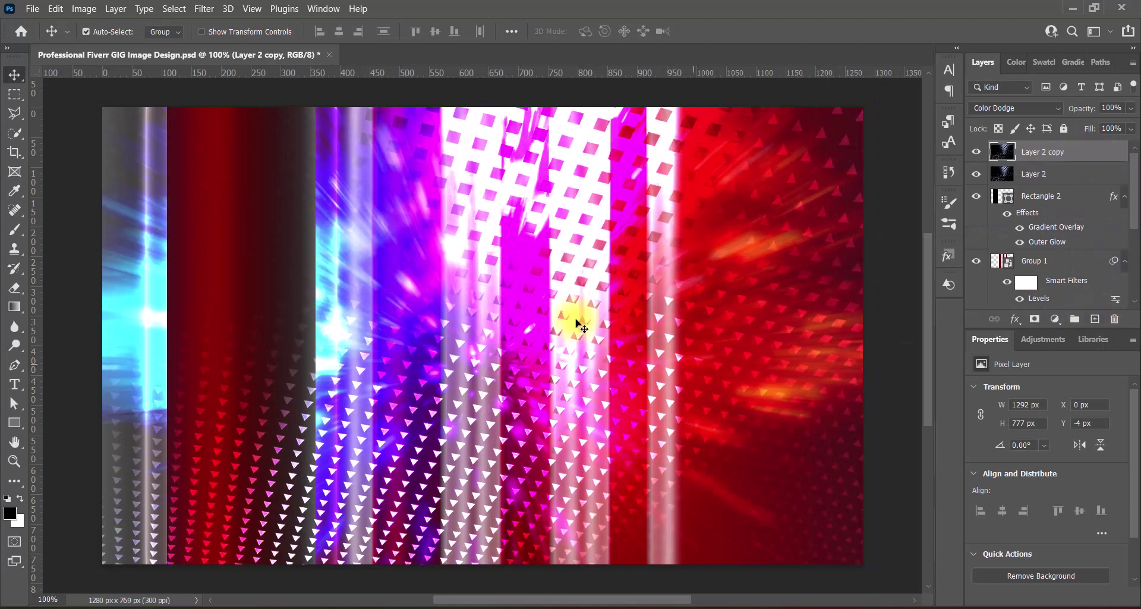
pyautogui.click(1064, 173)
pyautogui.hotkey('ctrl', 't')
pyautogui.rightClick(709, 294)
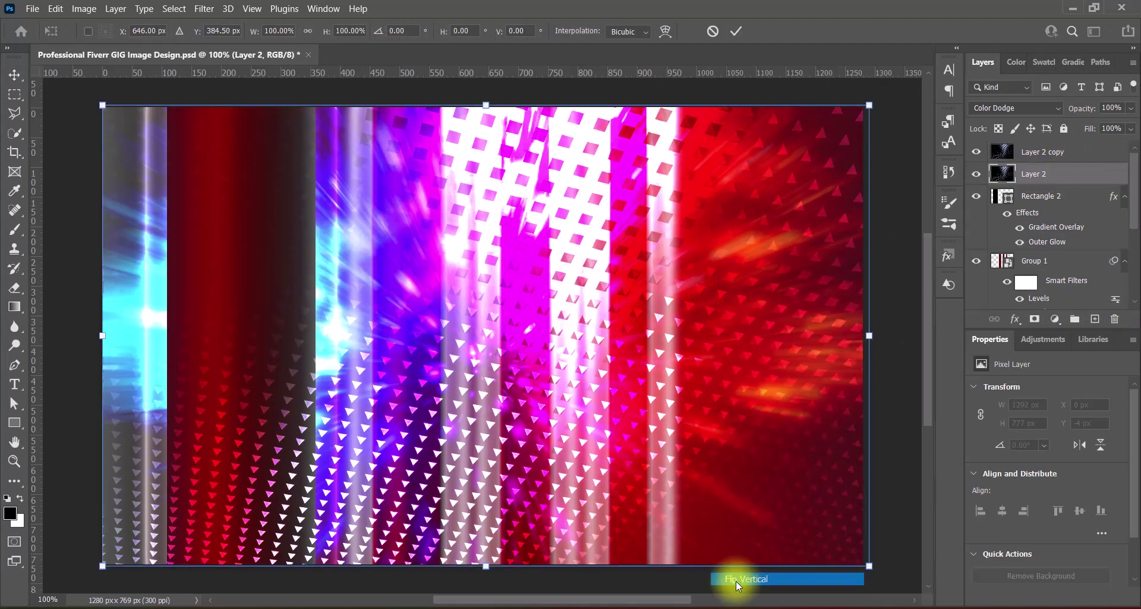
pyautogui.click(736, 580)
pyautogui.rightClick(658, 321)
pyautogui.click(683, 298)
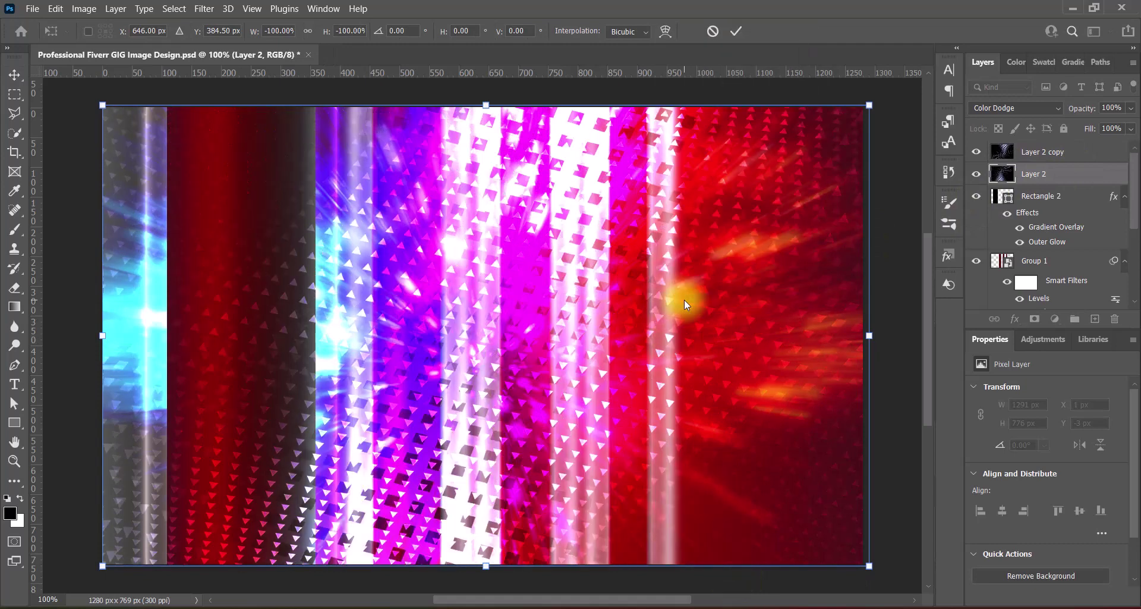
pyautogui.rightClick(621, 314)
pyautogui.click(666, 580)
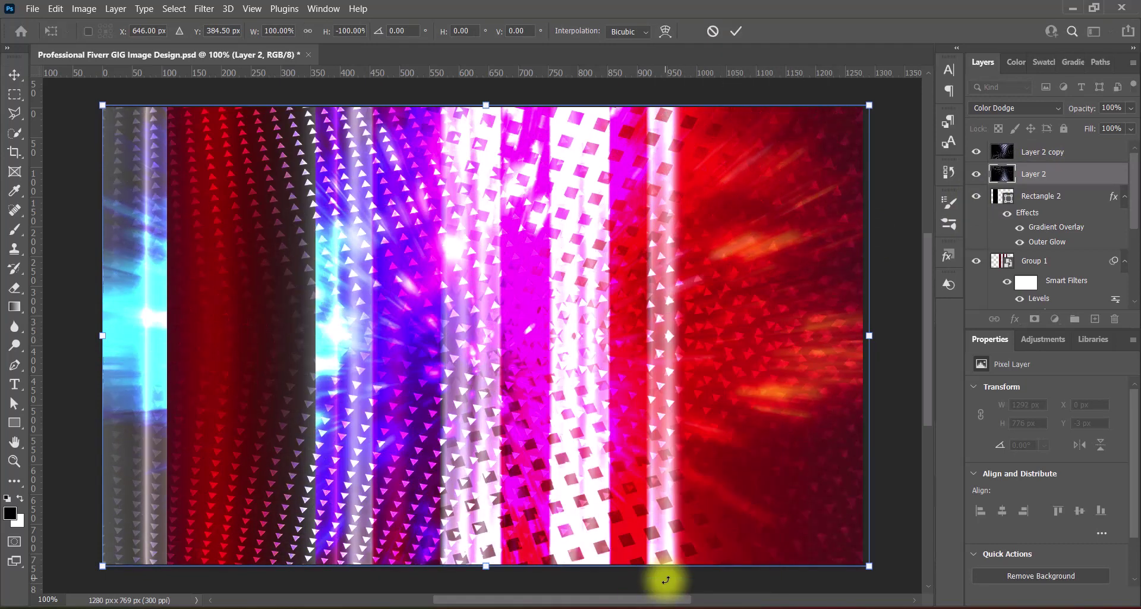
pyautogui.click(736, 31)
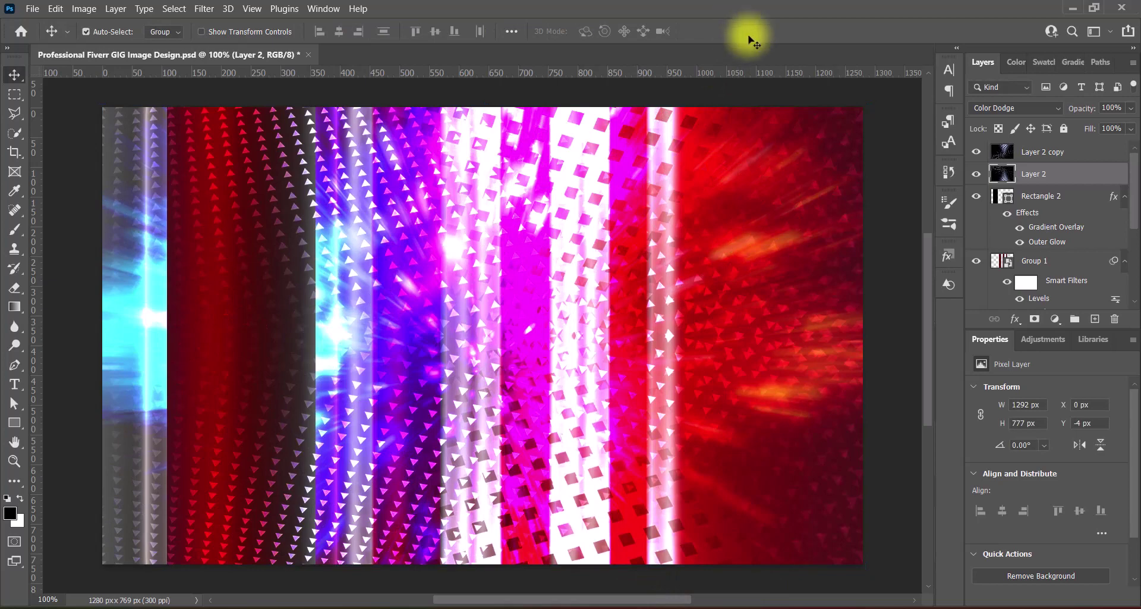
# - Group the two texture layers as Group 2 and convert it to a smart object
pyautogui.keyDown('shift'); pyautogui.click(1046, 151); pyautogui.keyUp('shift')
pyautogui.hotkey('ctrl', 'g')
pyautogui.rightClick(1070, 152)
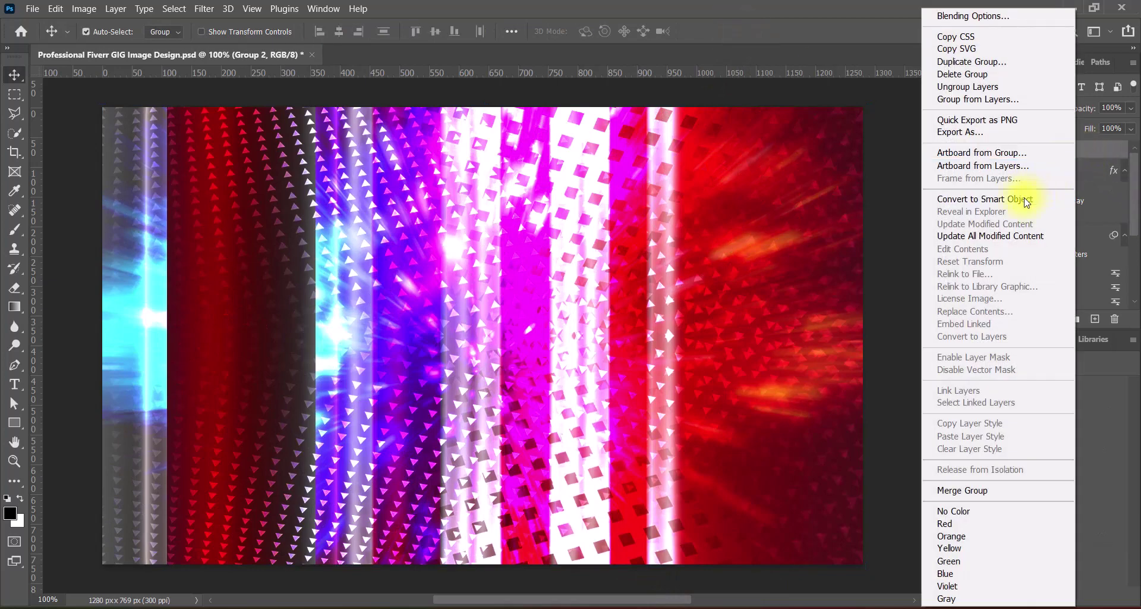
pyautogui.click(1028, 198)
# - Set Group 2's blend mode to Color Dodge after previewing Screen and neighbouring modes
pyautogui.click(1028, 114)
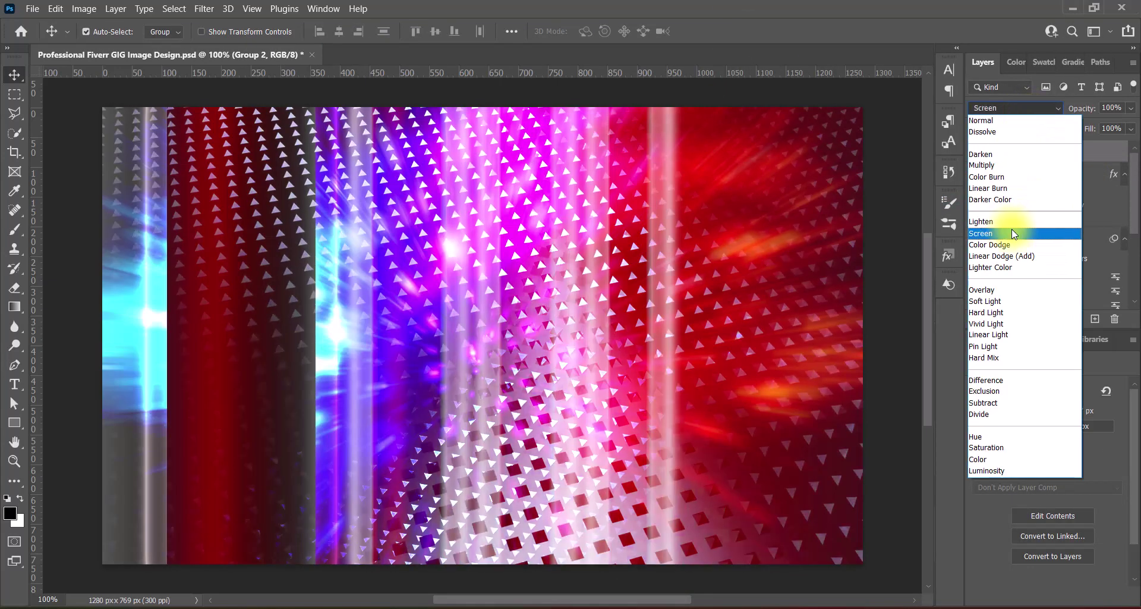
pyautogui.press('Down')
pyautogui.press('Down')
pyautogui.press('Down')
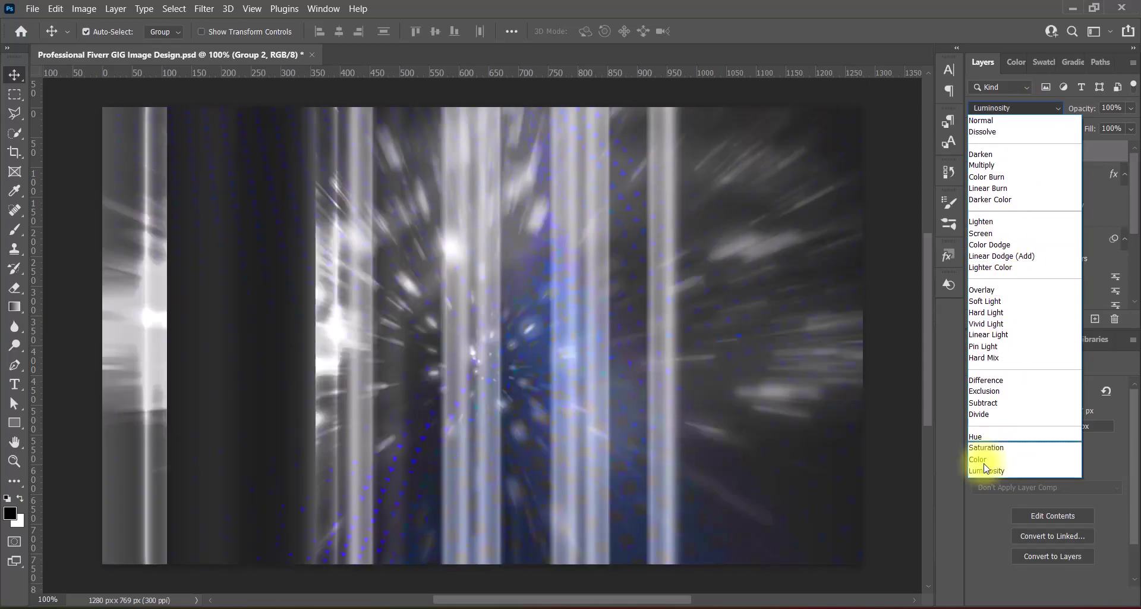
pyautogui.press('Up')
pyautogui.press('Up')
pyautogui.press('Up')
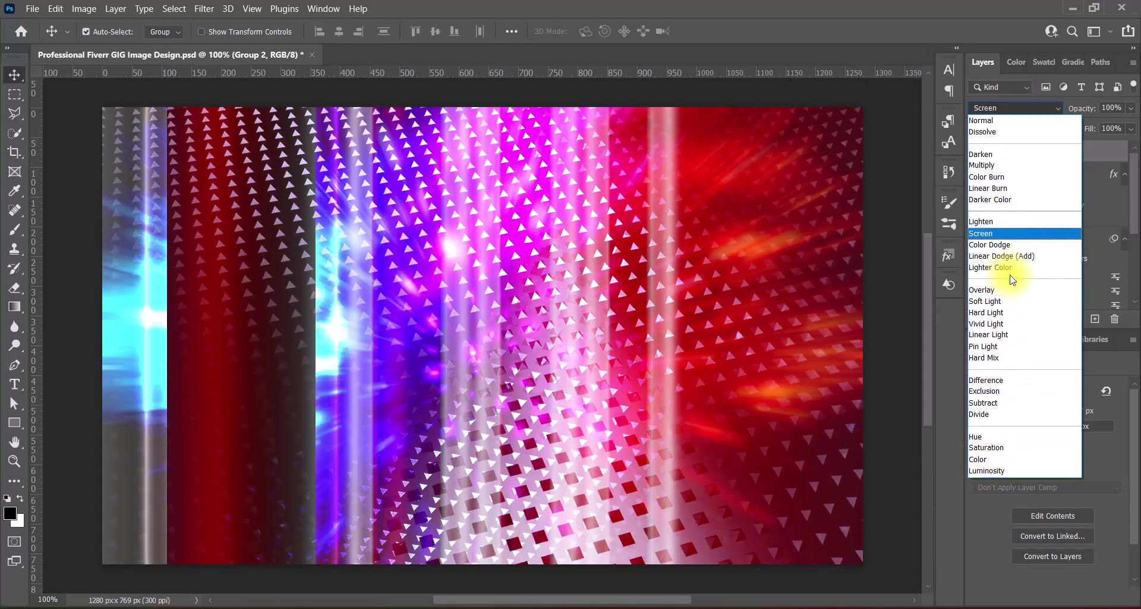
pyautogui.press('Up')
pyautogui.press('Down')
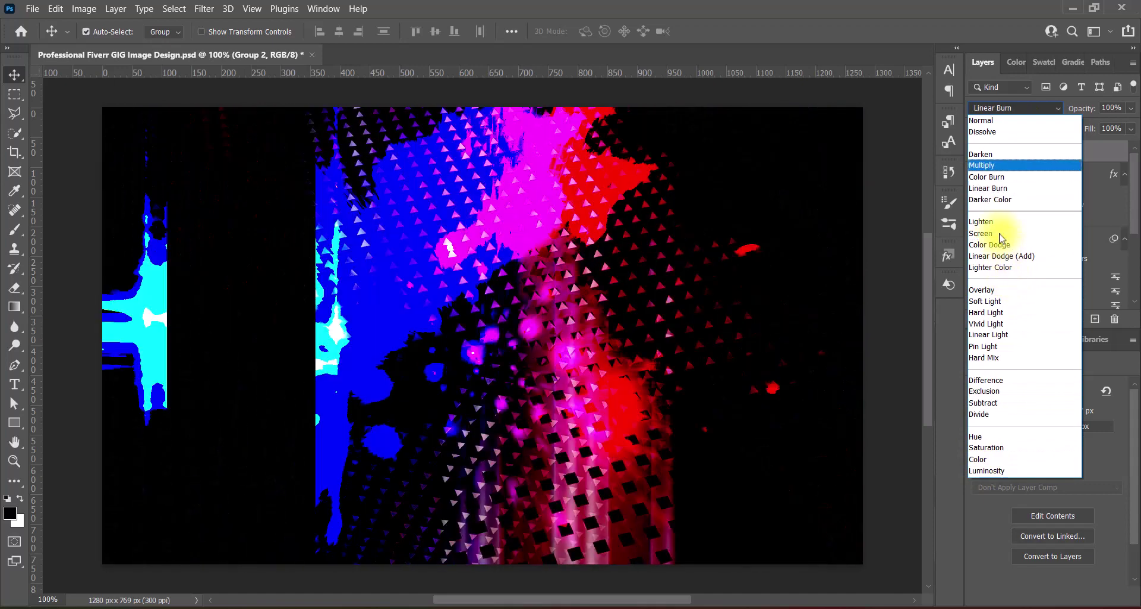
pyautogui.press('Down')
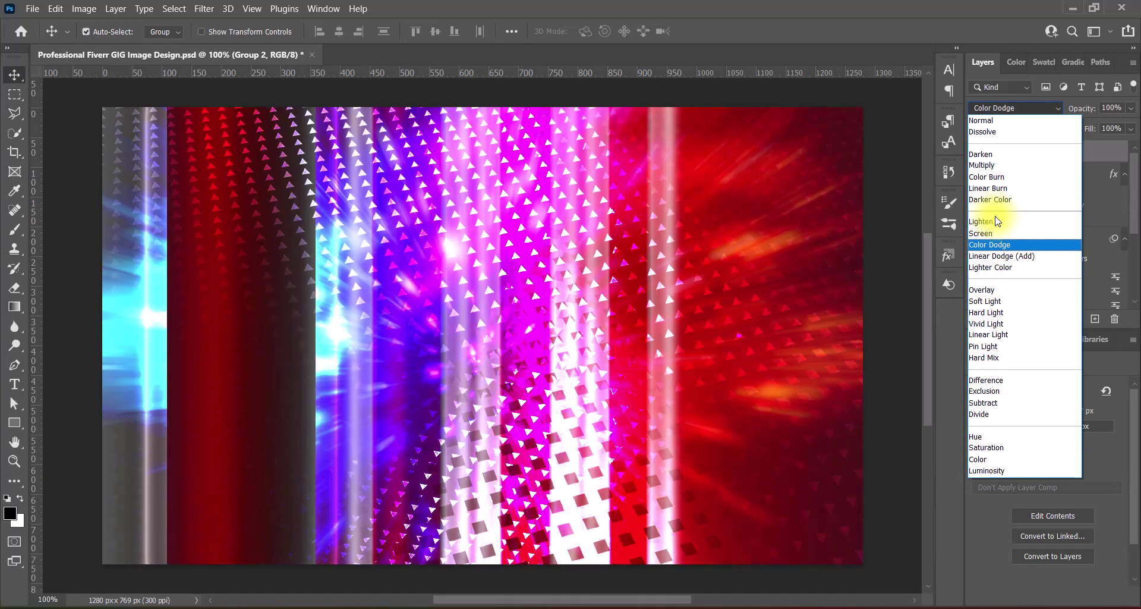
pyautogui.click(998, 246)
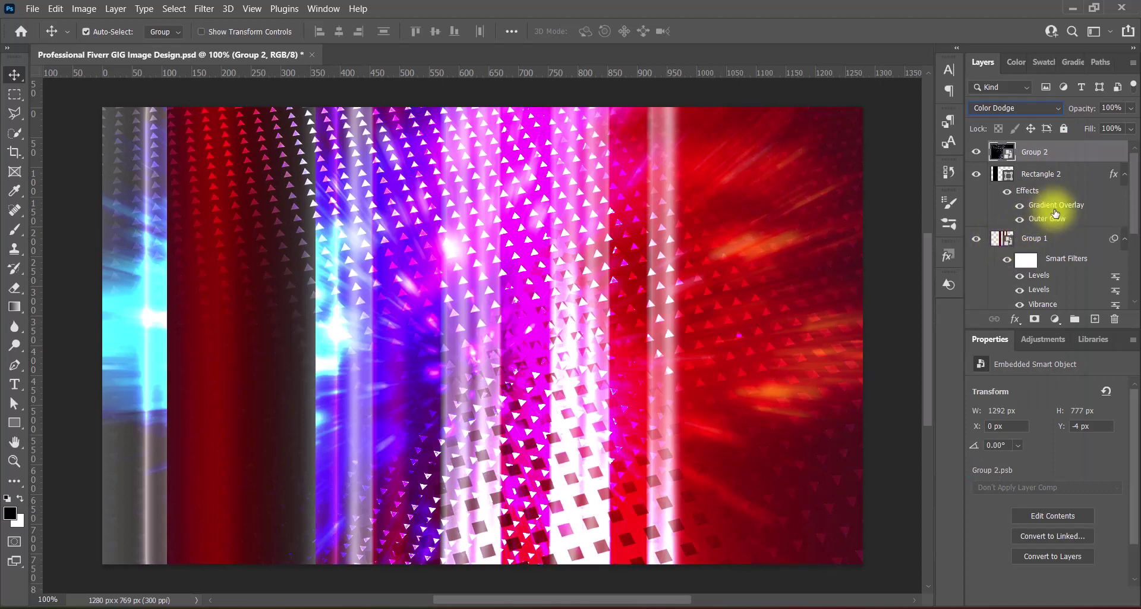
# - Move Group 2 down the layer stack beneath Group 1, just above Layer 1
pyautogui.moveTo(1060, 151); pyautogui.dragTo(1055, 220)
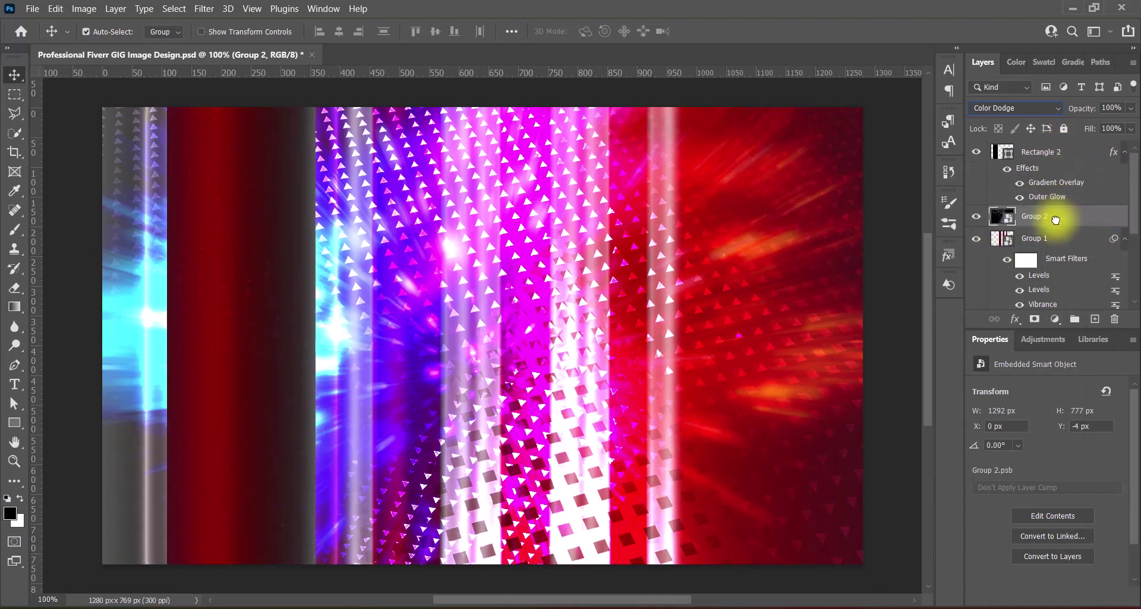
pyautogui.scroll(-1, 1057, 223)
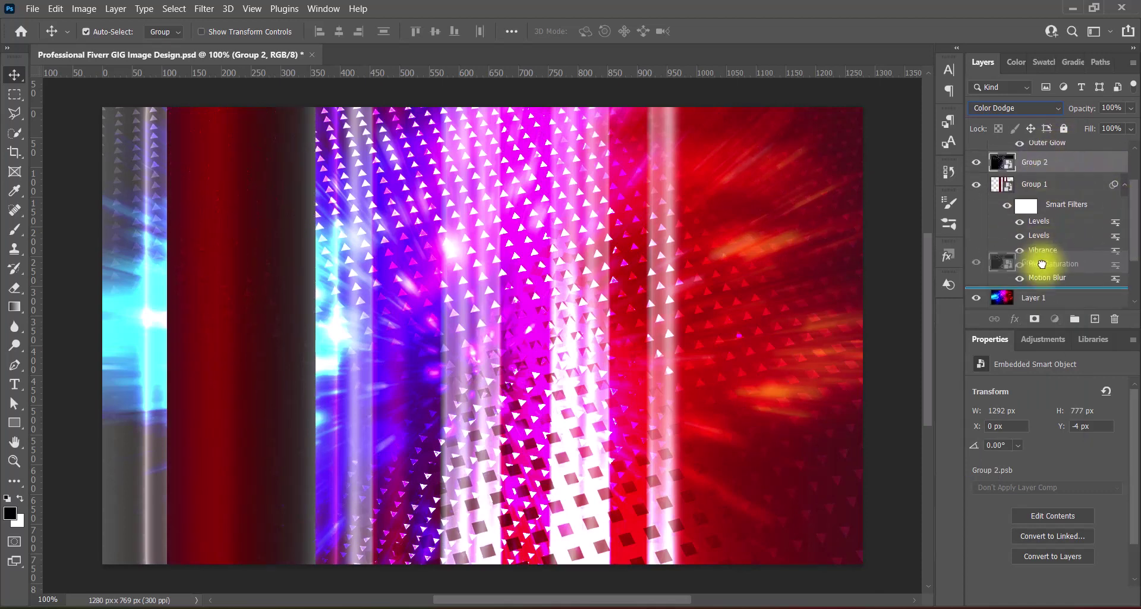
pyautogui.moveTo(1046, 164); pyautogui.dragTo(1046, 270)
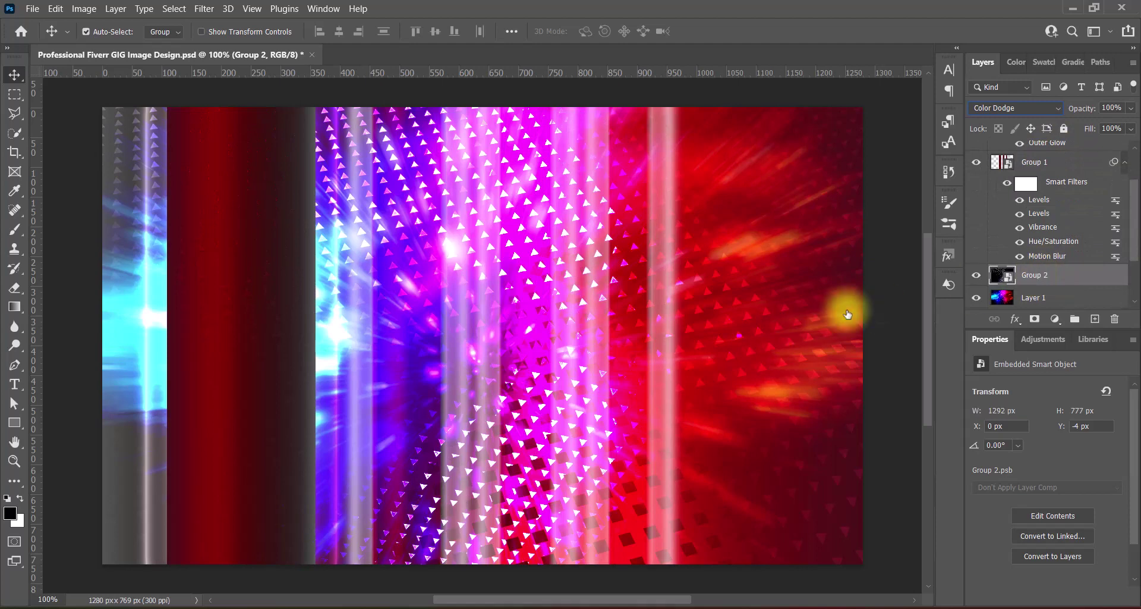
pyautogui.scroll(-1, 983, 217)
pyautogui.moveTo(987, 223)
pyautogui.mouseDown()
pyautogui.moveTo(1033, 202)
pyautogui.moveTo(1023, 200)
pyautogui.mouseUp()
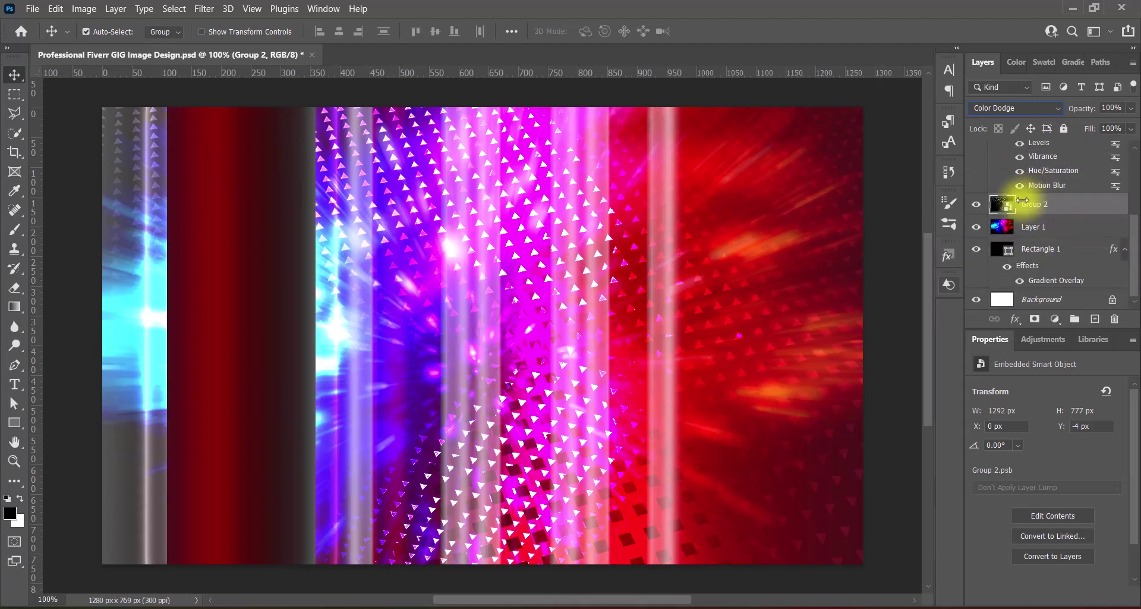
# - Add a Vibrance smart filter to Group 2 and flip it horizontally
pyautogui.click(88, 11)
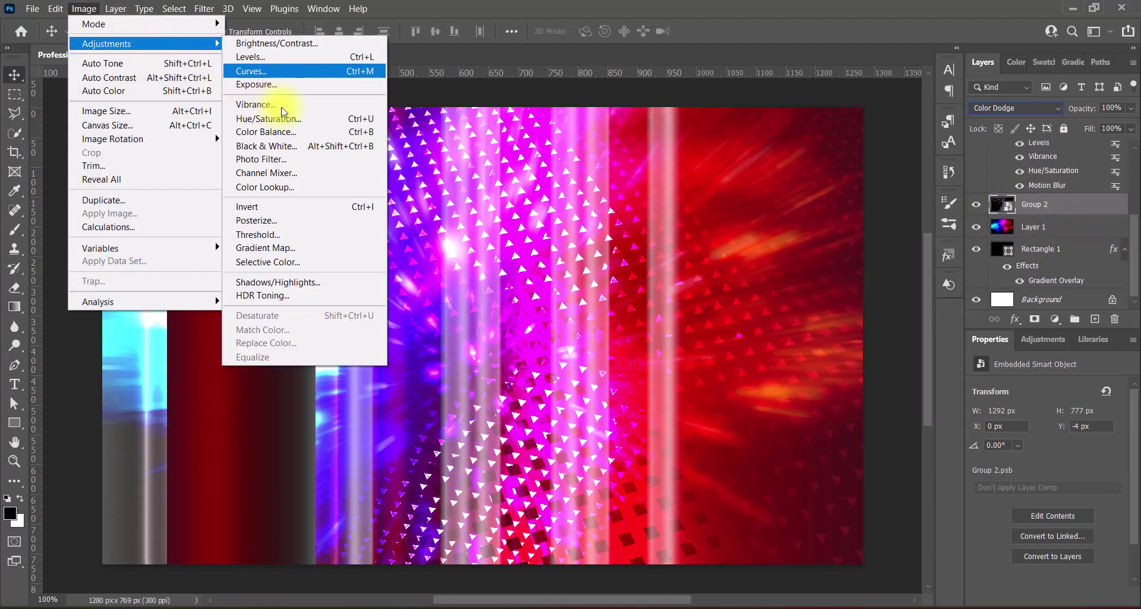
pyautogui.click(287, 104)
pyautogui.click(659, 180)
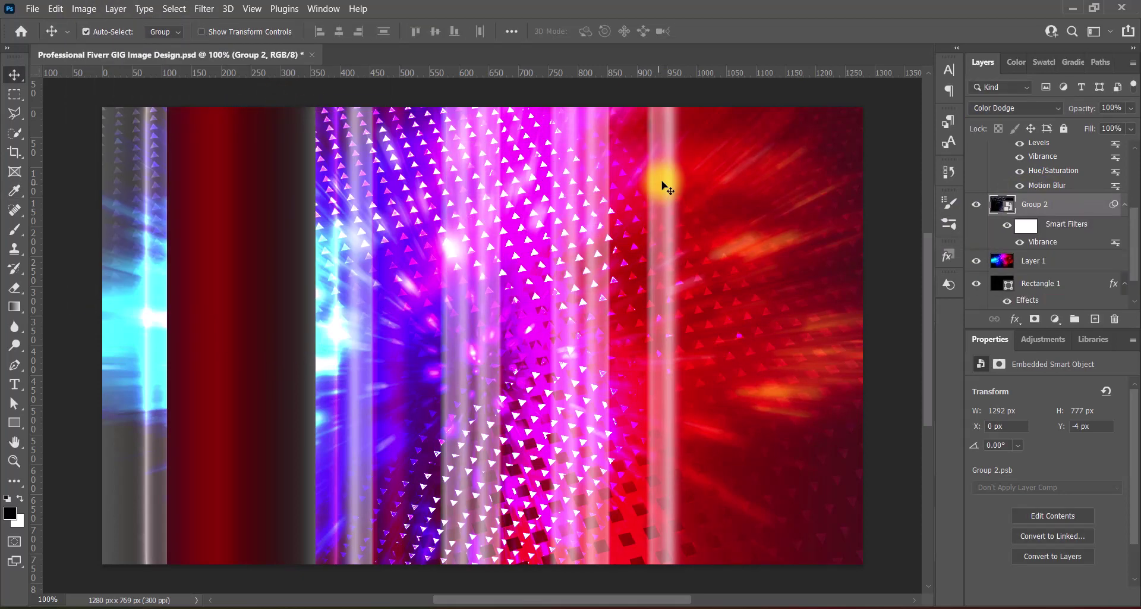
pyautogui.hotkey('ctrl', 't')
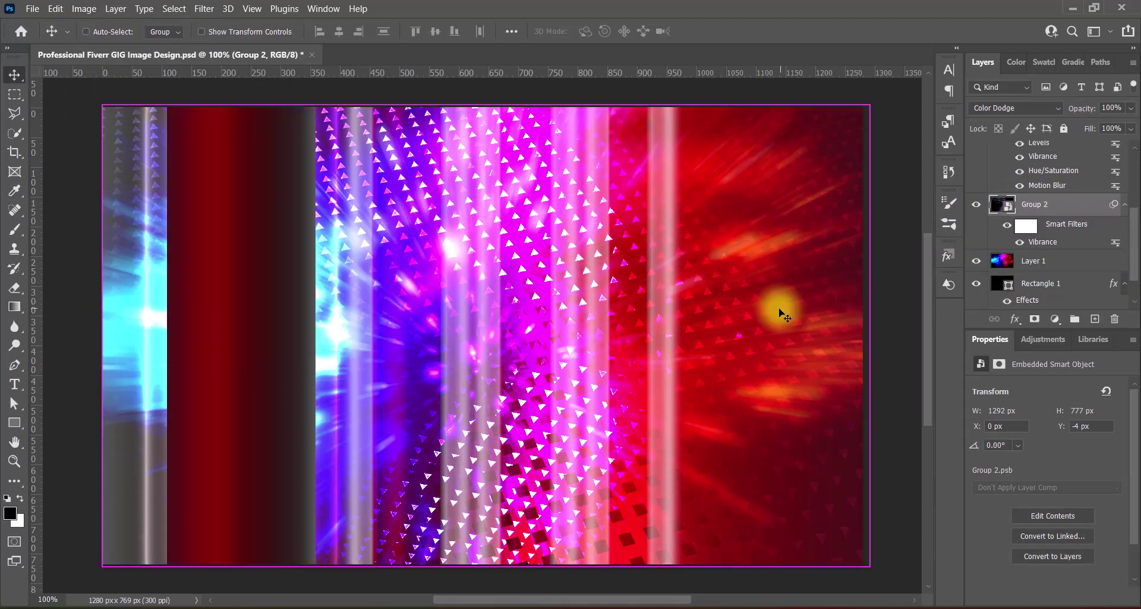
pyautogui.click(654, 325)
pyautogui.rightClick(649, 272)
pyautogui.click(702, 521)
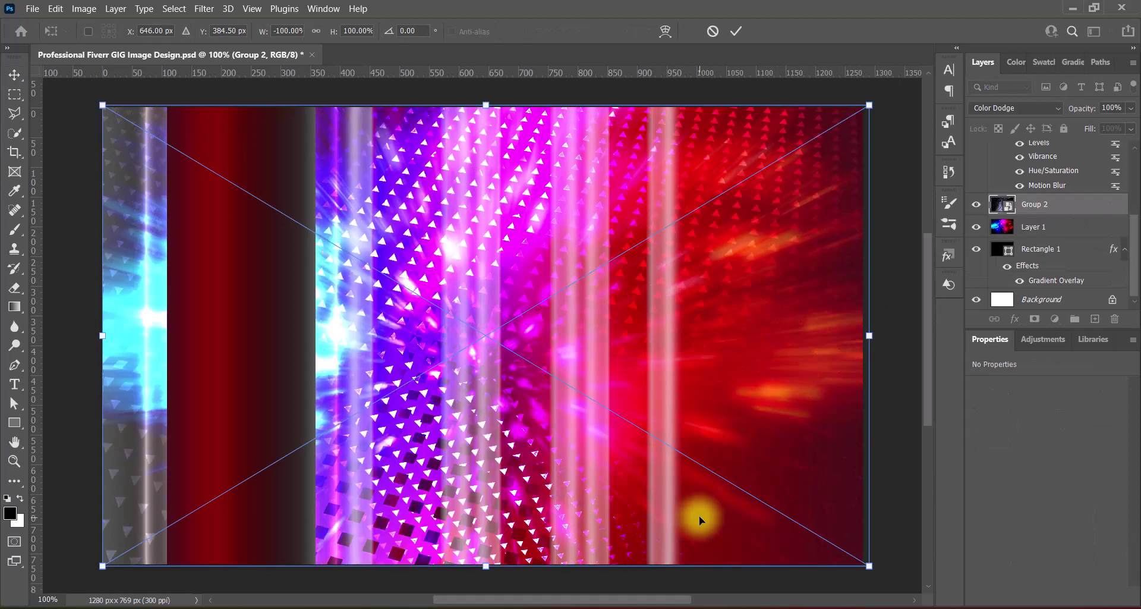
pyautogui.press('Return')
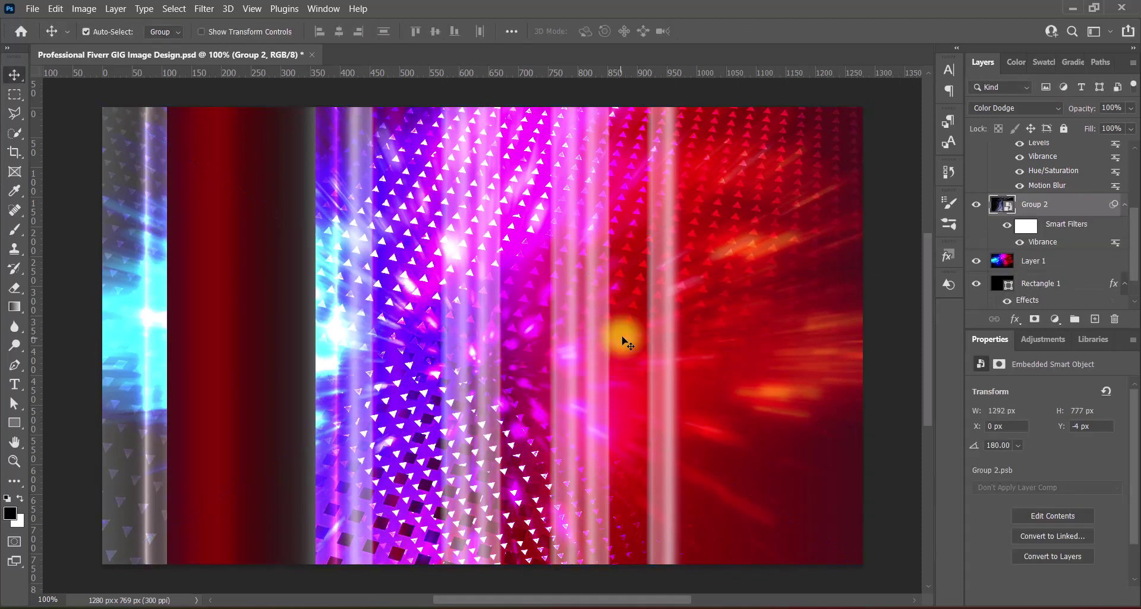
# - Set Group 1 to Lighten blend mode and raise its contrast to 100
pyautogui.click(609, 319)
pyautogui.click(1043, 107)
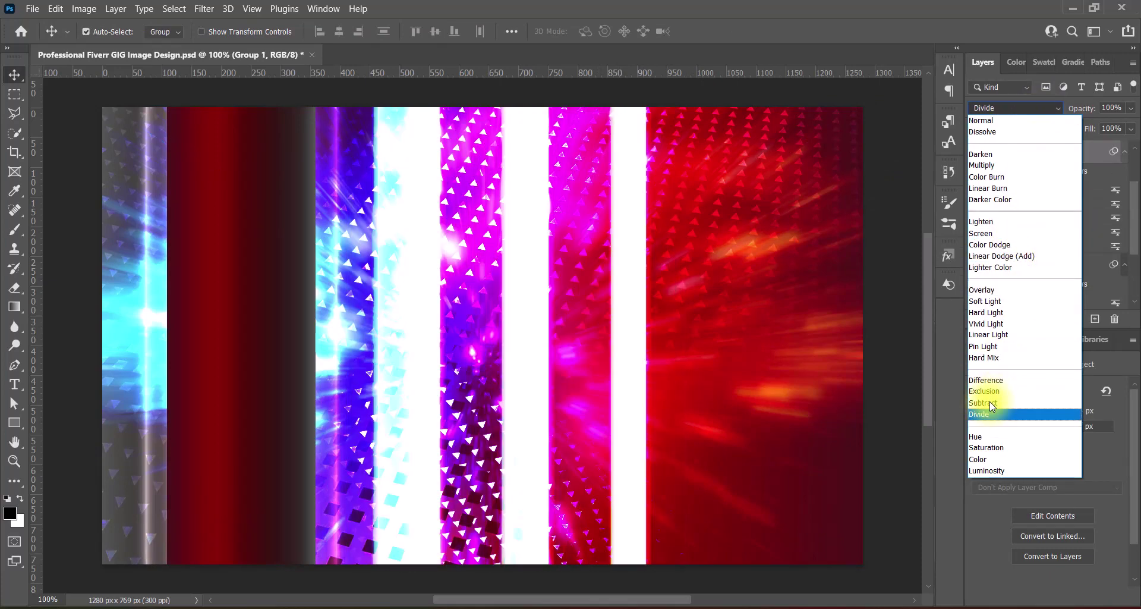
pyautogui.click(1004, 222)
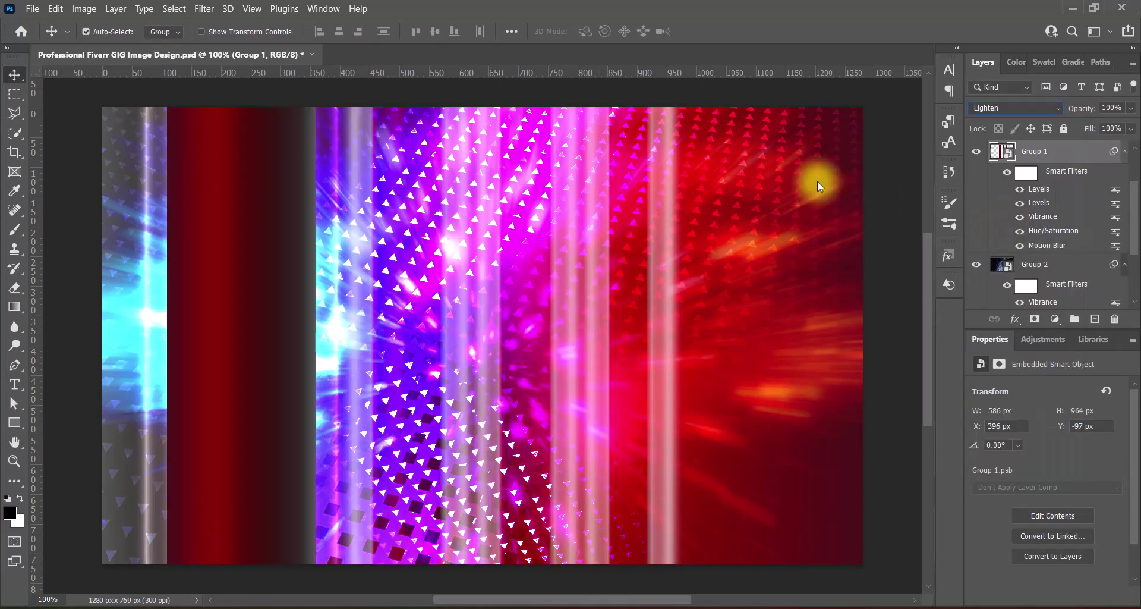
pyautogui.click(84, 8)
pyautogui.click(267, 51)
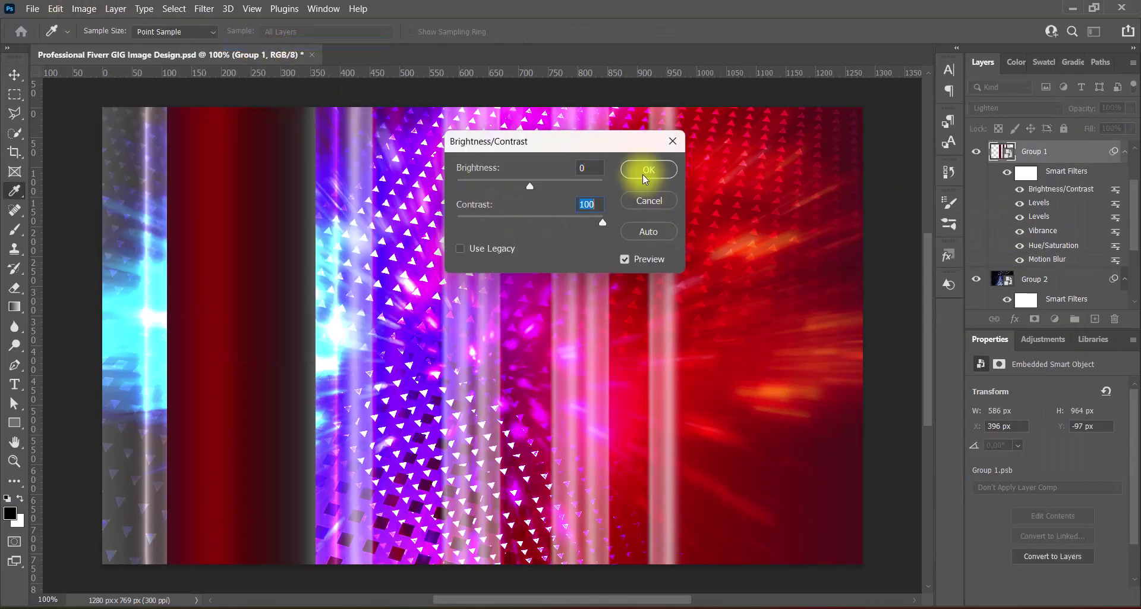
pyautogui.click(644, 173)
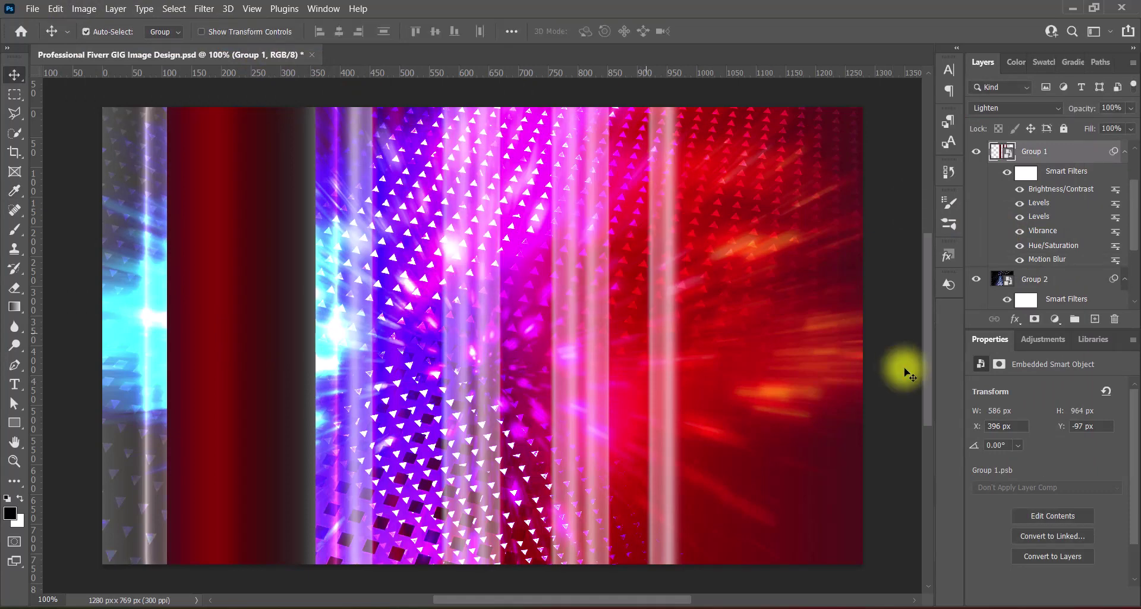
# - Enable Group 1's Outer Glow and give it a multi-peak contour
pyautogui.doubleClick(998, 153)
pyautogui.click(525, 369)
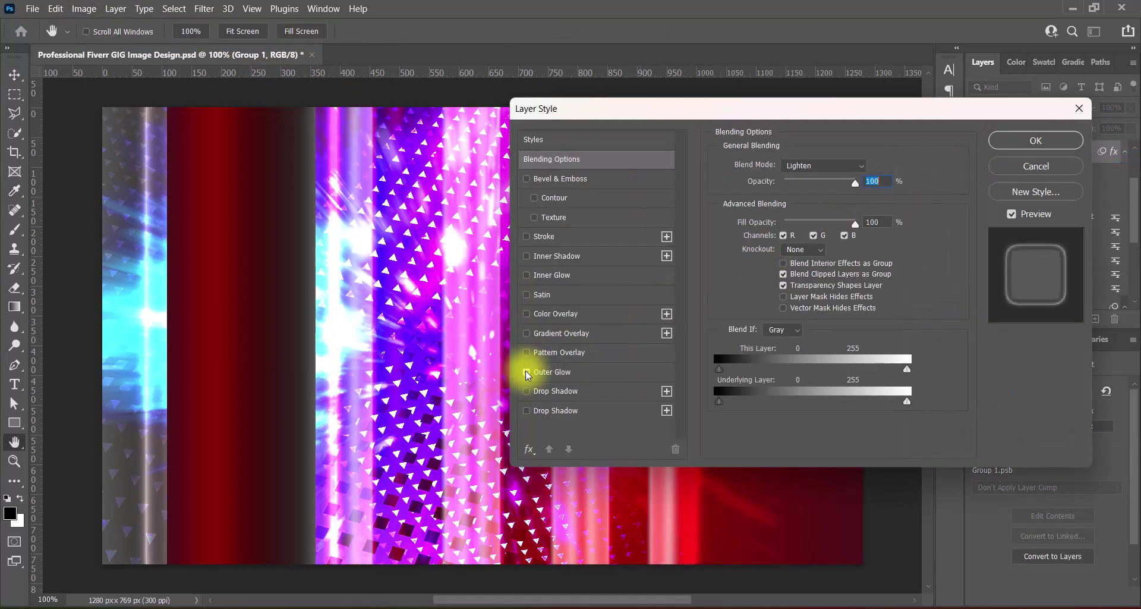
pyautogui.moveTo(607, 114); pyautogui.dragTo(899, 99)
pyautogui.click(723, 362)
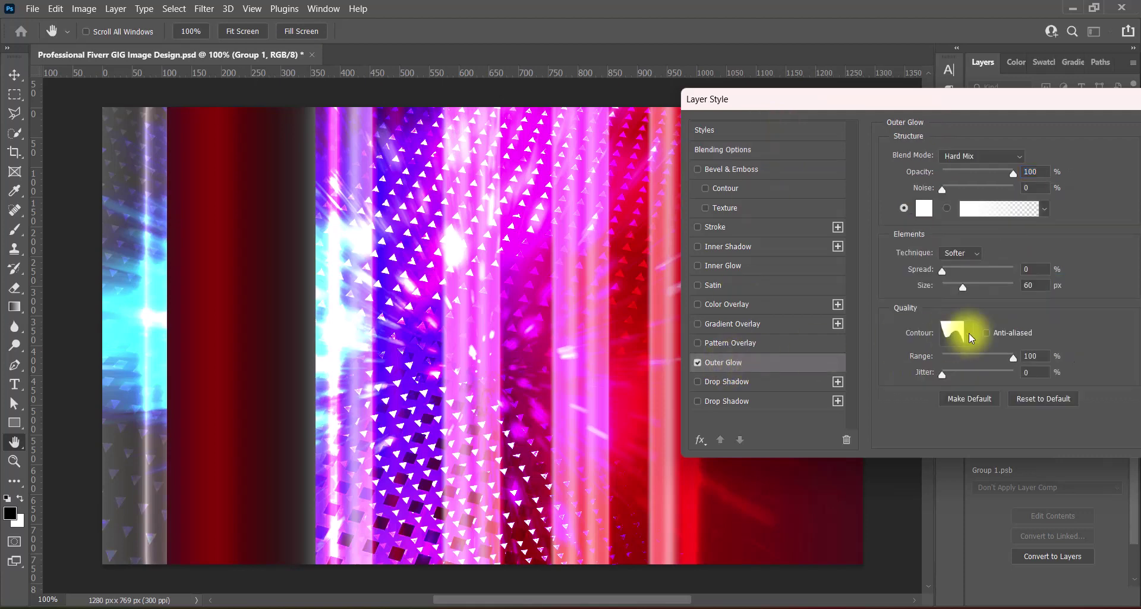
pyautogui.click(969, 333)
pyautogui.click(1039, 370)
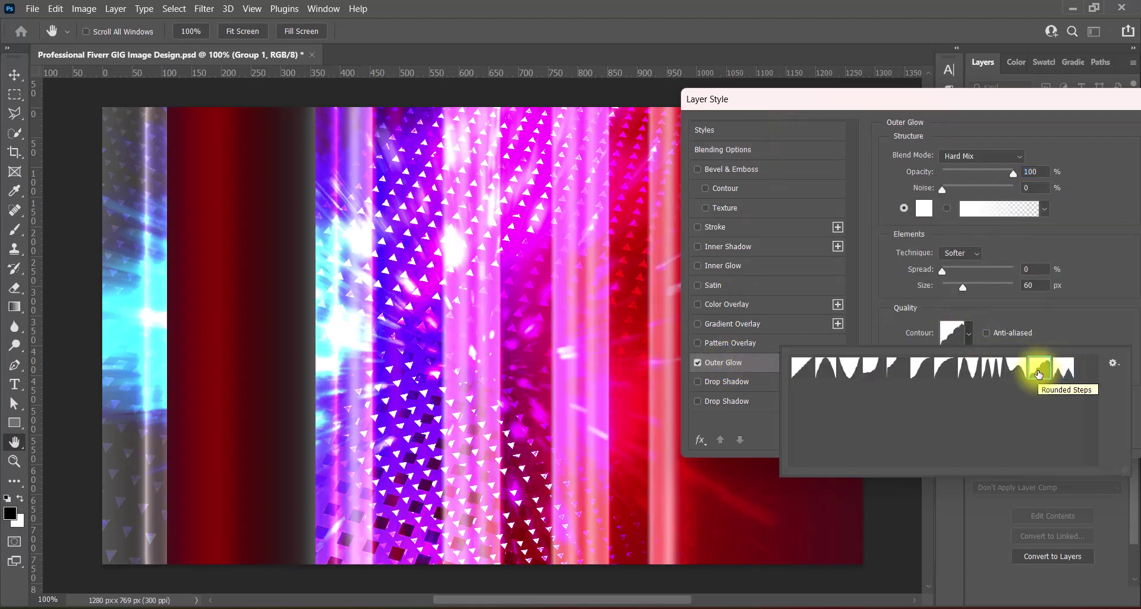
pyautogui.click(992, 368)
pyautogui.click(975, 318)
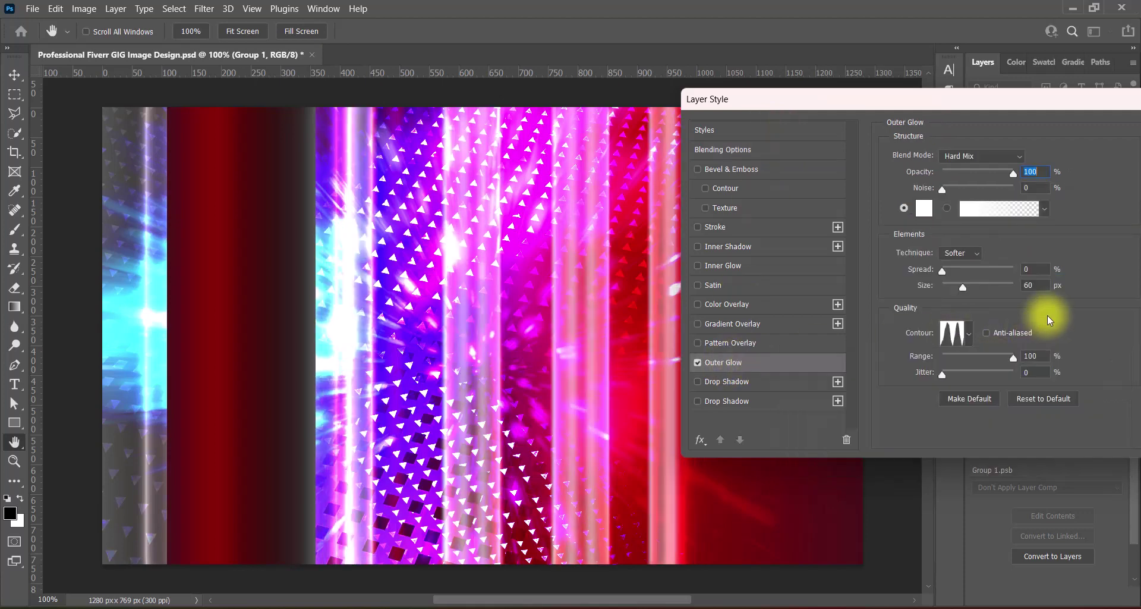
# - Set the outer glow range to 75% and size to 65 px, then apply
pyautogui.moveTo(942, 270); pyautogui.dragTo(943, 270)
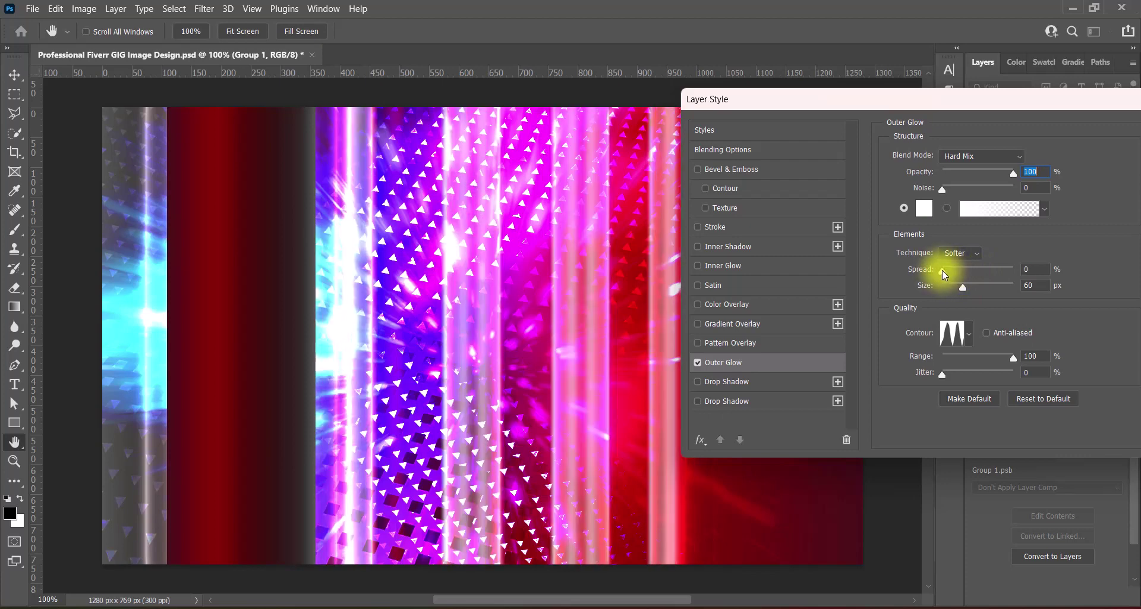
pyautogui.moveTo(1000, 355)
pyautogui.mouseDown()
pyautogui.moveTo(986, 354)
pyautogui.moveTo(996, 355)
pyautogui.mouseUp()
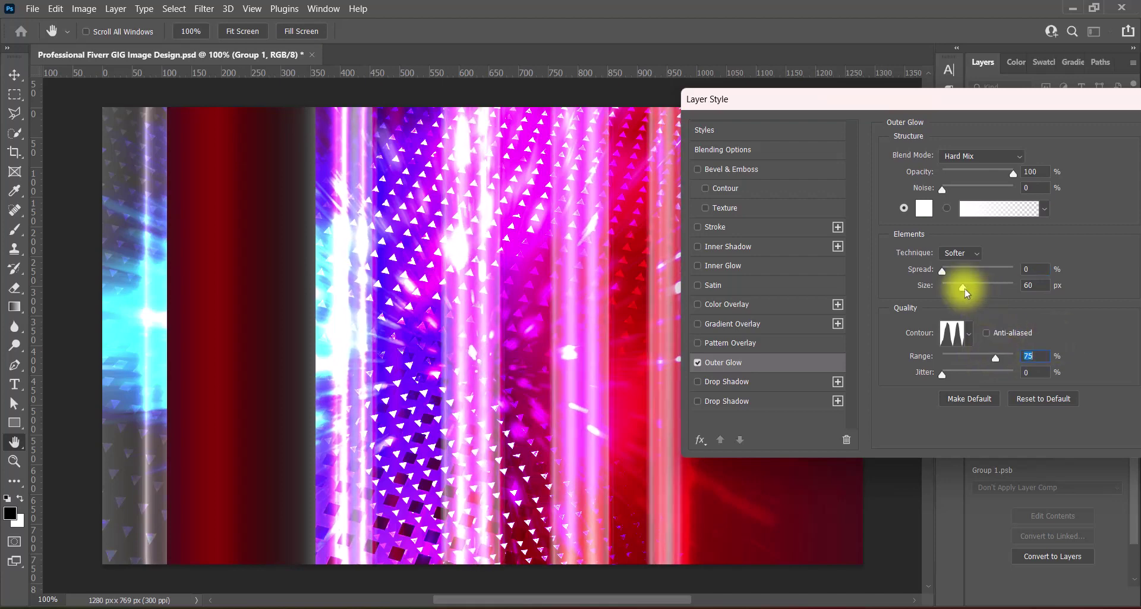
pyautogui.moveTo(963, 288); pyautogui.dragTo(965, 291)
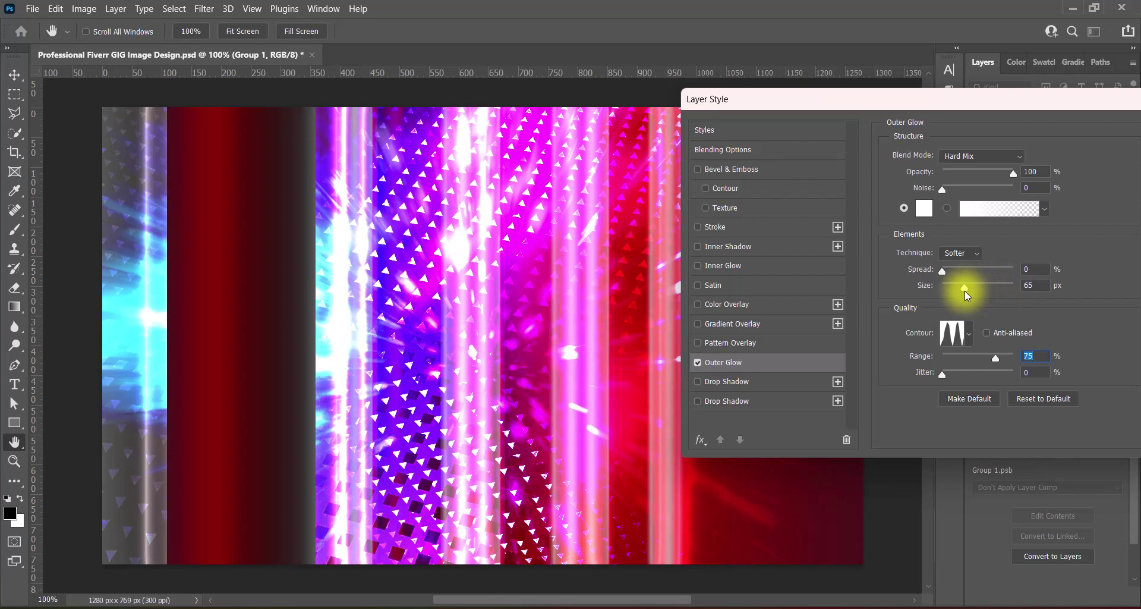
pyautogui.moveTo(965, 290); pyautogui.dragTo(964, 291)
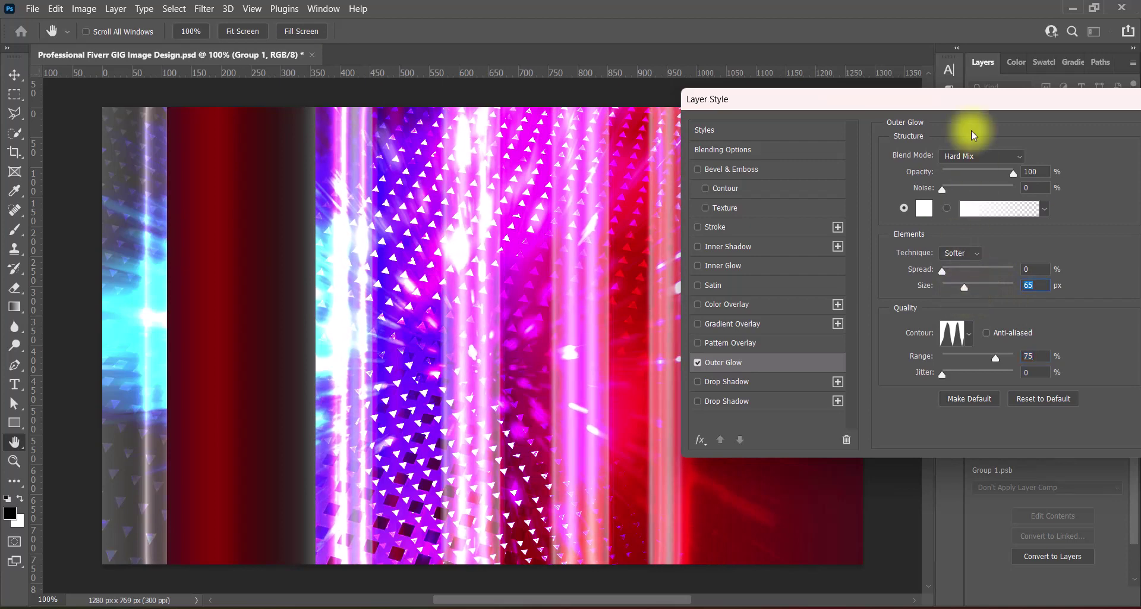
pyautogui.click(936, 141)
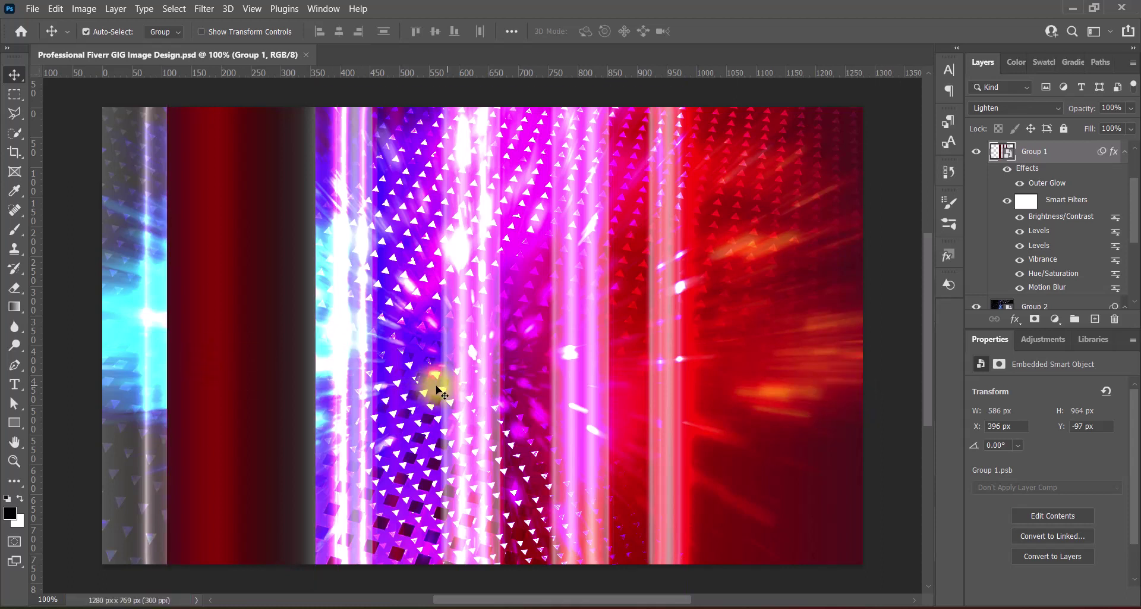
# - Flip the phone horizontally, shrink it to about 77%, and move it toward the right edge
pyautogui.hotkey('ctrl', 't')
pyautogui.rightClick(684, 182)
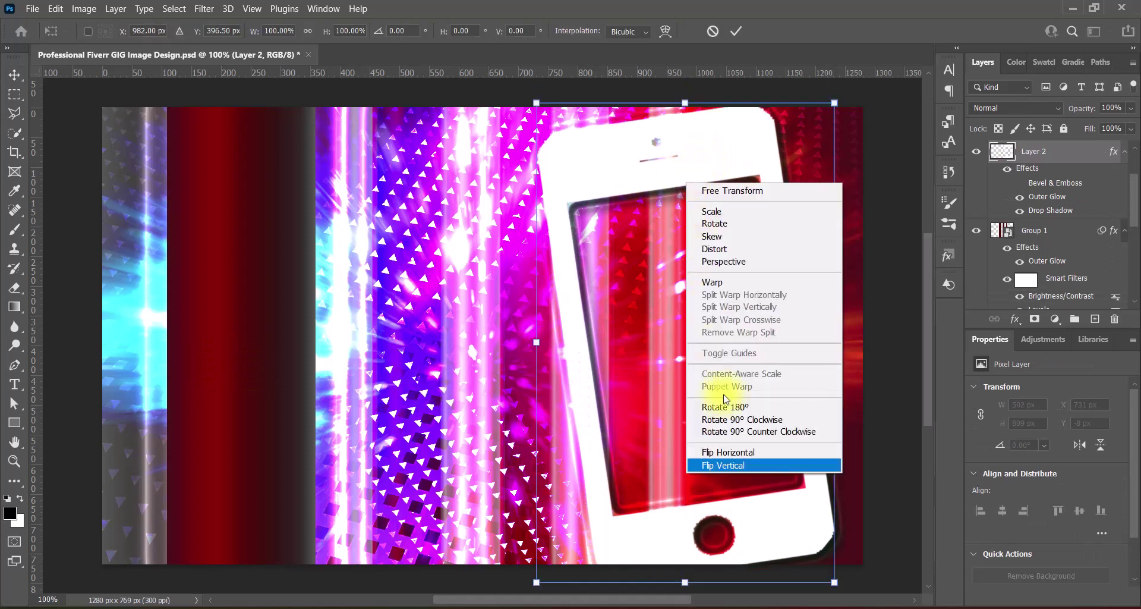
pyautogui.click(728, 452)
pyautogui.moveTo(686, 102); pyautogui.dragTo(686, 212)
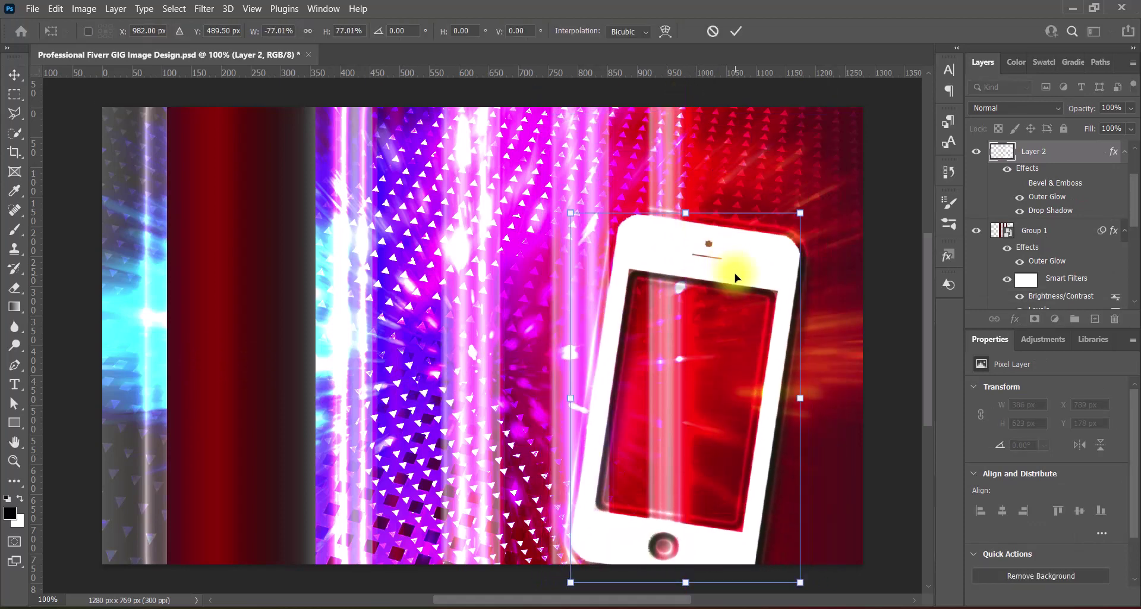
pyautogui.moveTo(736, 277); pyautogui.dragTo(787, 216)
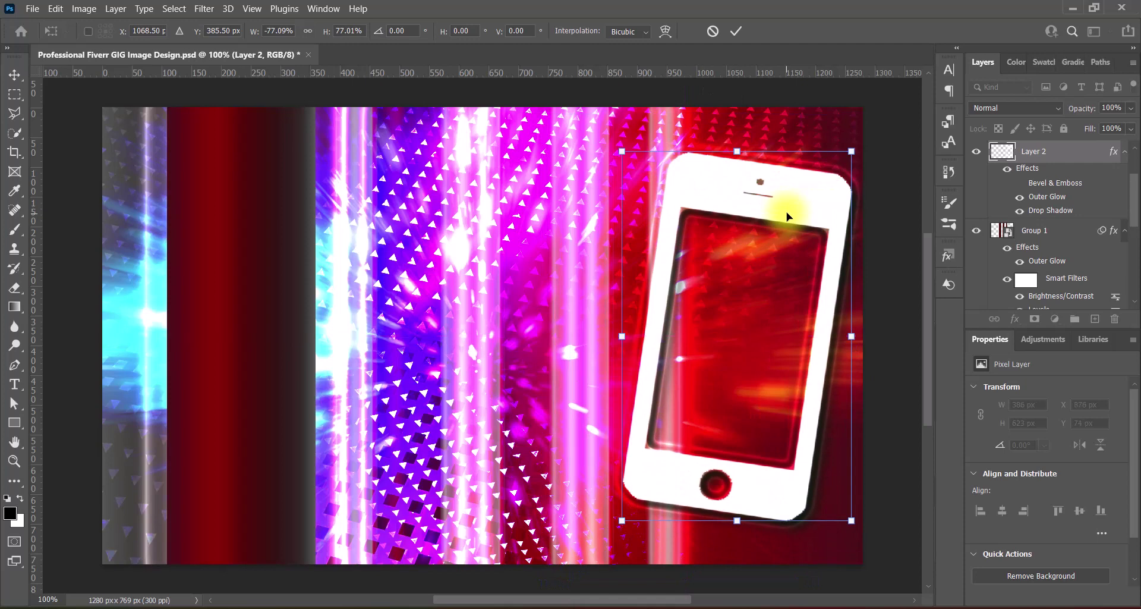
pyautogui.press('Return')
# - Enlarge the phone to about 107% and nudge it slightly left into place
pyautogui.hotkey('ctrl', 't')
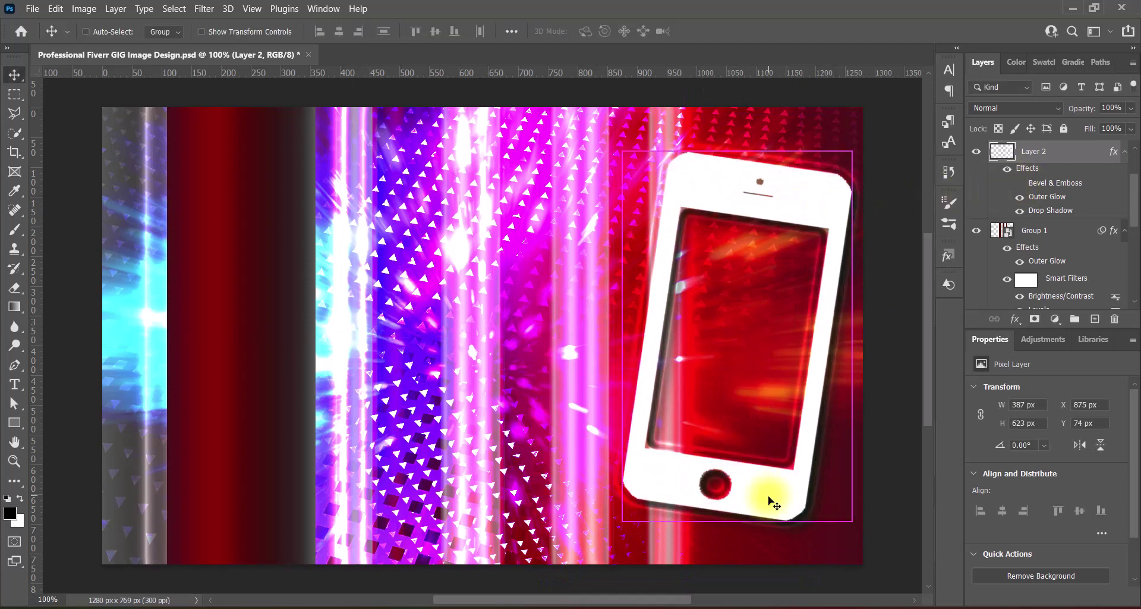
pyautogui.moveTo(737, 497); pyautogui.dragTo(737, 547)
pyautogui.moveTo(797, 220); pyautogui.dragTo(794, 223)
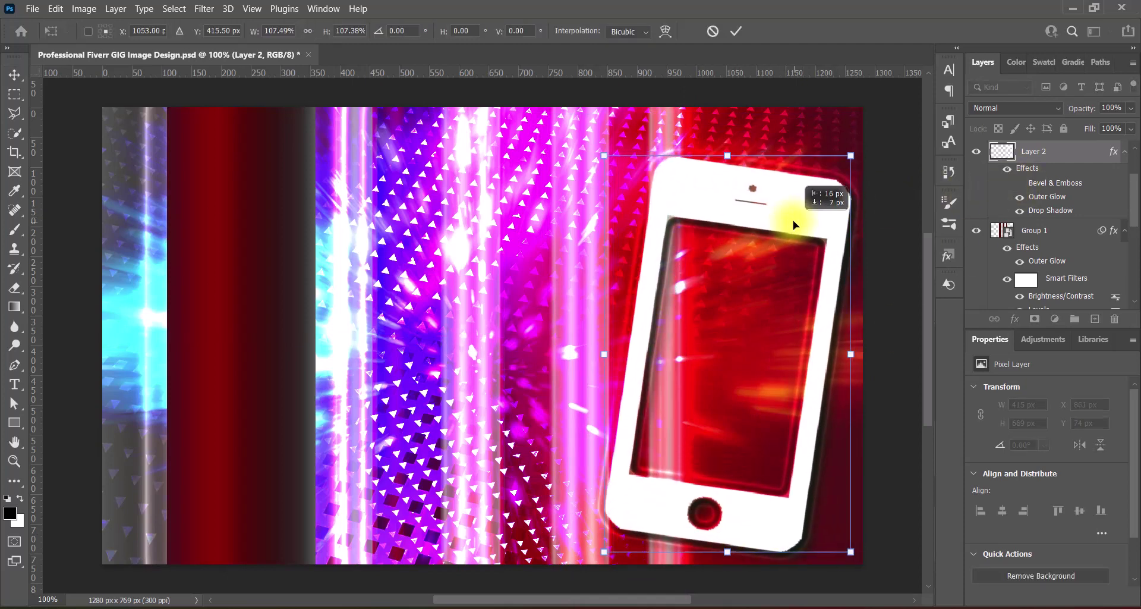
pyautogui.press('Return')
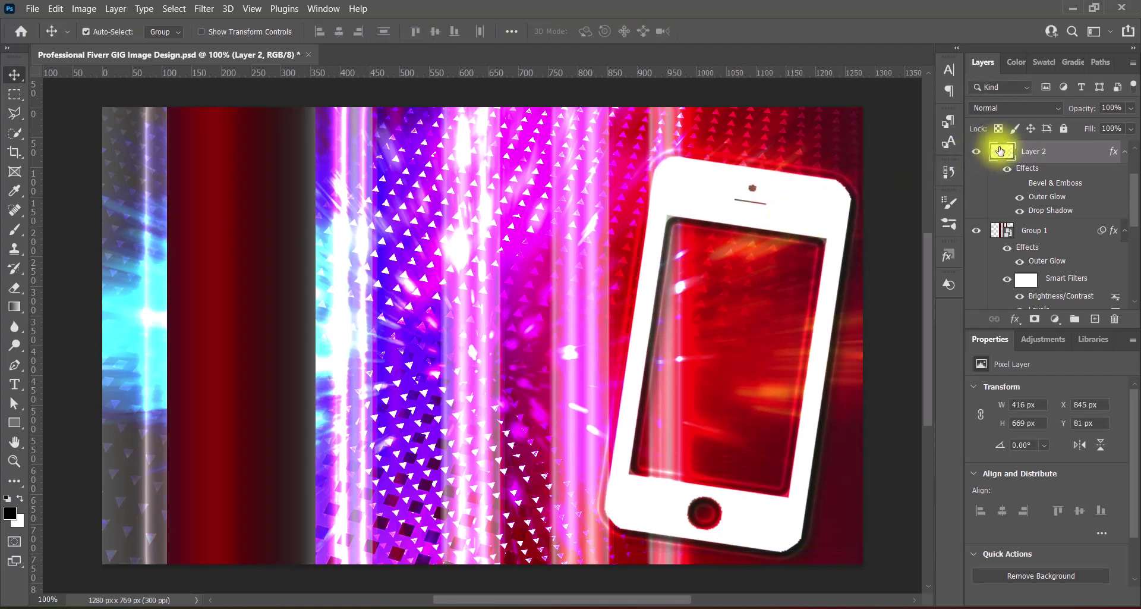
# - Compare glow contour shapes and give the phone's Outer Glow the ring-shaped contour
pyautogui.doubleClick(999, 153)
pyautogui.moveTo(780, 116); pyautogui.dragTo(408, 126)
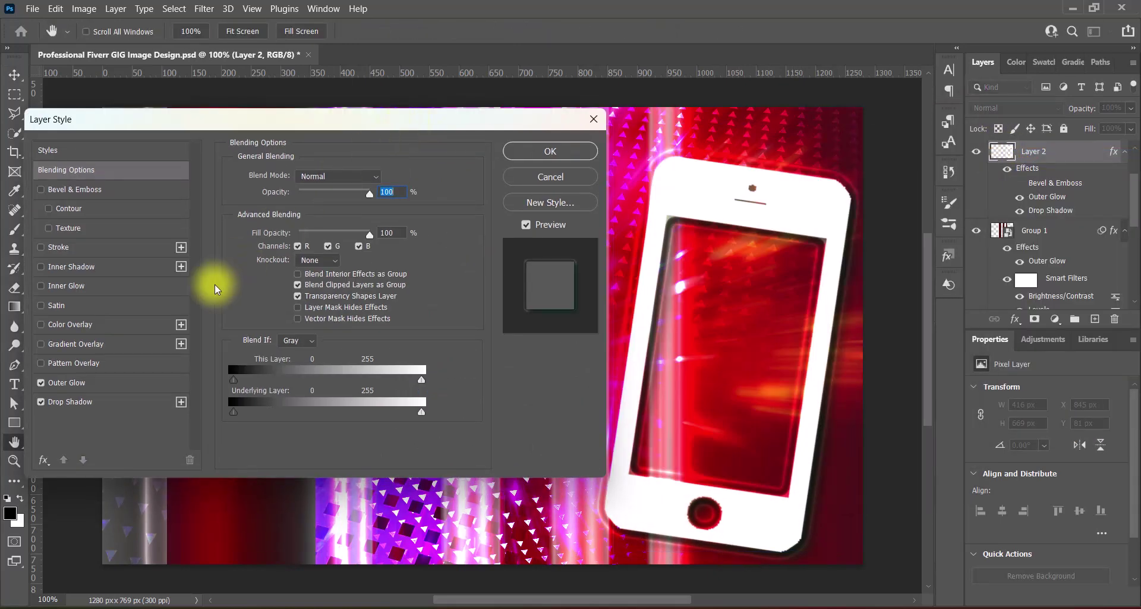
pyautogui.click(89, 382)
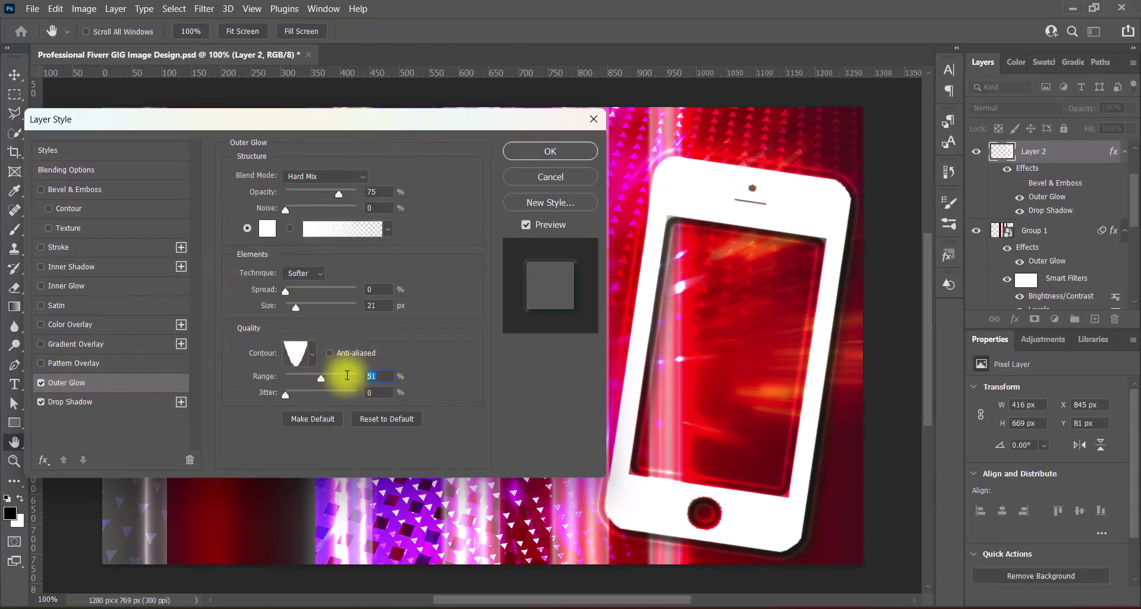
pyautogui.click(313, 354)
pyautogui.click(169, 387)
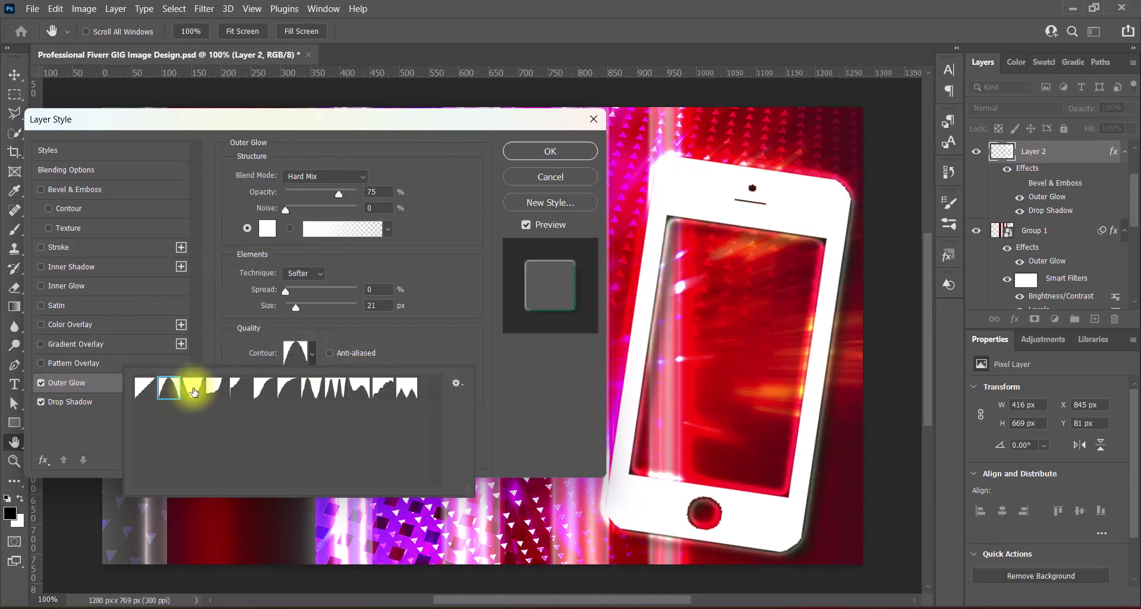
pyautogui.click(236, 387)
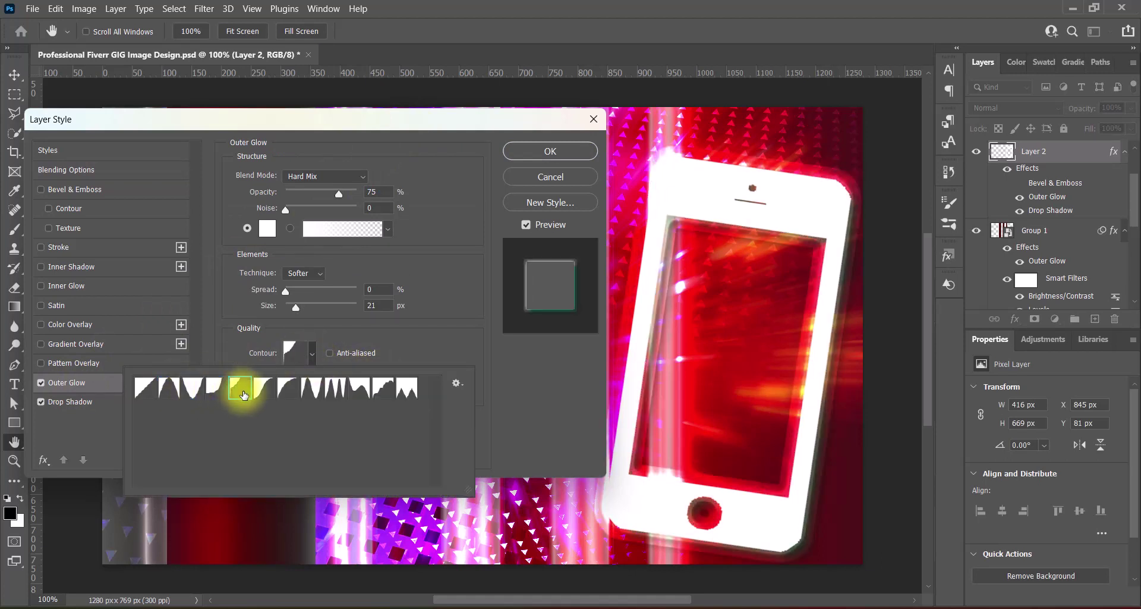
pyautogui.click(283, 388)
pyautogui.click(335, 387)
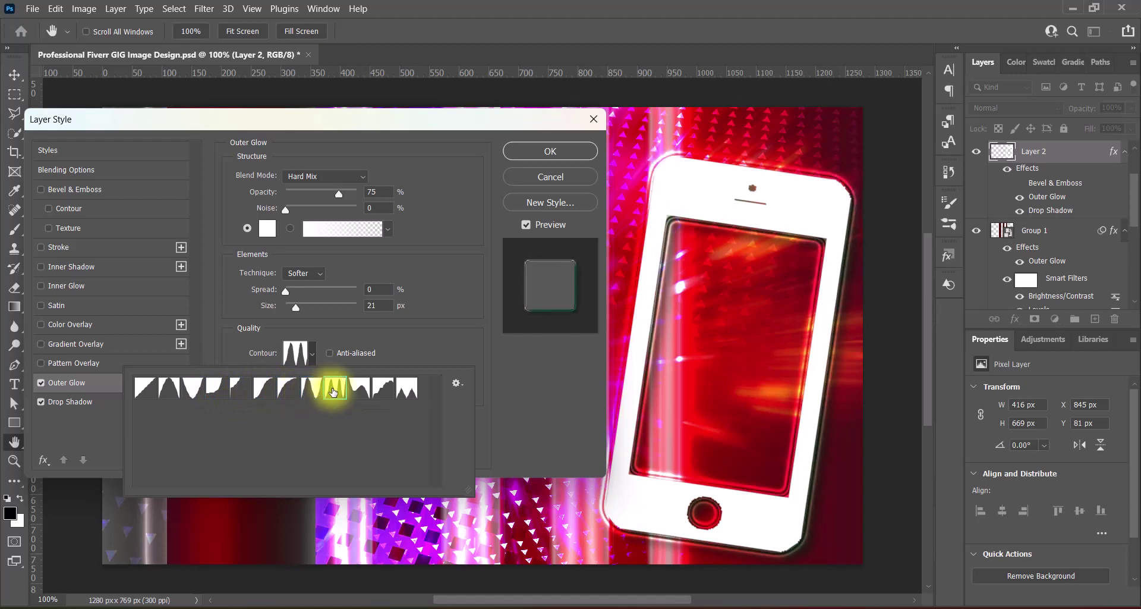
pyautogui.click(394, 392)
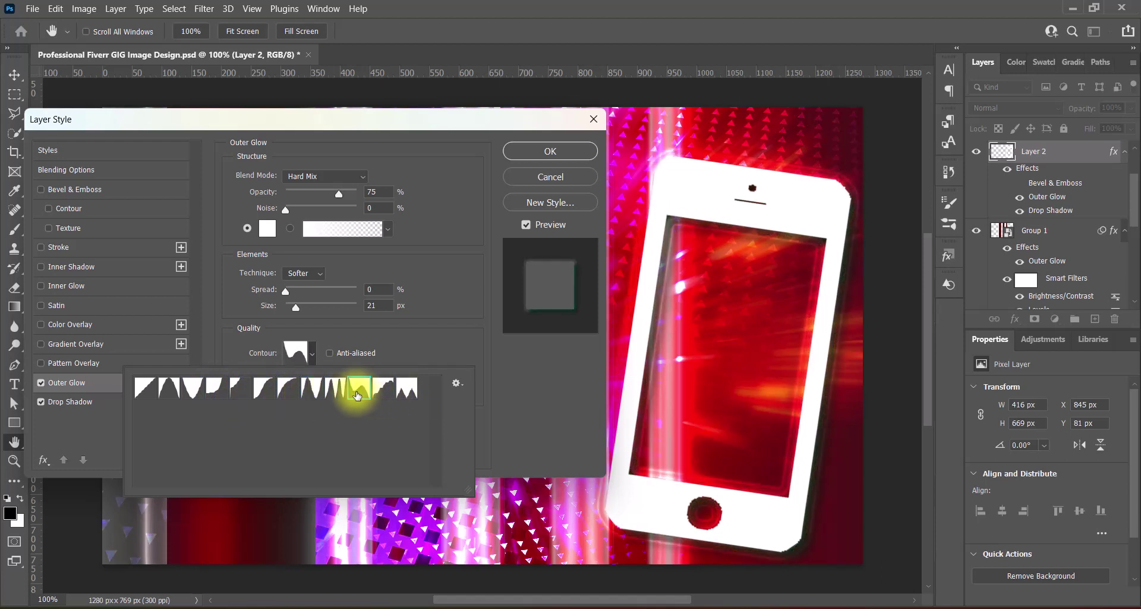
pyautogui.click(335, 390)
pyautogui.click(498, 350)
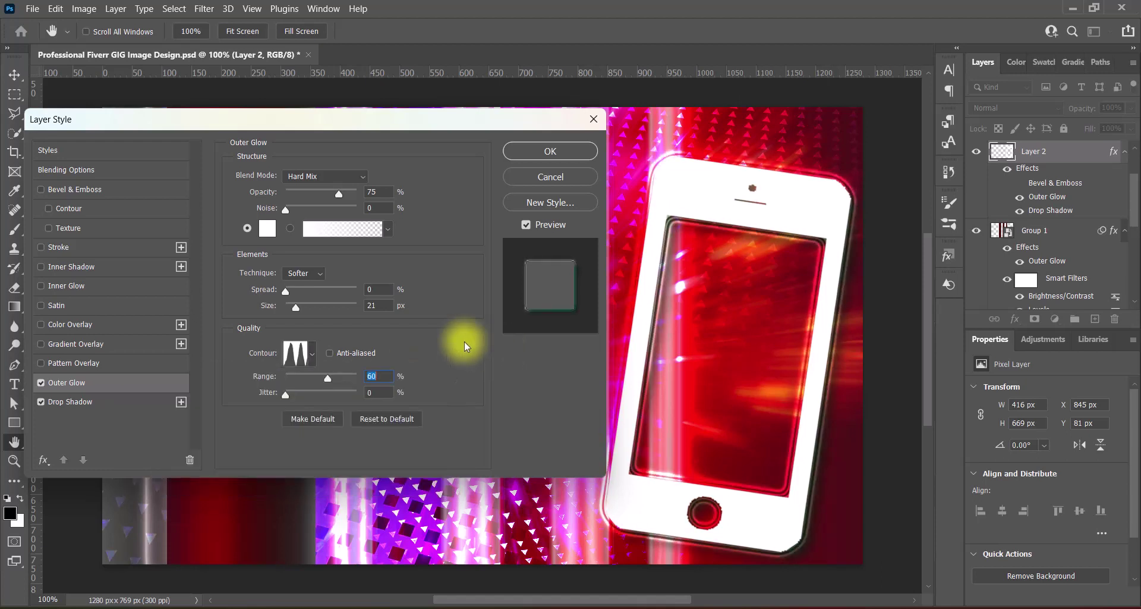
# - Set the outer glow size to 29 px and drop shadow opacity to 100%
pyautogui.moveTo(294, 306); pyautogui.dragTo(299, 312)
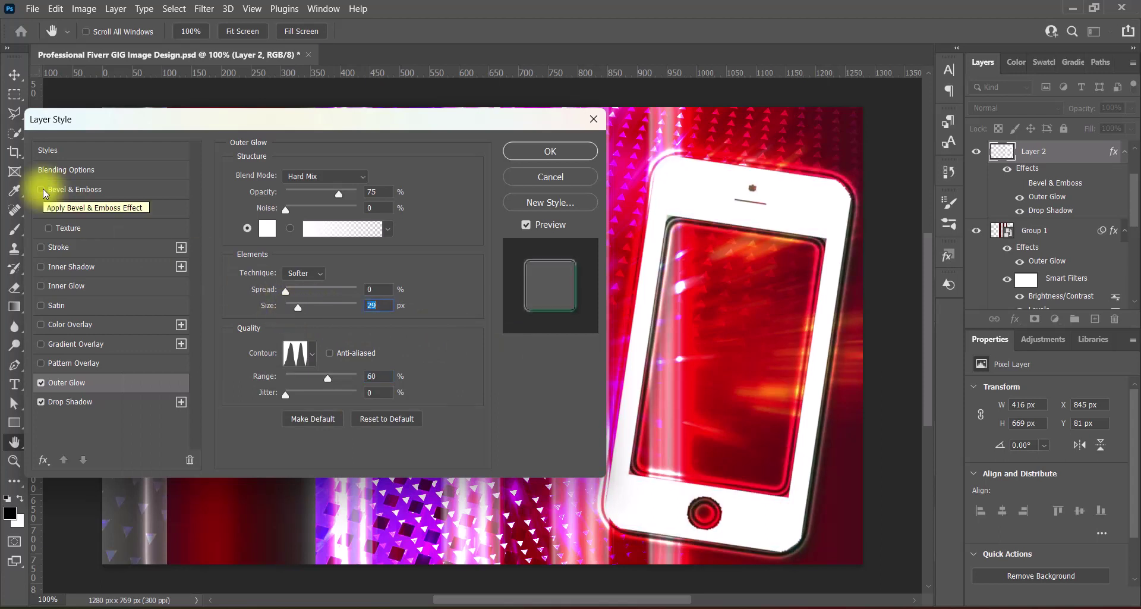
pyautogui.click(76, 401)
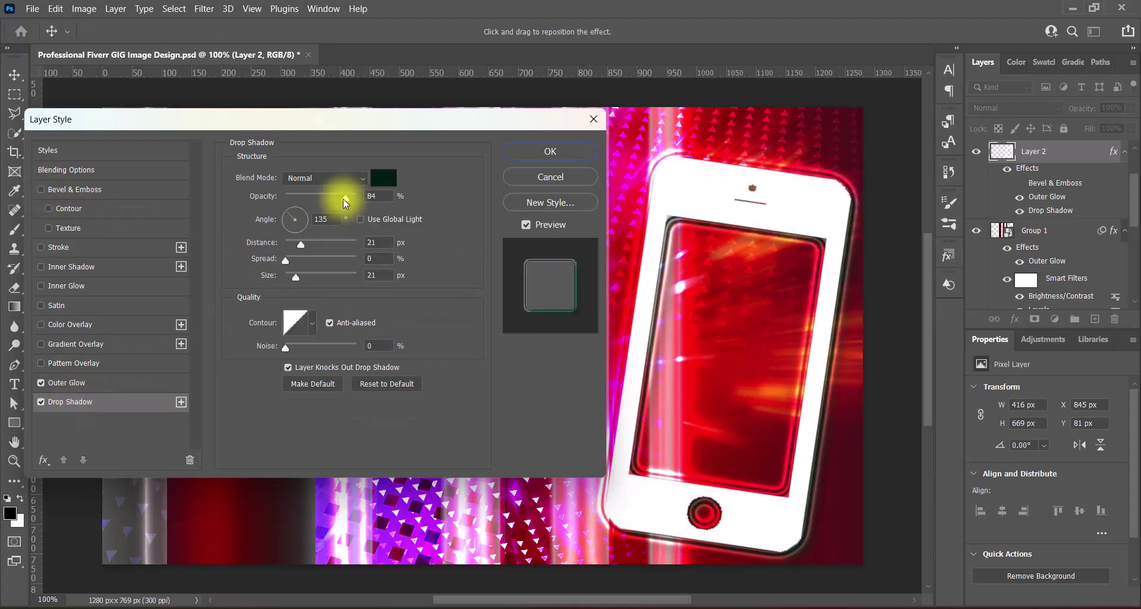
pyautogui.moveTo(344, 198); pyautogui.dragTo(394, 199)
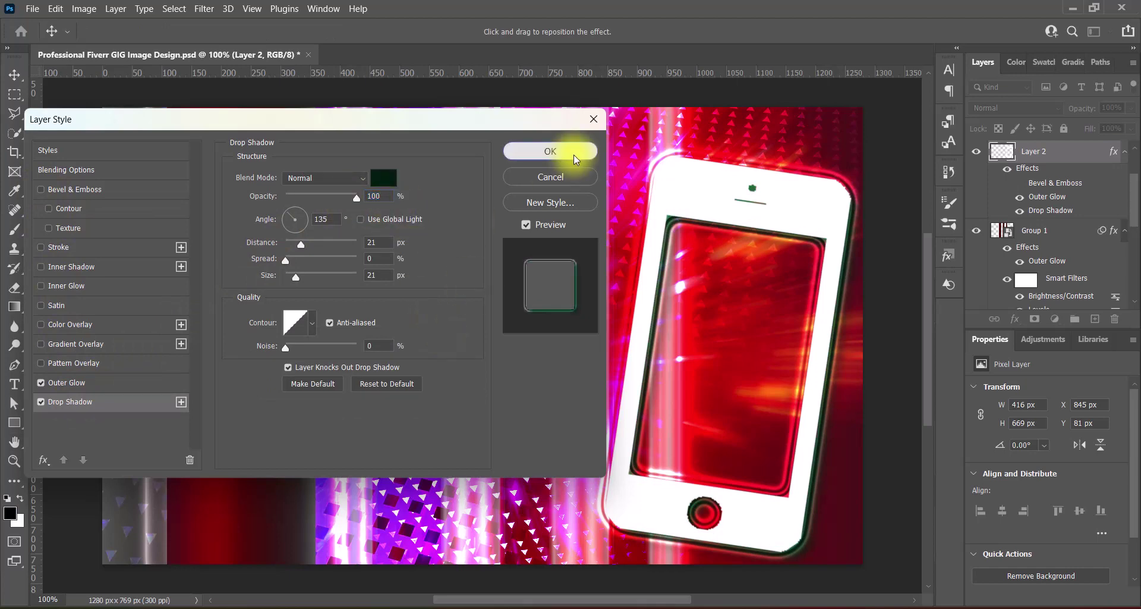
pyautogui.click(551, 151)
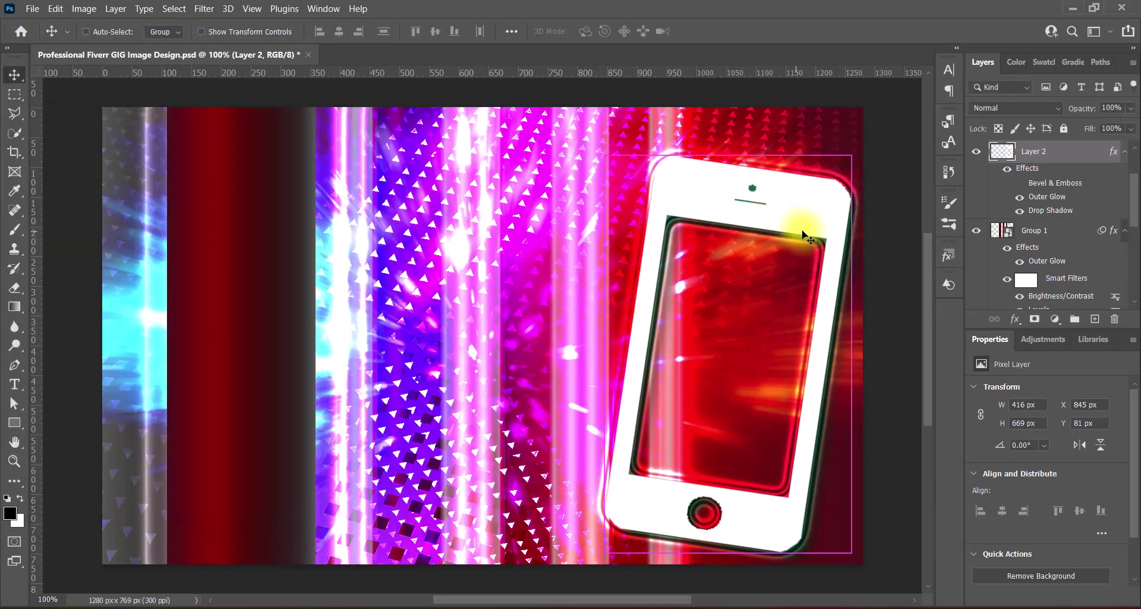
# - Paste the businesswoman photo as Layer 3, then scale and narrow it over the phone
pyautogui.hotkey('ctrl', 'v')
pyautogui.moveTo(687, 395); pyautogui.dragTo(752, 400)
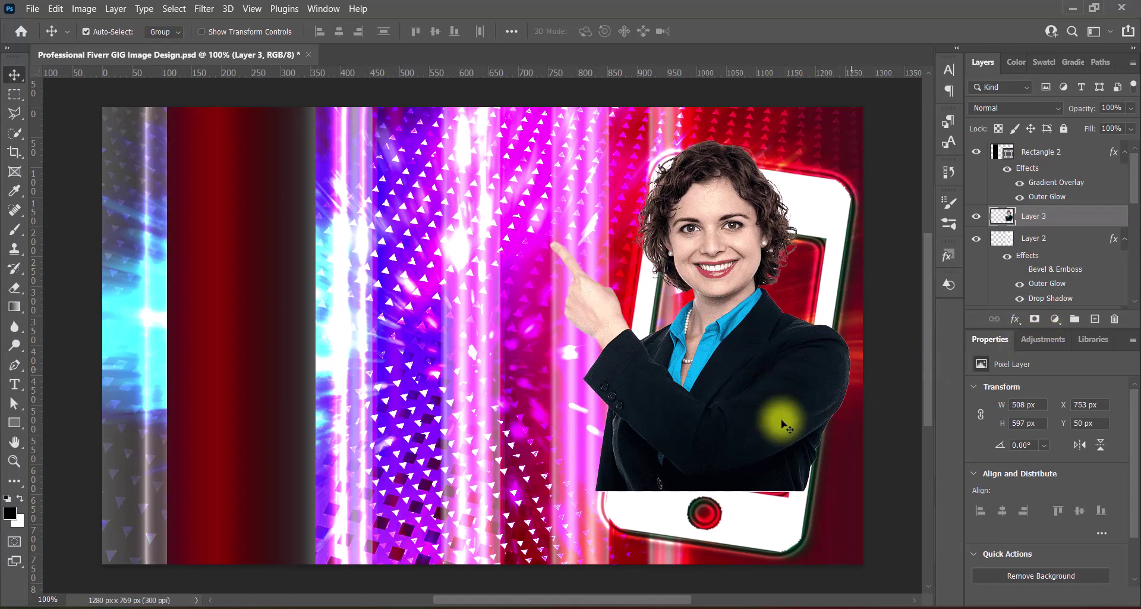
pyautogui.hotkey('ctrl', 't')
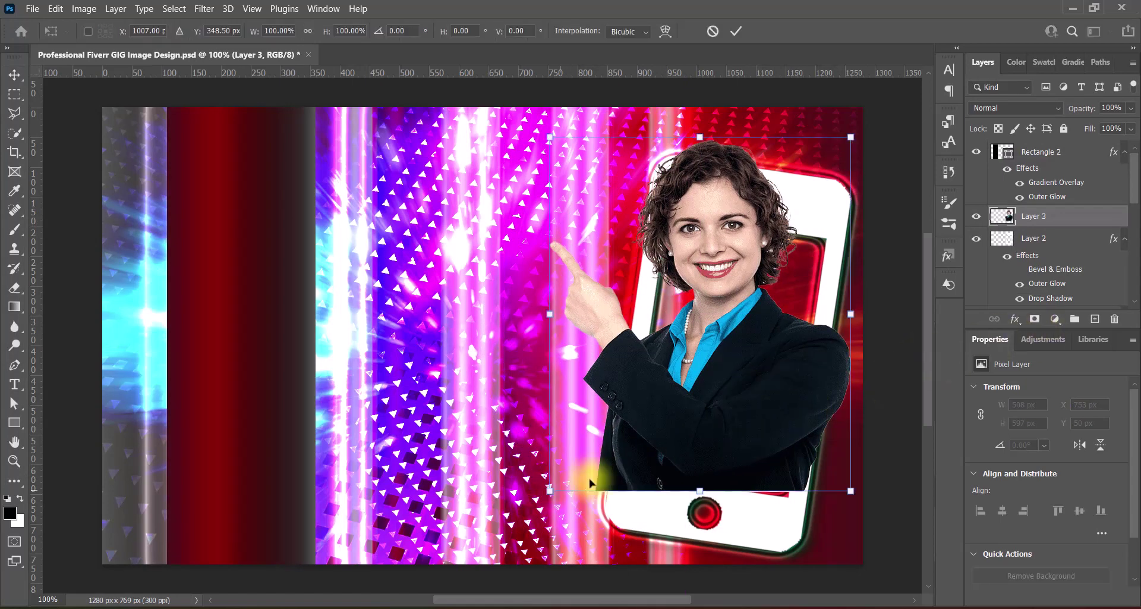
pyautogui.moveTo(551, 491); pyautogui.dragTo(607, 505)
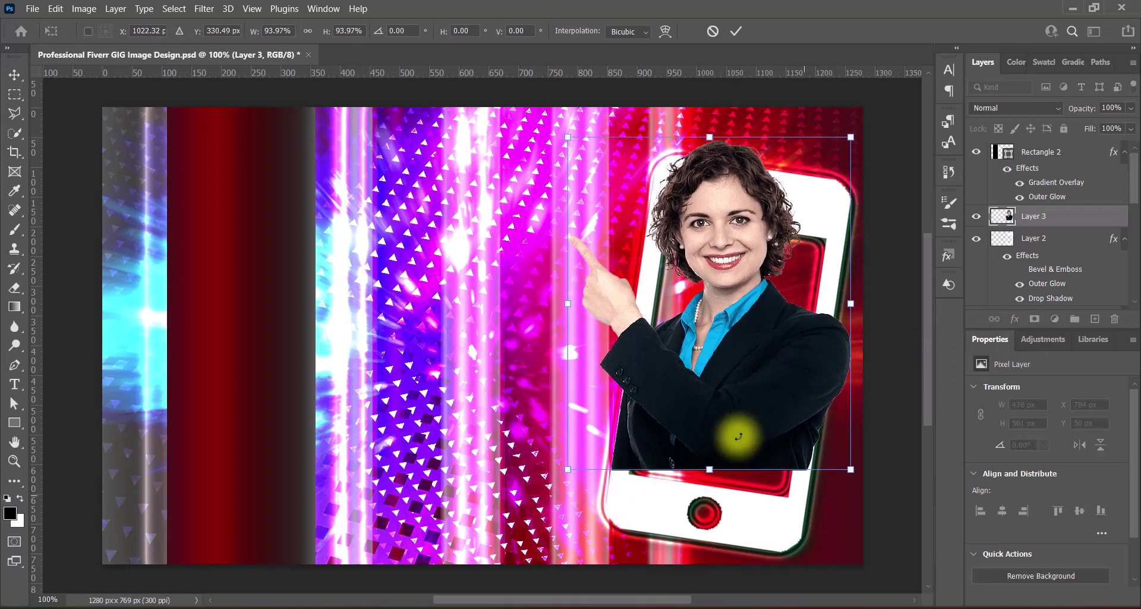
pyautogui.moveTo(797, 412); pyautogui.dragTo(799, 441)
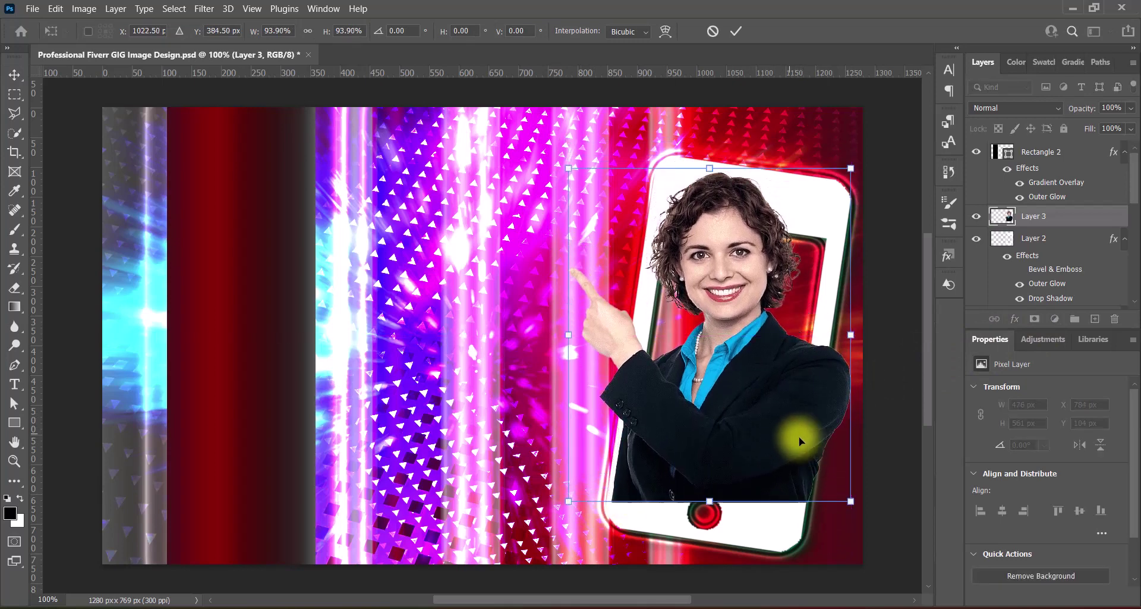
pyautogui.moveTo(851, 335); pyautogui.dragTo(828, 345)
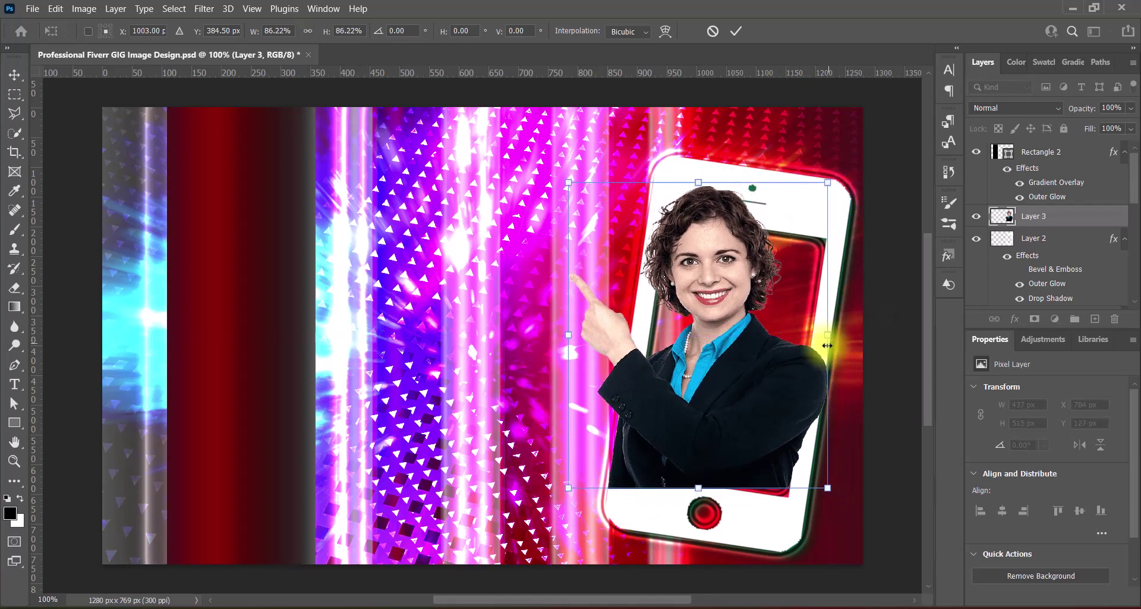
pyautogui.moveTo(786, 413); pyautogui.dragTo(788, 413)
pyautogui.press('Return')
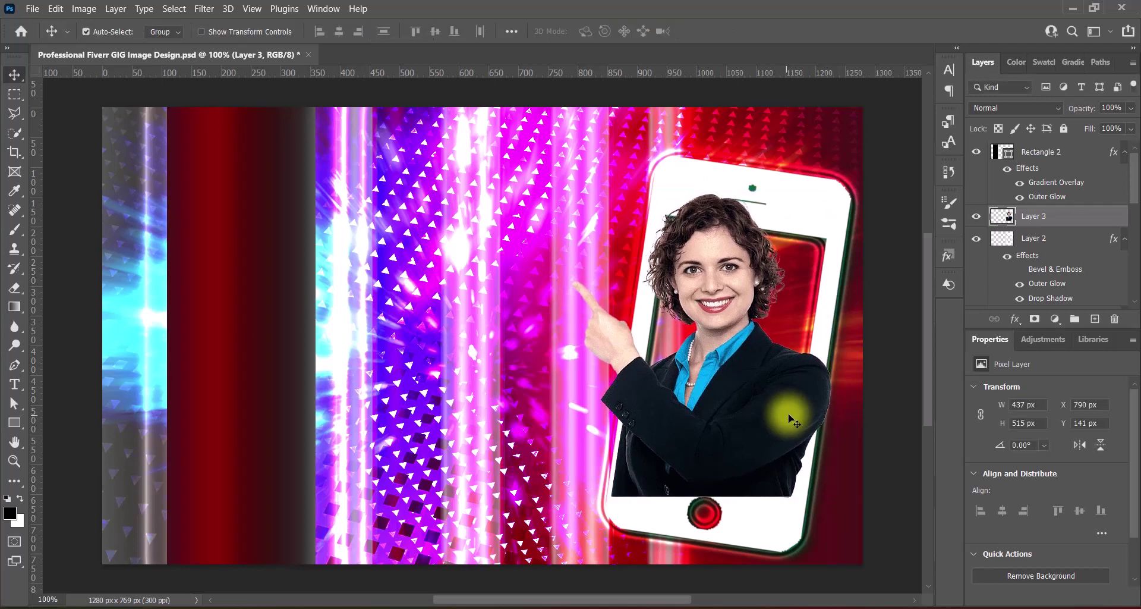
# - Rescale the woman to 488 × 575 px so her head rises above the phone
pyautogui.hotkey('ctrl', 't')
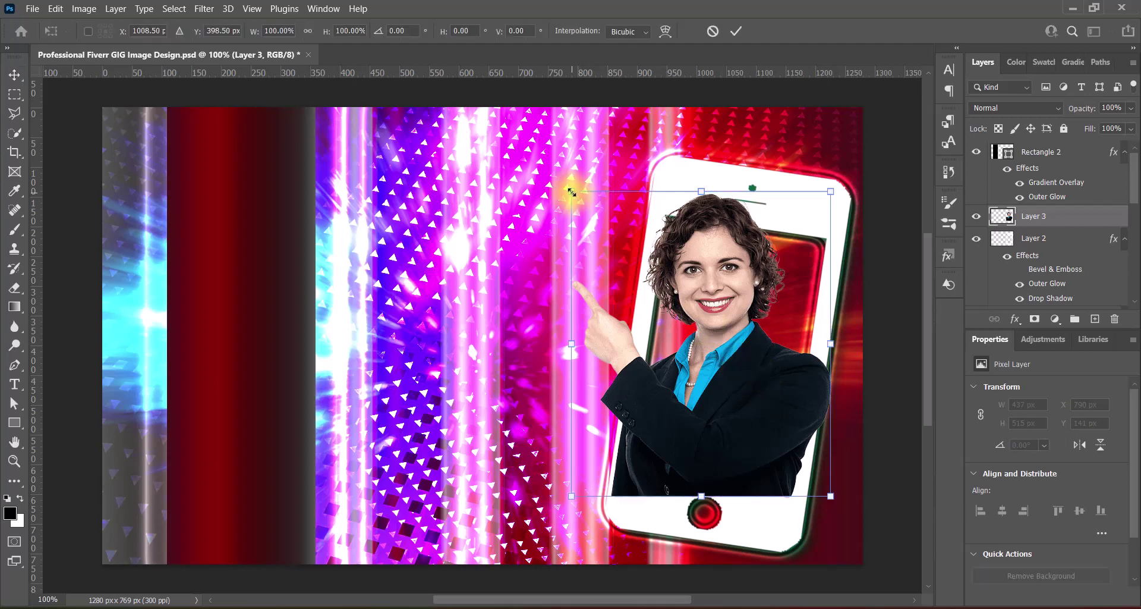
pyautogui.moveTo(571, 192)
pyautogui.mouseDown()
pyautogui.moveTo(566, 166)
pyautogui.moveTo(573, 173)
pyautogui.mouseUp()
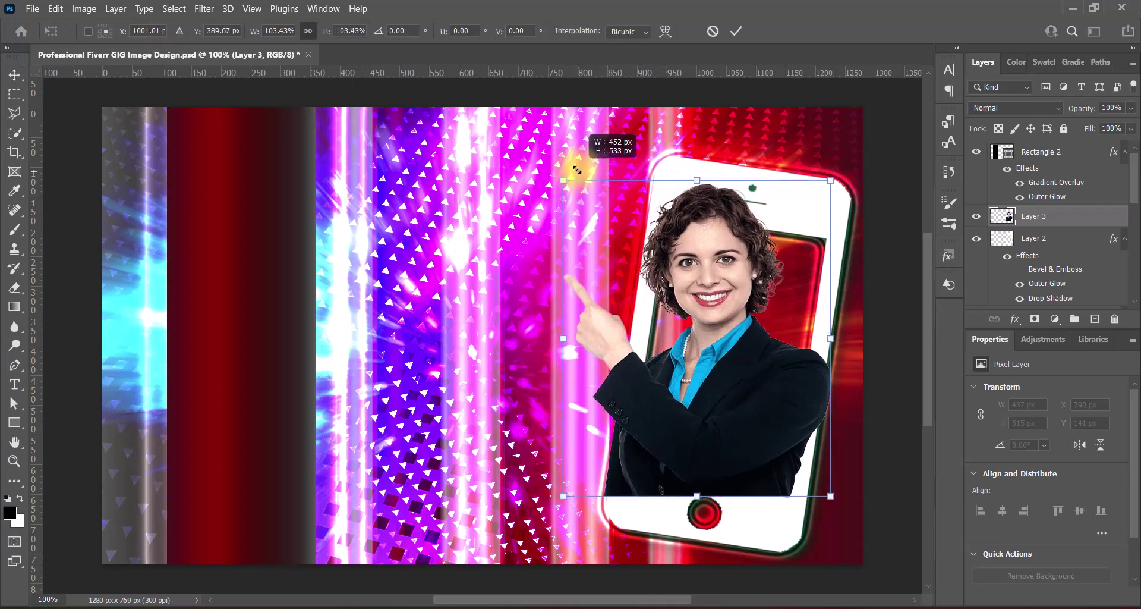
pyautogui.doubleClick(759, 366)
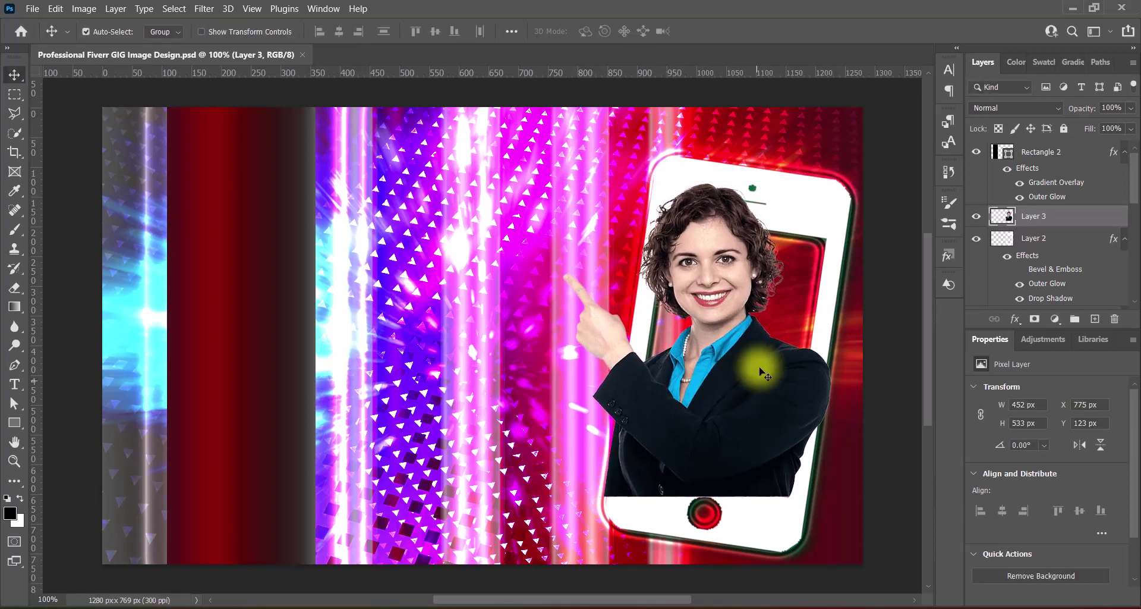
pyautogui.hotkey('ctrl', 't')
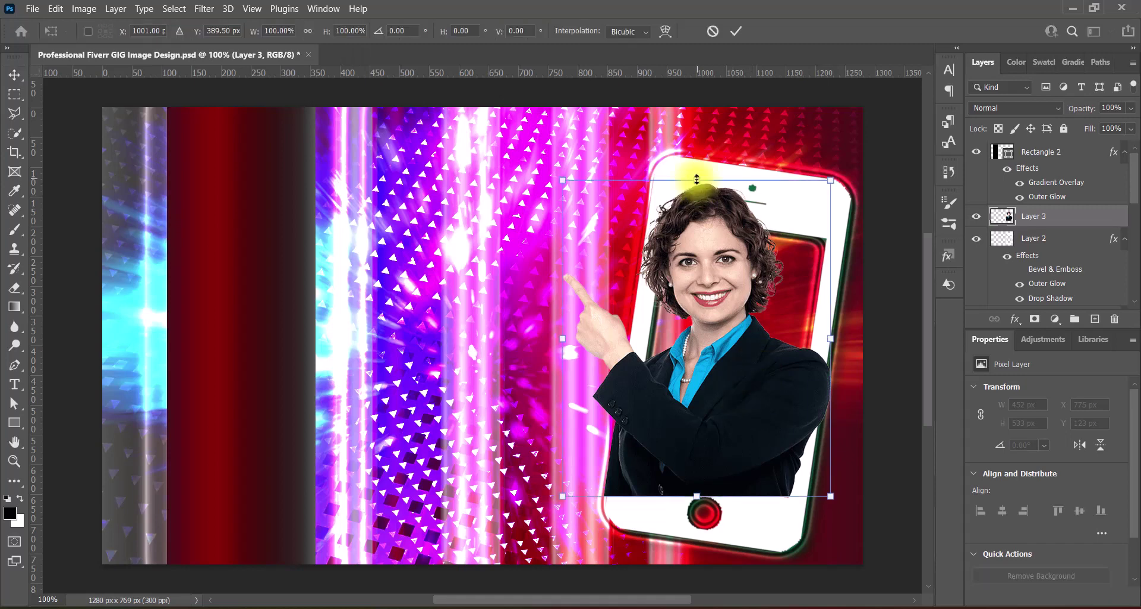
pyautogui.moveTo(696, 179); pyautogui.dragTo(696, 154)
pyautogui.doubleClick(720, 277)
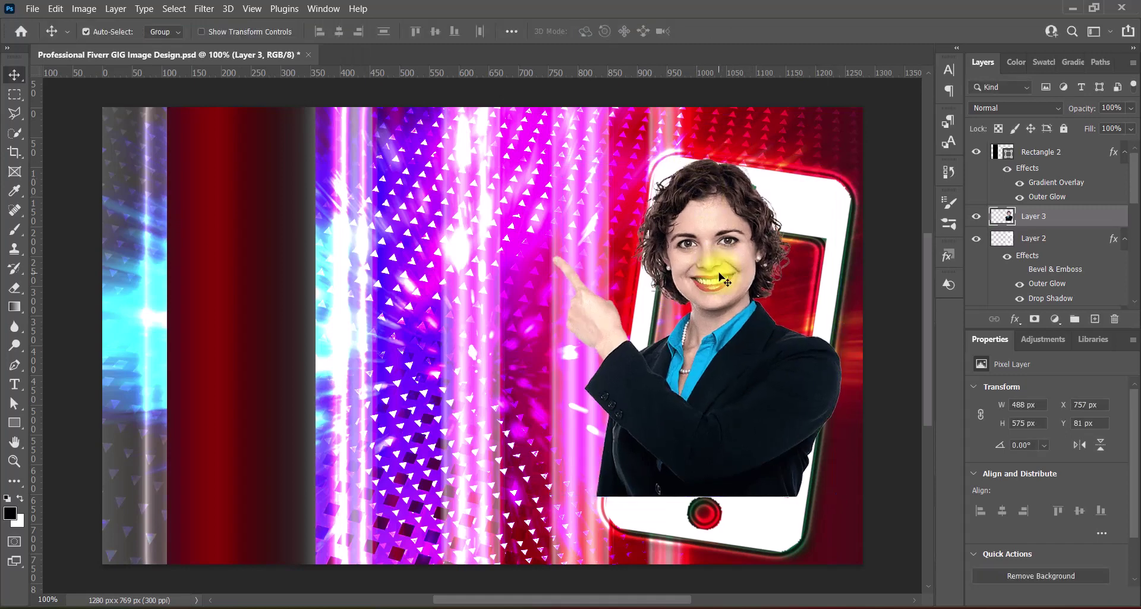
pyautogui.press('Right')
pyautogui.press('Right')
pyautogui.press('Right')
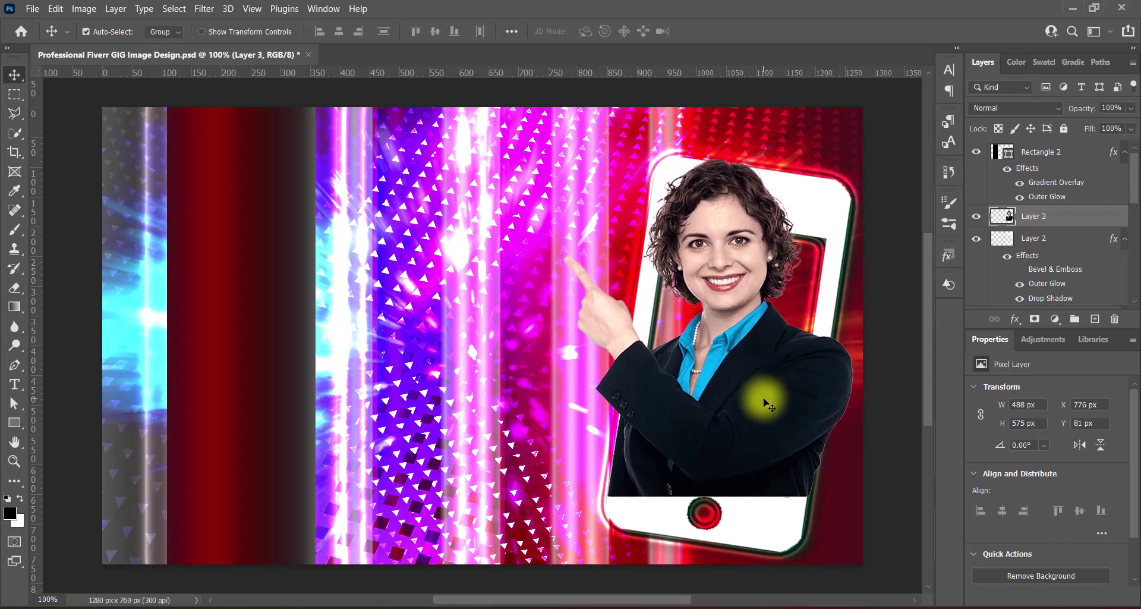
# - Apply the Hue/Saturation Increase Saturation preset to the woman photo
pyautogui.click(84, 8)
pyautogui.moveTo(105, 44)
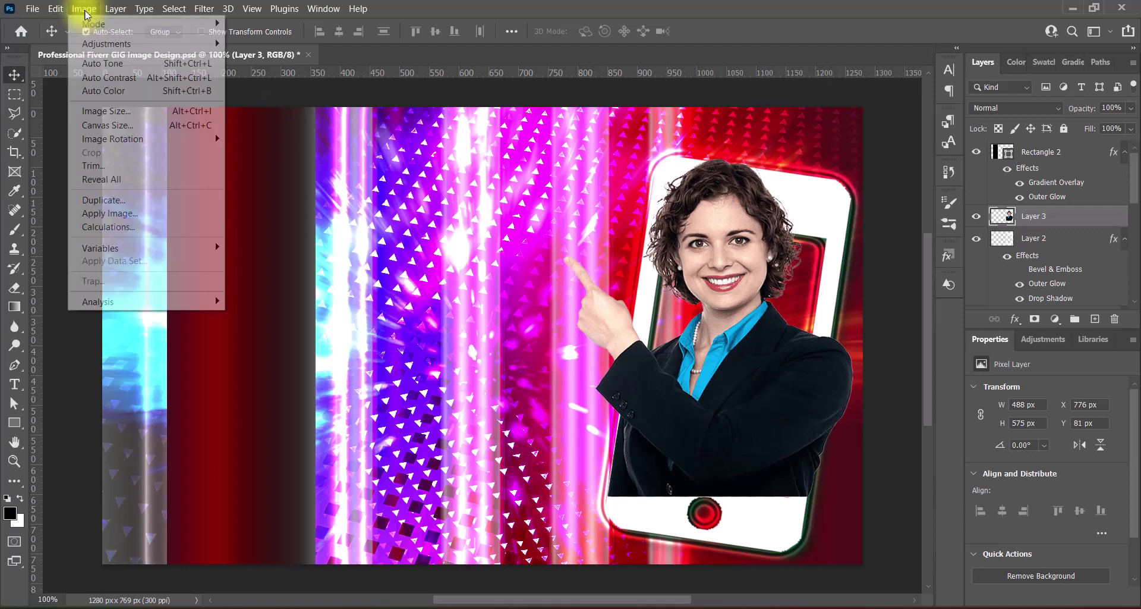
pyautogui.click(262, 114)
pyautogui.click(752, 118)
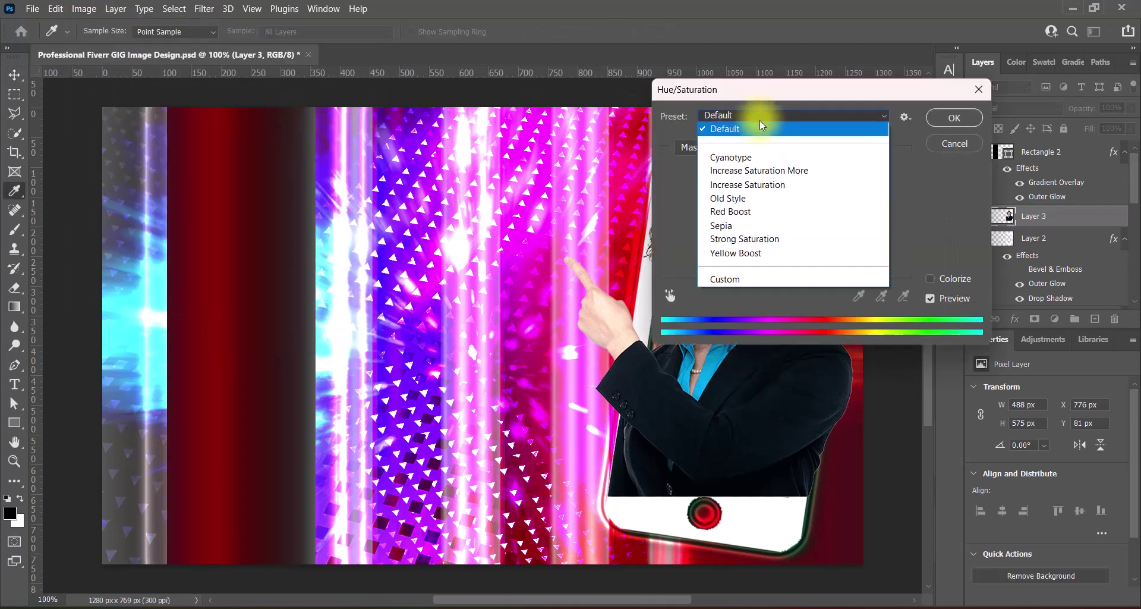
pyautogui.click(740, 191)
pyautogui.click(952, 118)
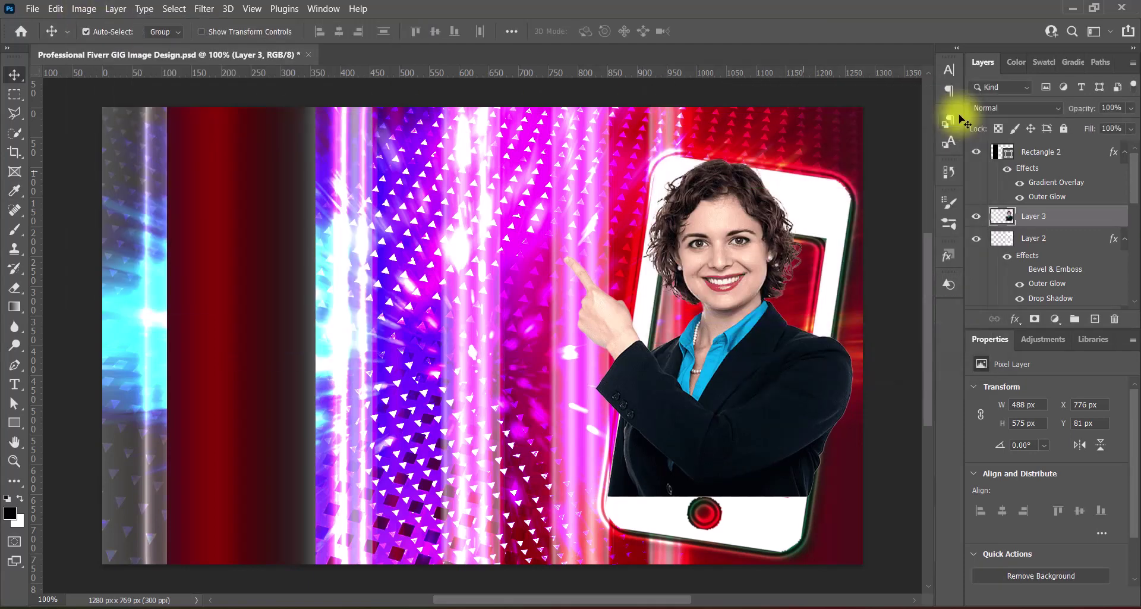
# - Apply the Levels Increase Contrast 2 preset to the woman photo
pyautogui.click(84, 8)
pyautogui.click(272, 56)
pyautogui.click(854, 67)
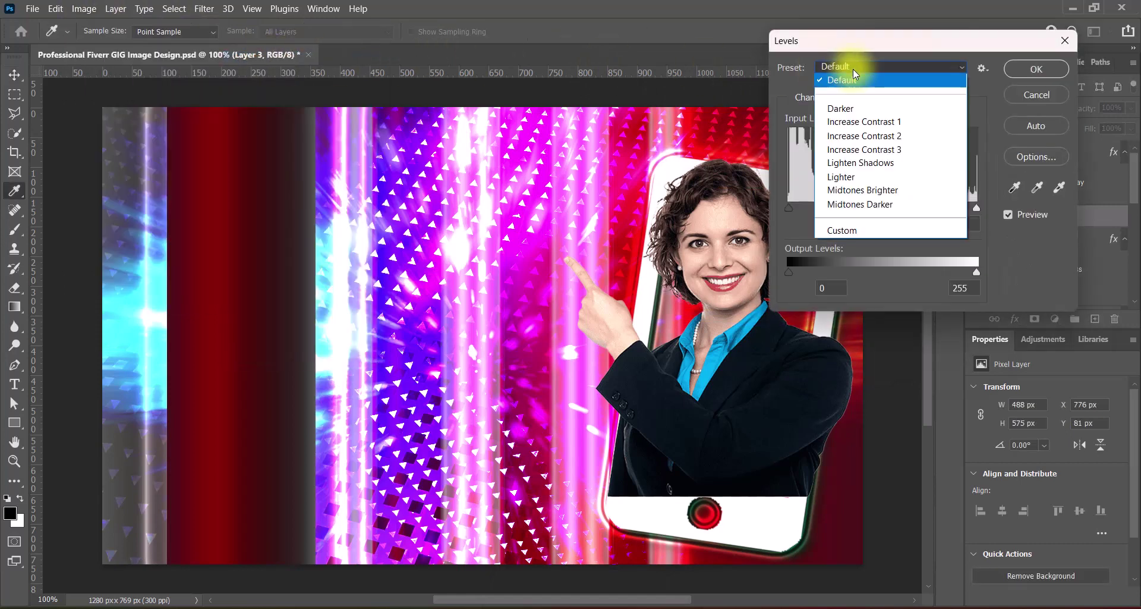
pyautogui.click(858, 121)
pyautogui.click(856, 67)
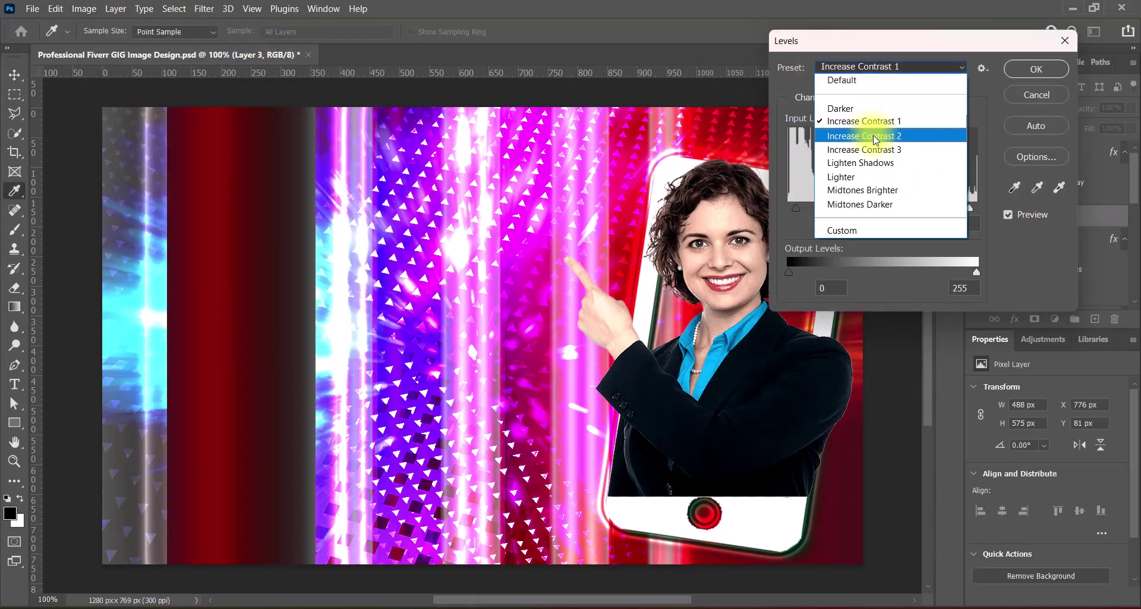
pyautogui.click(872, 135)
pyautogui.click(872, 119)
# - Raise the woman photo's vibrance to +67
pyautogui.click(1019, 69)
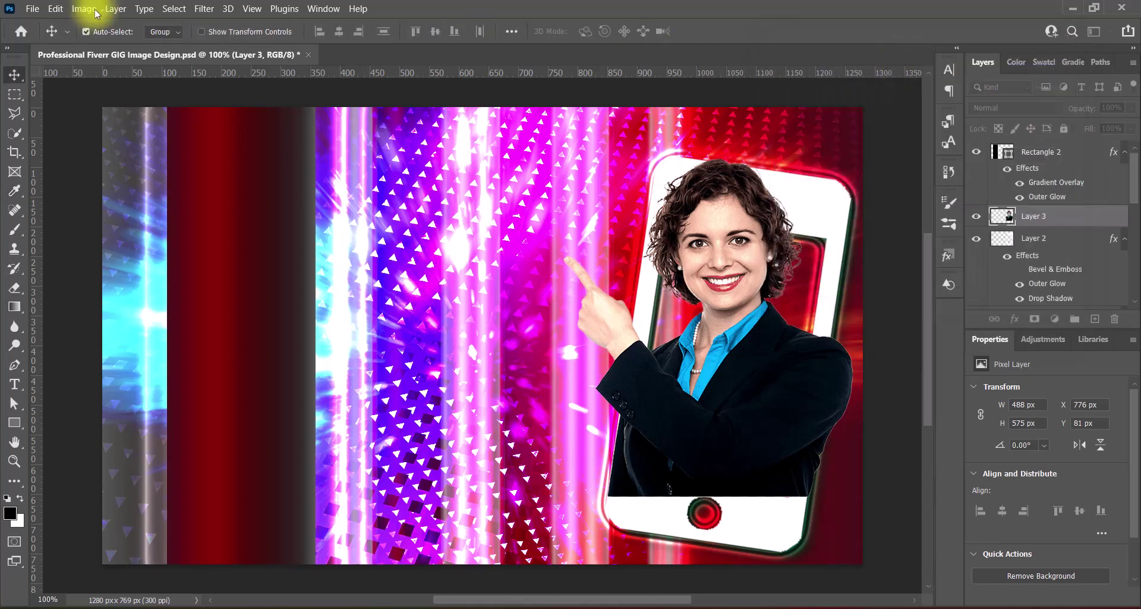
pyautogui.click(83, 8)
pyautogui.click(256, 104)
pyautogui.moveTo(284, 160); pyautogui.dragTo(295, 164)
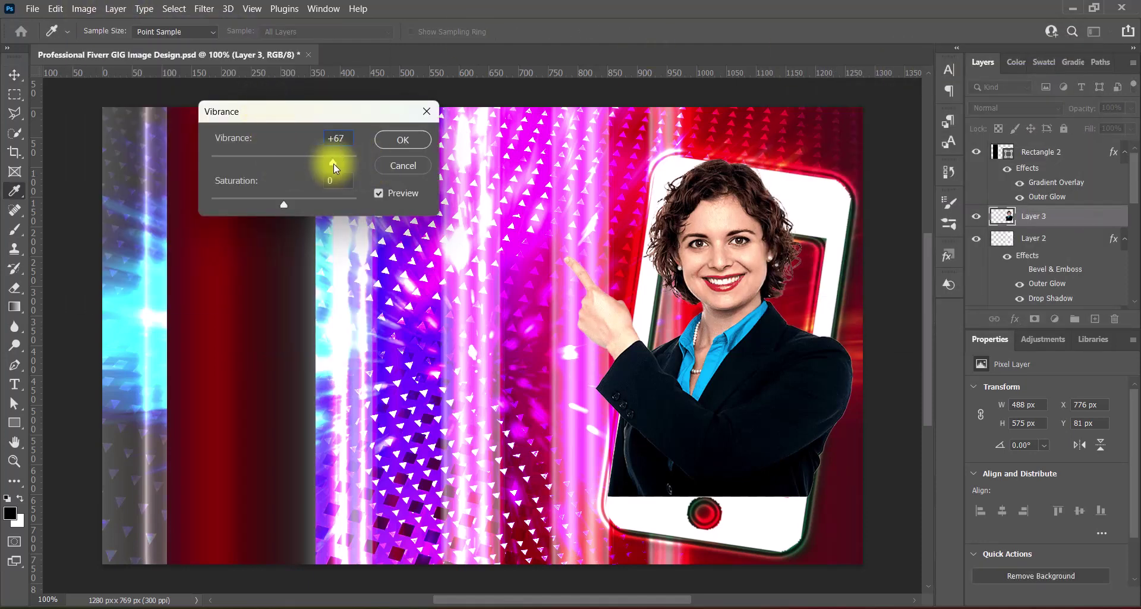
pyautogui.click(403, 140)
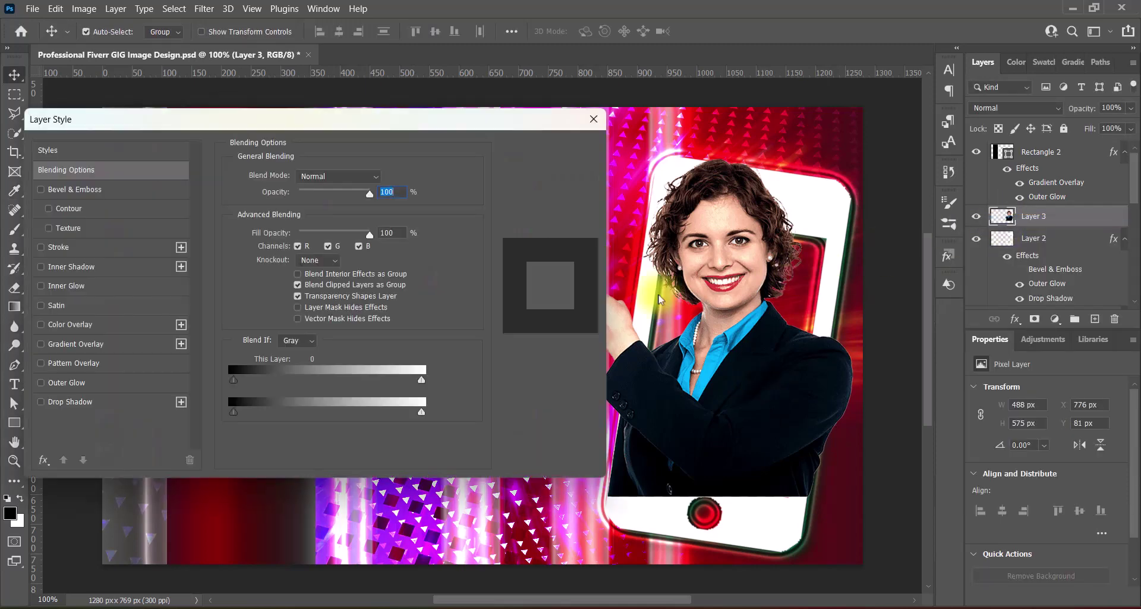
# - Add a drop shadow to the woman photo: 90° angle, 0 px distance, 60% opacity, 27 px size
pyautogui.click(40, 401)
pyautogui.click(75, 402)
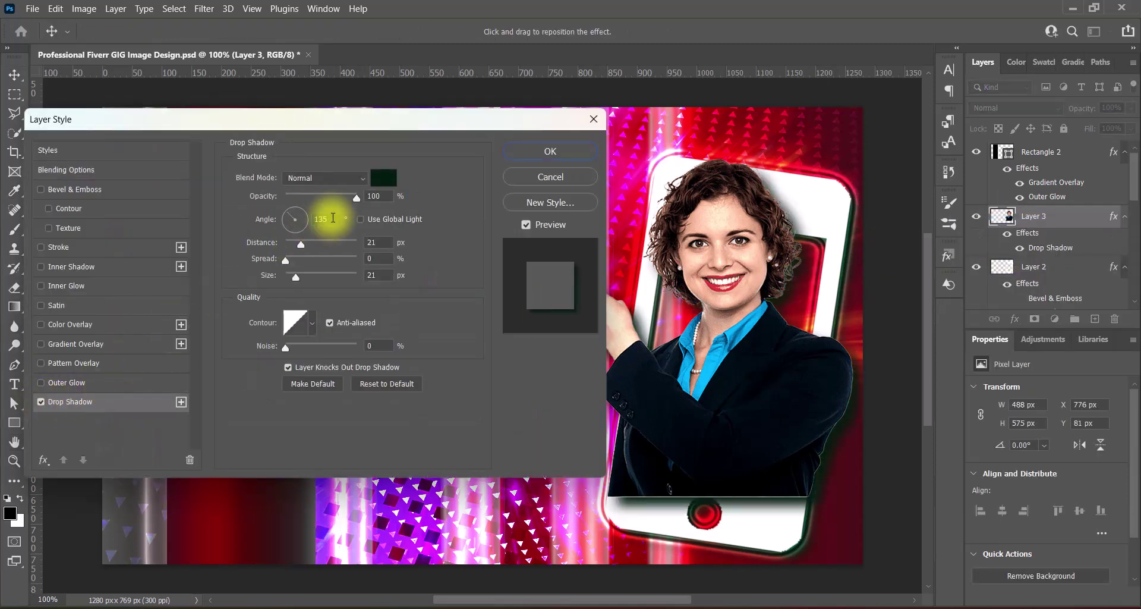
pyautogui.write('90')
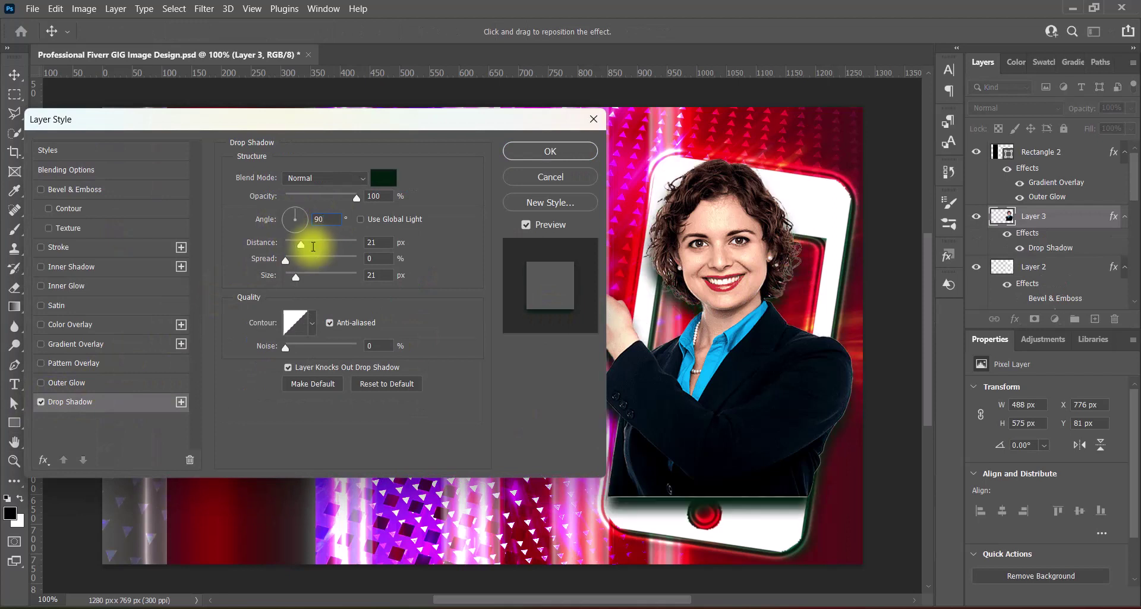
pyautogui.moveTo(313, 246); pyautogui.dragTo(258, 244)
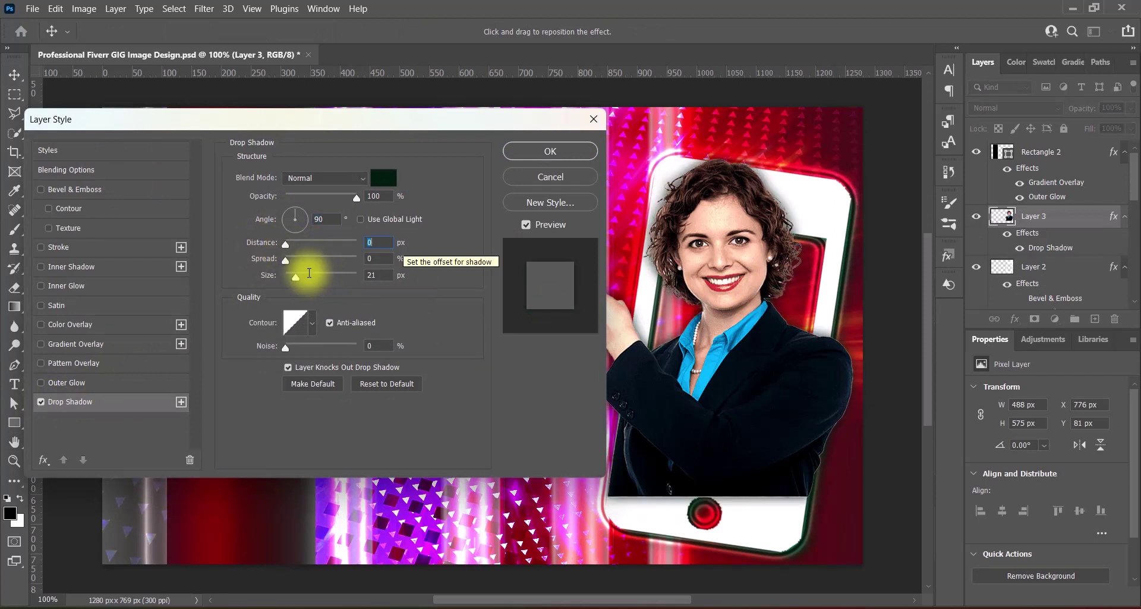
pyautogui.click(342, 198)
pyautogui.write('39')
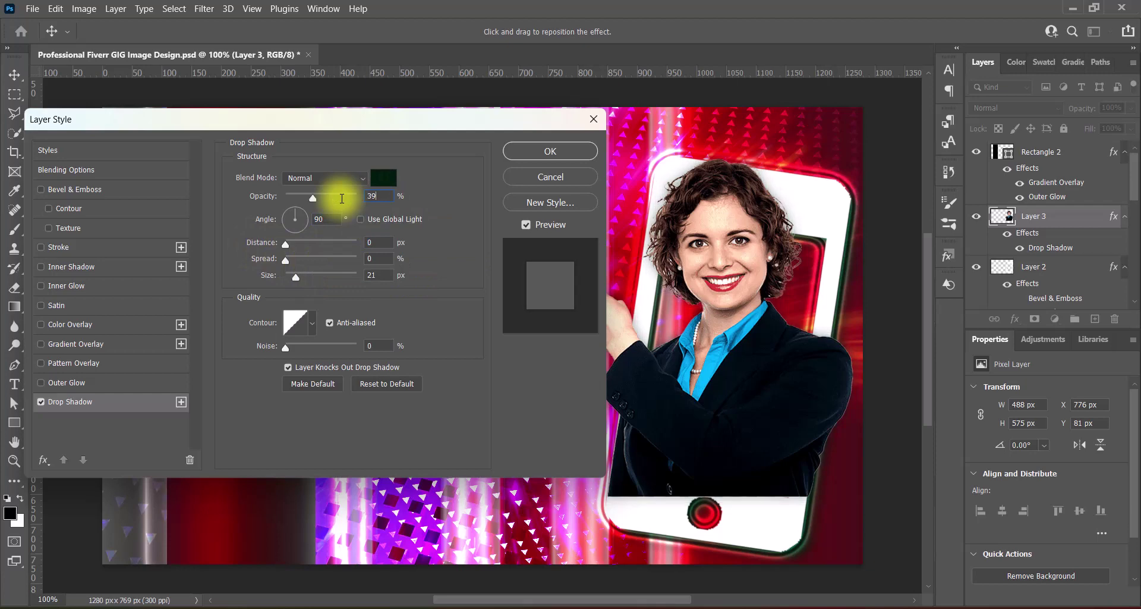
pyautogui.moveTo(296, 275); pyautogui.dragTo(306, 274)
pyautogui.moveTo(313, 197); pyautogui.dragTo(328, 197)
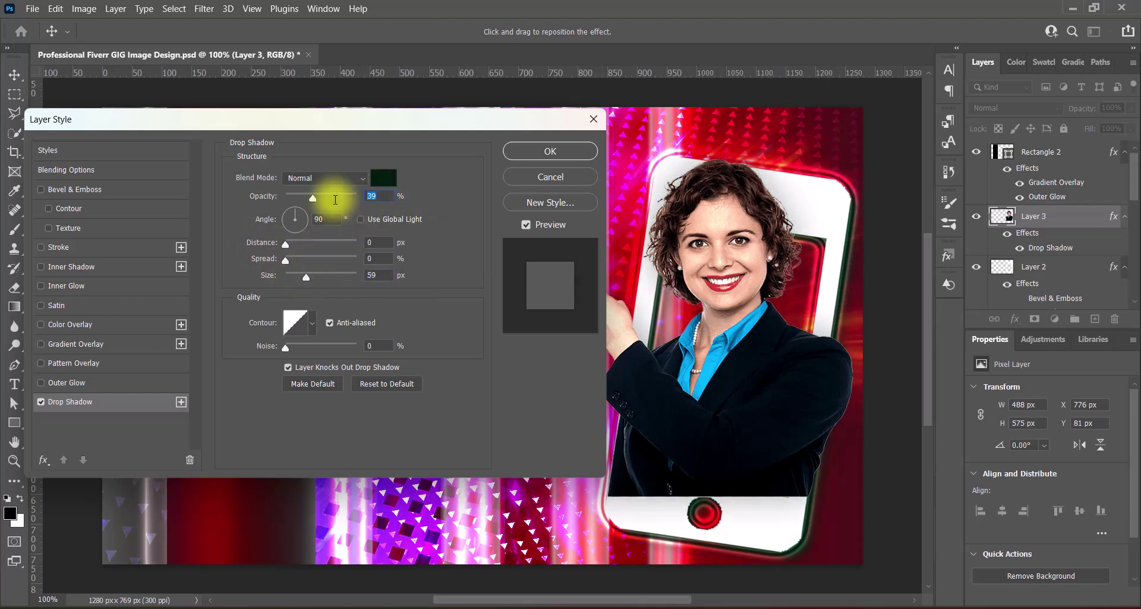
pyautogui.moveTo(308, 118); pyautogui.dragTo(224, 109)
pyautogui.moveTo(223, 269); pyautogui.dragTo(219, 268)
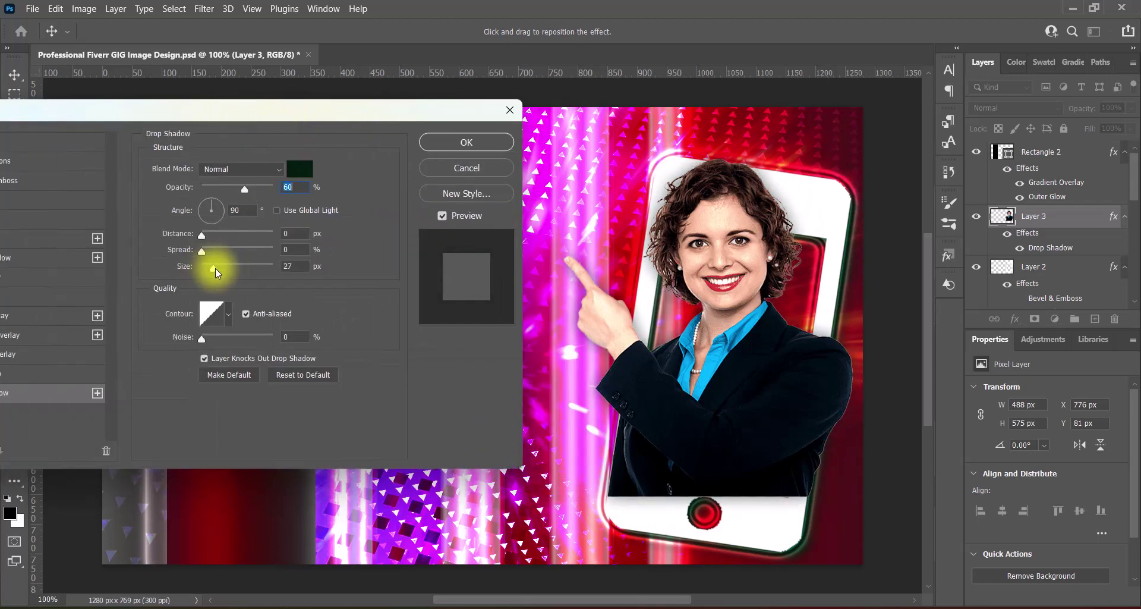
pyautogui.click(467, 143)
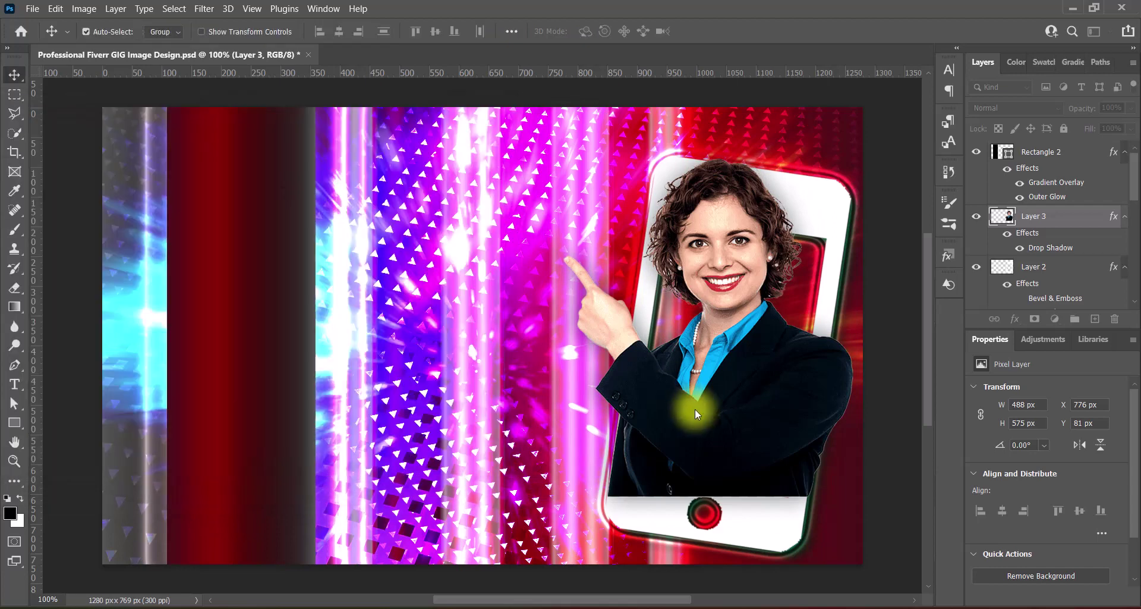
# - Erase the woman photo's bottom edge along the phone screen with a progressively smaller Eraser brush
pyautogui.rightClick(14, 288)
pyautogui.click(60, 283)
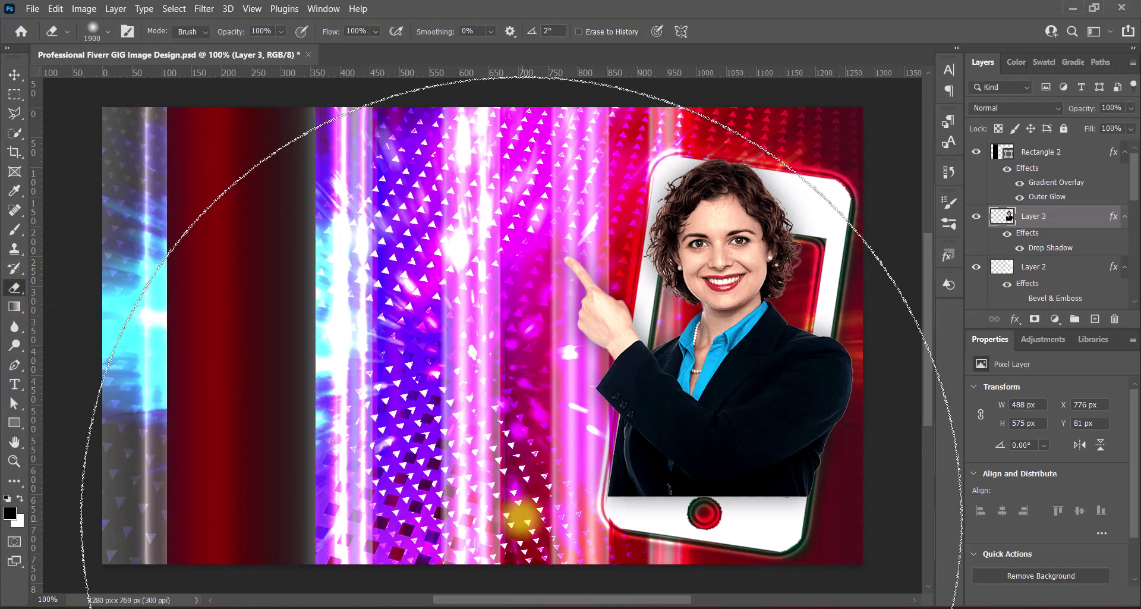
pyautogui.press('[')
pyautogui.press('[')
pyautogui.press('[')
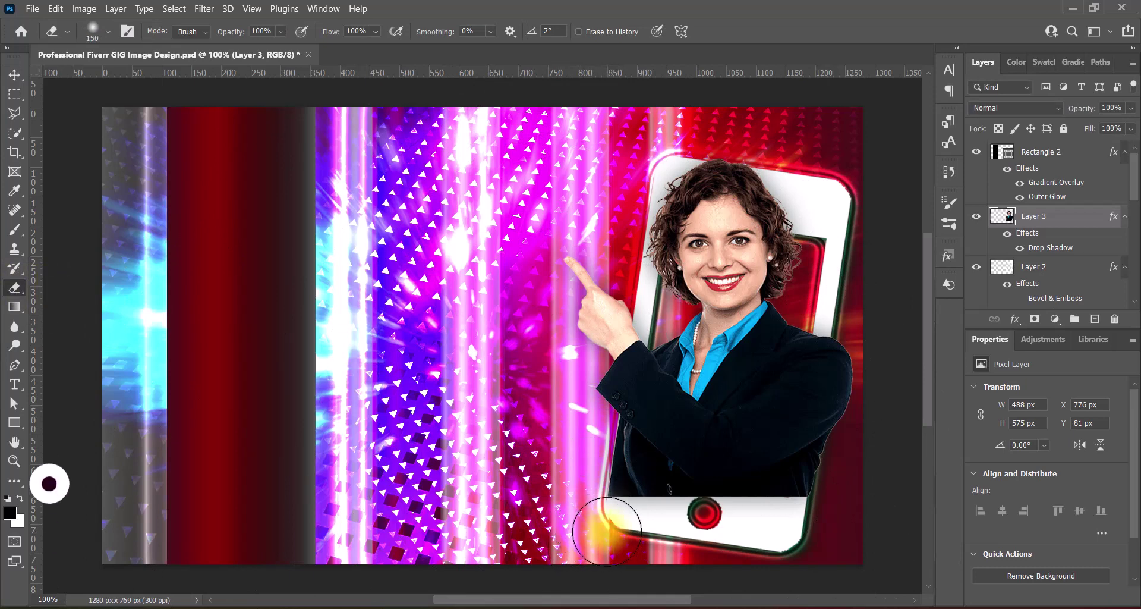
pyautogui.moveTo(590, 535); pyautogui.dragTo(731, 533)
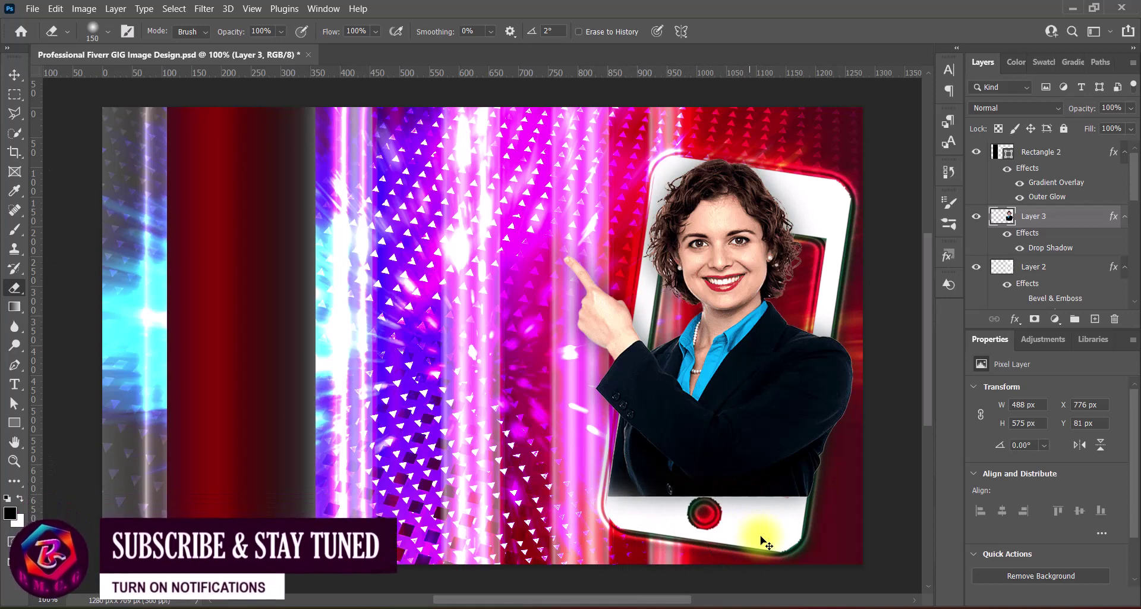
pyautogui.press('[')
pyautogui.press('[')
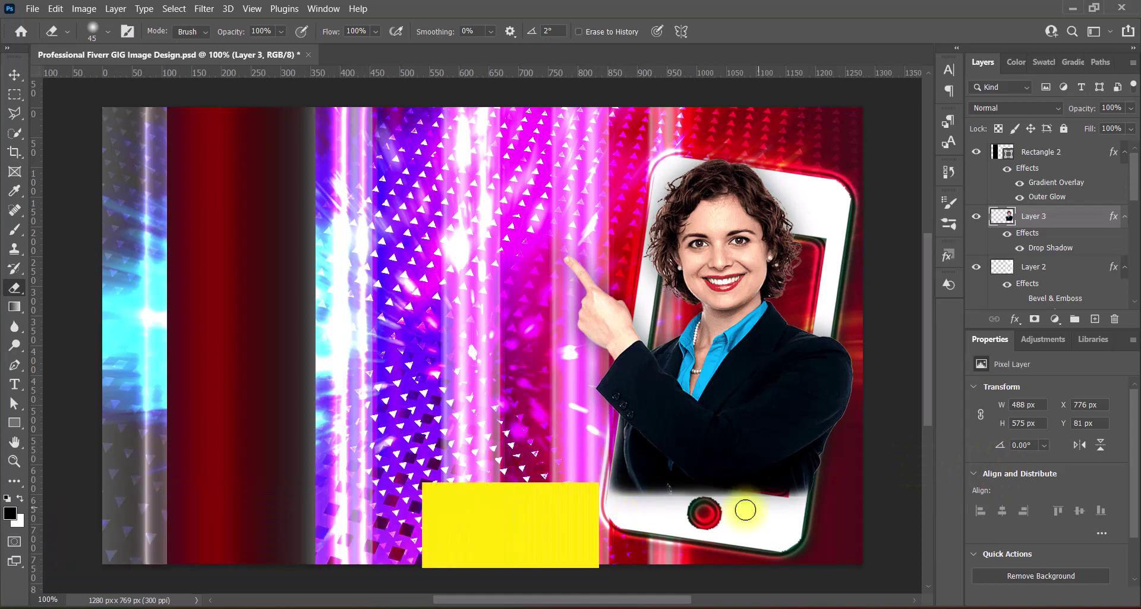
pyautogui.press('[')
pyautogui.press('[')
pyautogui.press('[')
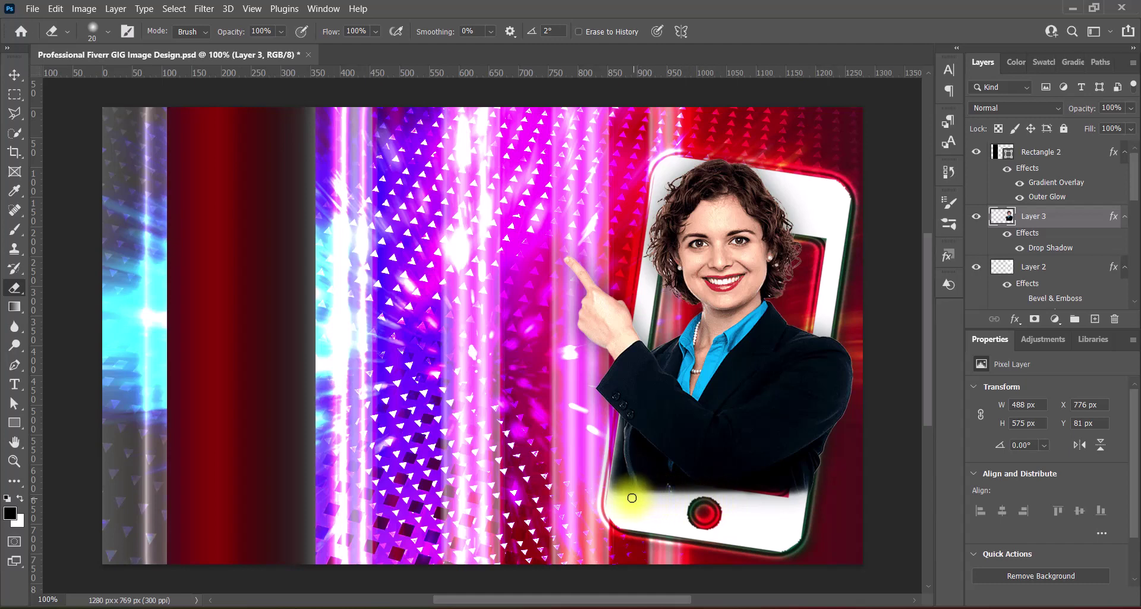
pyautogui.click(14, 75)
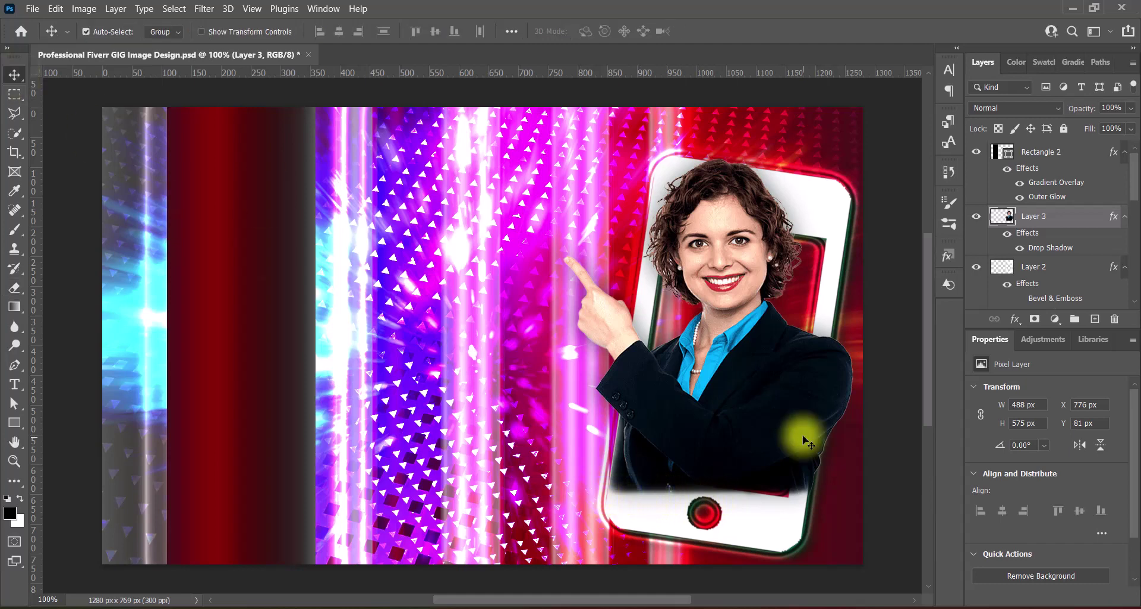
# - Nudge the woman photo to X 773 px, Y 89 px, then open Group 2's blend modes
pyautogui.moveTo(801, 437); pyautogui.dragTo(800, 445)
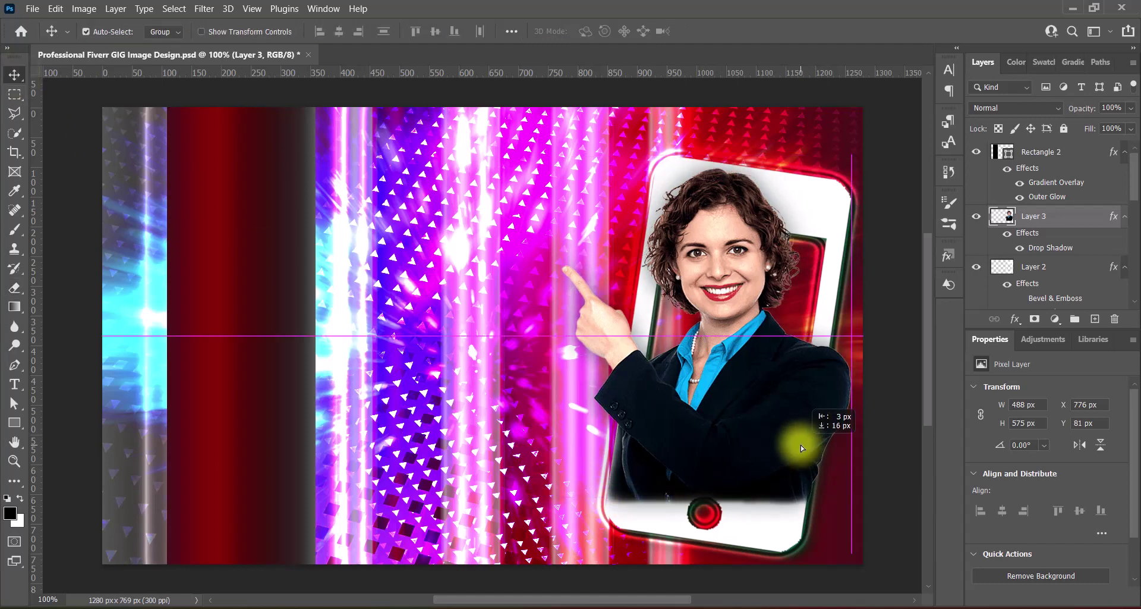
pyautogui.press('Up')
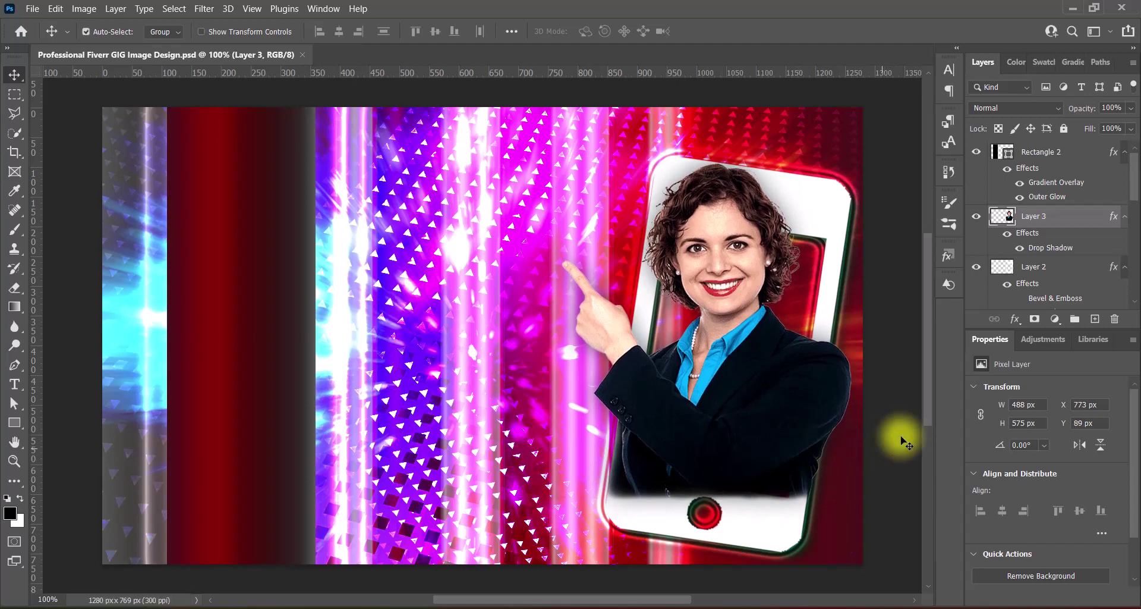
pyautogui.click(395, 376)
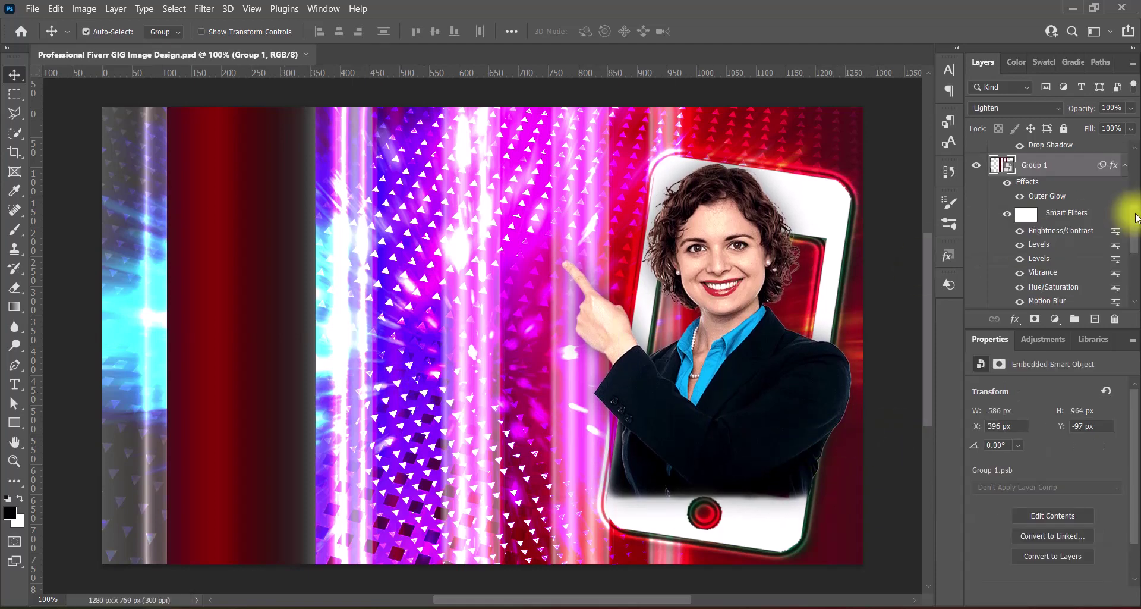
pyautogui.scroll(-3, 1105, 225)
pyautogui.click(1073, 218)
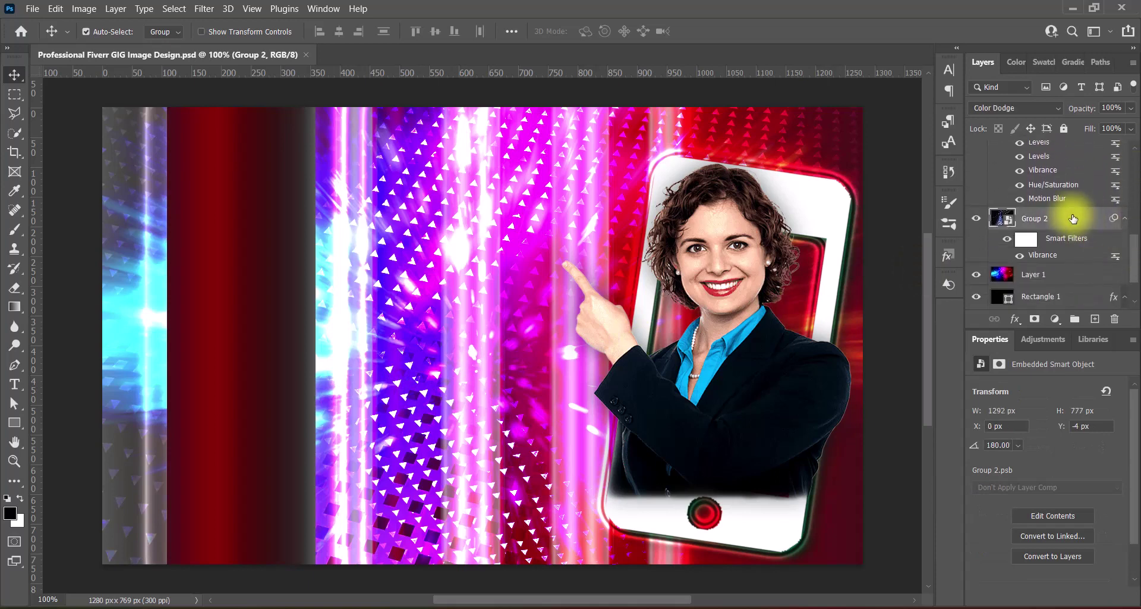
pyautogui.click(1061, 110)
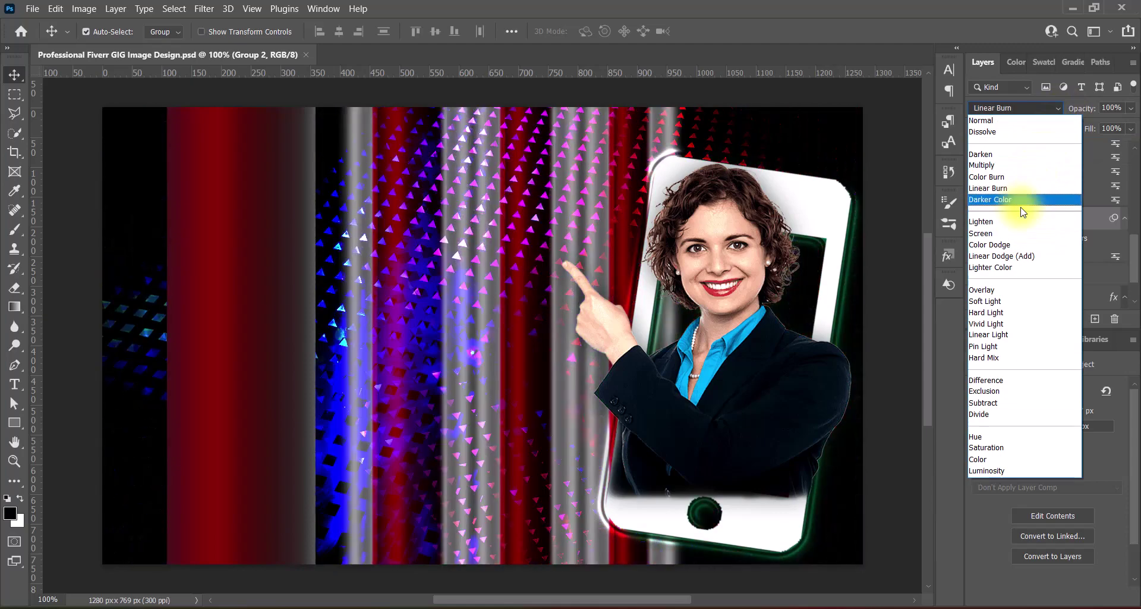
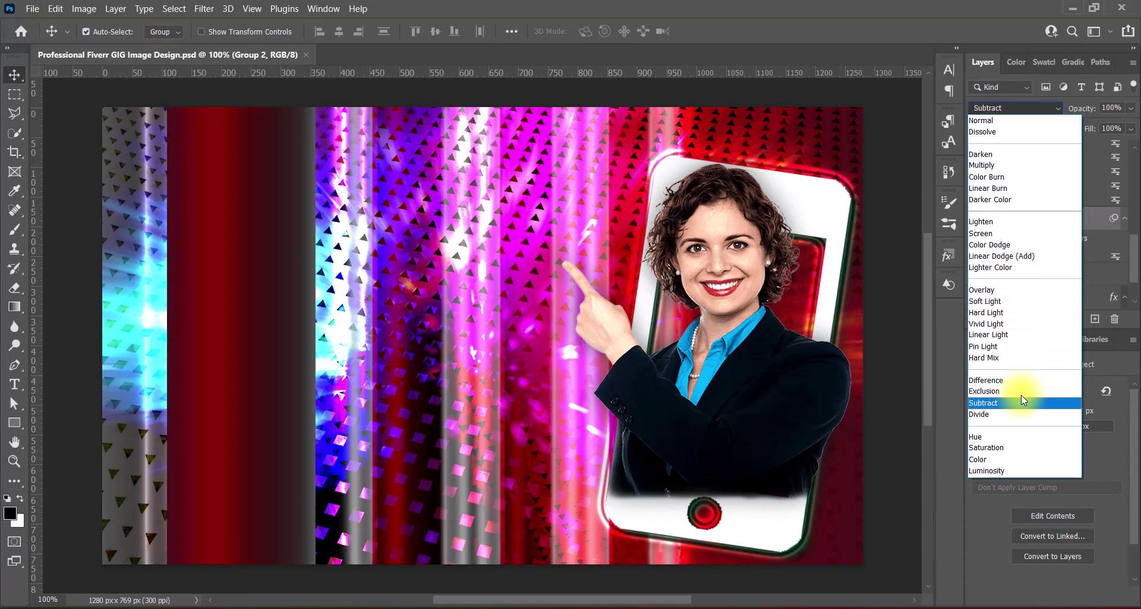
# - Keep Color Dodge on Group 2, then set Layer 1 to Screen after previewing Overlay and Hard Light
pyautogui.press('Up')
pyautogui.press('Up')
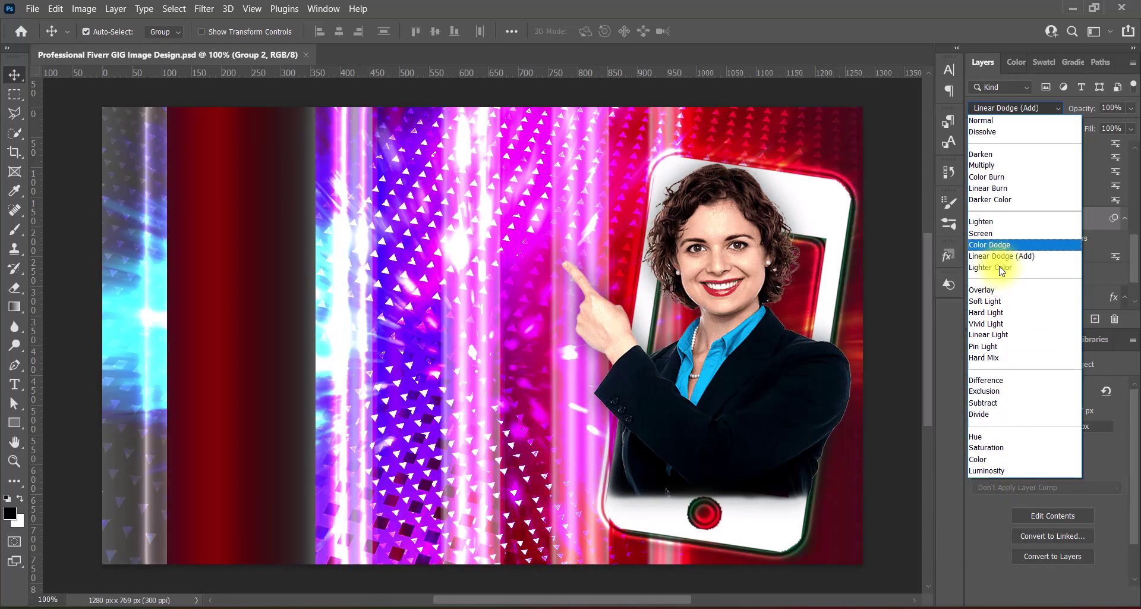
pyautogui.press('Return')
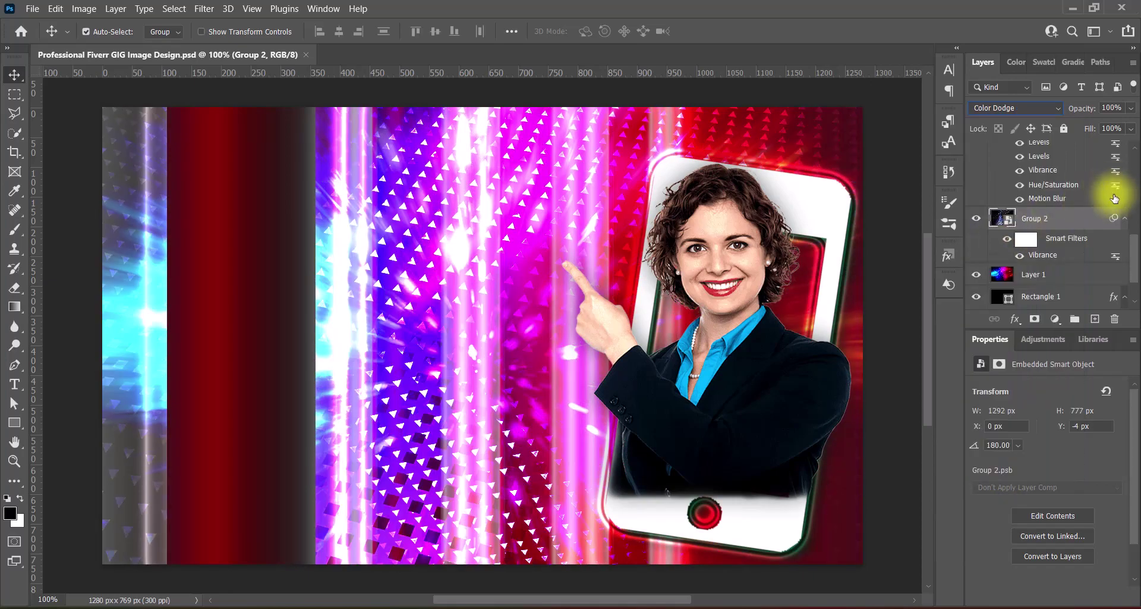
pyautogui.click(1070, 274)
pyautogui.hotkey('alt', 'Down')
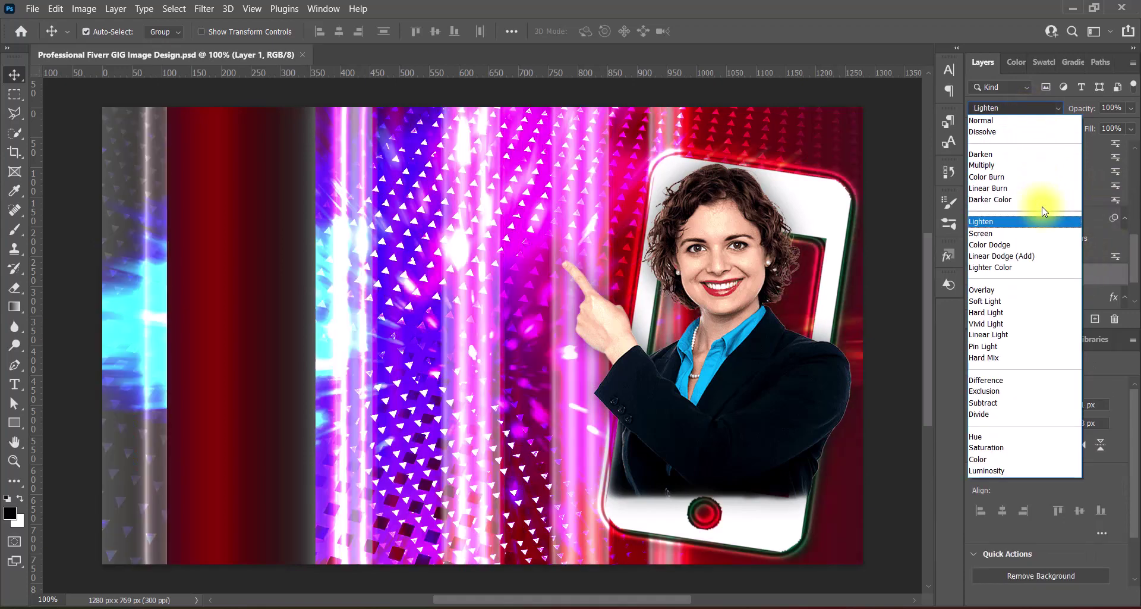
pyautogui.press('Down')
pyautogui.press('Down')
pyautogui.press('Down')
pyautogui.press('Down')
pyautogui.press('Down')
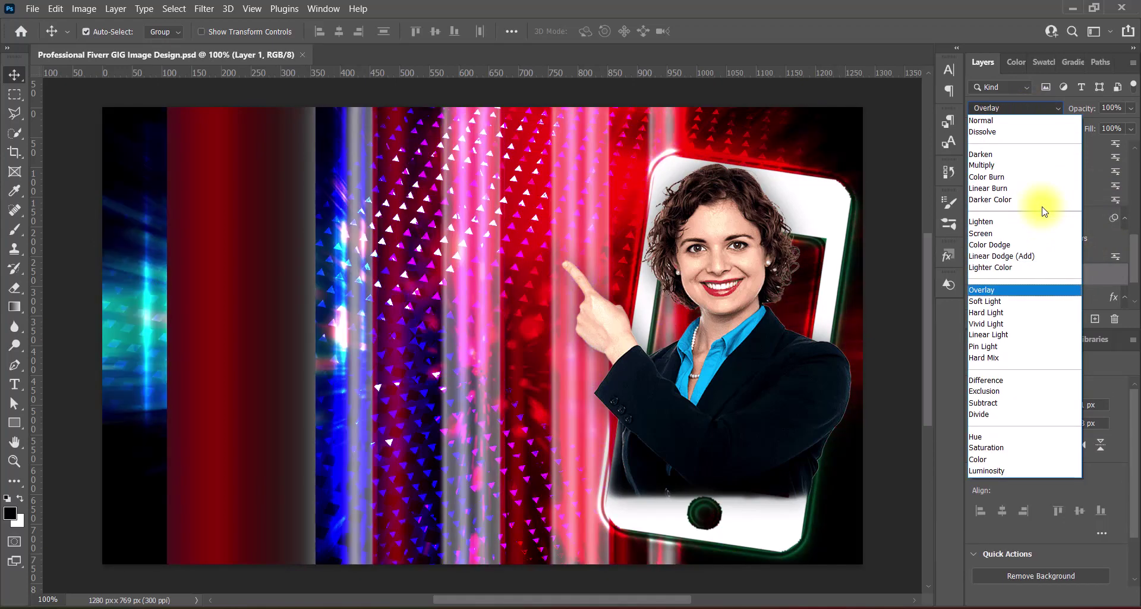
pyautogui.press('Down')
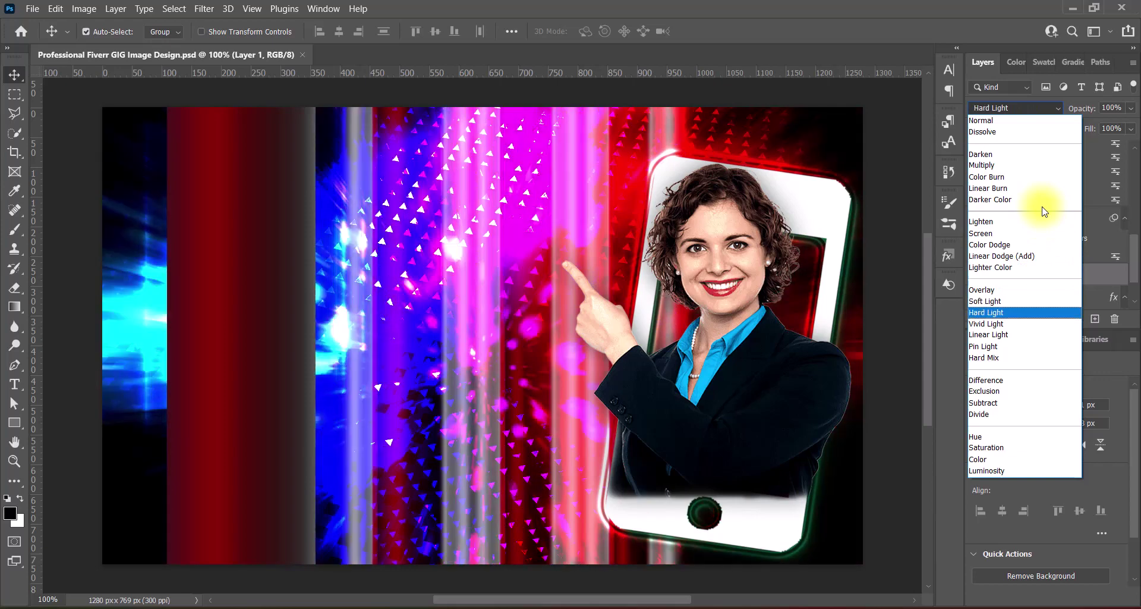
pyautogui.press('Down')
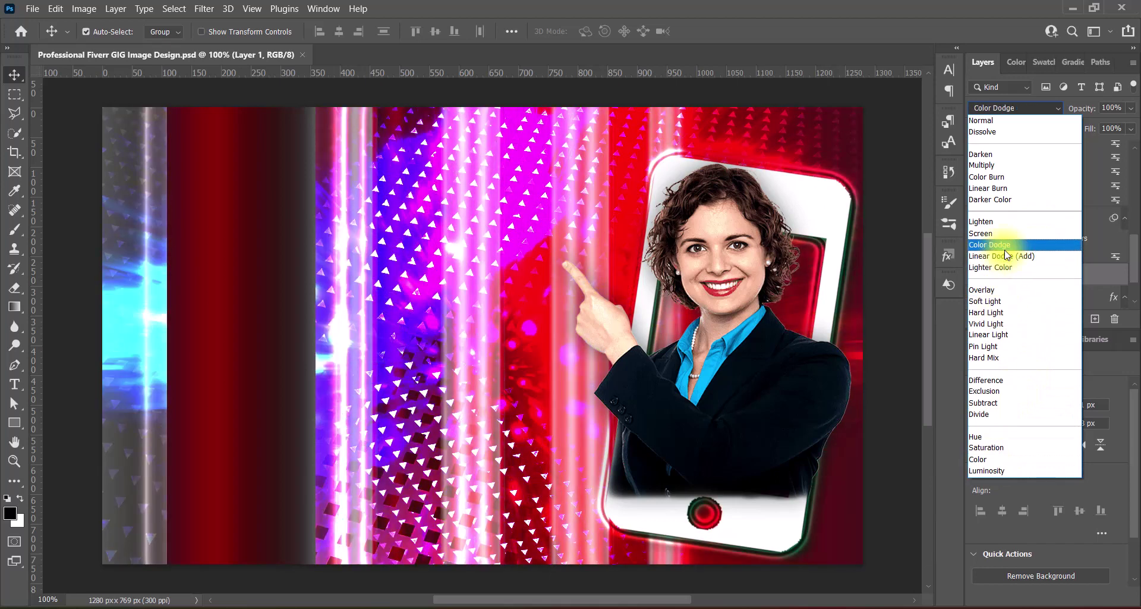
pyautogui.press('Up')
pyautogui.press('Return')
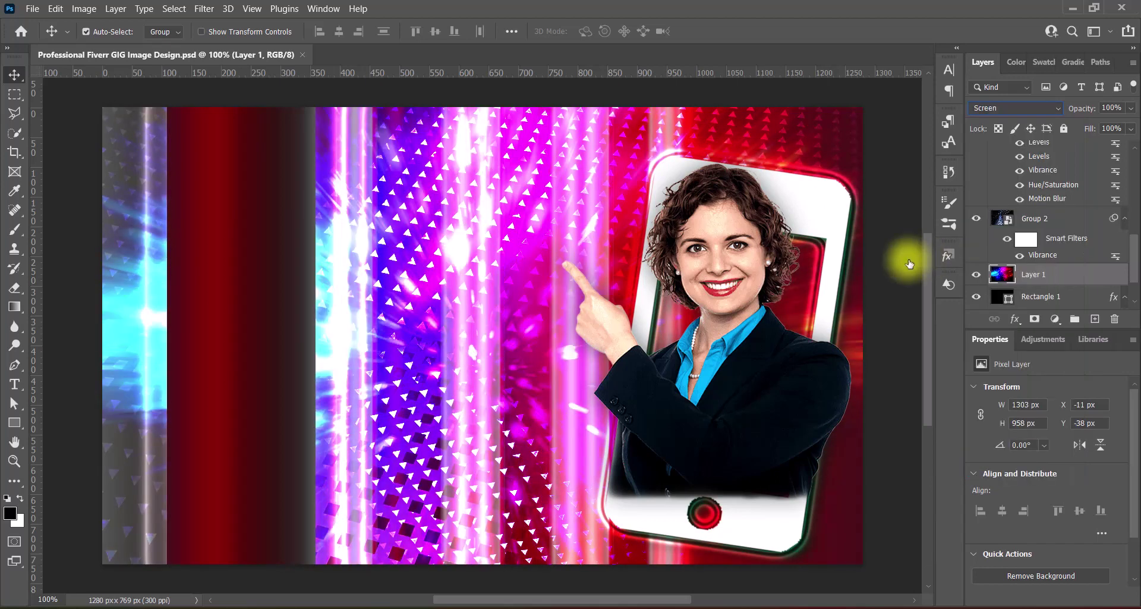
# - Apply a Levels adjustment with the Midtones Darker preset to Group 2
pyautogui.click(1062, 225)
pyautogui.click(84, 8)
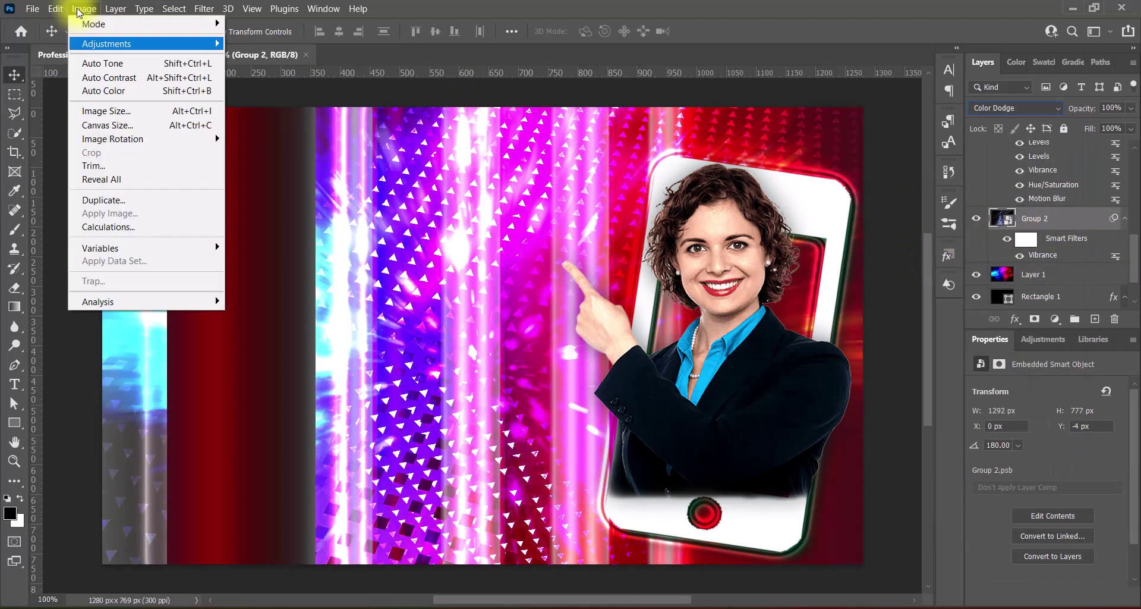
pyautogui.click(321, 57)
pyautogui.click(538, 119)
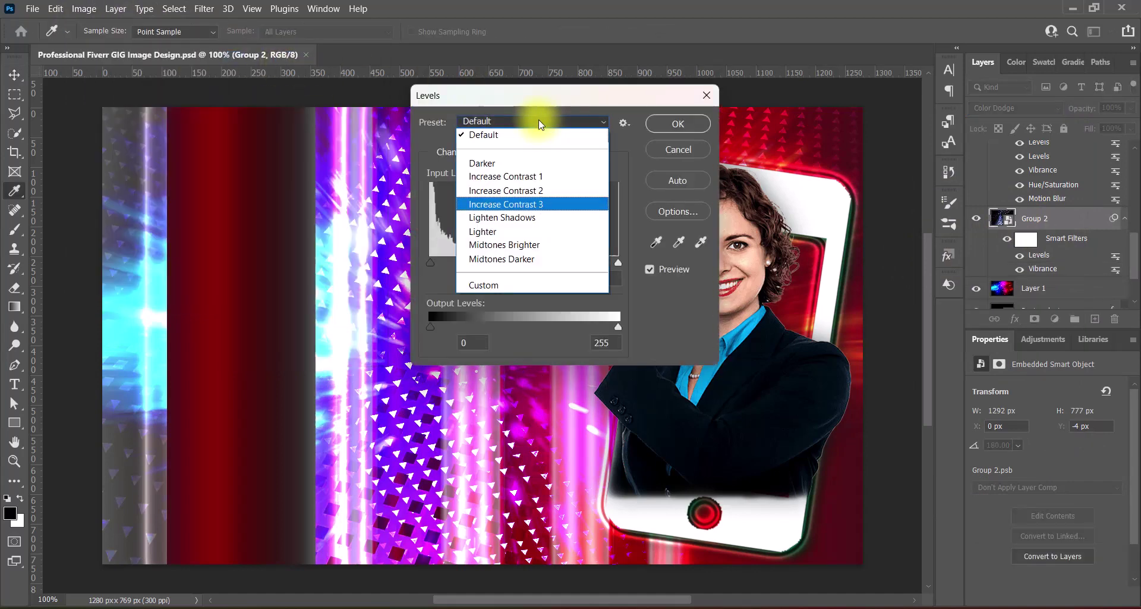
pyautogui.click(520, 259)
pyautogui.click(680, 124)
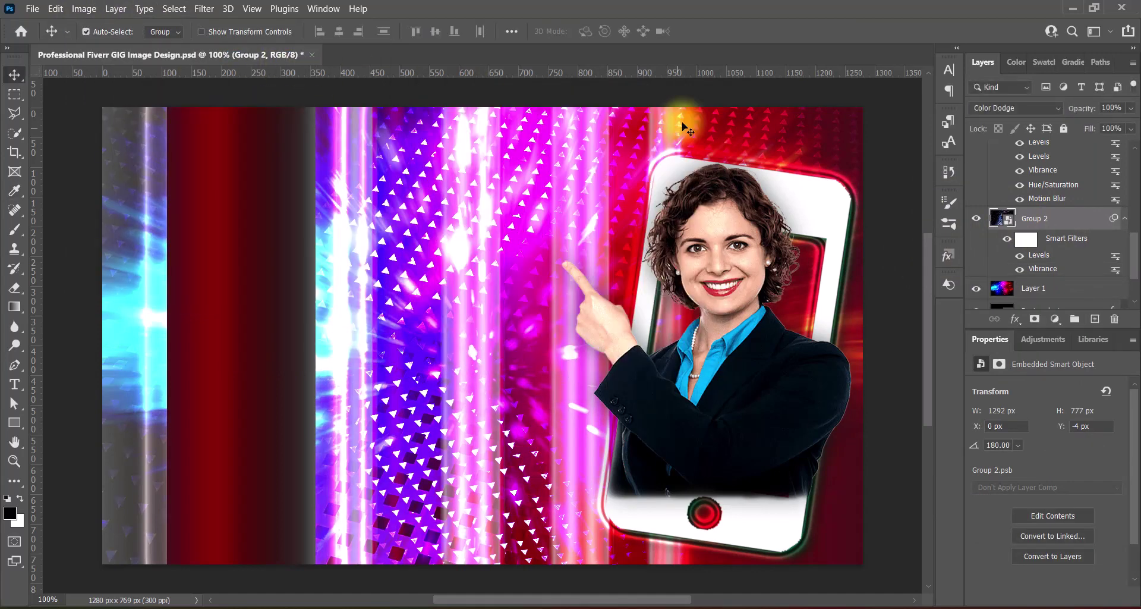
# - Nudge the woman-and-phone layer slightly right and save the document
pyautogui.click(767, 520)
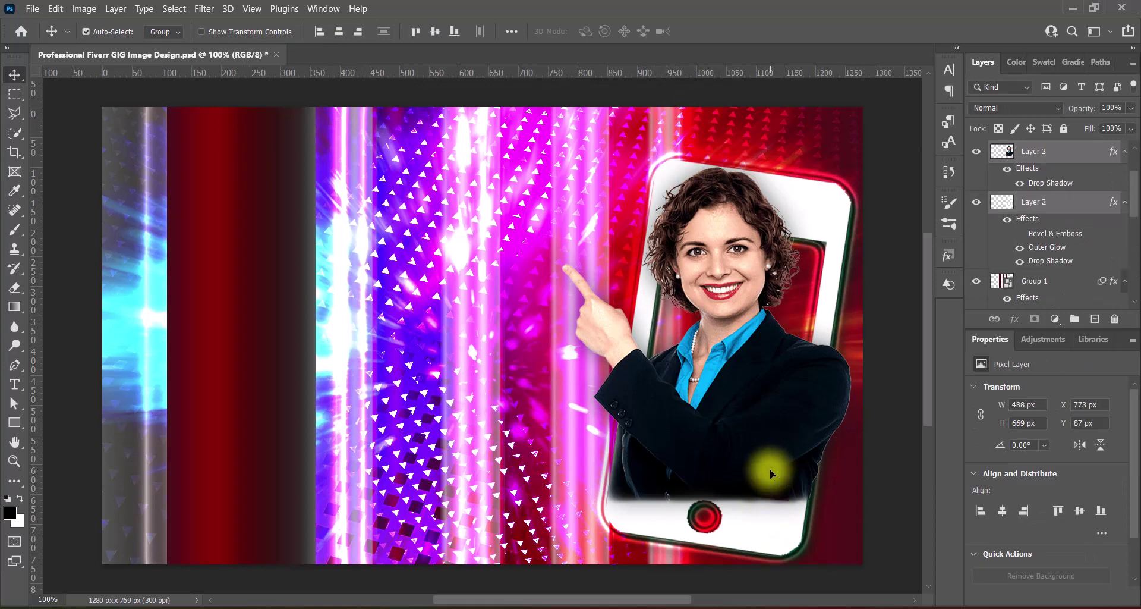
pyautogui.moveTo(797, 224); pyautogui.dragTo(847, 295)
pyautogui.press('Left')
pyautogui.press('Left')
pyautogui.press('Left')
pyautogui.press('Left')
pyautogui.press('Left')
pyautogui.press('Left')
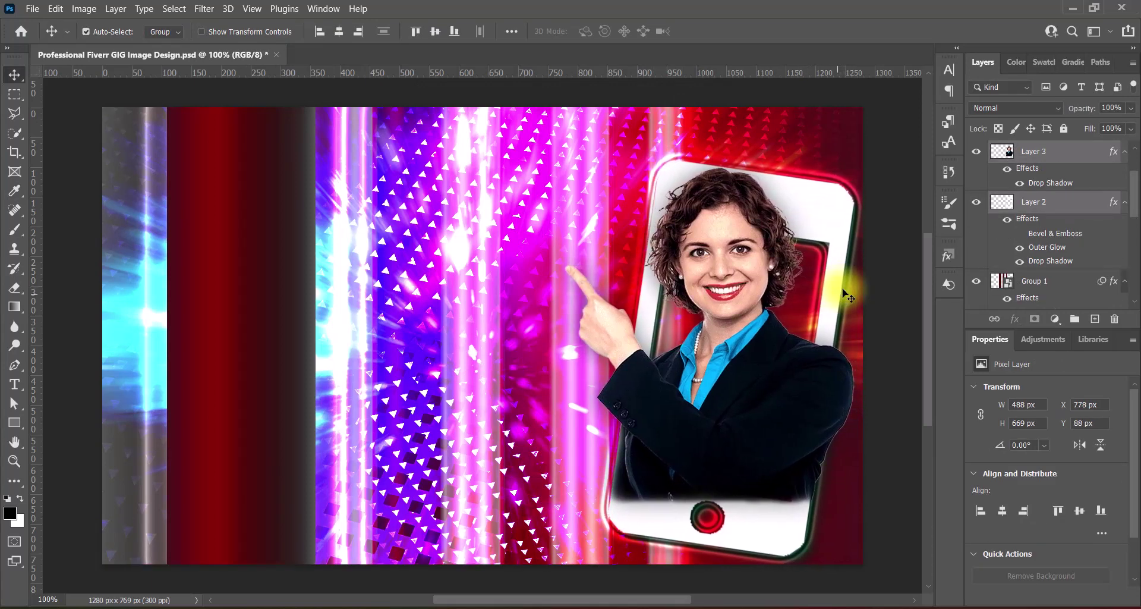
pyautogui.click(897, 352)
pyautogui.hotkey('ctrl', 's')
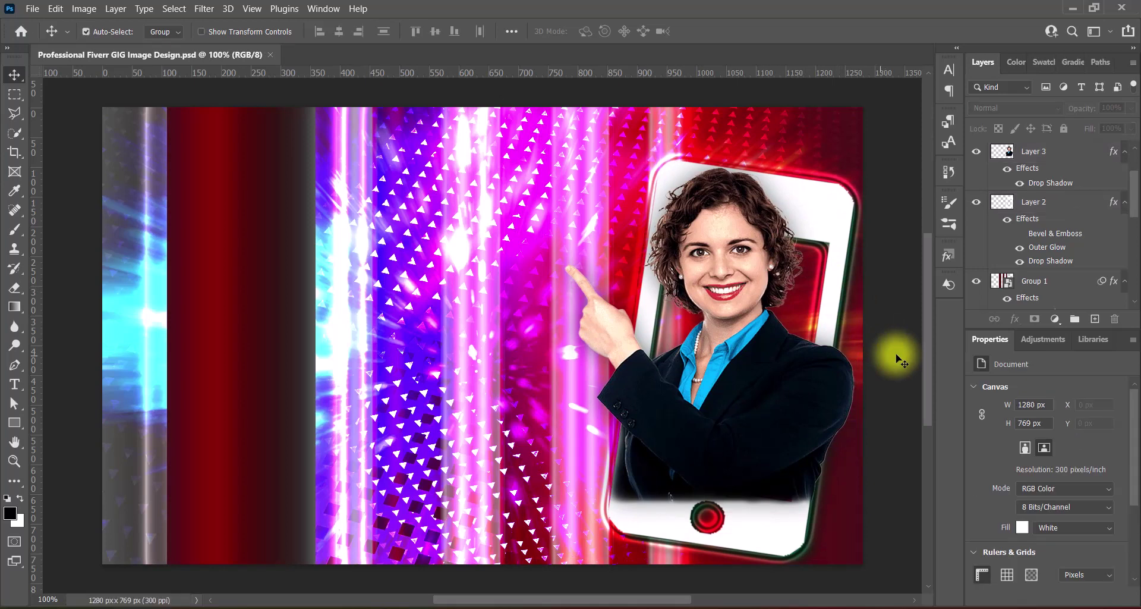
# - Flip the Group 2 background texture horizontally, then vertically, and commit the transform
pyautogui.click(840, 395)
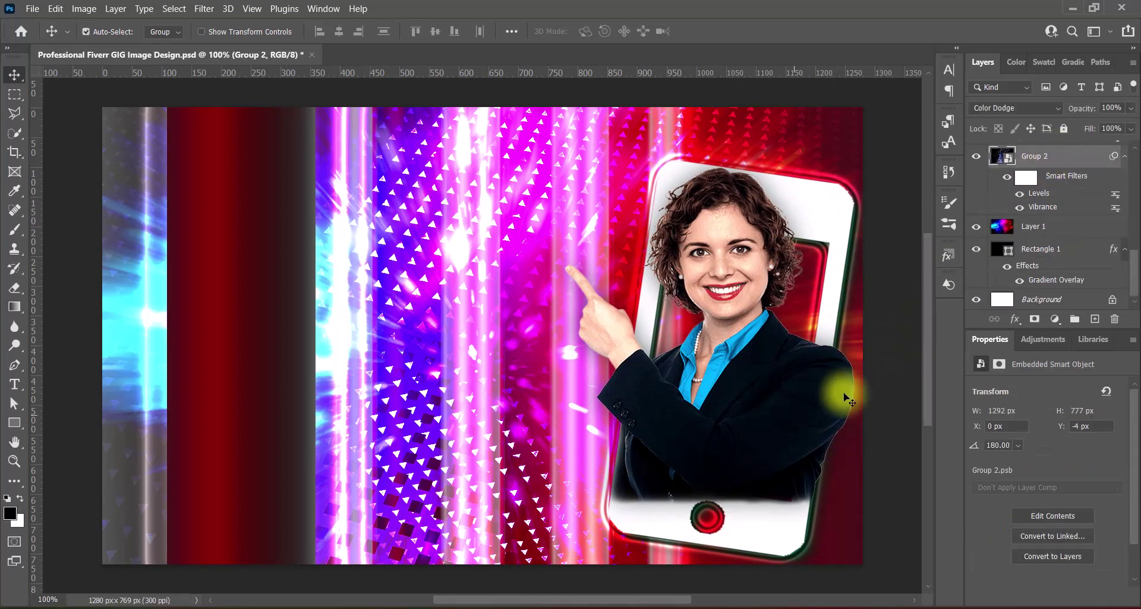
pyautogui.hotkey('ctrl', 't')
pyautogui.click(611, 254)
pyautogui.rightClick(529, 342)
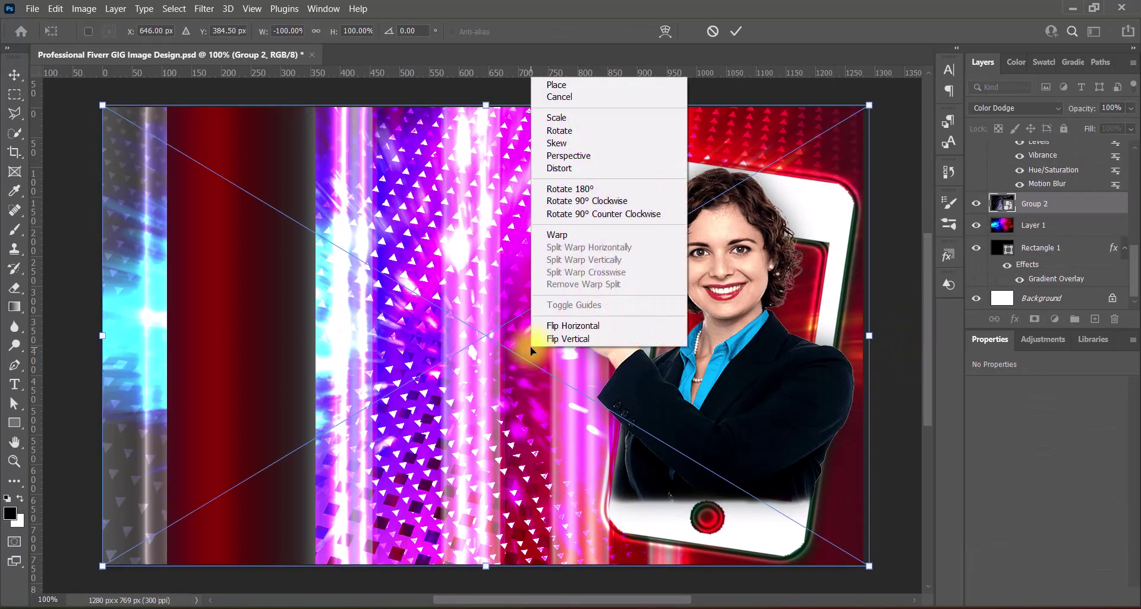
pyautogui.click(553, 342)
pyautogui.rightClick(550, 340)
pyautogui.click(574, 328)
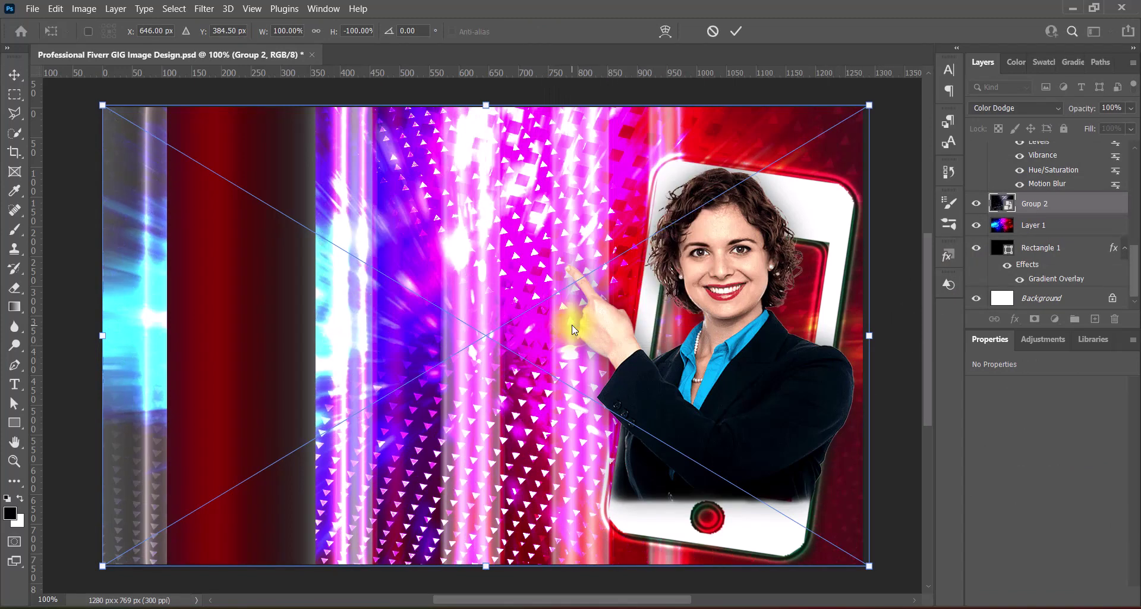
pyautogui.rightClick(572, 329)
pyautogui.click(650, 572)
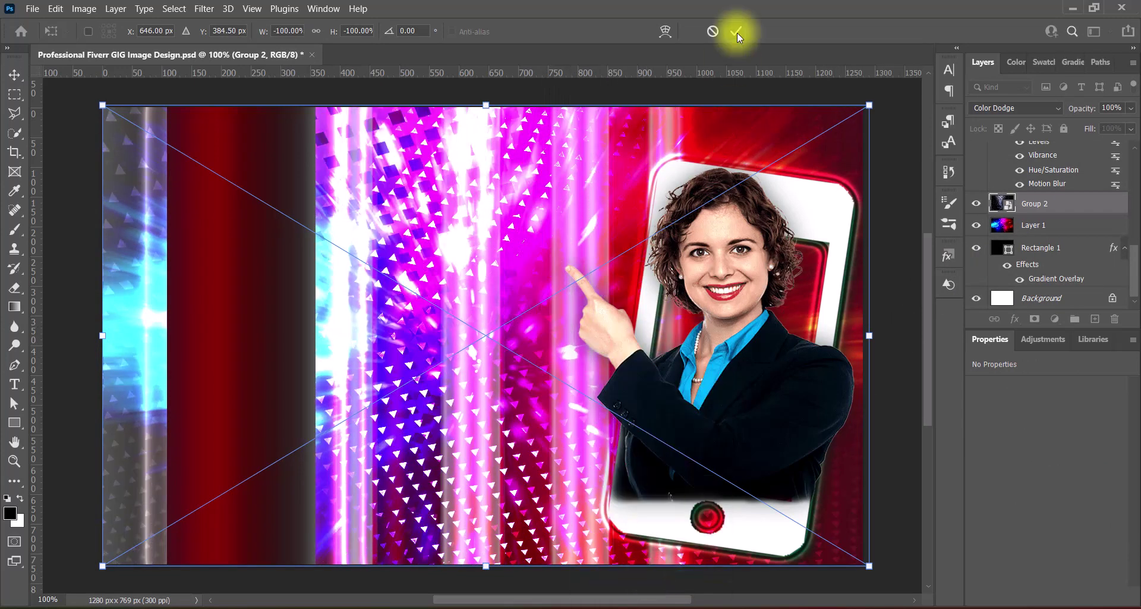
pyautogui.click(736, 31)
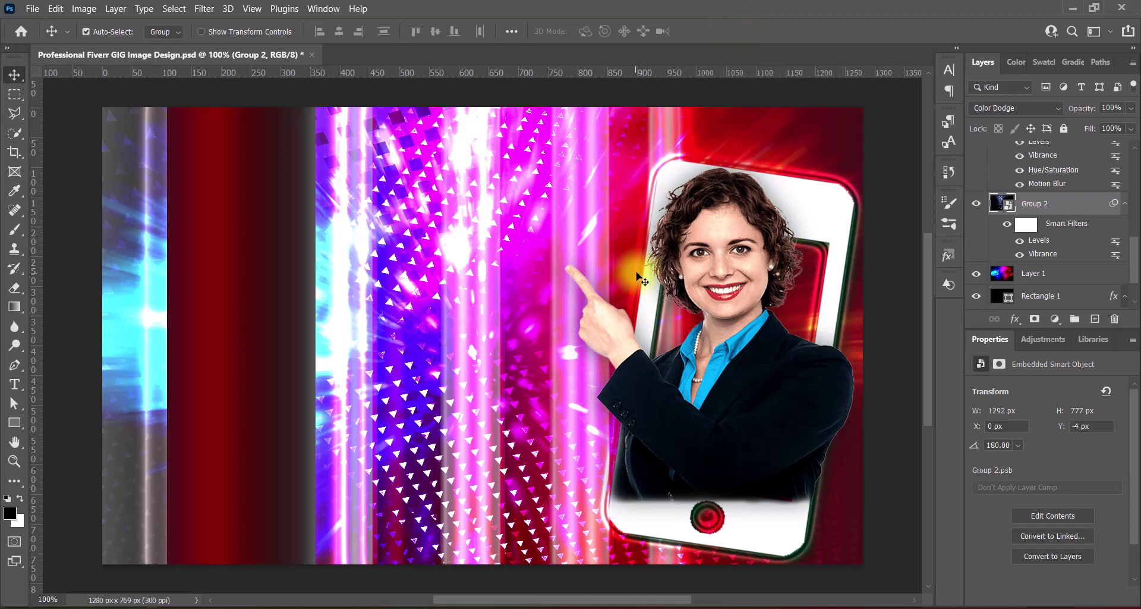
# - Flip the Group 2 background horizontally once more and commit it
pyautogui.hotkey('ctrl', 't')
pyautogui.rightClick(572, 285)
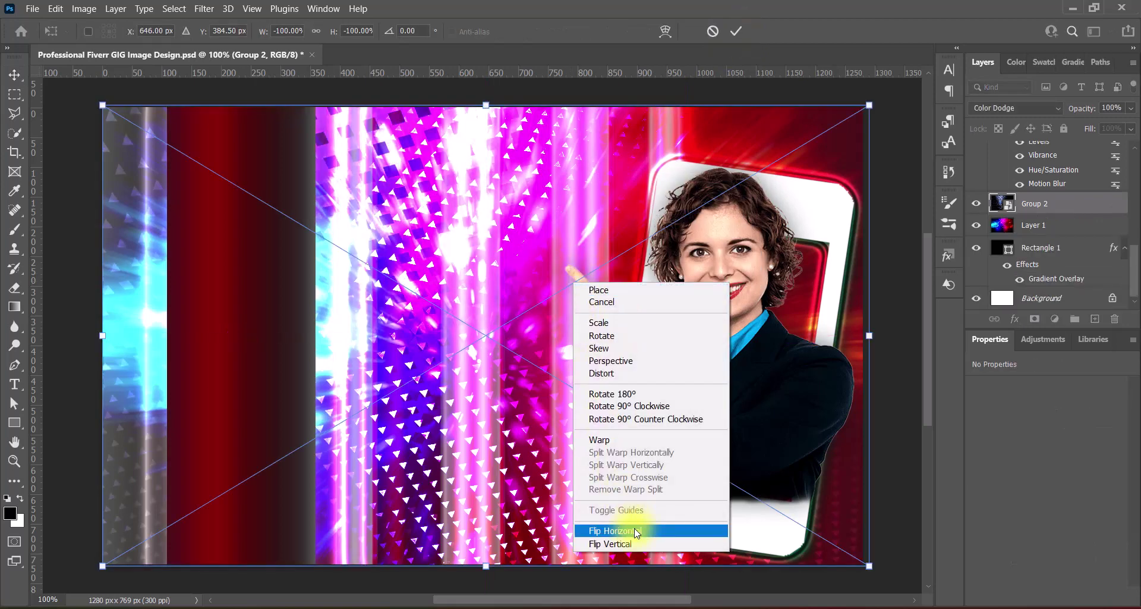
pyautogui.click(639, 527)
pyautogui.click(736, 31)
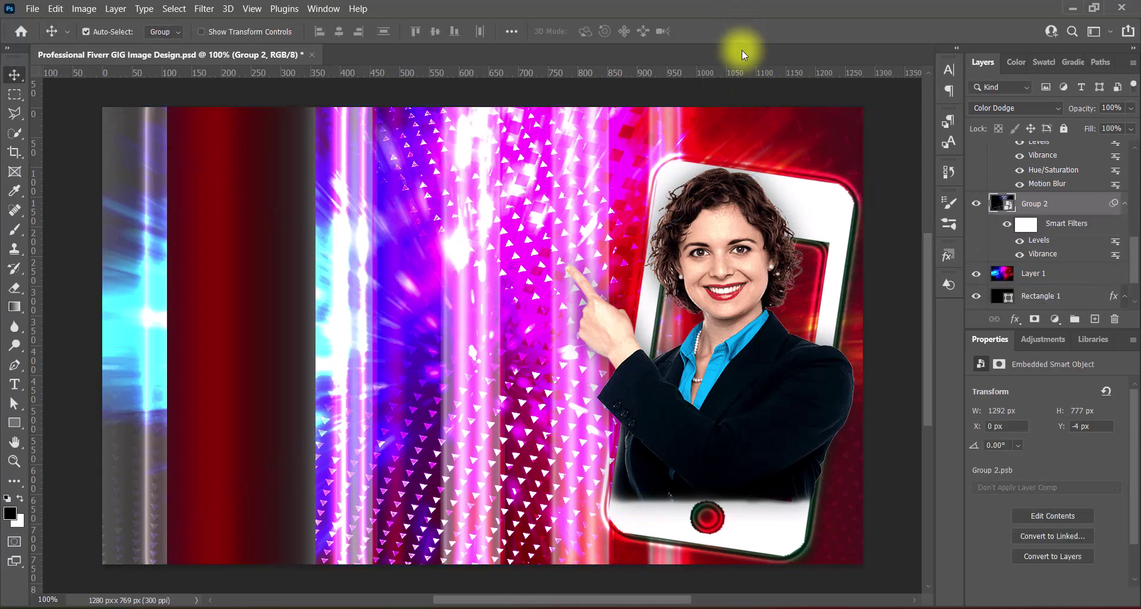
# - On a new layer, type the white title 'Social Media Designs' at the upper left
pyautogui.scroll(5, 994, 204)
pyautogui.click(1093, 136)
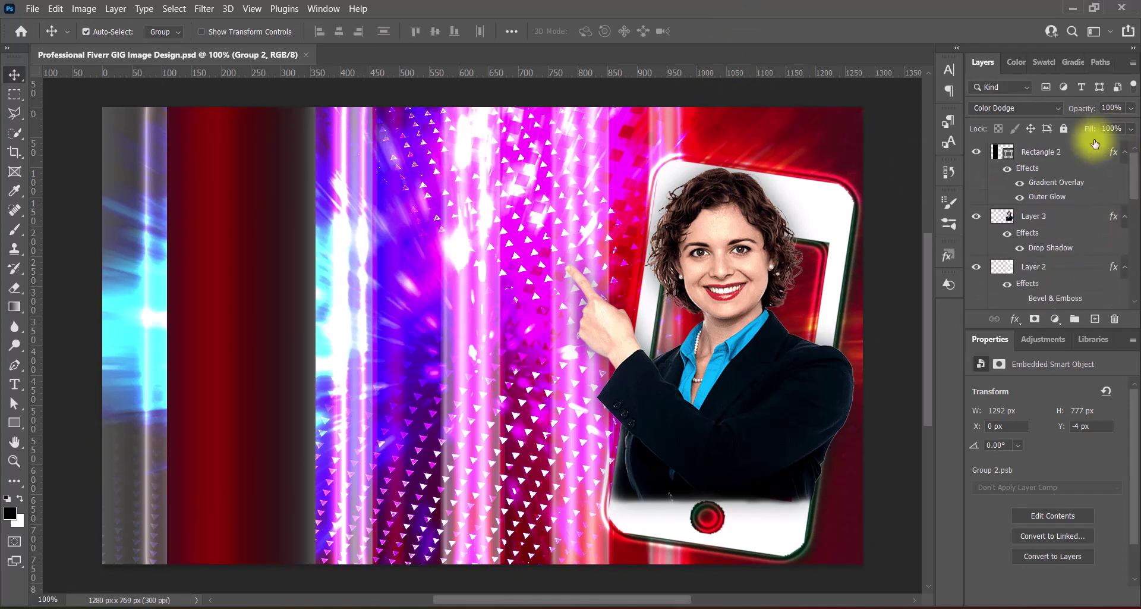
pyautogui.click(1094, 322)
pyautogui.click(14, 384)
pyautogui.click(59, 380)
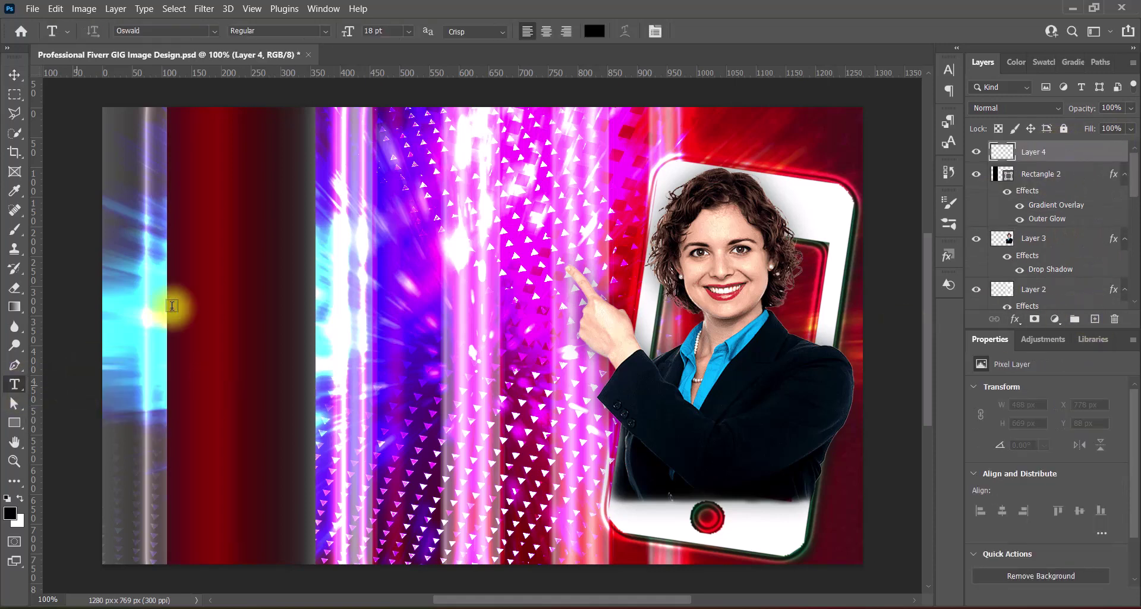
pyautogui.click(594, 31)
pyautogui.click(681, 210)
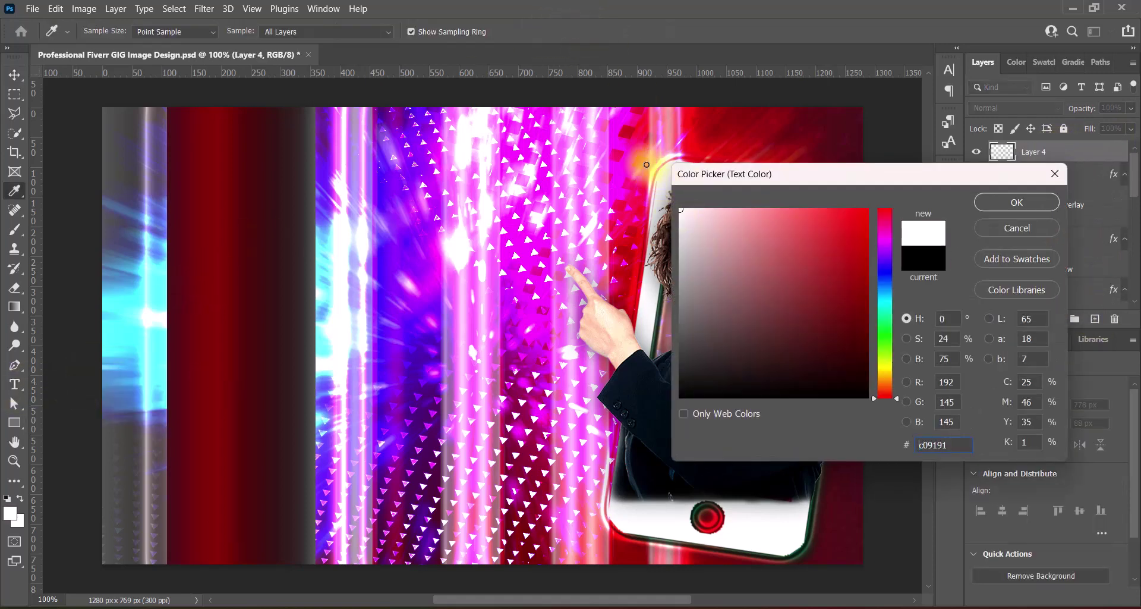
pyautogui.click(986, 202)
pyautogui.click(254, 260)
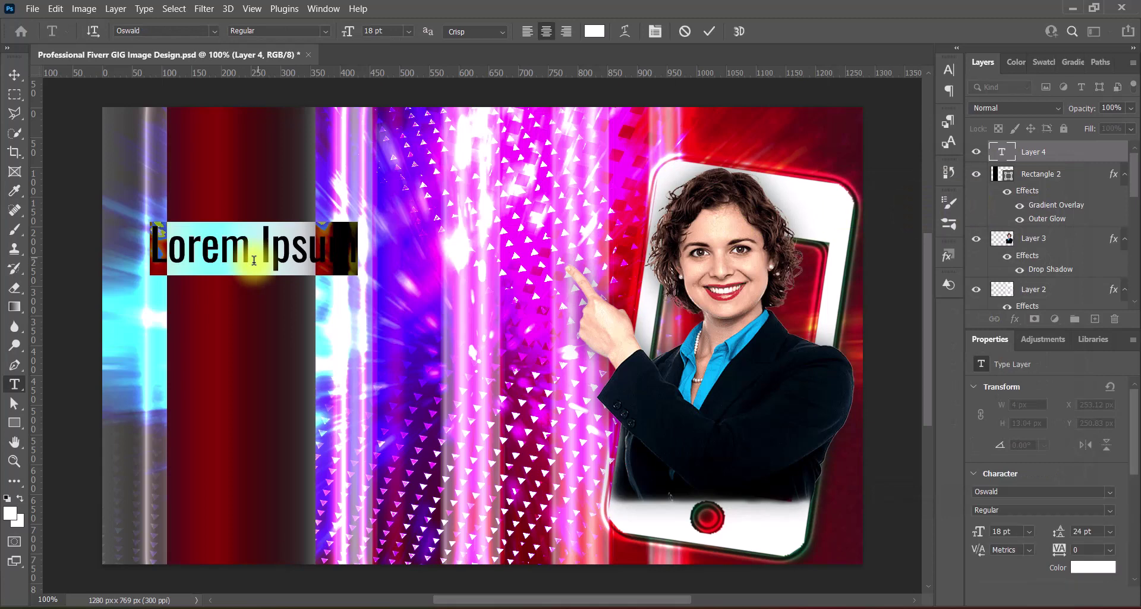
pyautogui.write('Soc')
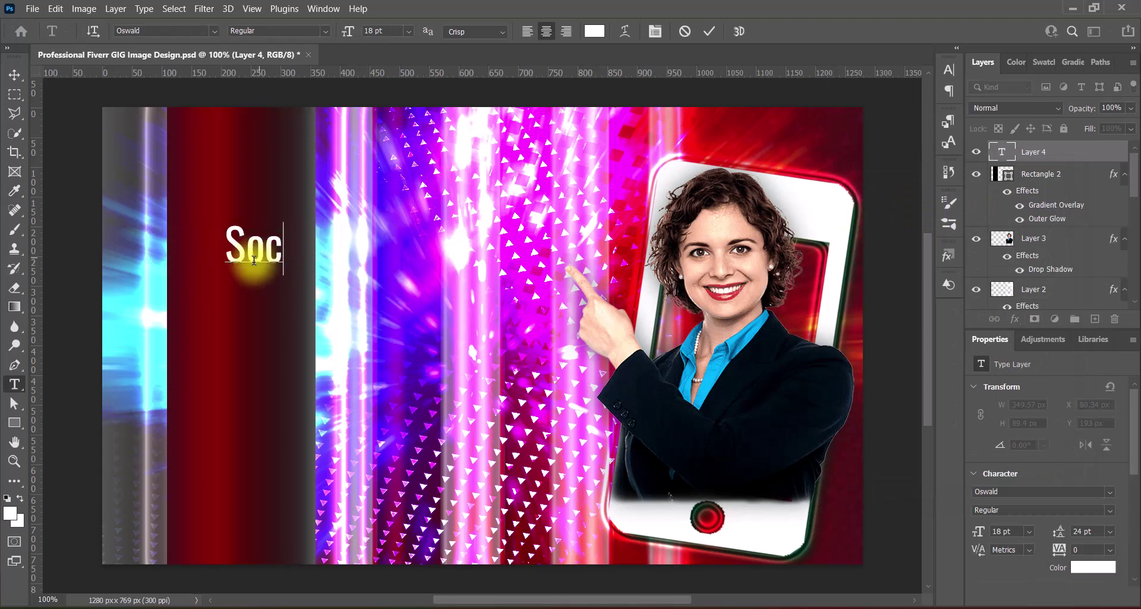
pyautogui.write('ial Media Design')
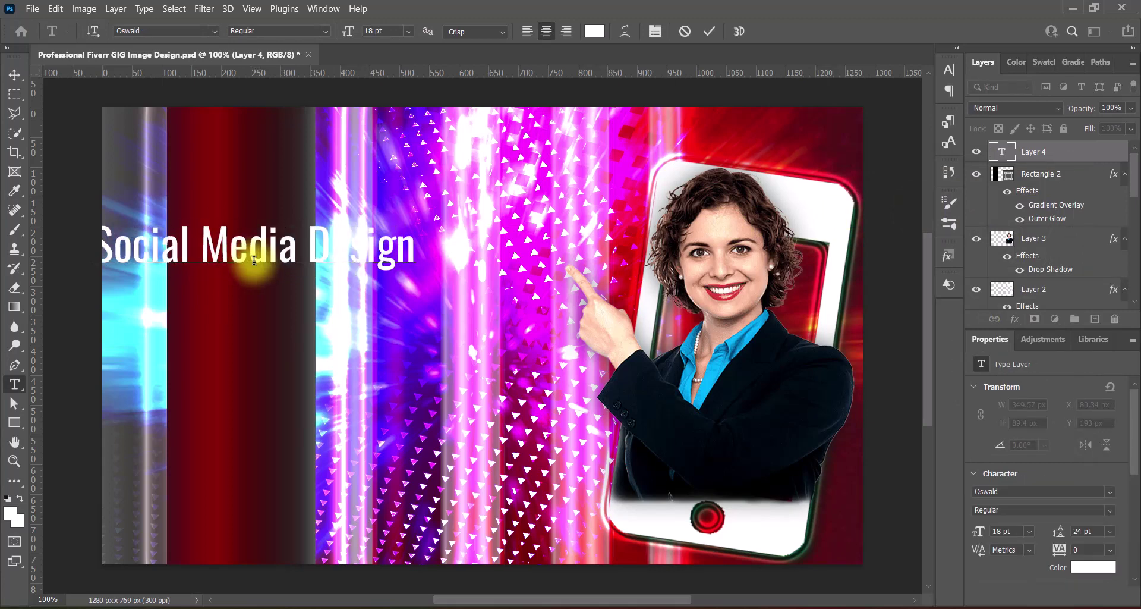
pyautogui.write('s')
# - Format the whole title as SemiBold small caps with Smooth anti-aliasing and commit it
pyautogui.hotkey('ctrl', 'a')
pyautogui.click(948, 71)
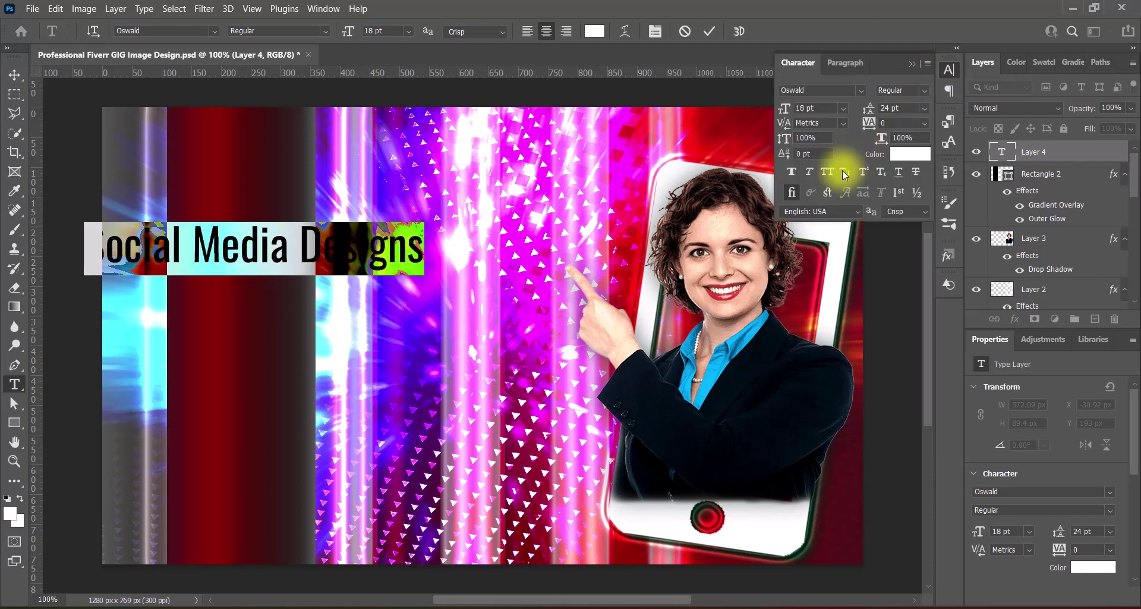
pyautogui.click(844, 172)
pyautogui.click(326, 32)
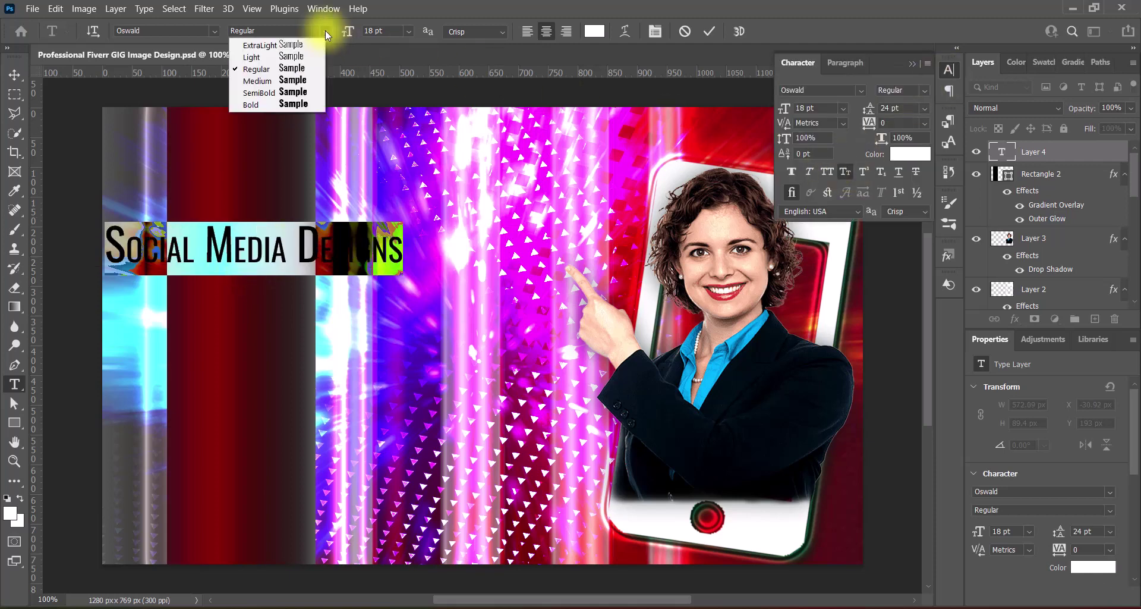
pyautogui.click(302, 93)
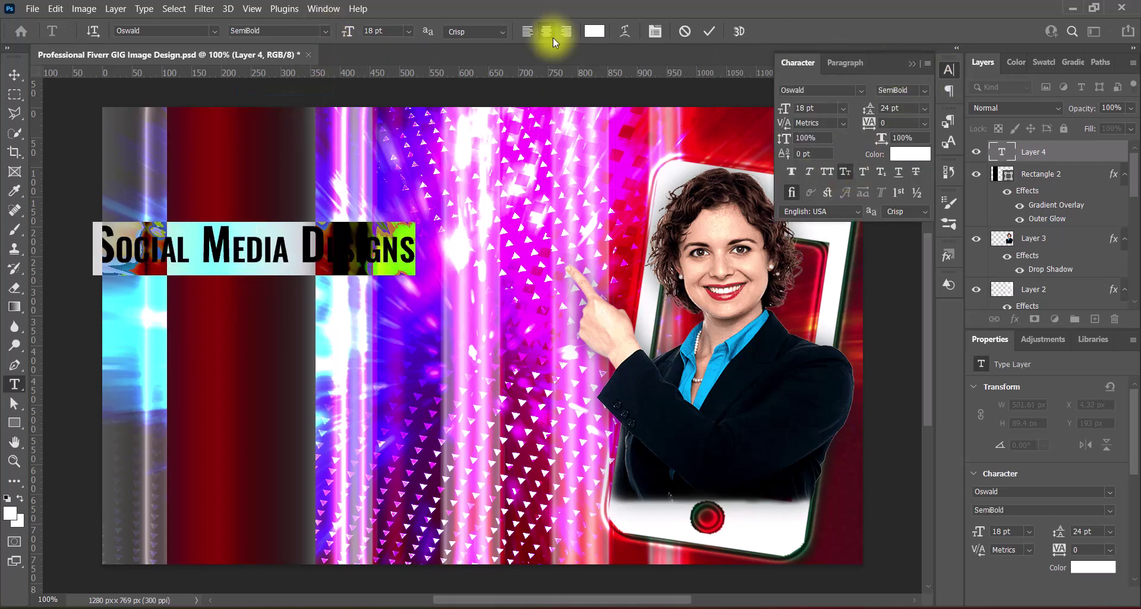
pyautogui.click(494, 32)
pyautogui.click(459, 90)
pyautogui.click(910, 64)
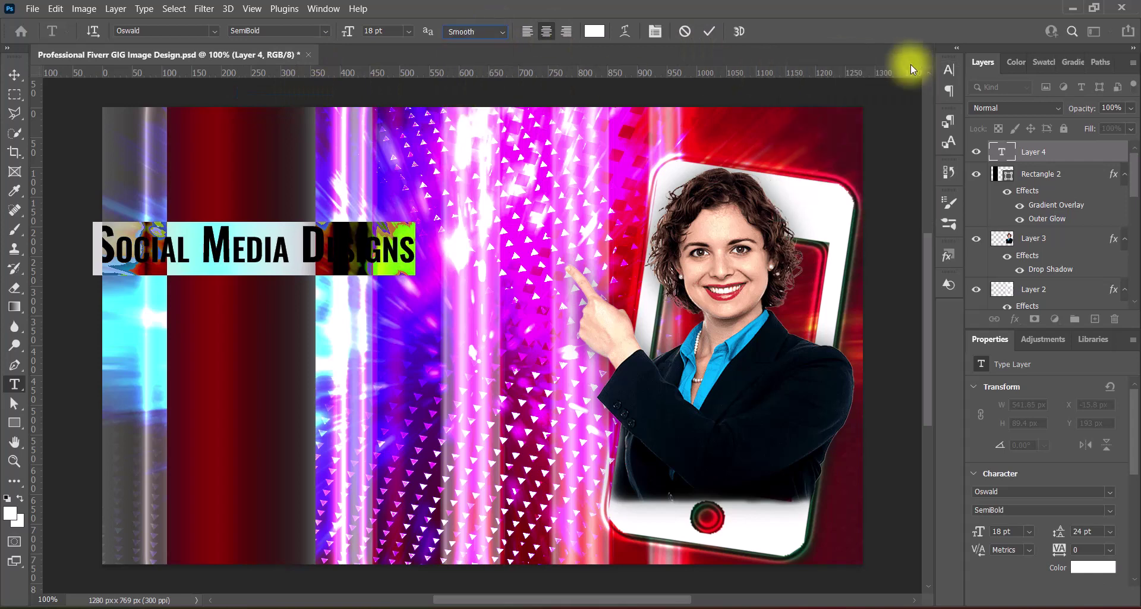
pyautogui.click(710, 31)
pyautogui.click(15, 75)
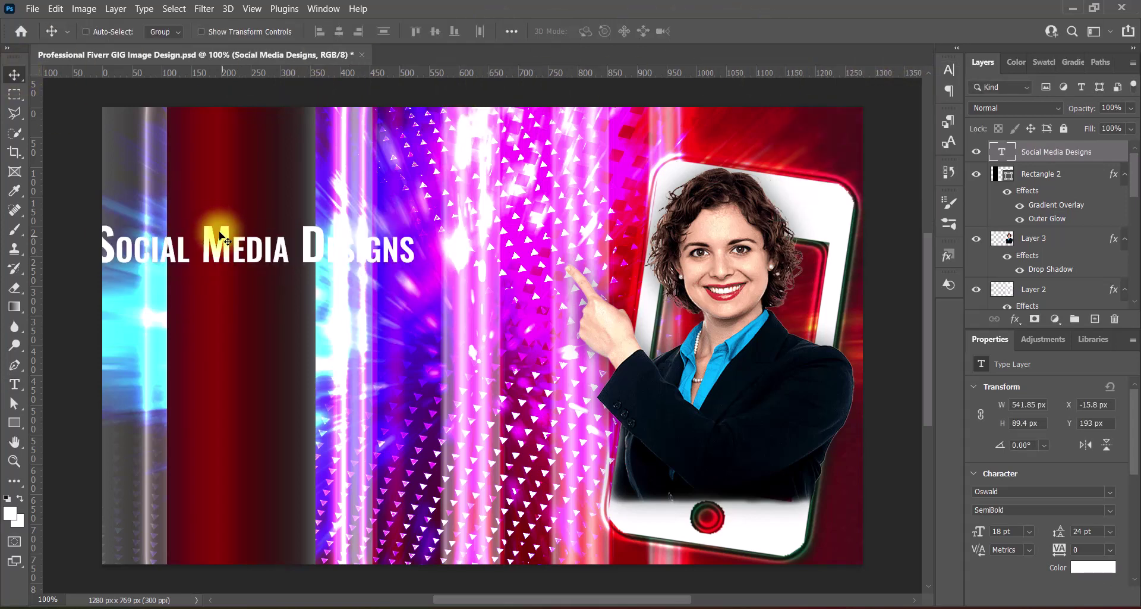
# - Rotate the title 90° counter-clockwise and move it onto the left red band
pyautogui.hotkey('ctrl', 't')
pyautogui.rightClick(245, 245)
pyautogui.click(301, 499)
pyautogui.moveTo(249, 254); pyautogui.dragTo(207, 327)
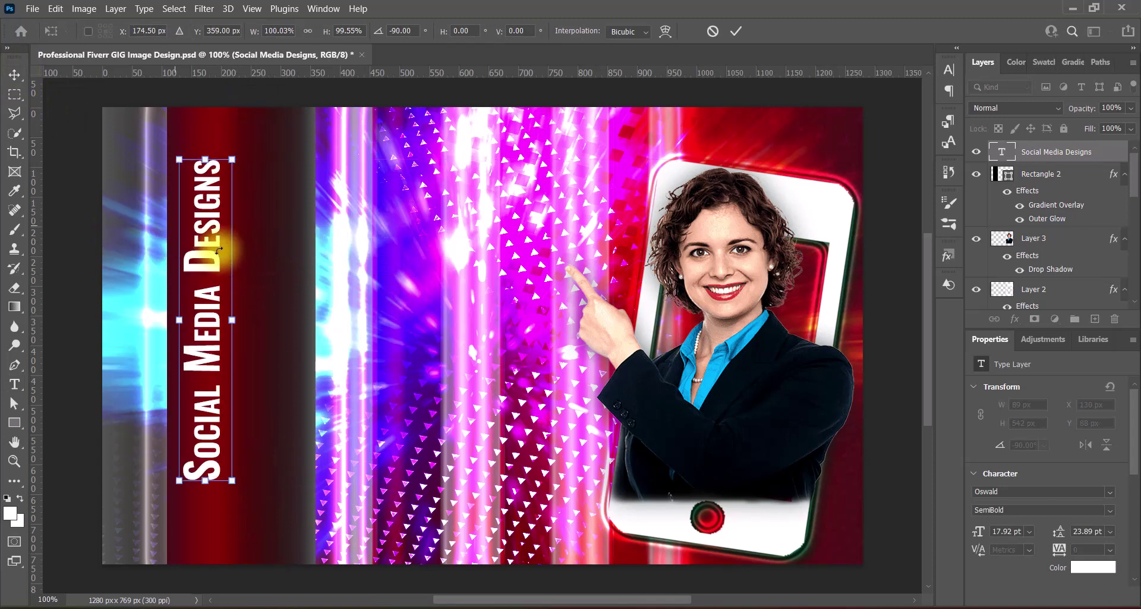
pyautogui.press('Return')
# - Set the title to Franklin Gothic Heavy, Crisp anti-aliasing, at 21 pt
pyautogui.doubleClick(217, 249)
pyautogui.click(216, 30)
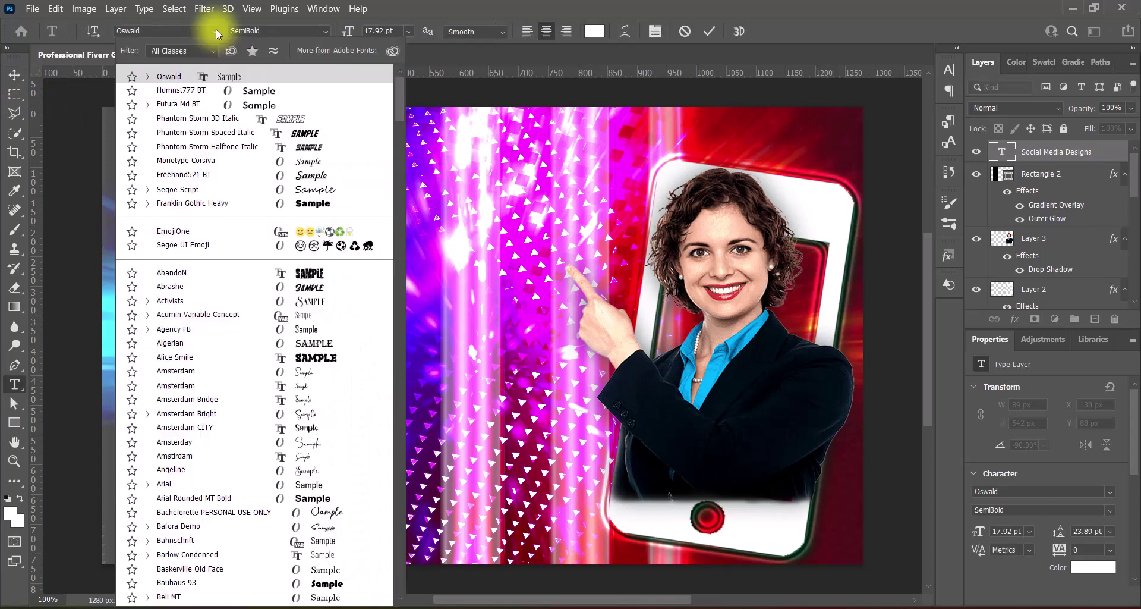
pyautogui.click(321, 202)
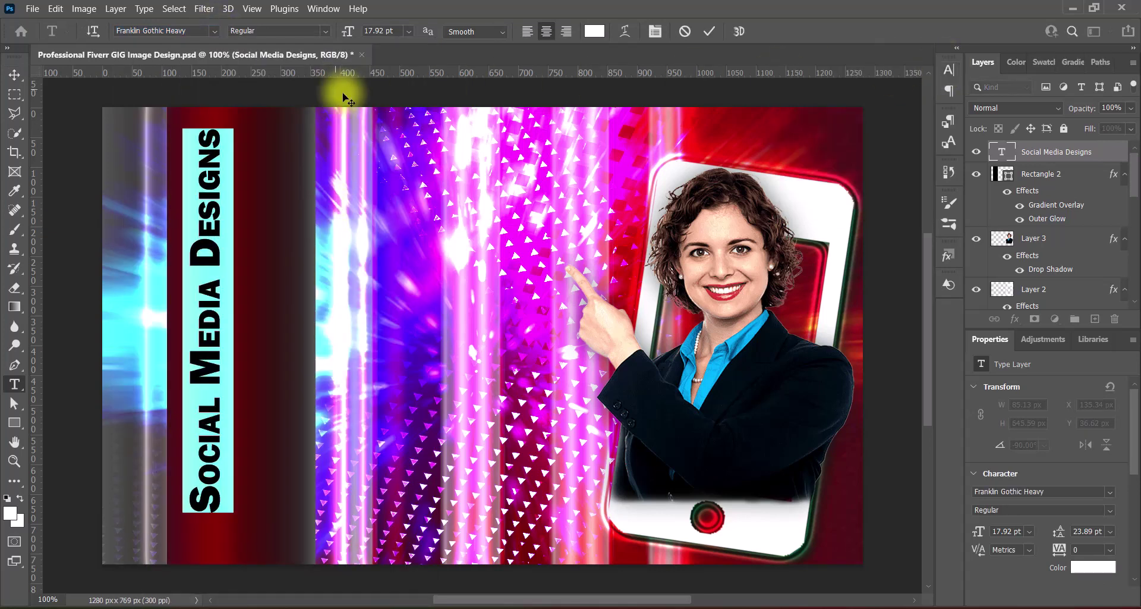
pyautogui.click(475, 31)
pyautogui.click(473, 64)
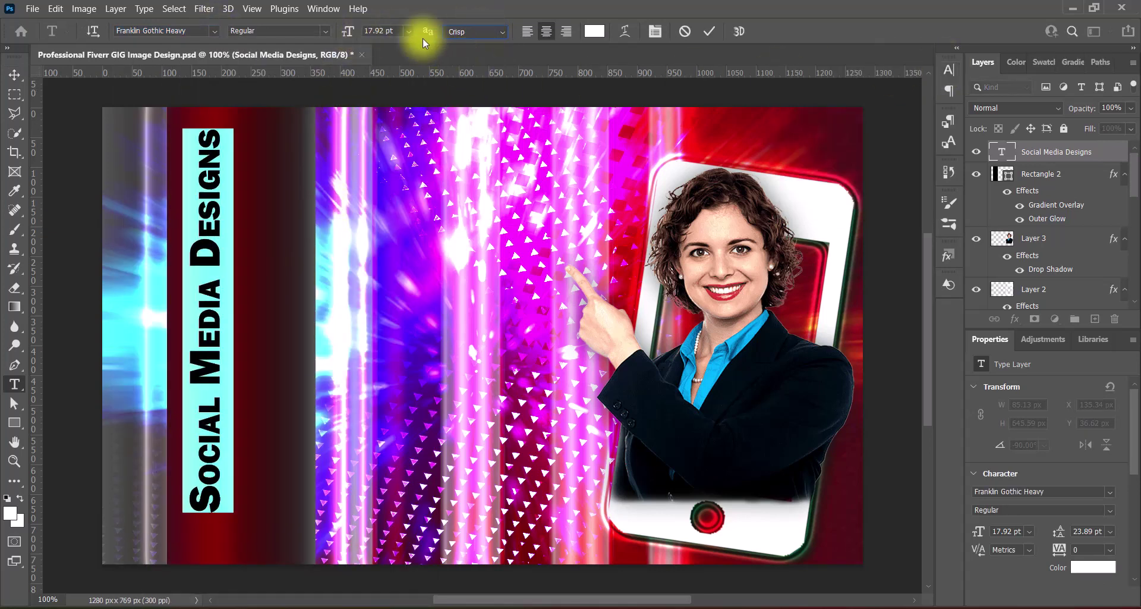
pyautogui.click(409, 31)
pyautogui.click(380, 165)
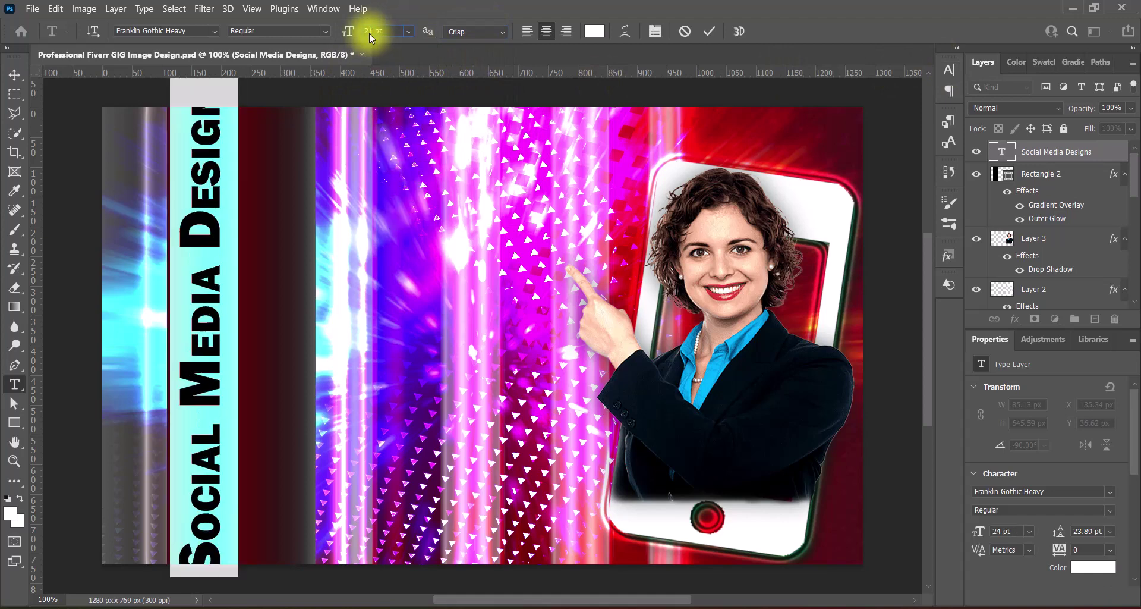
pyautogui.press('Return')
pyautogui.click(709, 30)
pyautogui.press('v')
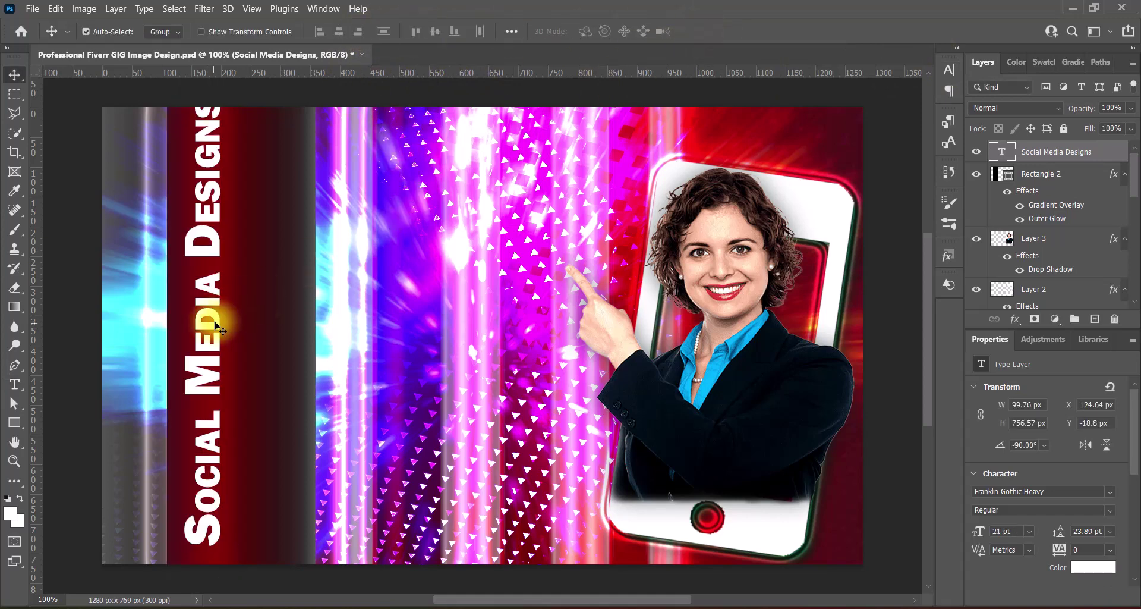
# - Reduce the title to 18 pt and set its tracking to 50
pyautogui.doubleClick(217, 327)
pyautogui.click(411, 32)
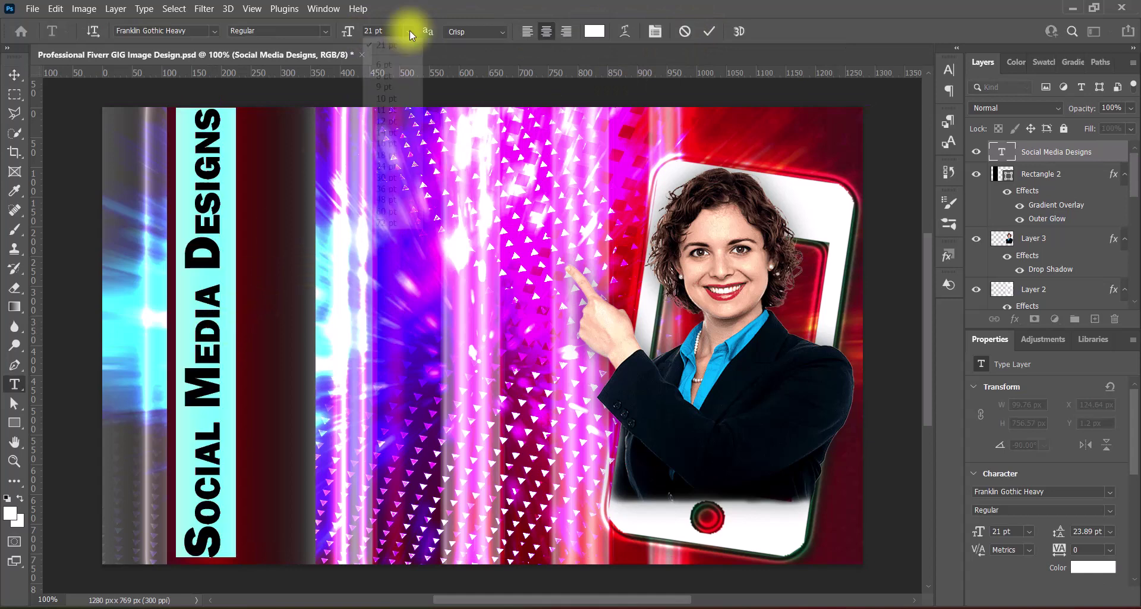
pyautogui.click(400, 156)
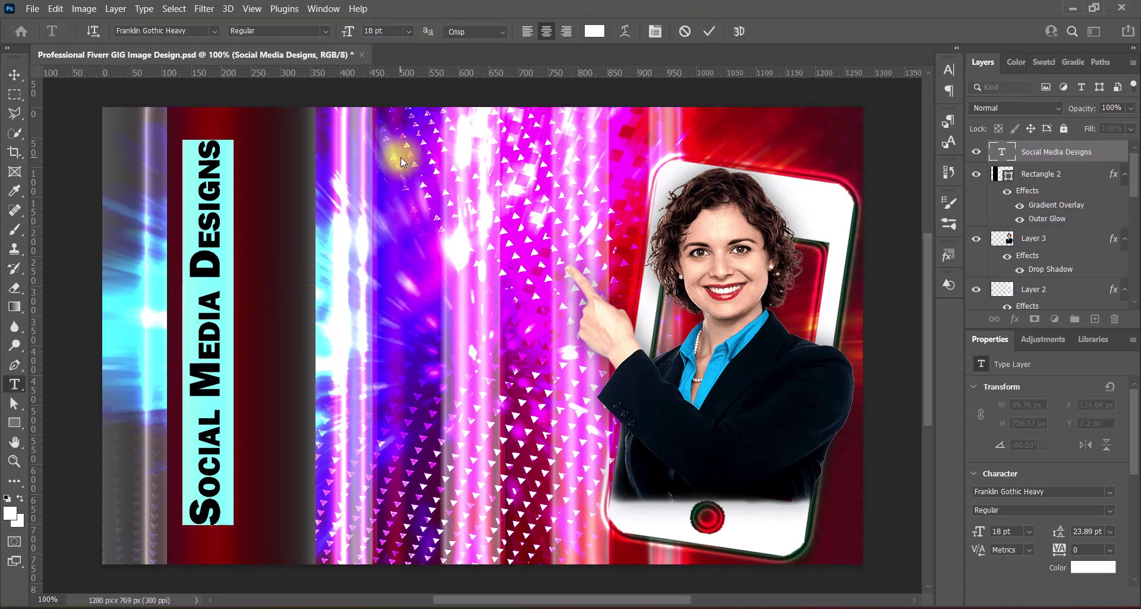
pyautogui.click(949, 70)
pyautogui.click(925, 123)
pyautogui.click(900, 266)
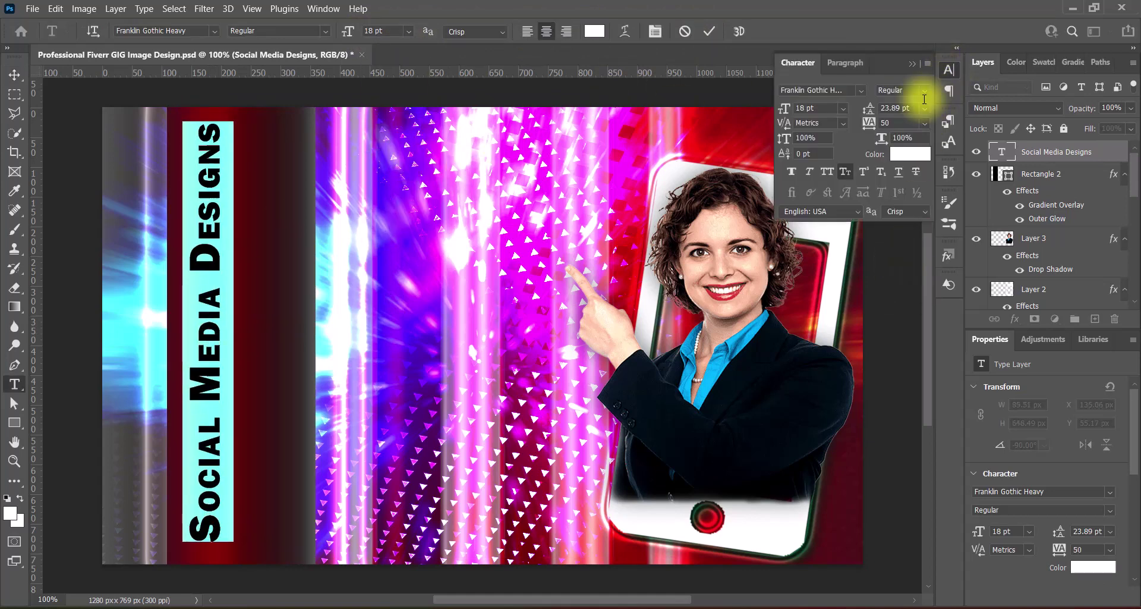
pyautogui.click(949, 69)
pyautogui.click(709, 31)
pyautogui.press('v')
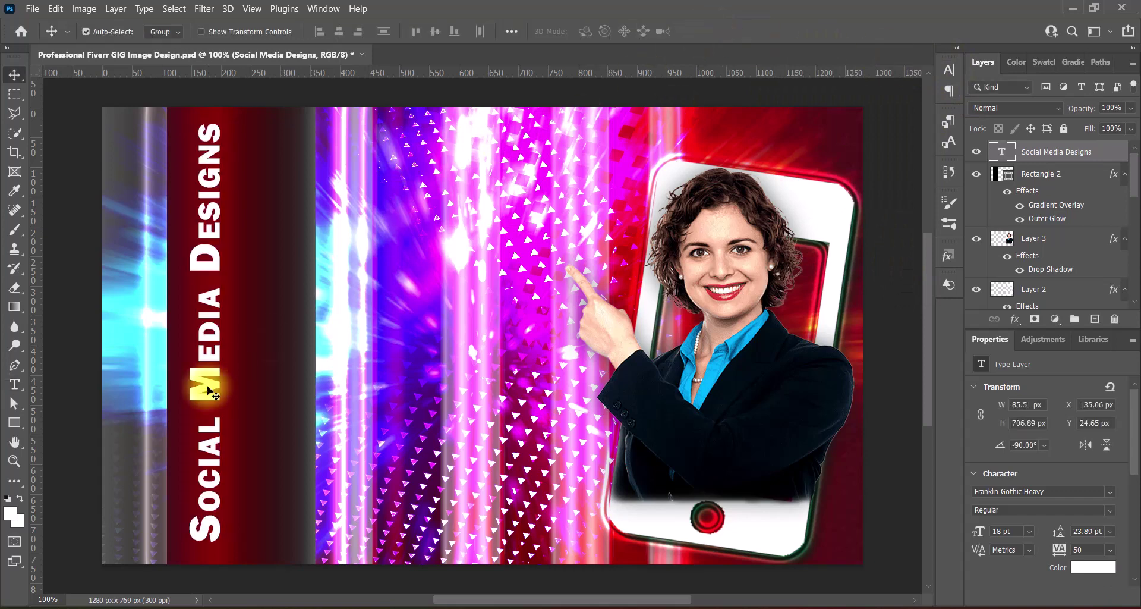
# - Scale the vertical title to about 103% and nudge it slightly left and down
pyautogui.hotkey('ctrl', 't')
pyautogui.moveTo(234, 331); pyautogui.dragTo(233, 324)
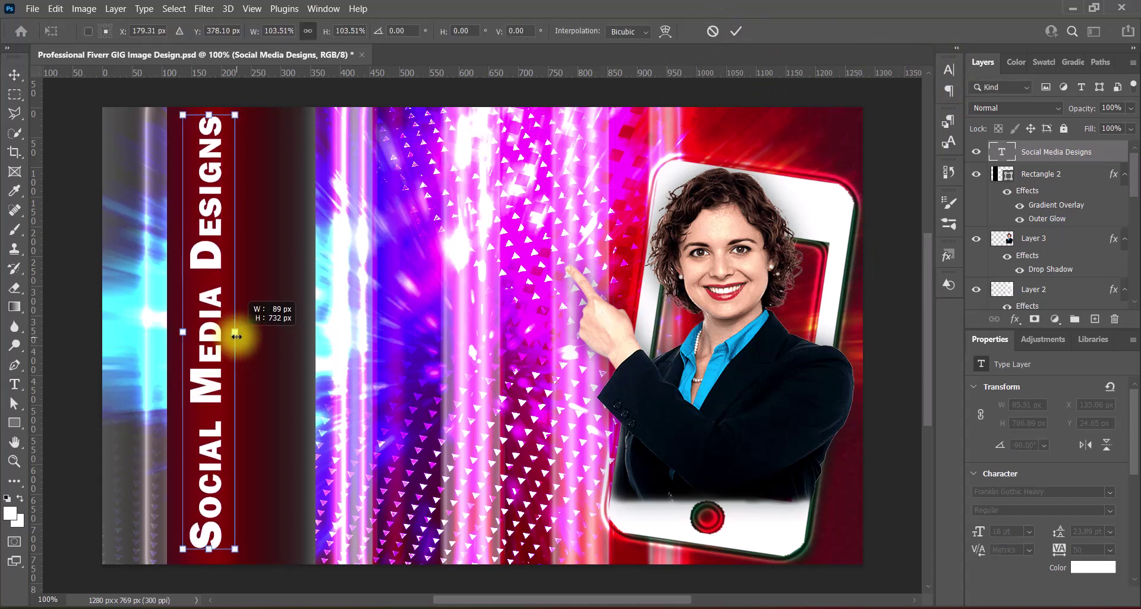
pyautogui.moveTo(216, 264); pyautogui.dragTo(209, 269)
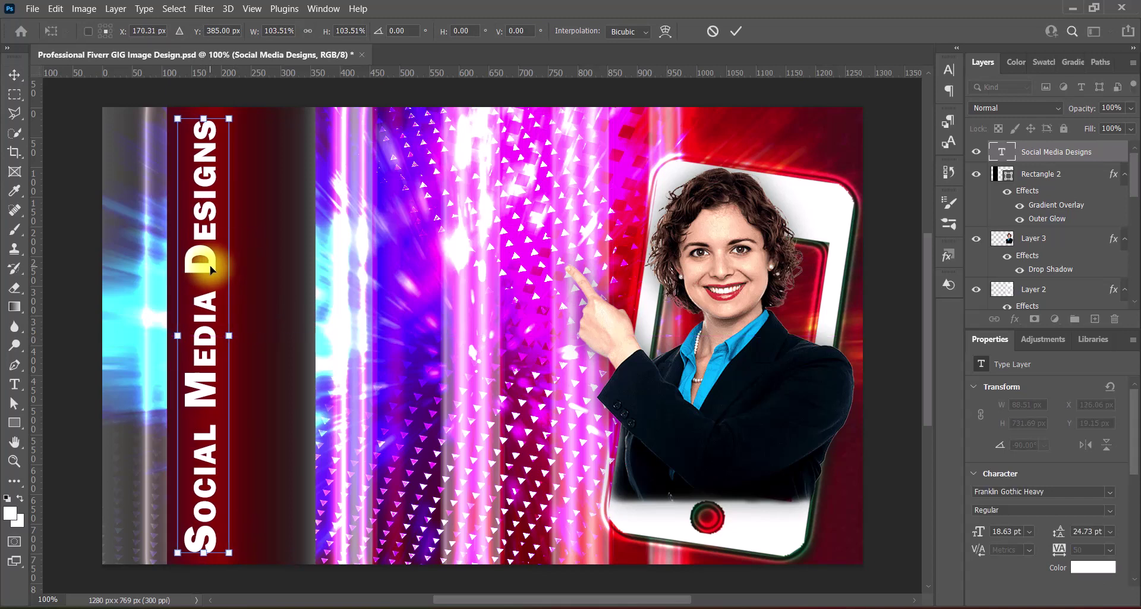
pyautogui.press('Return')
# - Open Blending Options for the title layer and add a drop shadow with reduced size
pyautogui.rightClick(999, 151)
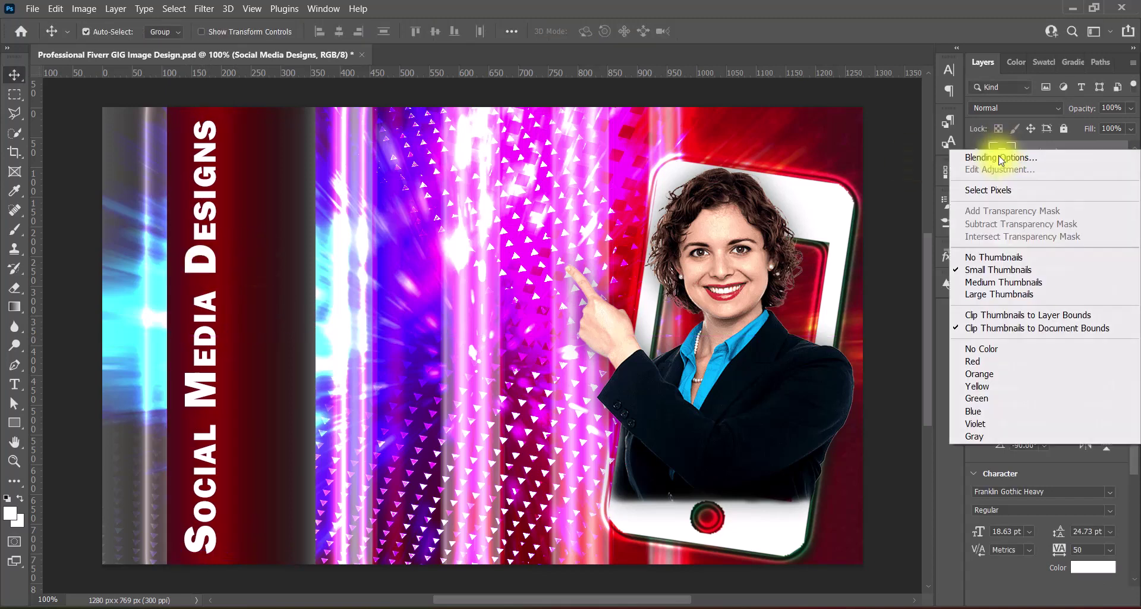
pyautogui.click(1011, 156)
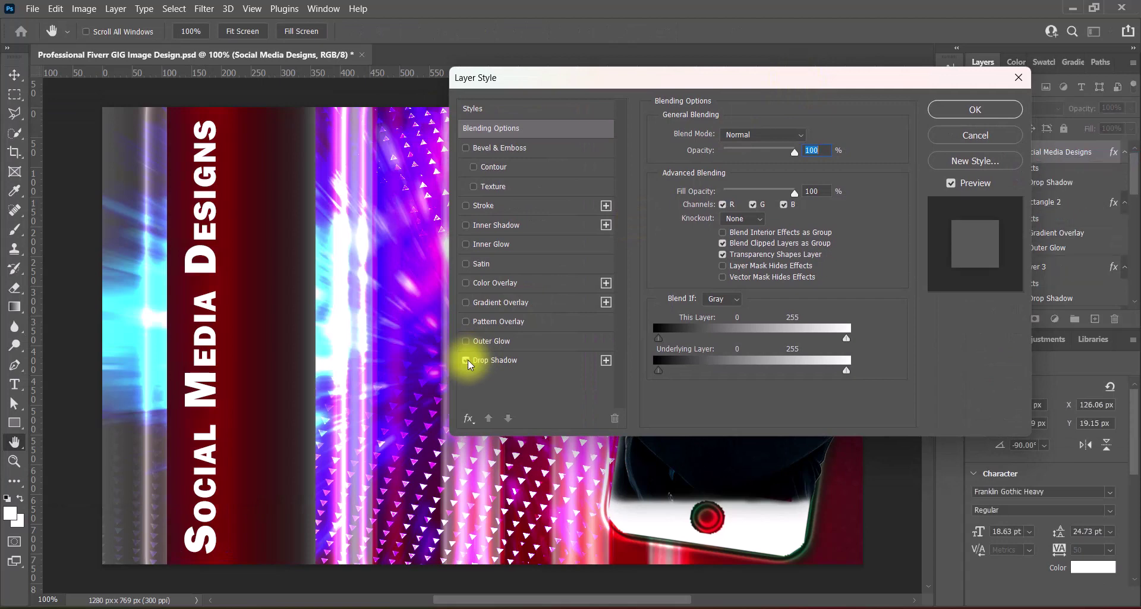
pyautogui.click(469, 359)
pyautogui.moveTo(742, 231); pyautogui.dragTo(728, 238)
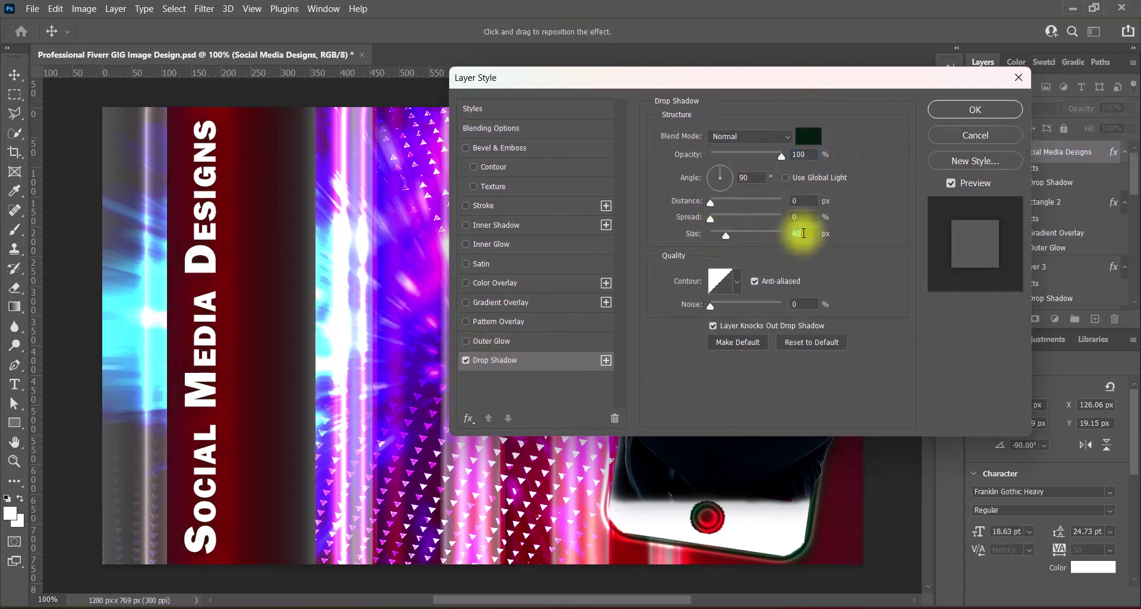
pyautogui.write('51')
# - Add a second drop shadow with distance 3, spread 0 and size 6, and apply it
pyautogui.click(606, 360)
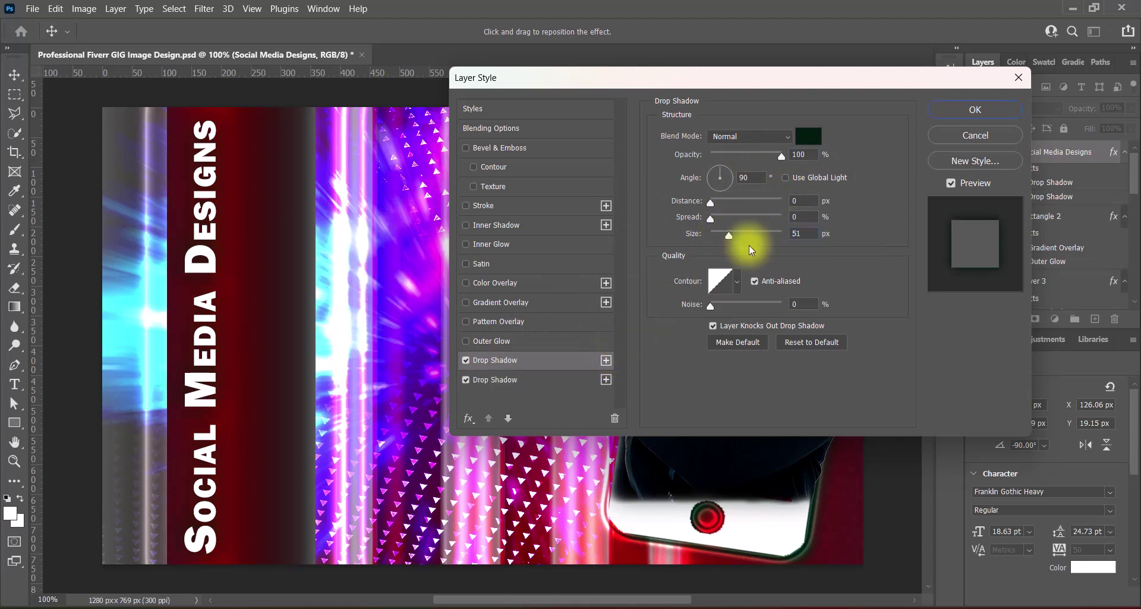
pyautogui.write('6')
pyautogui.press('Tab')
pyautogui.write('6')
pyautogui.press('Tab')
pyautogui.write('6')
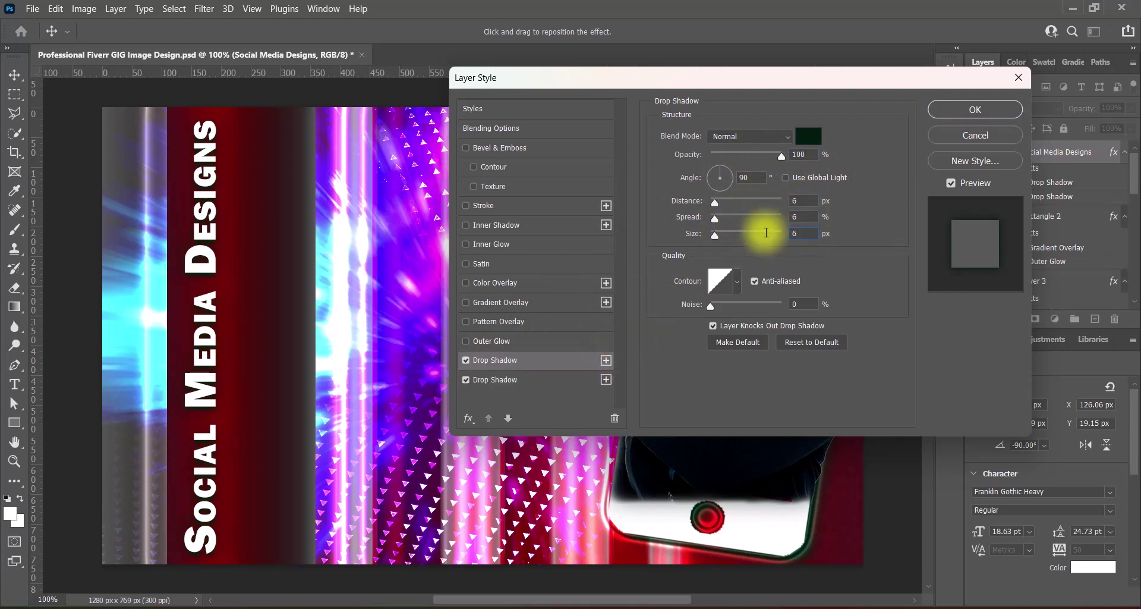
pyautogui.moveTo(715, 218); pyautogui.dragTo(675, 224)
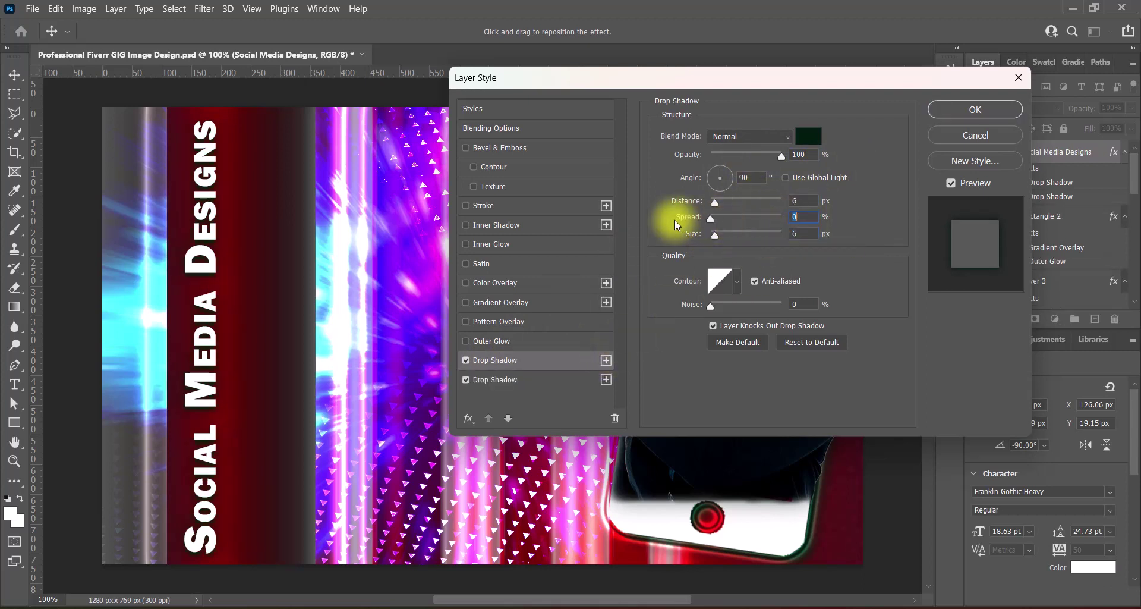
pyautogui.click(805, 201)
pyautogui.write('3')
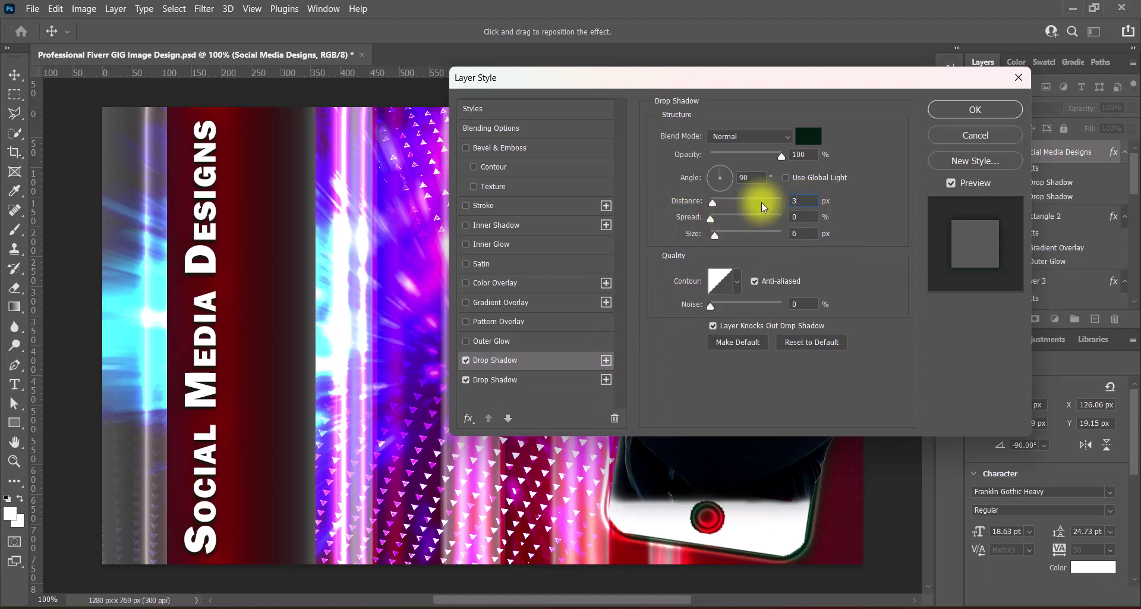
pyautogui.click(997, 109)
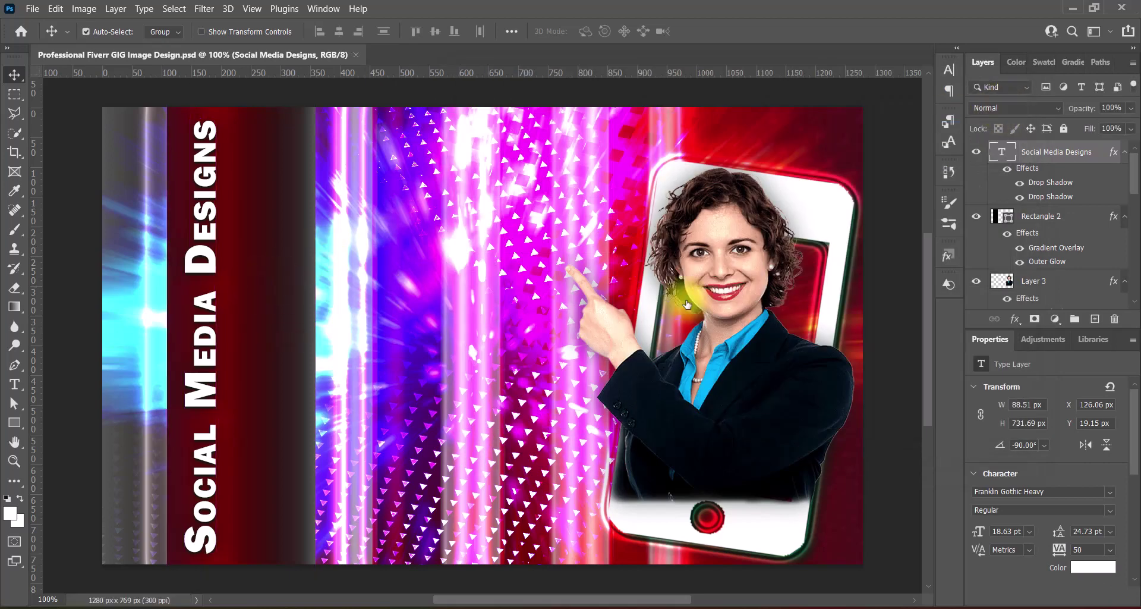
# - Create a new layer and set up horizontal text in Oswald at 12 pt
pyautogui.hotkey('ctrl', 'shift', 'alt', 'n')
pyautogui.rightClick(14, 383)
pyautogui.click(89, 381)
pyautogui.click(216, 31)
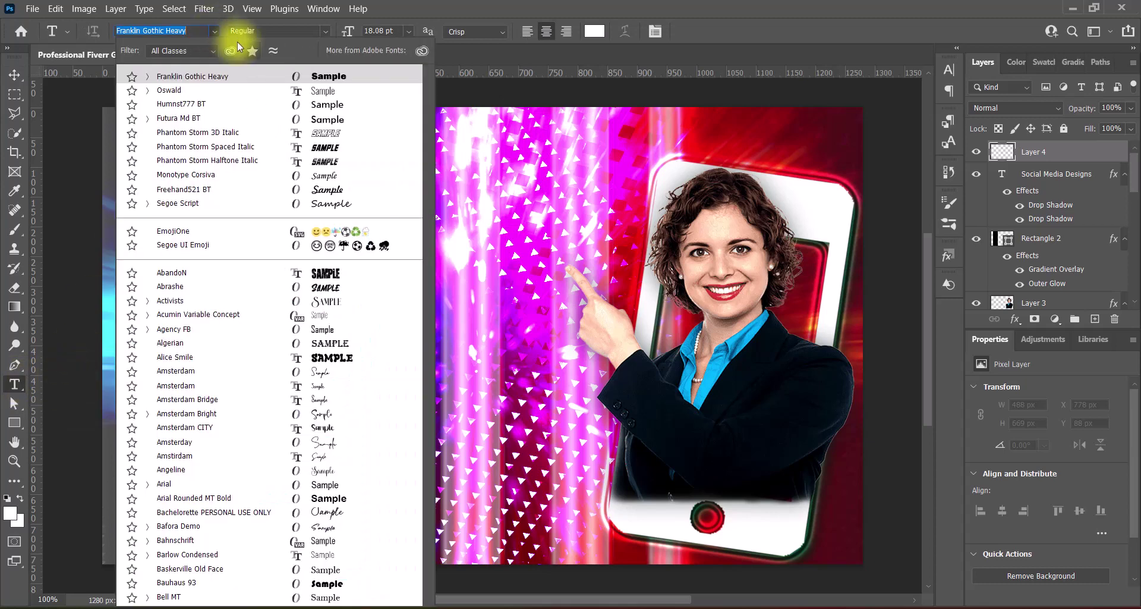
pyautogui.click(325, 90)
pyautogui.click(409, 31)
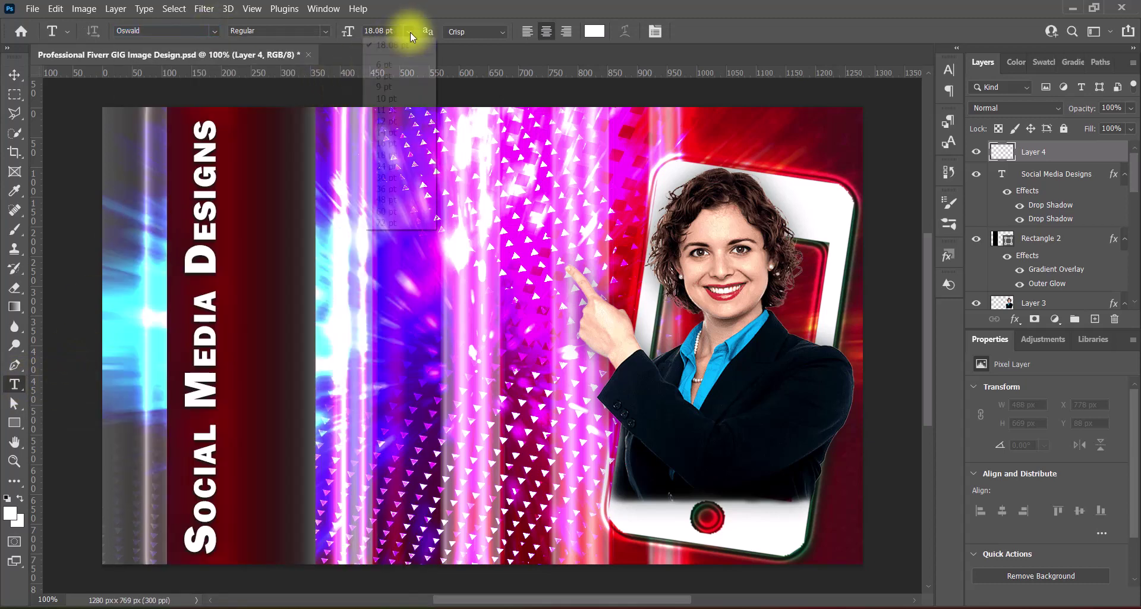
pyautogui.click(397, 123)
# - Paste the service description line and replace the leading 'I MAKE' with 'S &'
pyautogui.click(304, 250)
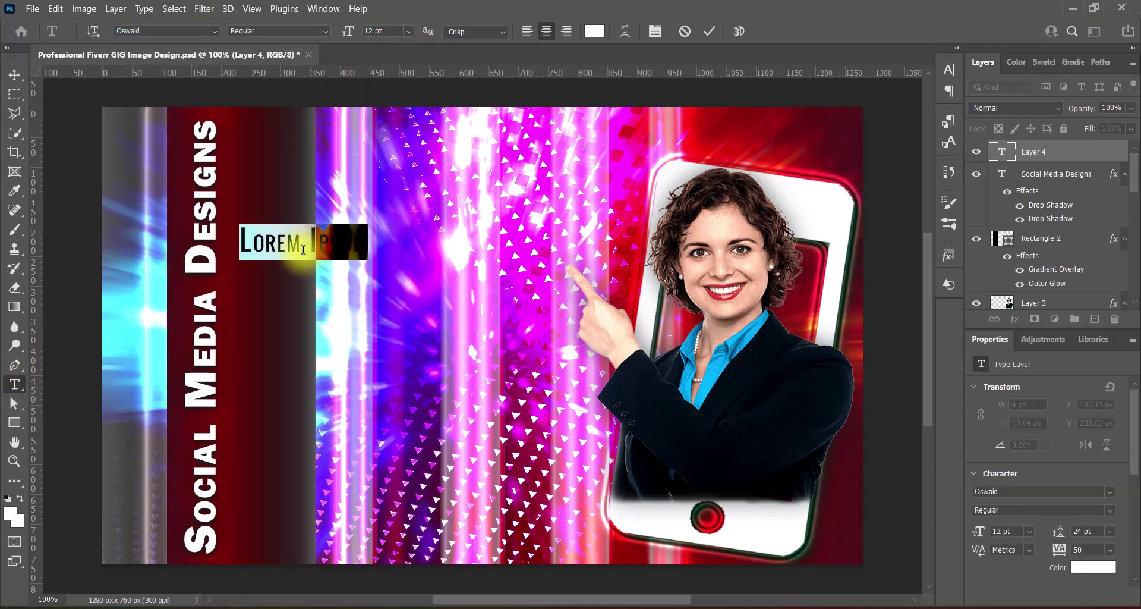
pyautogui.write('I MAKE STUNNING AND CREATIVE AD IMAGE POSTS')
pyautogui.moveTo(171, 244); pyautogui.dragTo(59, 239)
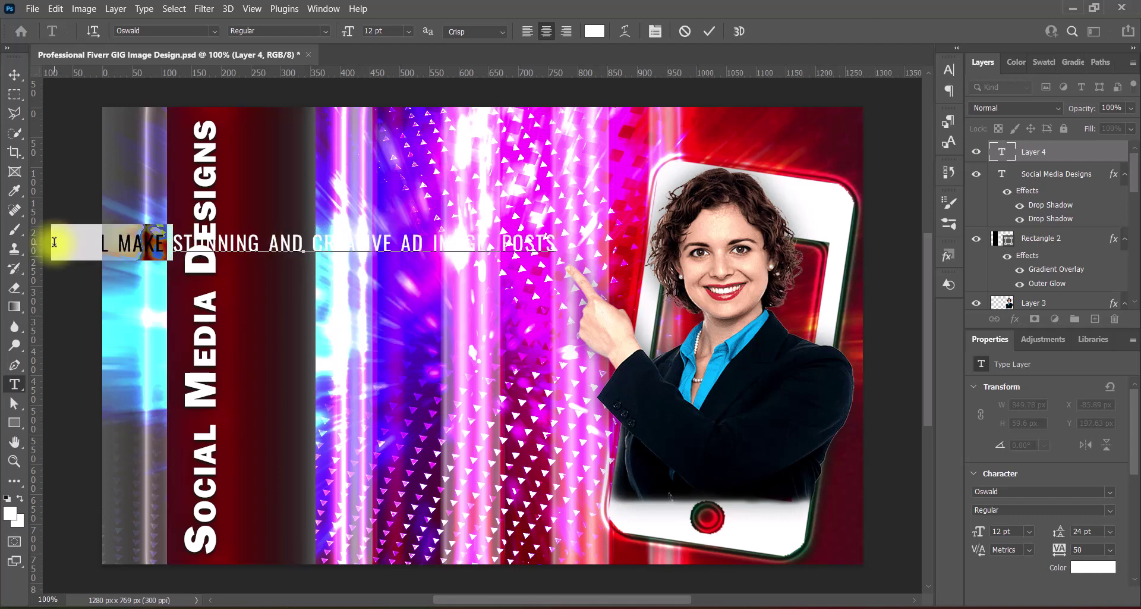
pyautogui.press('BackSpace')
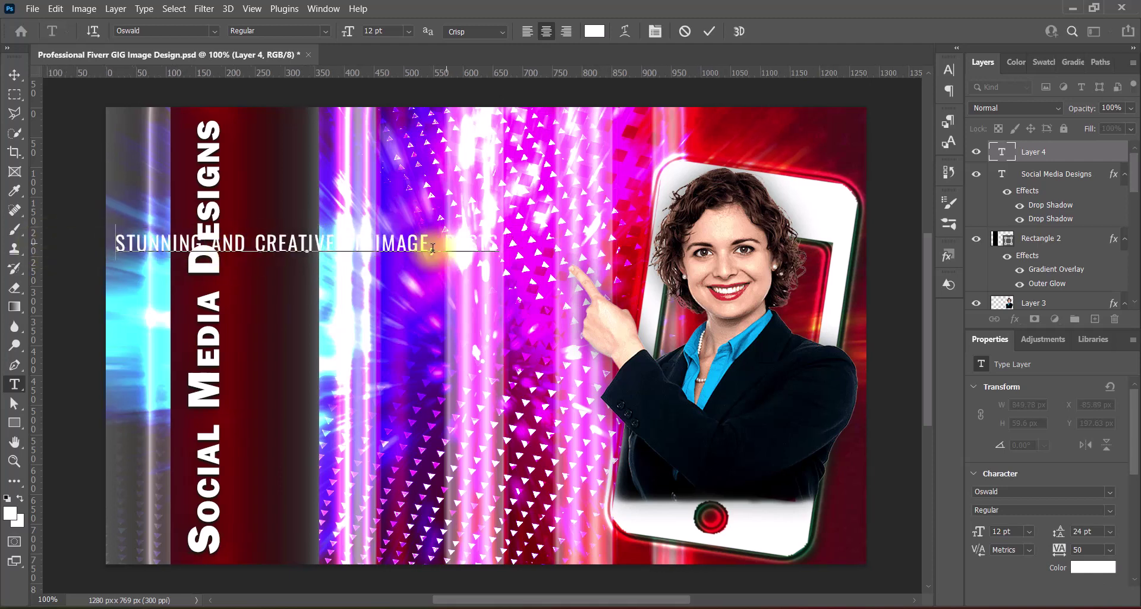
pyautogui.write('S')
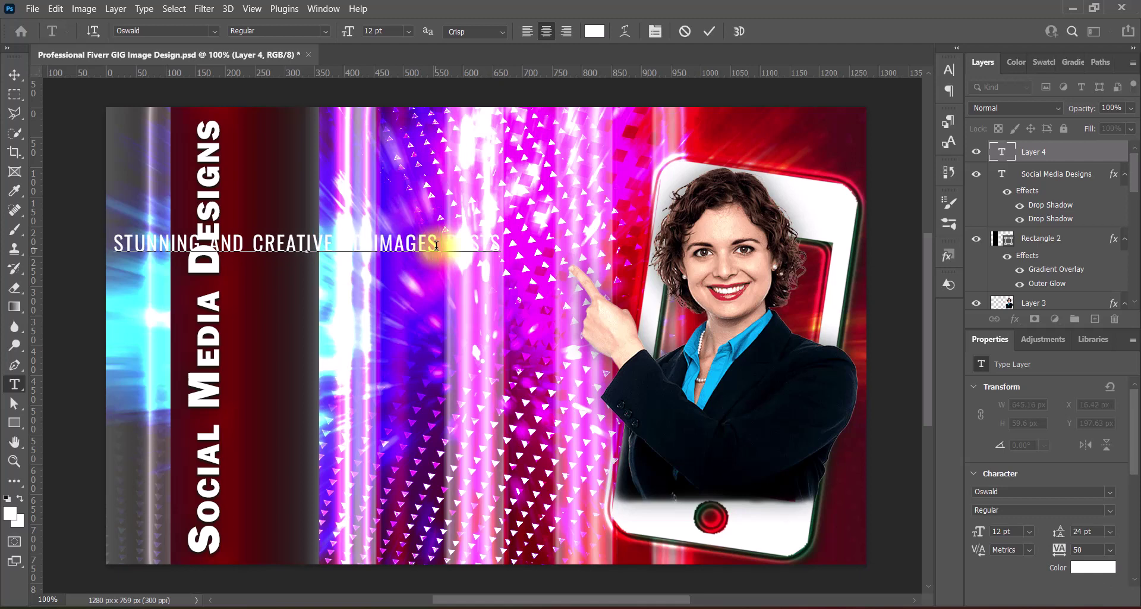
pyautogui.write(' &')
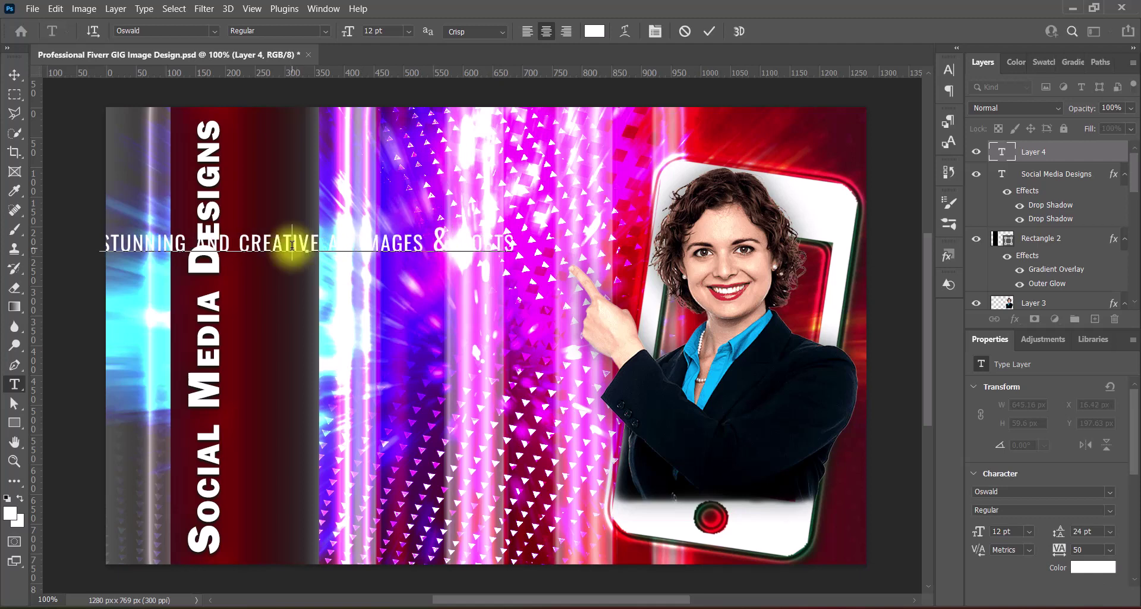
# - Make the tagline Strong anti-aliased, bold capitals, at 9 pt
pyautogui.hotkey('ctrl', 'a')
pyautogui.click(475, 32)
pyautogui.click(466, 79)
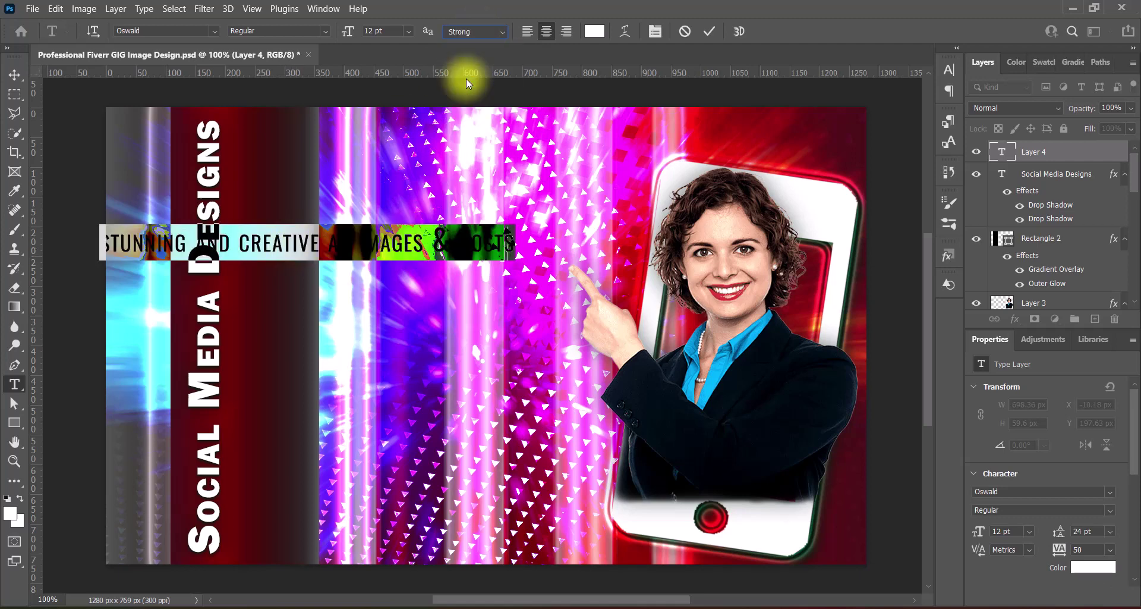
pyautogui.click(948, 69)
pyautogui.click(827, 171)
pyautogui.click(791, 171)
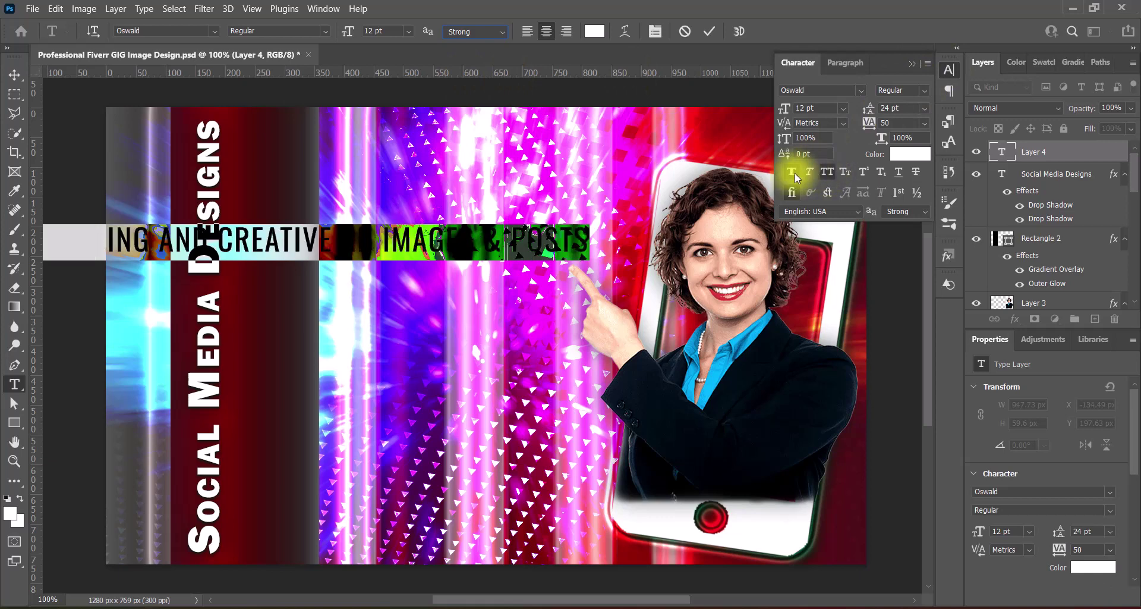
pyautogui.click(912, 63)
pyautogui.click(408, 31)
pyautogui.click(397, 86)
# - Colour the tagline bright yellow and commit the text
pyautogui.click(594, 31)
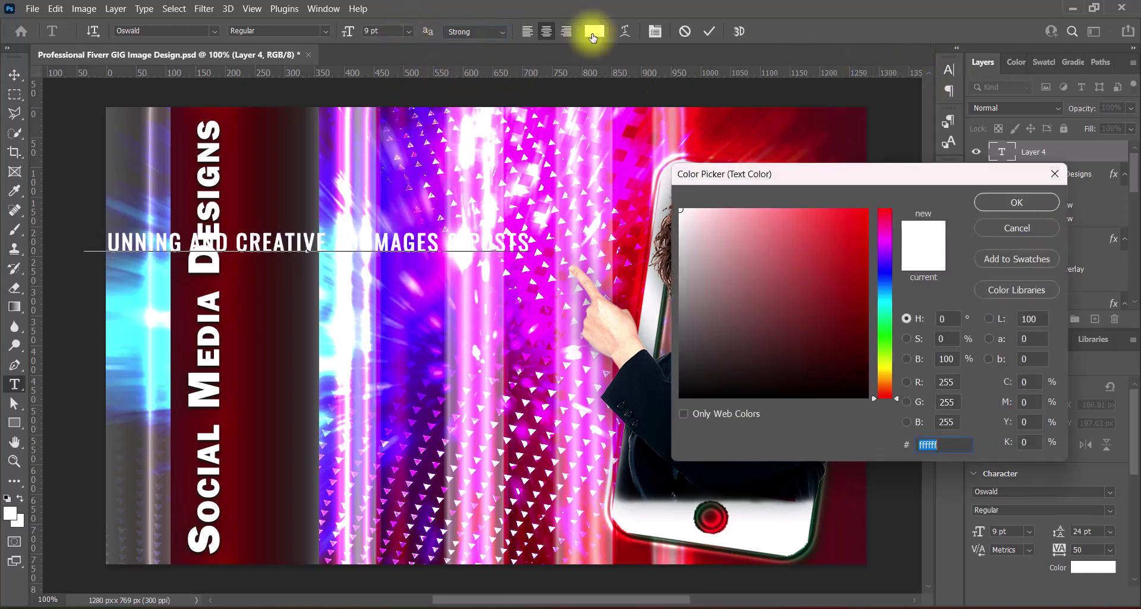
pyautogui.moveTo(815, 287); pyautogui.dragTo(868, 210)
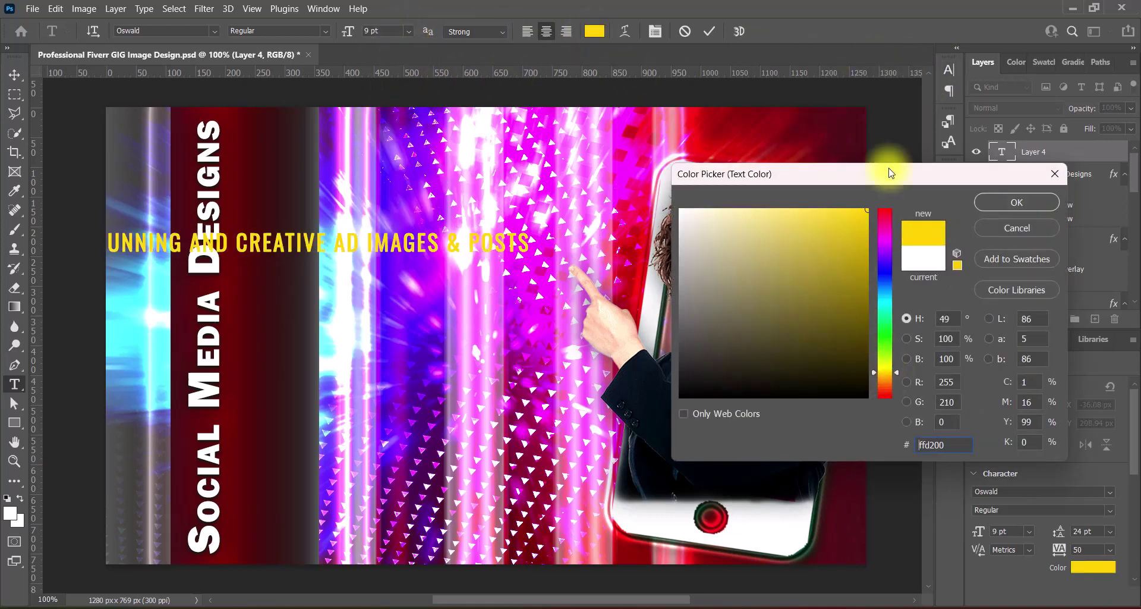
pyautogui.click(887, 368)
pyautogui.click(1010, 202)
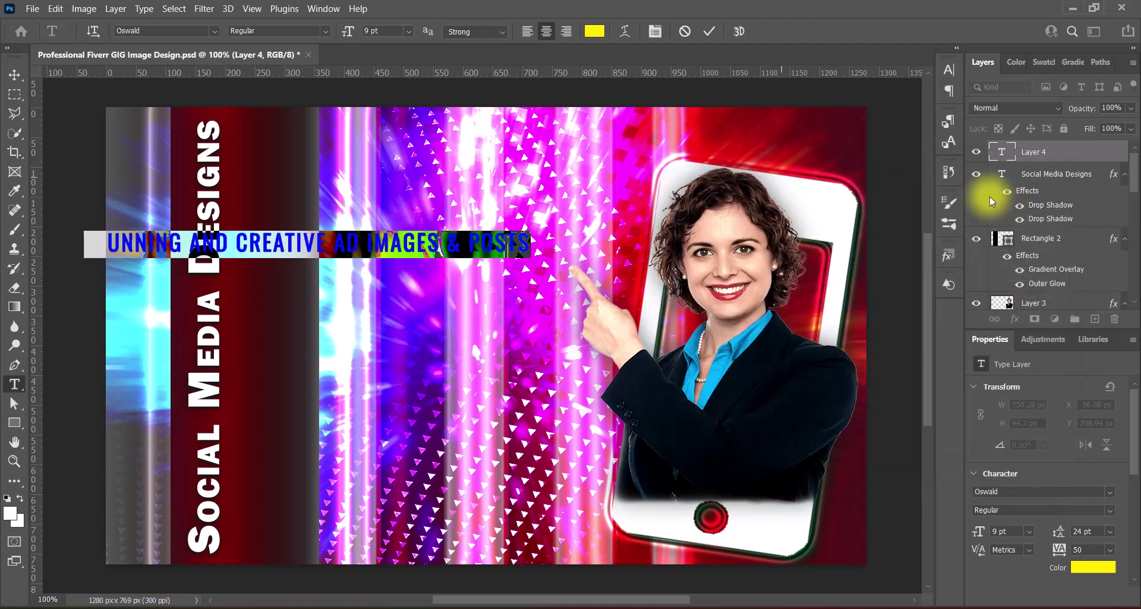
pyautogui.click(710, 31)
pyautogui.click(14, 75)
# - Rotate the tagline 90° counter-clockwise, shrink it to about 87%, and place it beside the title
pyautogui.hotkey('ctrl', 't')
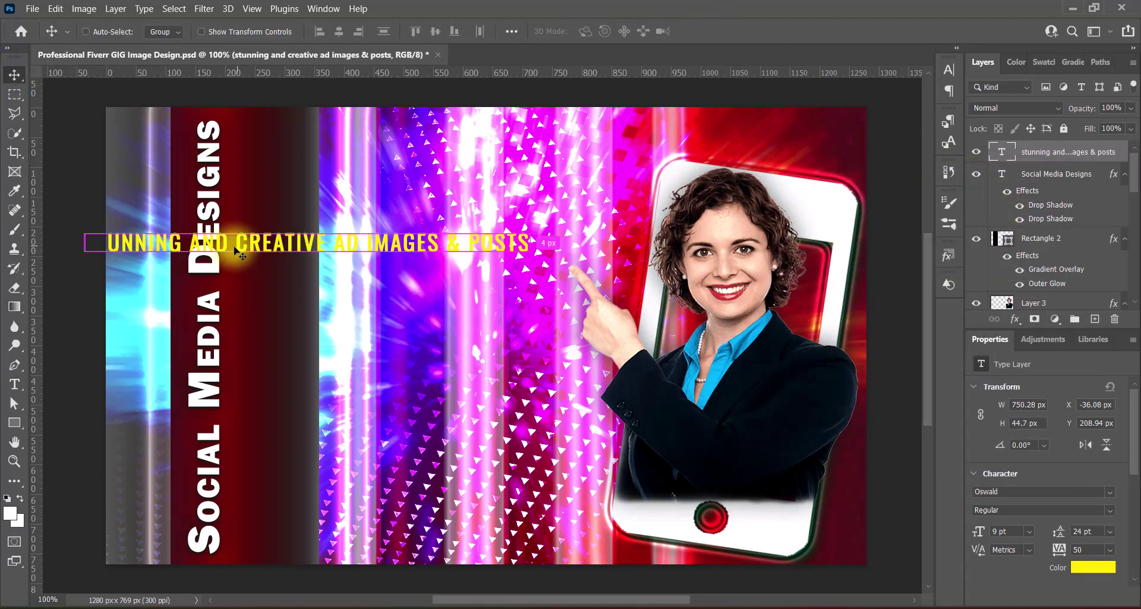
pyautogui.rightClick(235, 251)
pyautogui.click(287, 482)
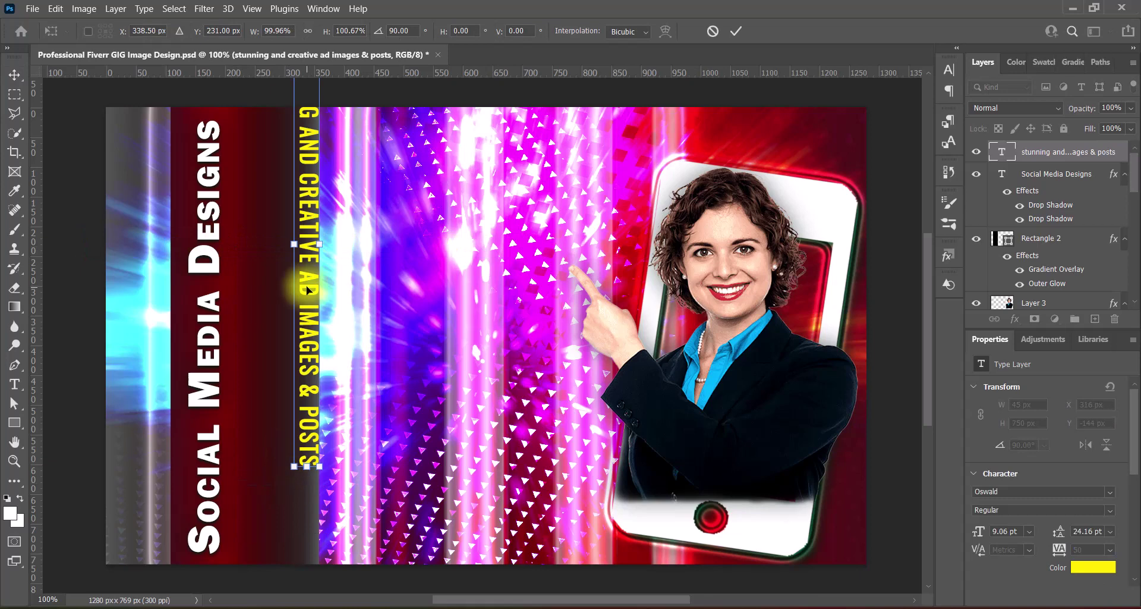
pyautogui.rightClick(284, 286)
pyautogui.click(291, 534)
pyautogui.rightClick(286, 251)
pyautogui.click(292, 505)
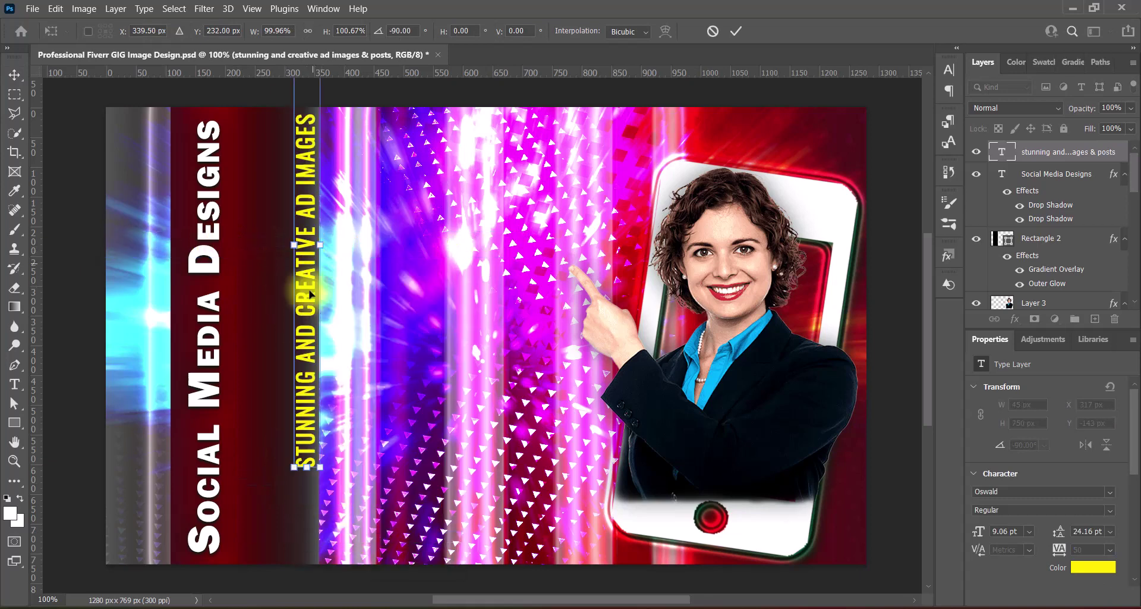
pyautogui.moveTo(308, 348); pyautogui.dragTo(265, 350)
pyautogui.moveTo(271, 547); pyautogui.dragTo(267, 490)
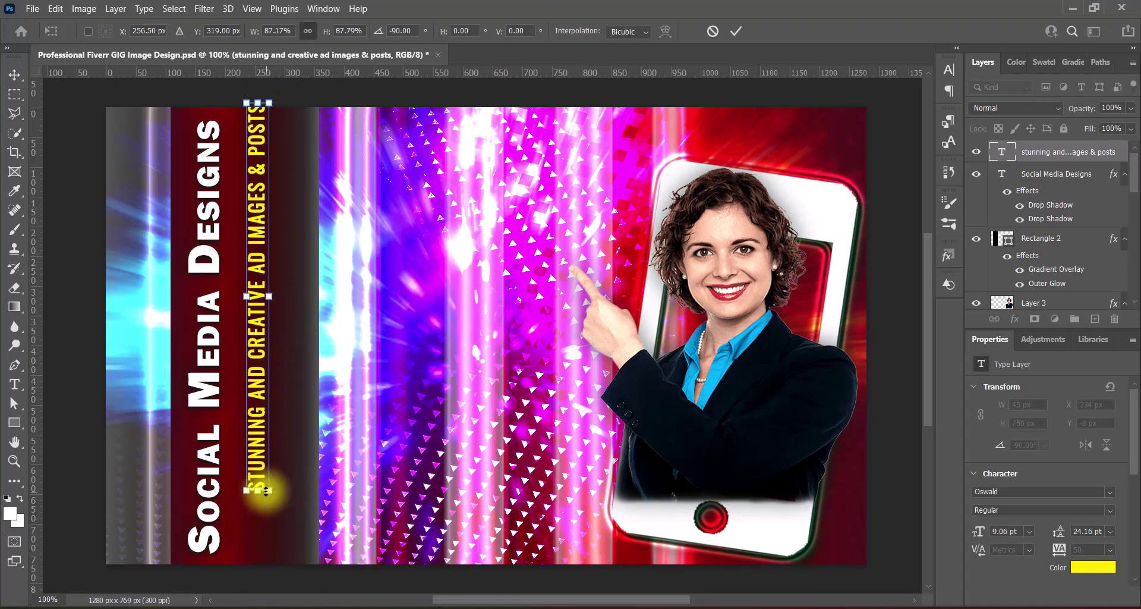
pyautogui.moveTo(256, 231)
pyautogui.mouseDown()
pyautogui.moveTo(257, 271)
pyautogui.moveTo(270, 271)
pyautogui.mouseUp()
pyautogui.click(499, 347)
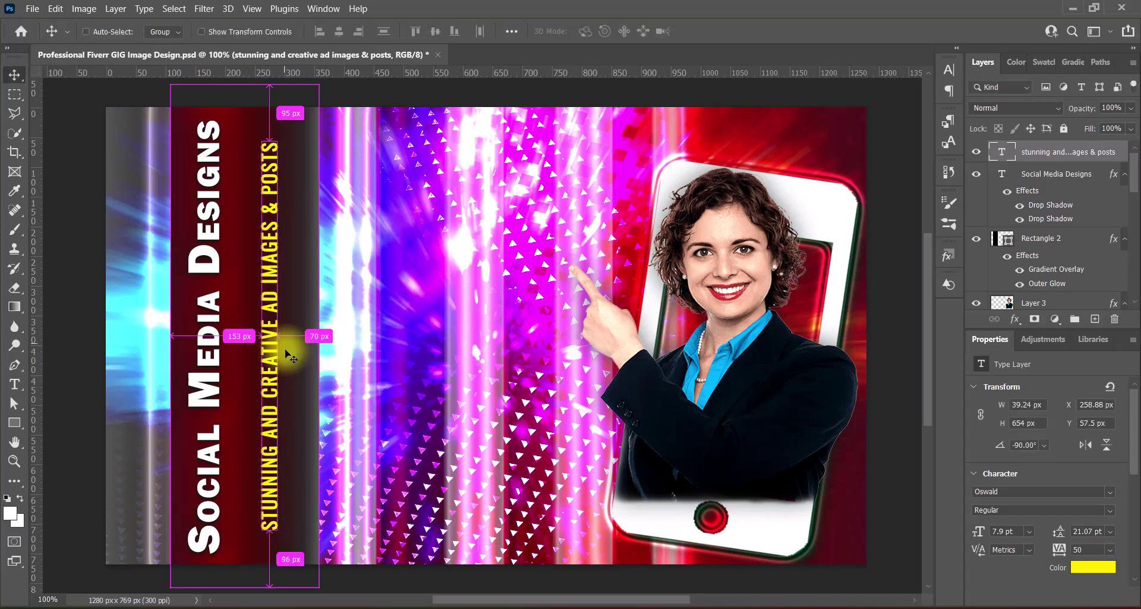
# - Nudge the vertical tagline slightly so it lines up with the title
pyautogui.hotkey('ctrl', 't')
pyautogui.moveTo(275, 306); pyautogui.dragTo(272, 310)
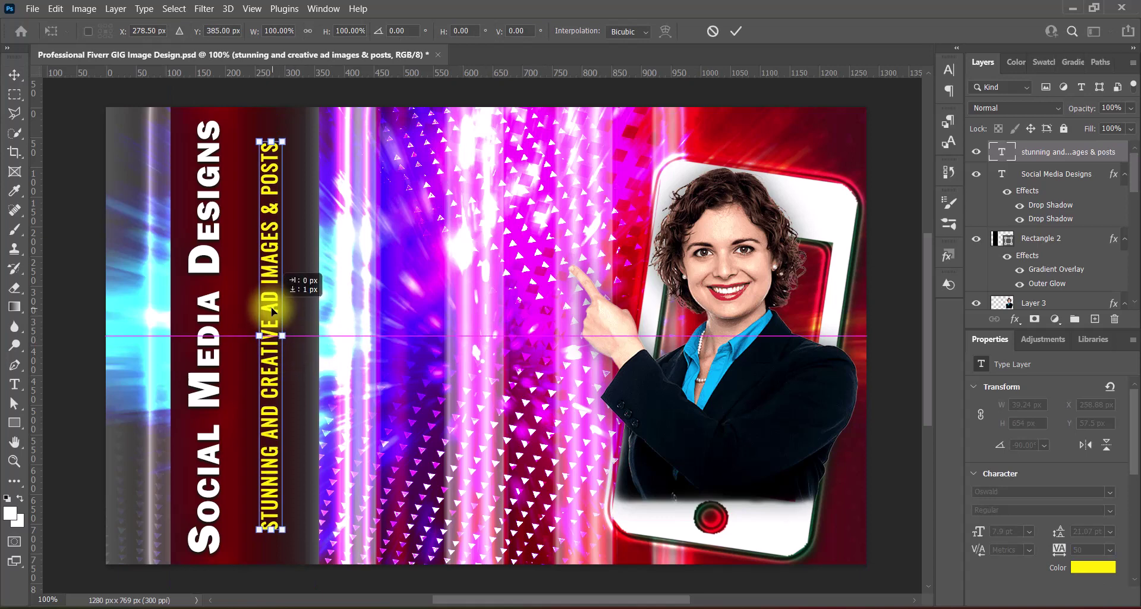
pyautogui.press('Return')
pyautogui.press('Right')
pyautogui.press('Right')
pyautogui.press('Right')
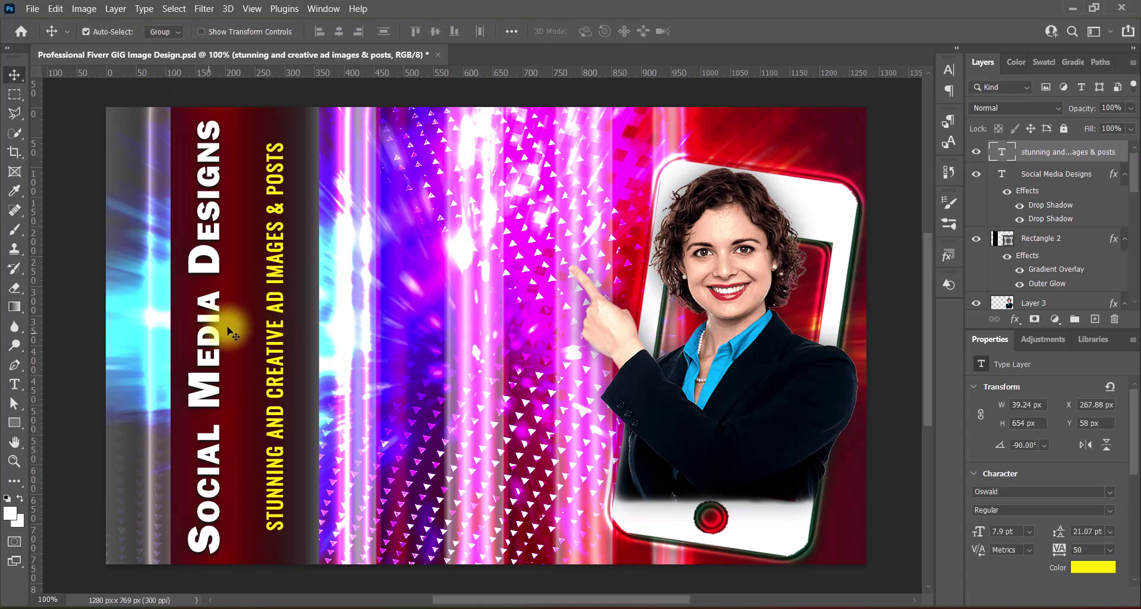
pyautogui.click(229, 330)
# - Nudge the Social Media Designs title right and underline its letters
pyautogui.press('Right')
pyautogui.press('Right')
pyautogui.press('Right')
pyautogui.press('Right')
pyautogui.press('Right')
pyautogui.press('Right')
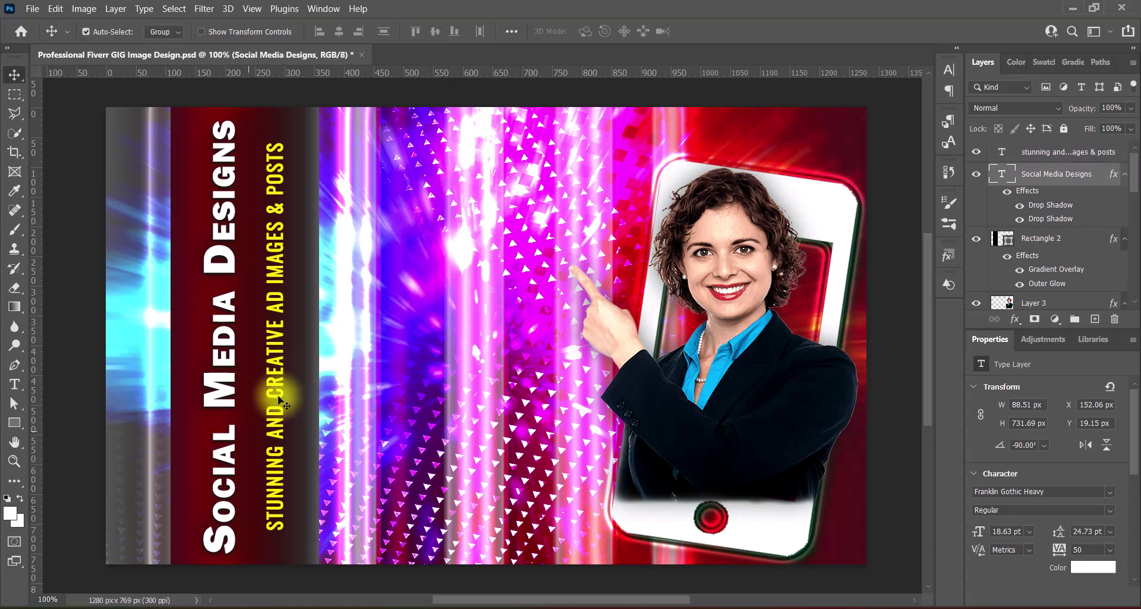
pyautogui.doubleClick(230, 492)
pyautogui.moveTo(230, 493)
pyautogui.mouseDown()
pyautogui.moveTo(239, 186)
pyautogui.moveTo(239, 204)
pyautogui.mouseUp()
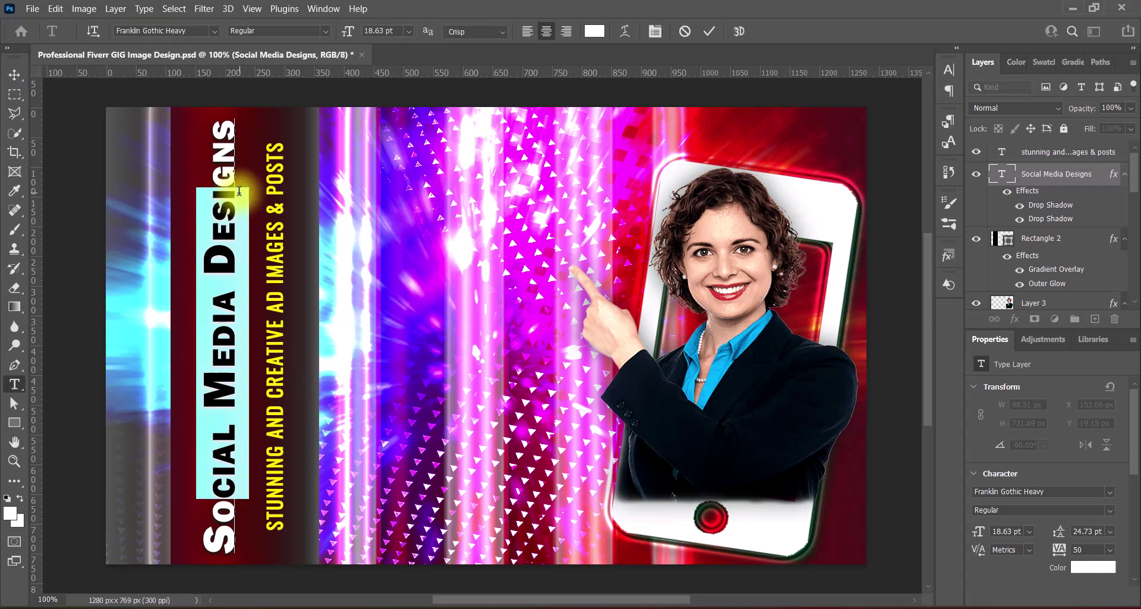
pyautogui.click(948, 70)
pyautogui.click(905, 173)
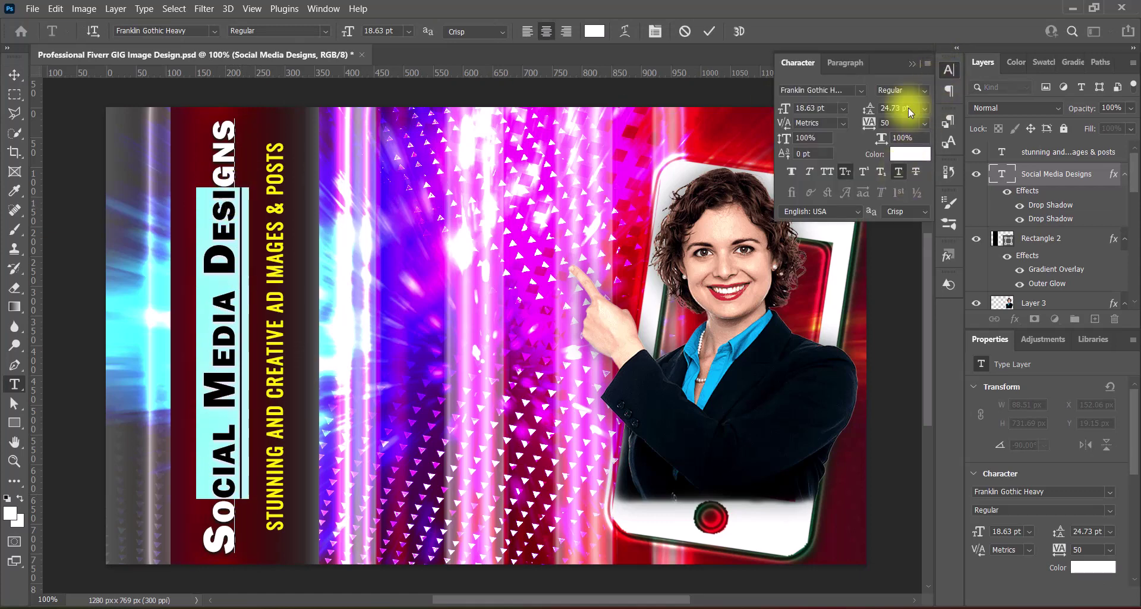
pyautogui.click(710, 31)
pyautogui.press('v')
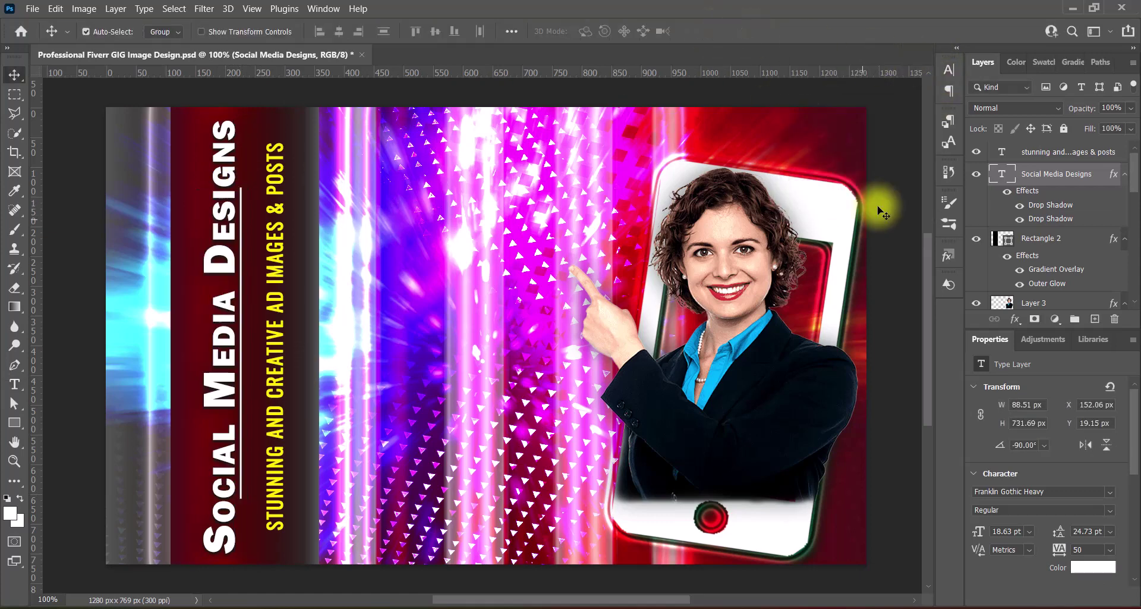
# - Give the yellow tagline layer a drop shadow and save the file
pyautogui.click(276, 386)
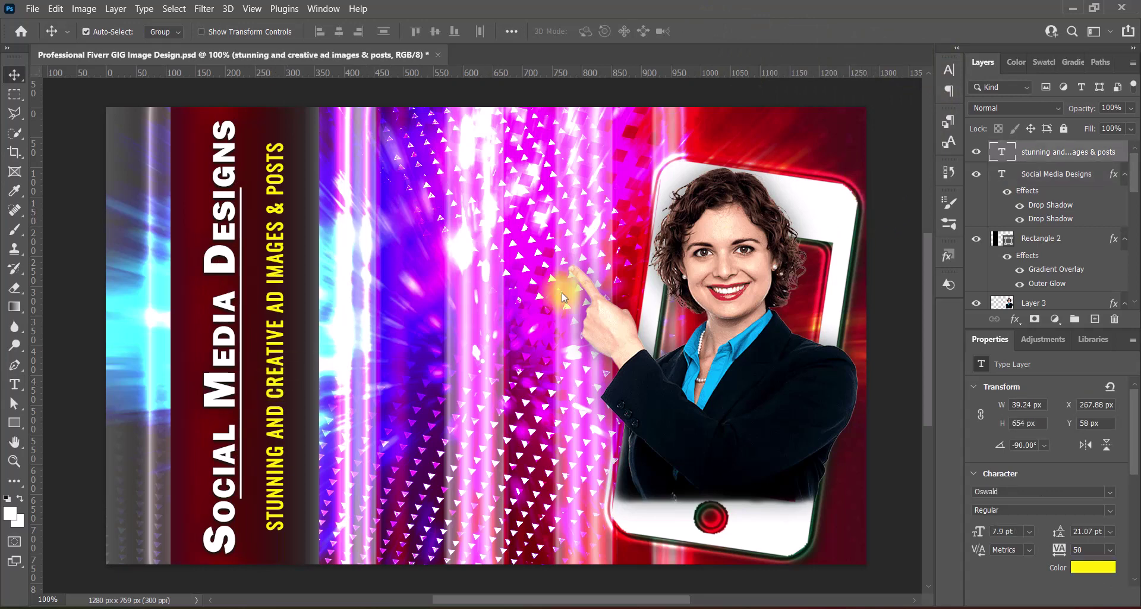
pyautogui.doubleClick(1014, 155)
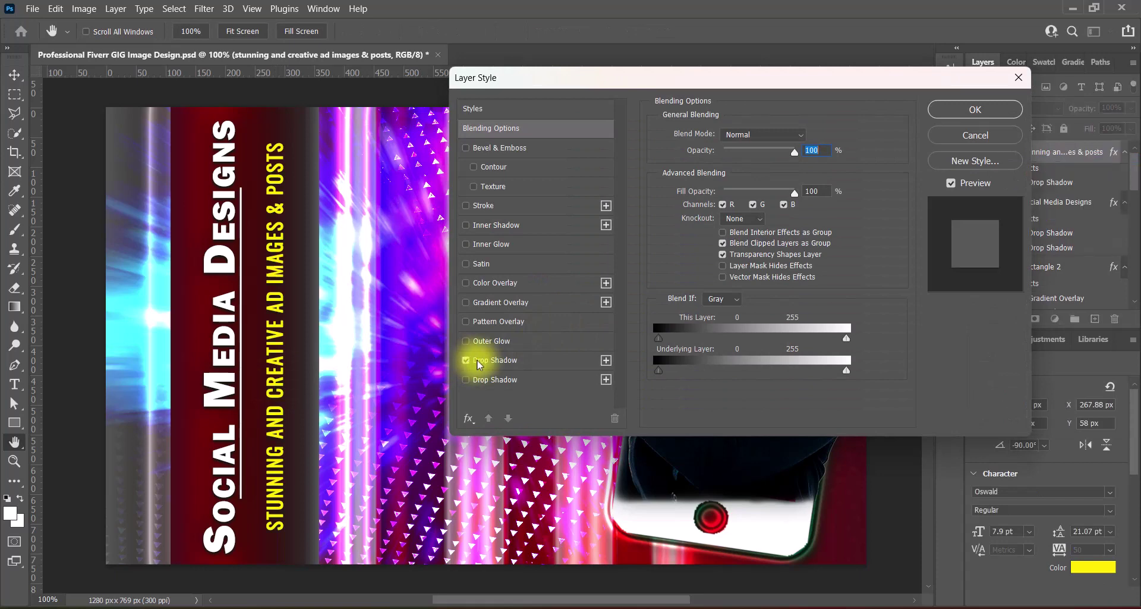
pyautogui.click(466, 360)
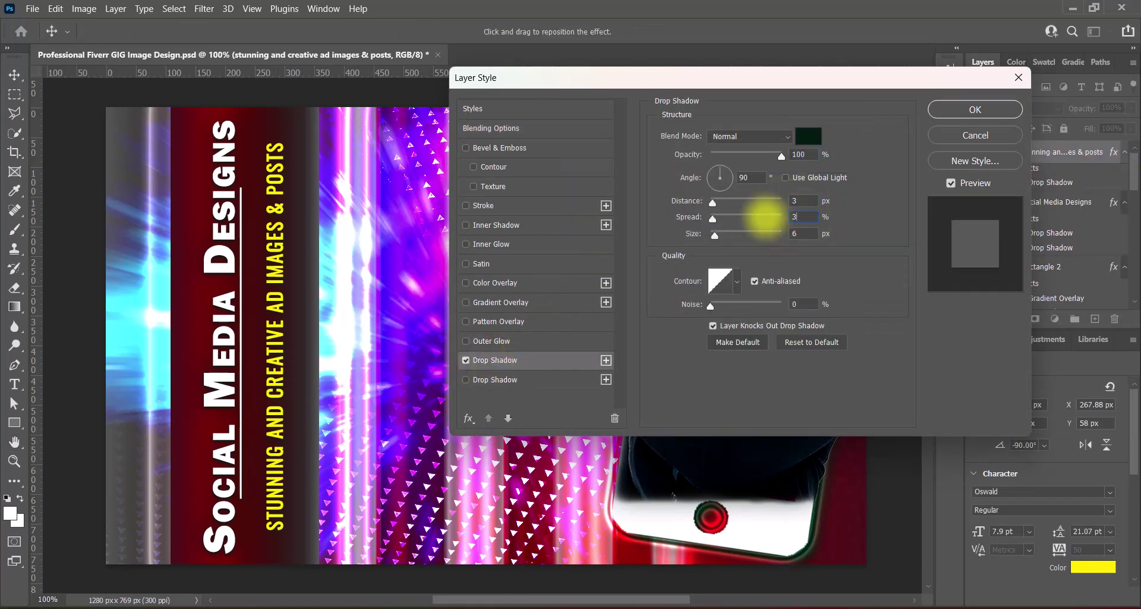
pyautogui.click(975, 109)
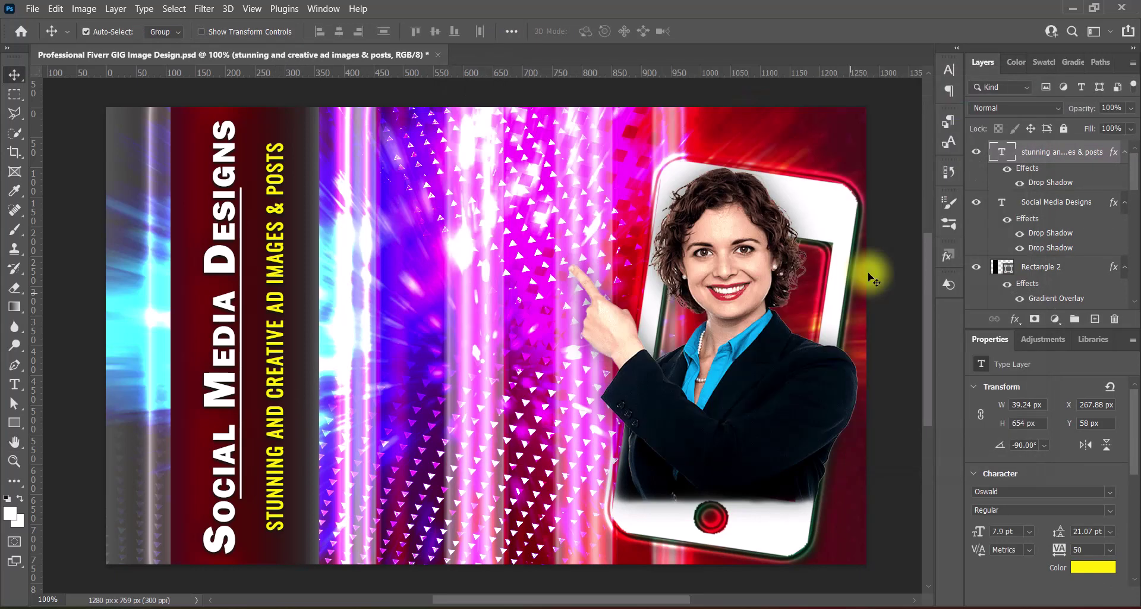
pyautogui.hotkey('ctrl', 's')
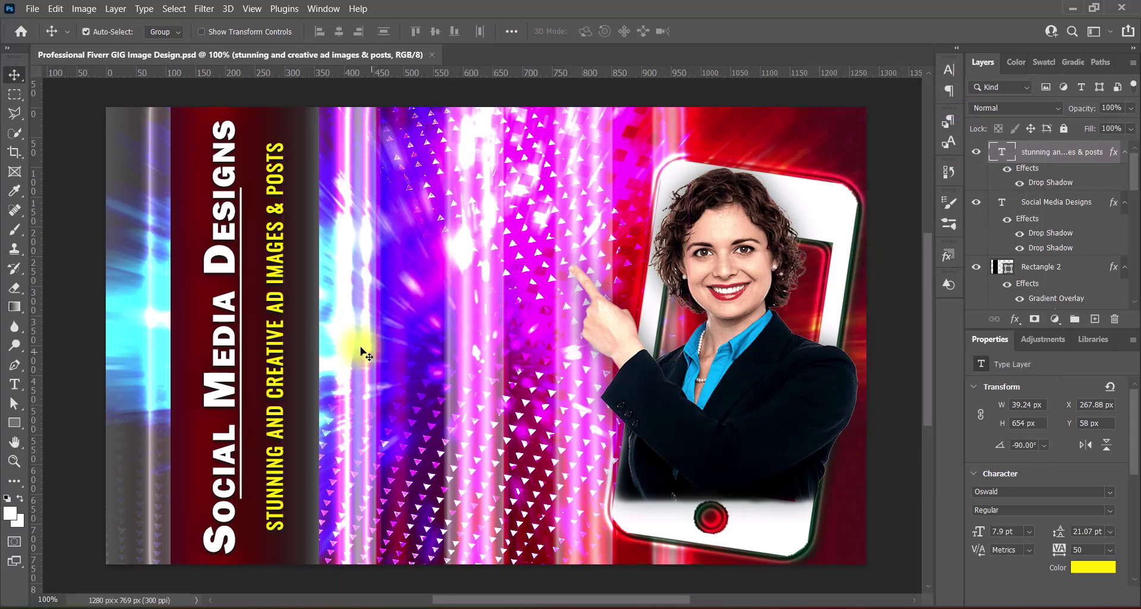
# - Add a new layer above Group 1 and draw a black rectangle across the canvas centre
pyautogui.click(1058, 266)
pyautogui.scroll(-3, 1099, 226)
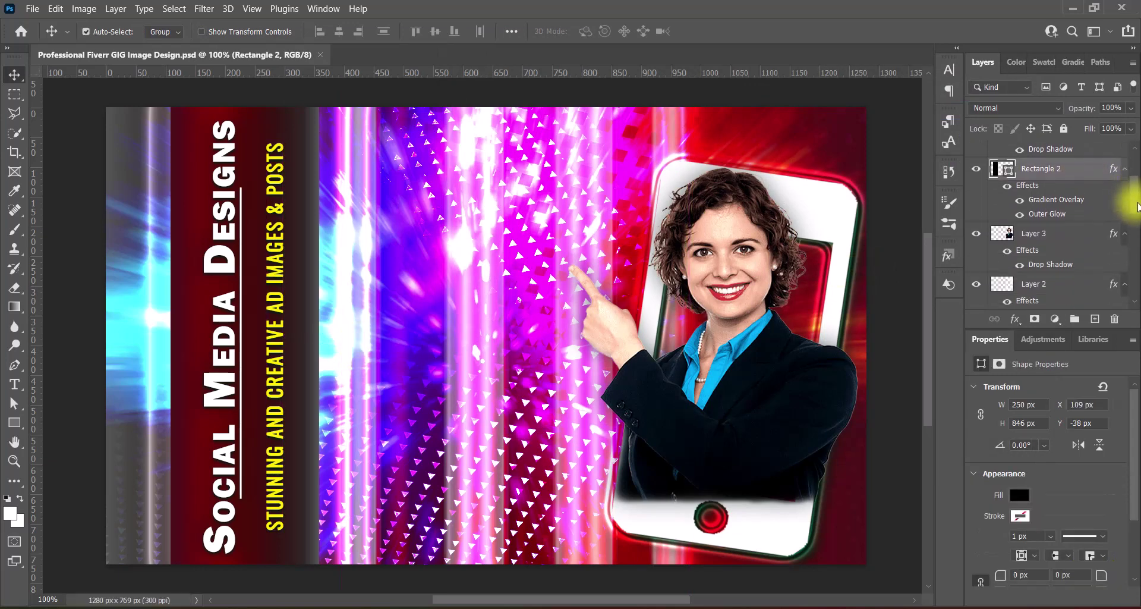
pyautogui.scroll(-3, 1117, 226)
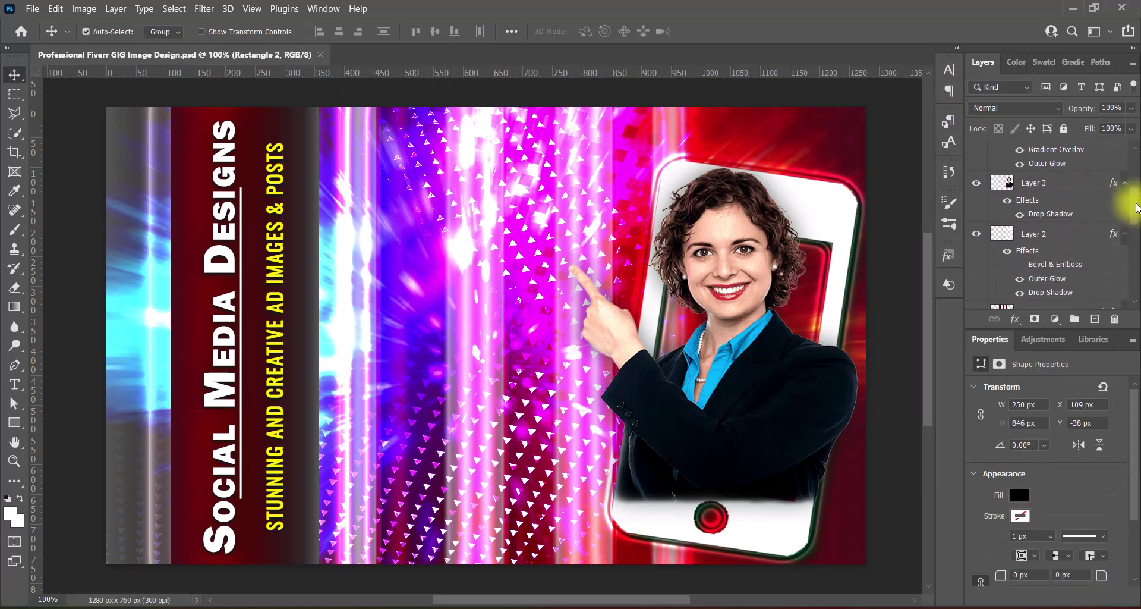
pyautogui.click(1044, 231)
pyautogui.hotkey('ctrl', 'shift', 'alt', 'n')
pyautogui.rightClick(14, 422)
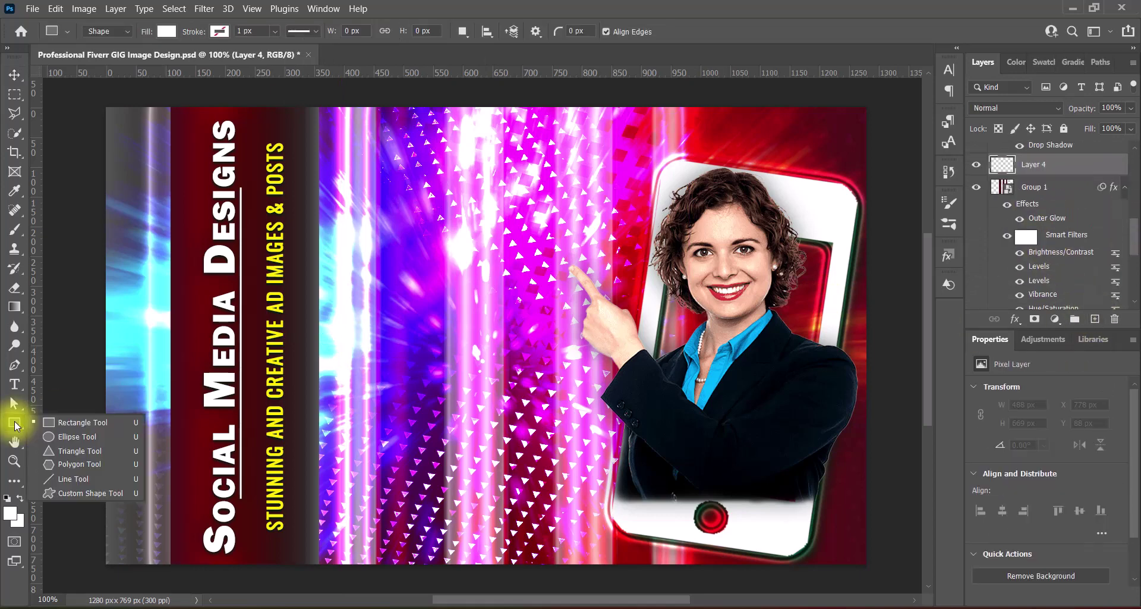
pyautogui.click(68, 423)
pyautogui.click(7, 499)
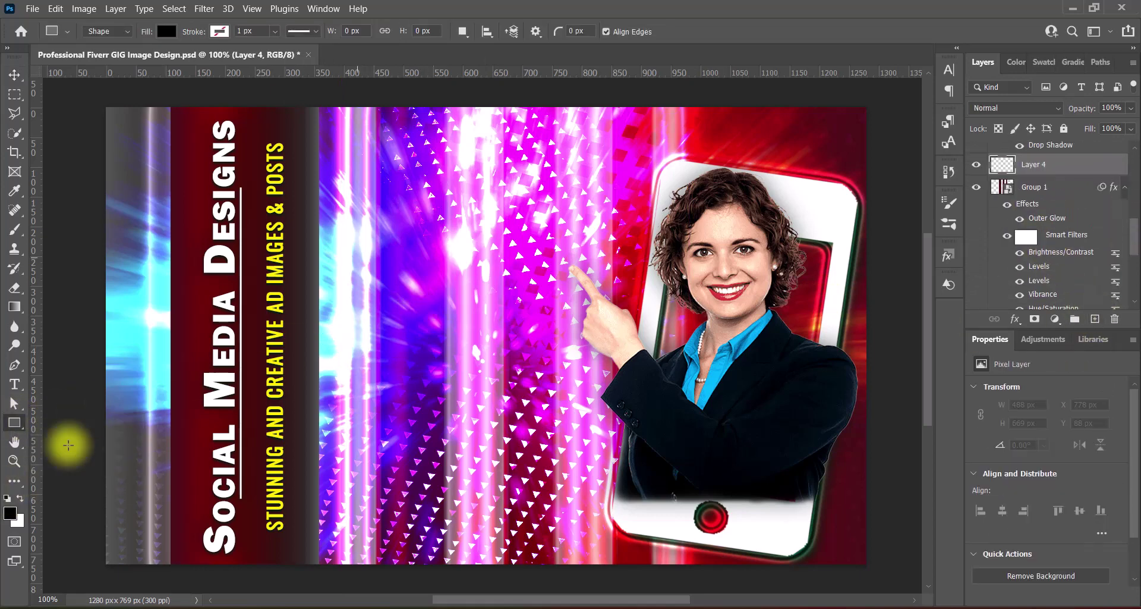
pyautogui.moveTo(339, 229); pyautogui.dragTo(735, 446)
# - Reposition the black rectangle beside the woman and convert it to a smart object
pyautogui.press('v')
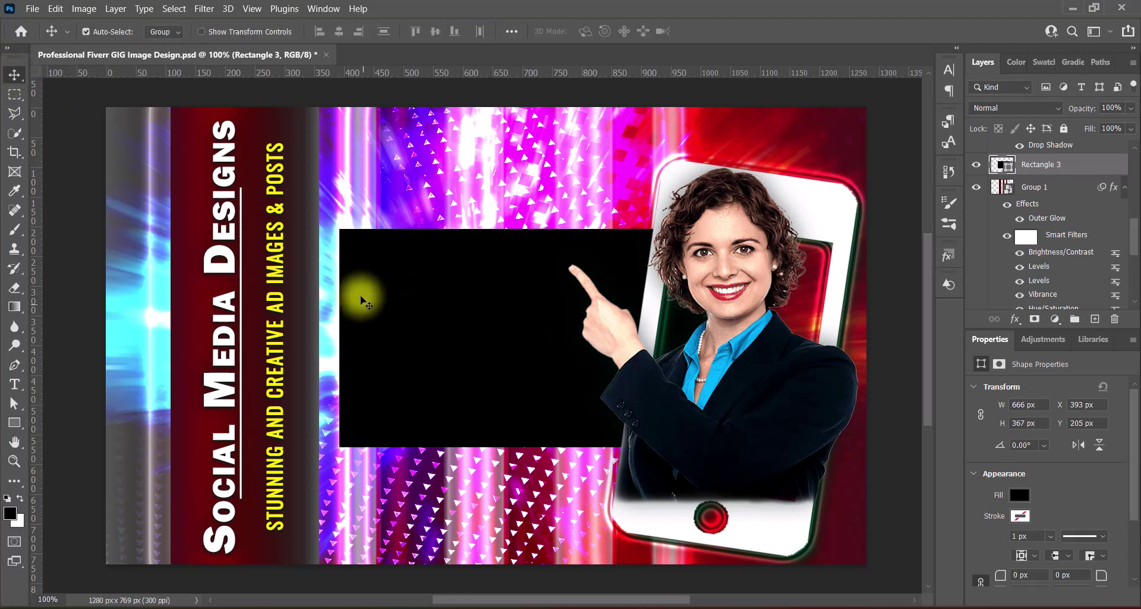
pyautogui.hotkey('ctrl', 't')
pyautogui.moveTo(543, 383)
pyautogui.mouseDown()
pyautogui.moveTo(542, 361)
pyautogui.moveTo(537, 382)
pyautogui.mouseUp()
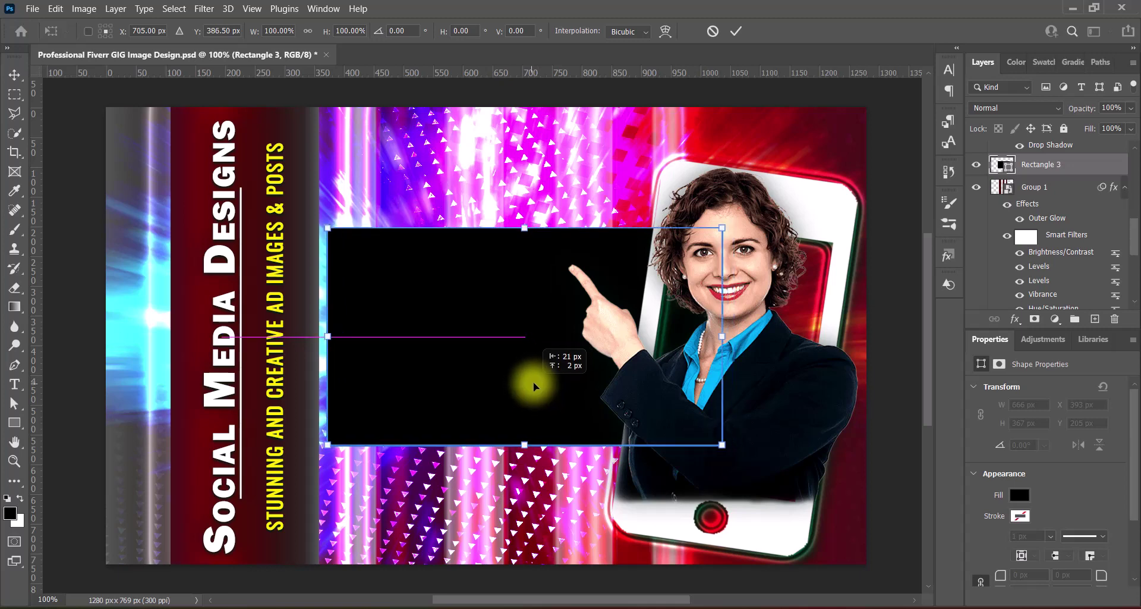
pyautogui.press('Return')
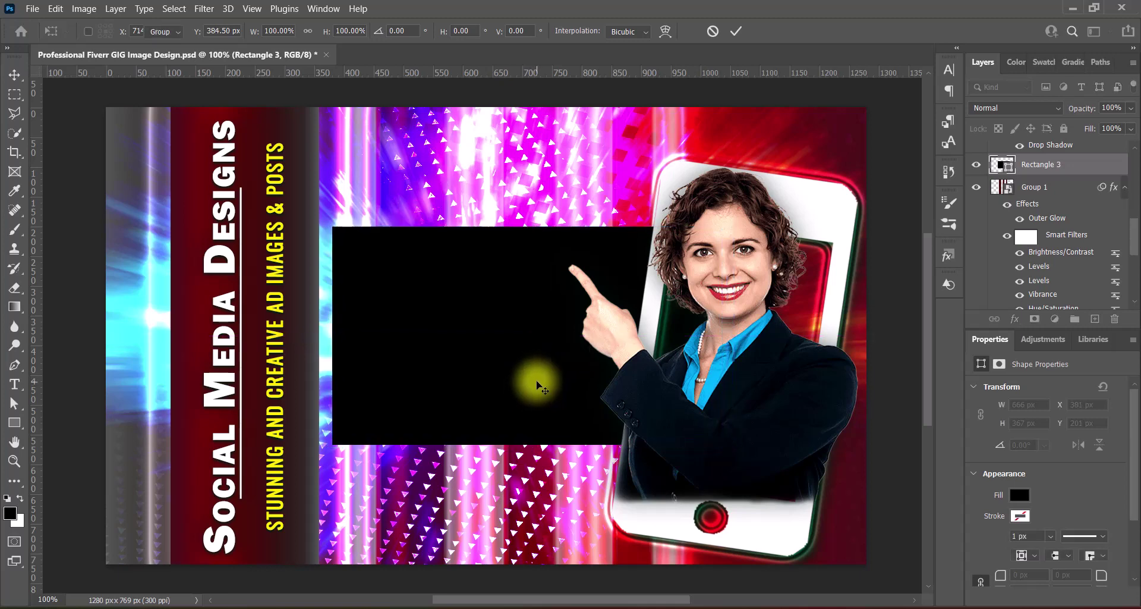
pyautogui.rightClick(1082, 162)
pyautogui.click(975, 191)
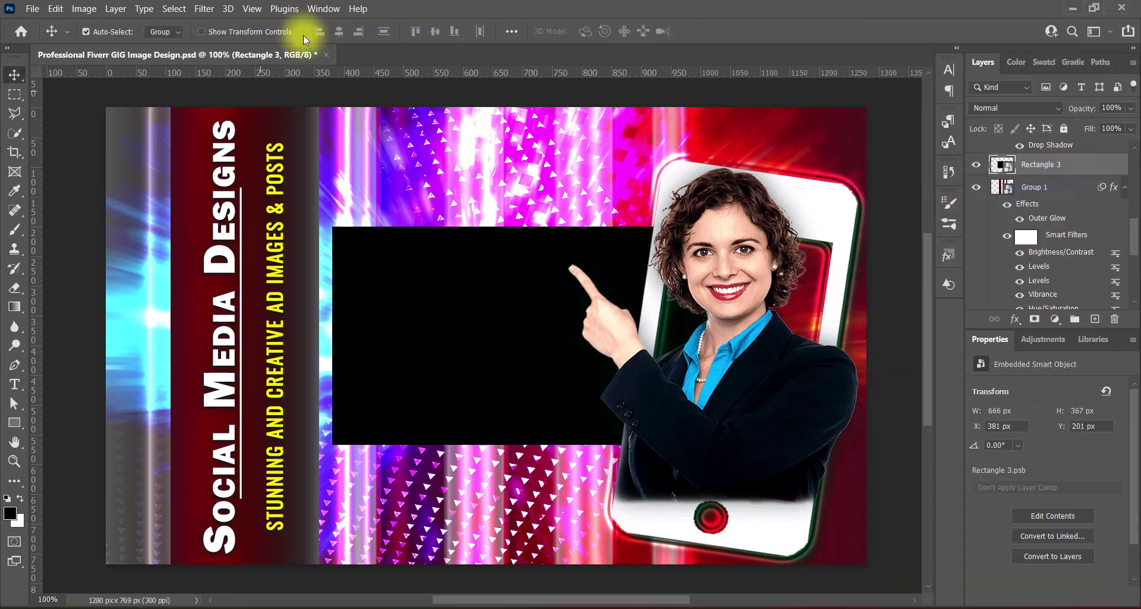
pyautogui.click(204, 8)
# - Apply a strong horizontal Motion Blur to the black rectangle
pyautogui.click(419, 272)
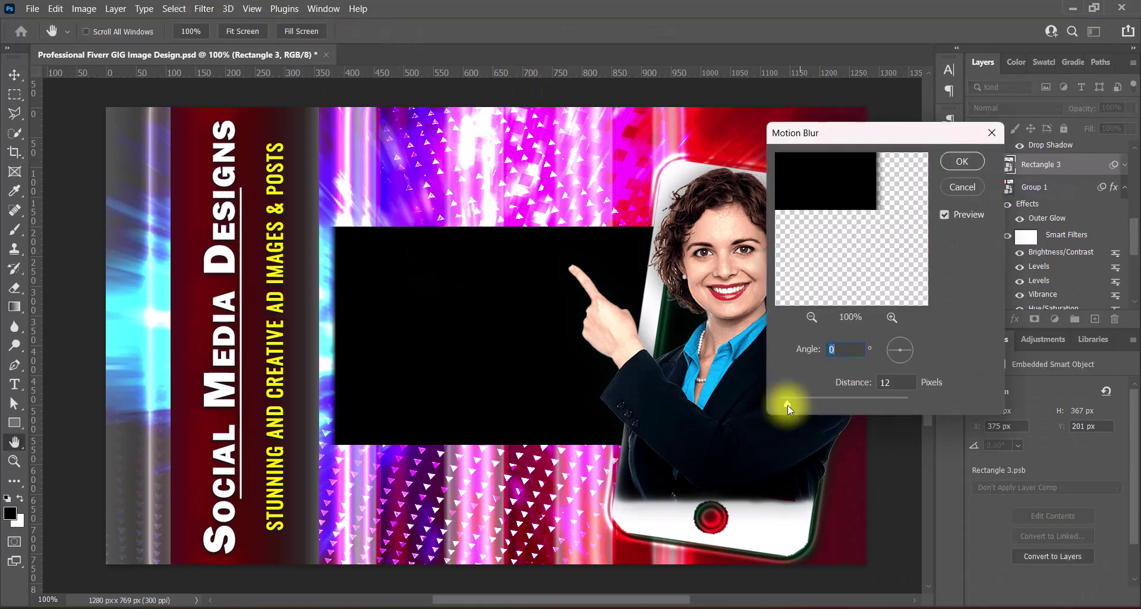
pyautogui.moveTo(787, 404); pyautogui.dragTo(932, 409)
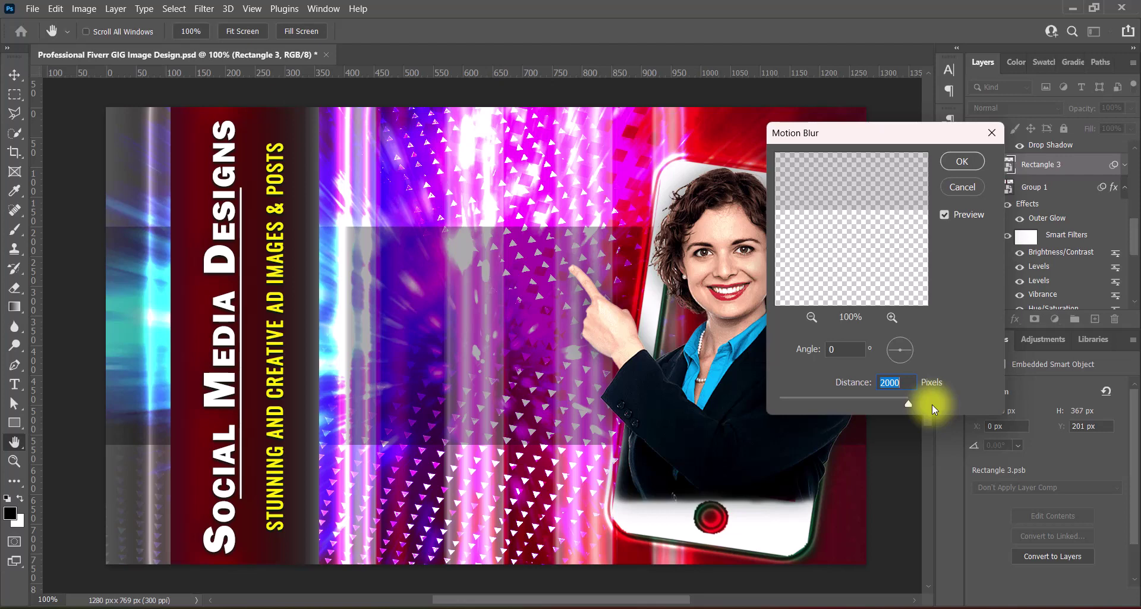
pyautogui.click(962, 161)
# - Narrow the blurred rectangle from the right to 469 px, then from the left
pyautogui.press('v')
pyautogui.hotkey('ctrl', 't')
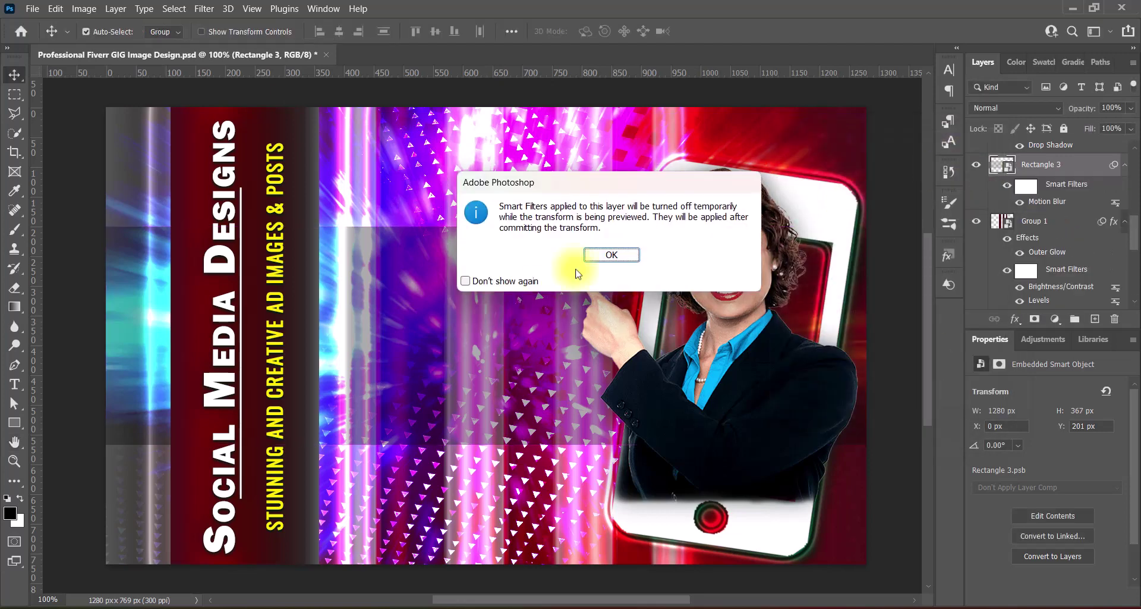
pyautogui.click(611, 255)
pyautogui.moveTo(730, 336); pyautogui.dragTo(604, 334)
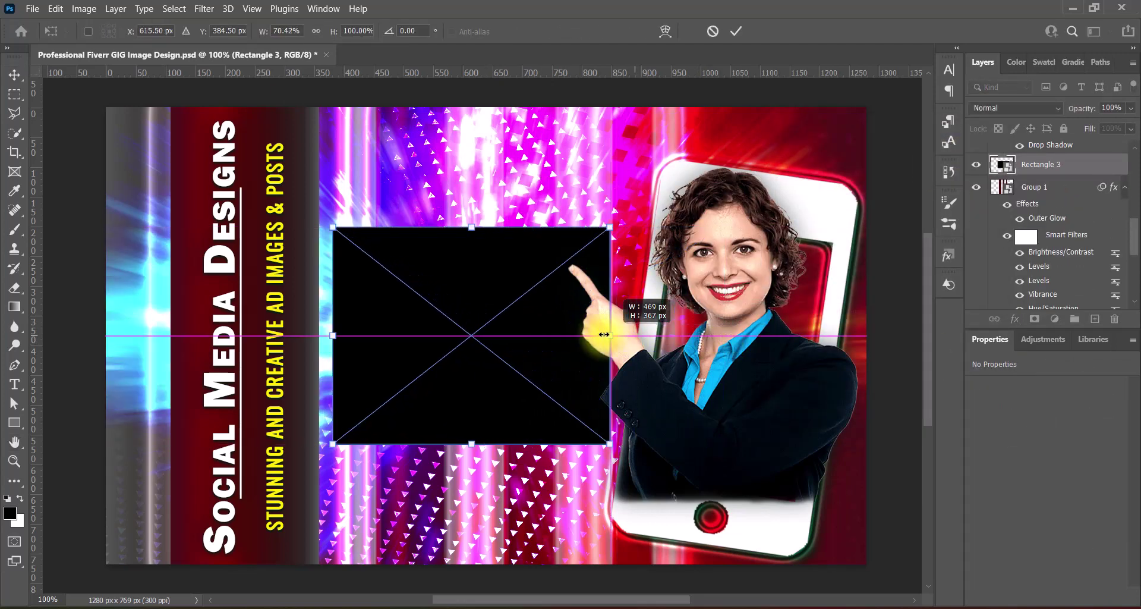
pyautogui.press('Return')
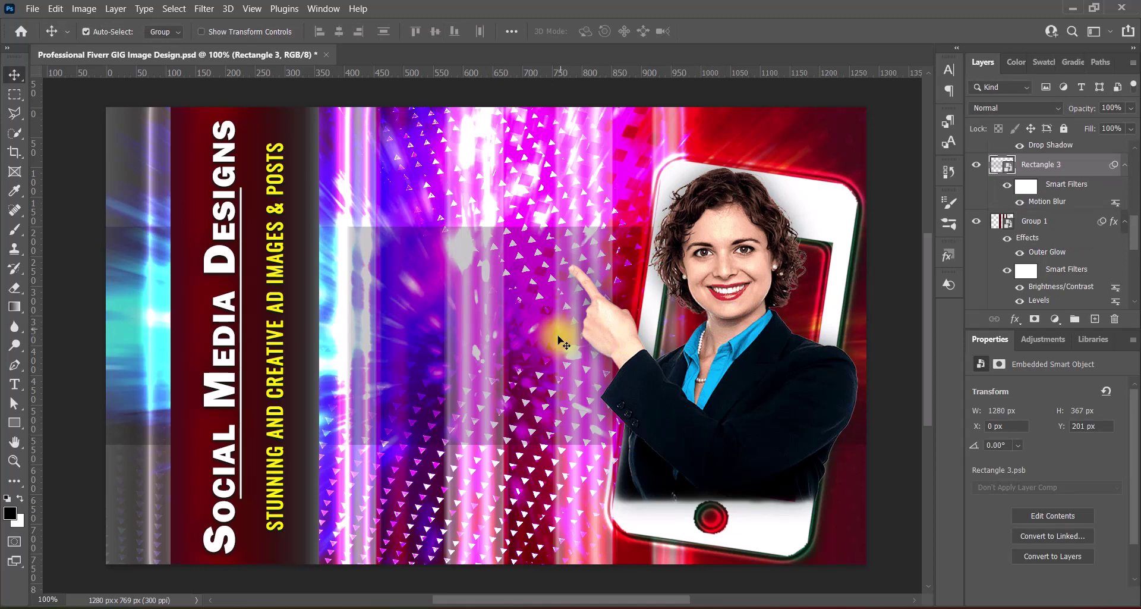
pyautogui.hotkey('ctrl', 't')
pyautogui.click(607, 252)
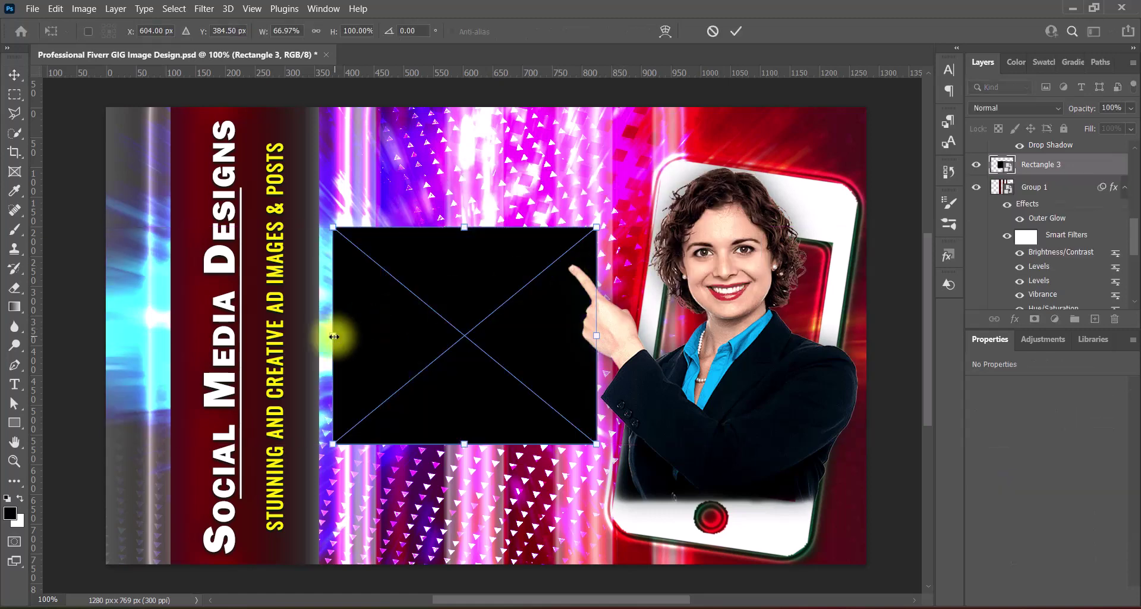
pyautogui.moveTo(334, 337); pyautogui.dragTo(348, 335)
# - Make two copies of Rectangle 3 and merge all three into one Group 3 layer
pyautogui.press('Return')
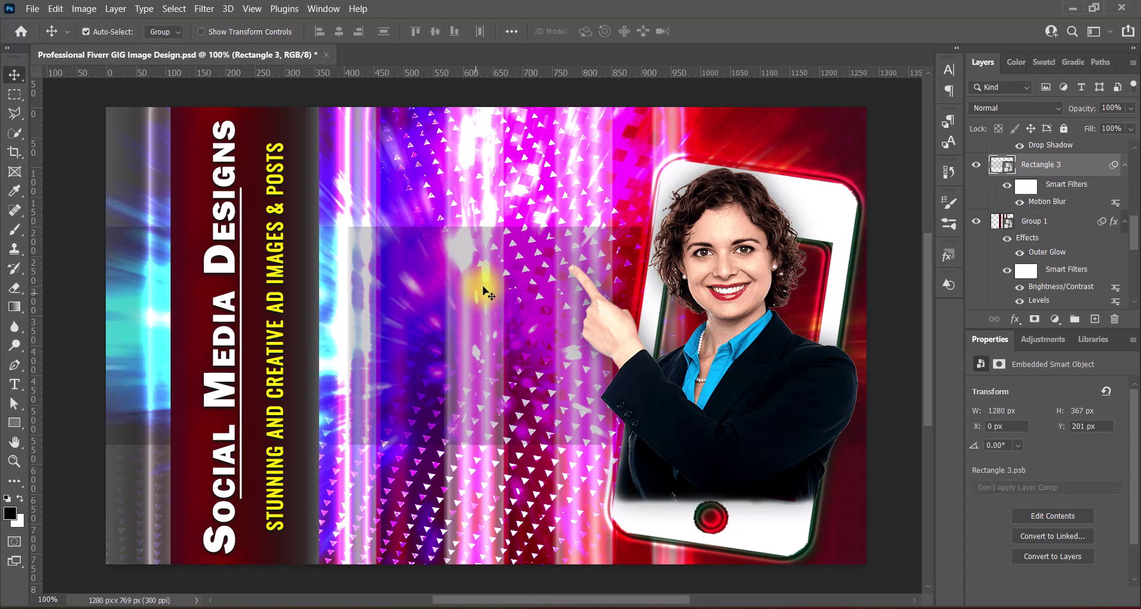
pyautogui.moveTo(1085, 164); pyautogui.dragTo(1096, 320)
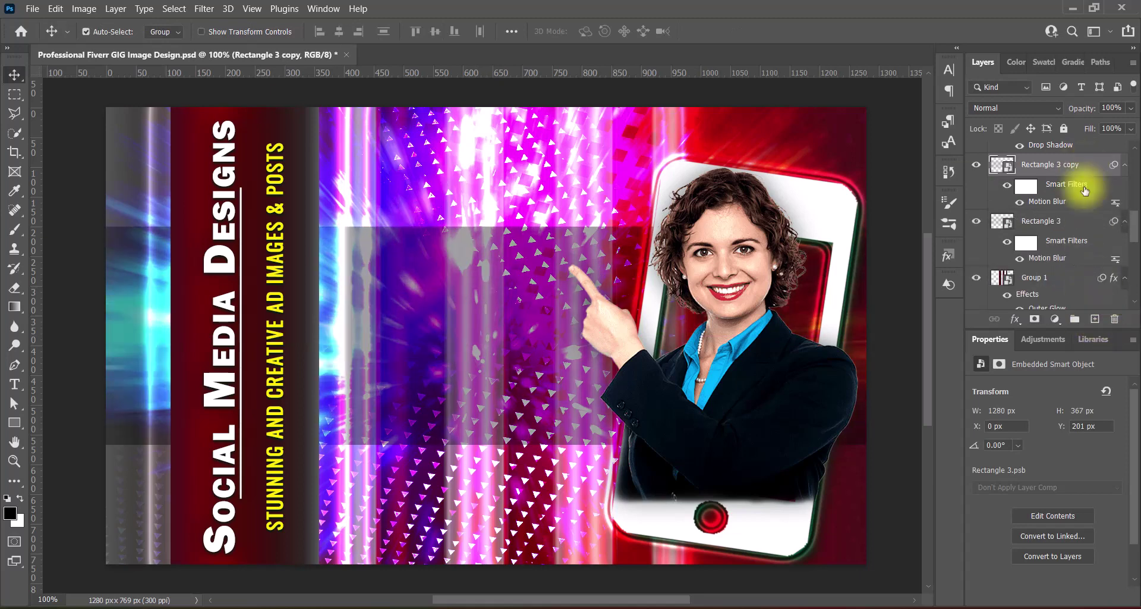
pyautogui.moveTo(1084, 165); pyautogui.dragTo(1095, 319)
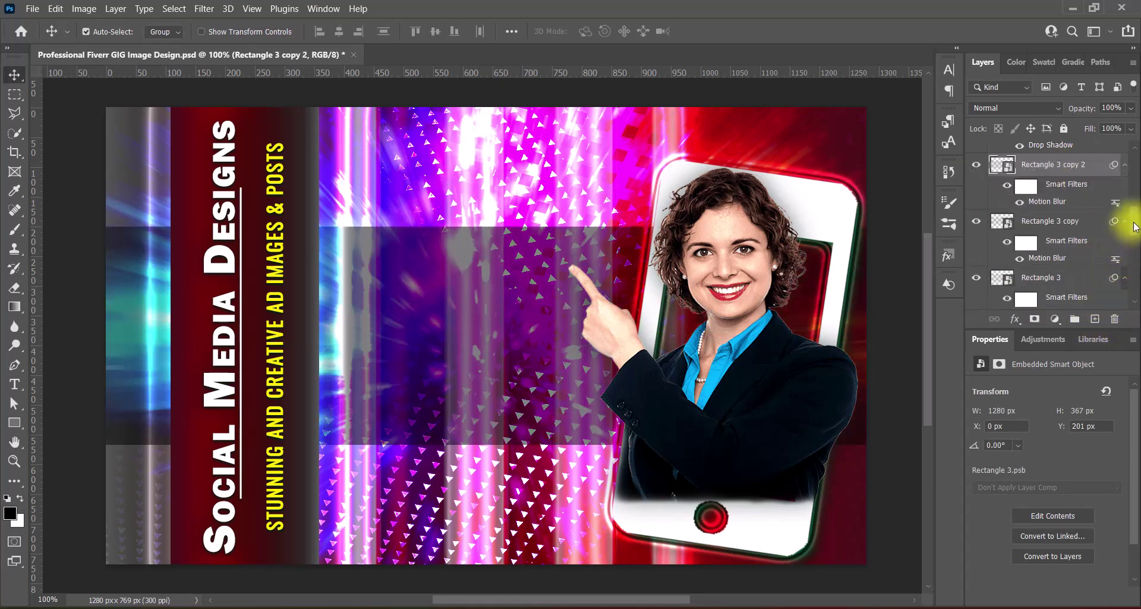
pyautogui.keyDown('shift'); pyautogui.click(1100, 211); pyautogui.keyUp('shift')
pyautogui.hotkey('ctrl', 'g')
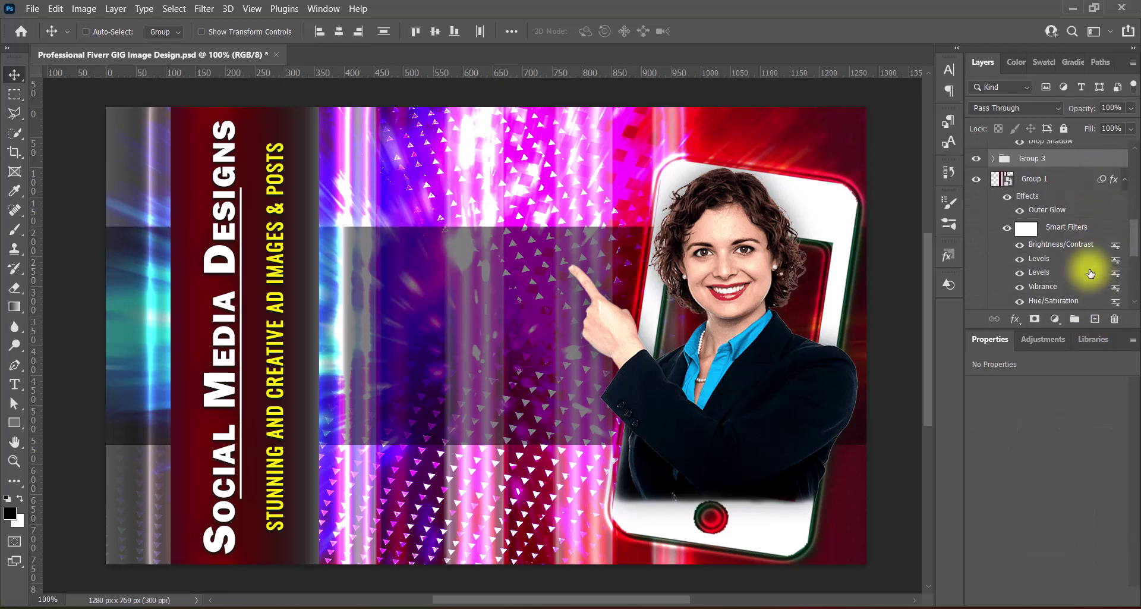
pyautogui.rightClick(1025, 195)
pyautogui.click(941, 272)
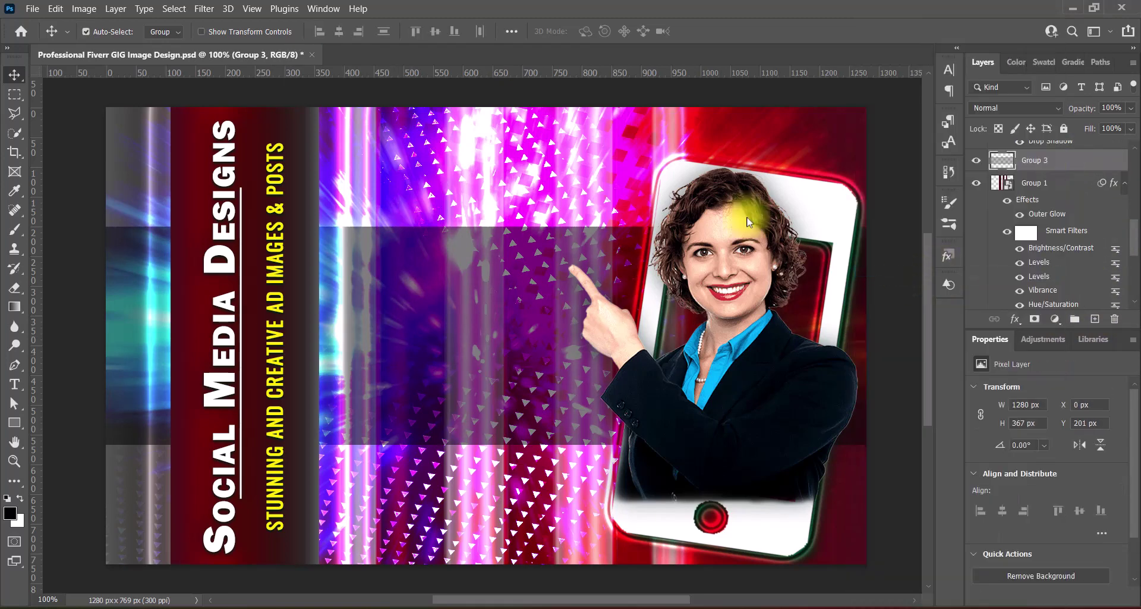
# - Preview blending modes on the Group 3 band and keep it at Normal
pyautogui.click(1017, 107)
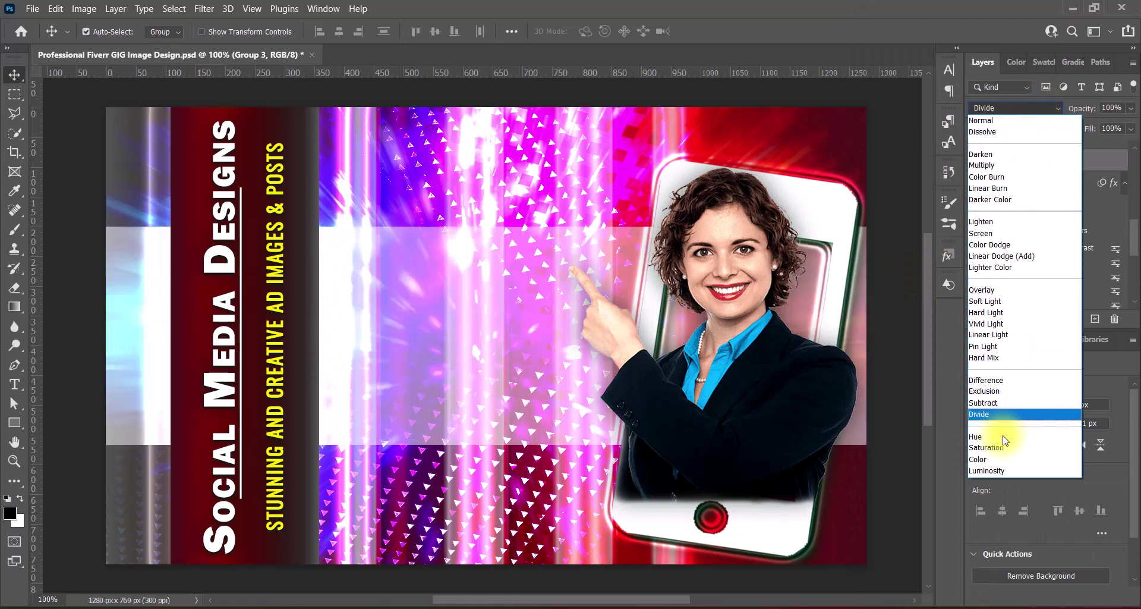
pyautogui.press('Down')
pyautogui.press('Down')
pyautogui.press('Down')
pyautogui.press('Down')
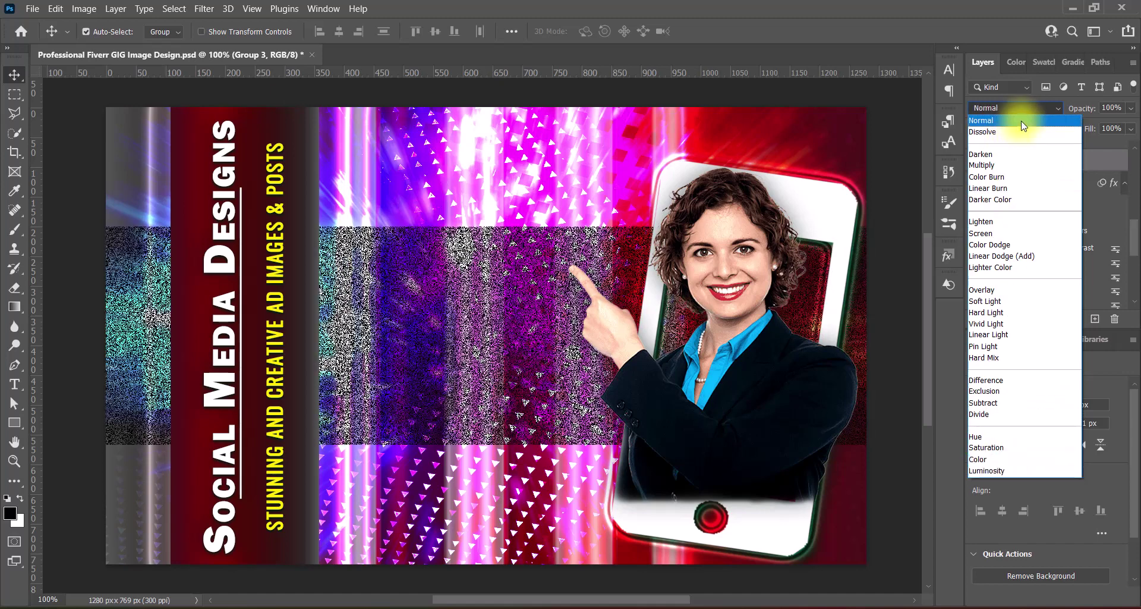
pyautogui.click(1013, 120)
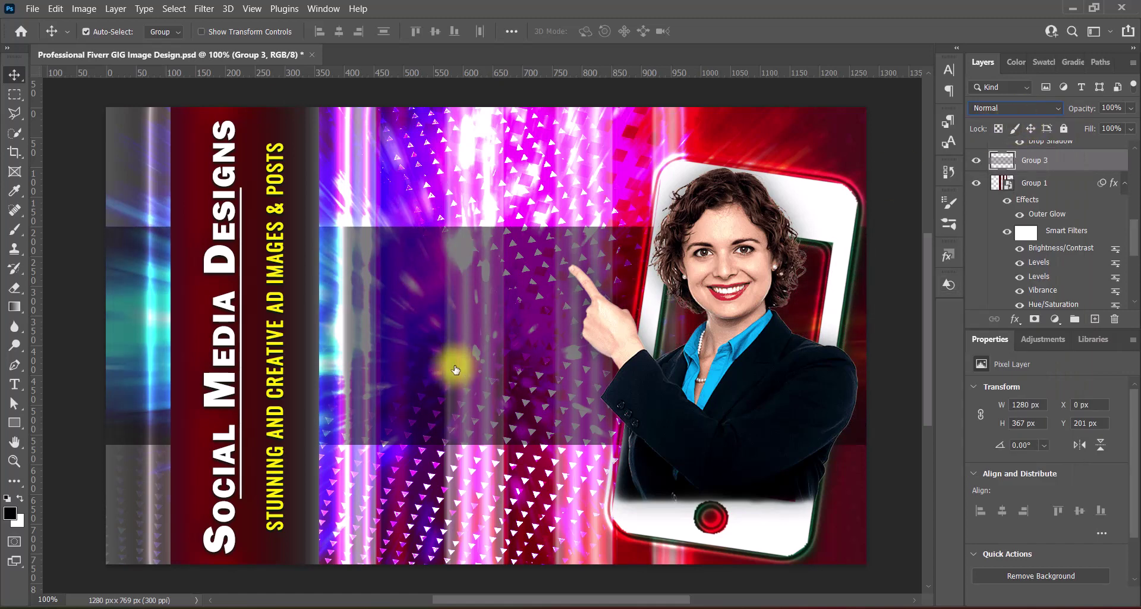
pyautogui.click(204, 9)
# - Soften the band with a 3-pixel Gaussian Blur
pyautogui.click(430, 241)
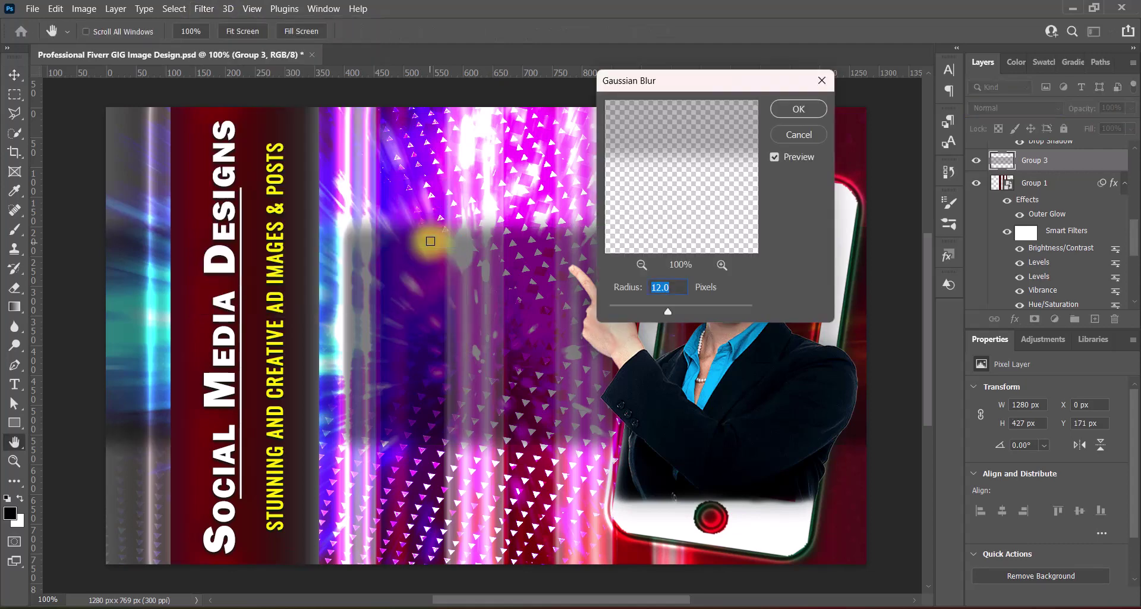
pyautogui.write('3')
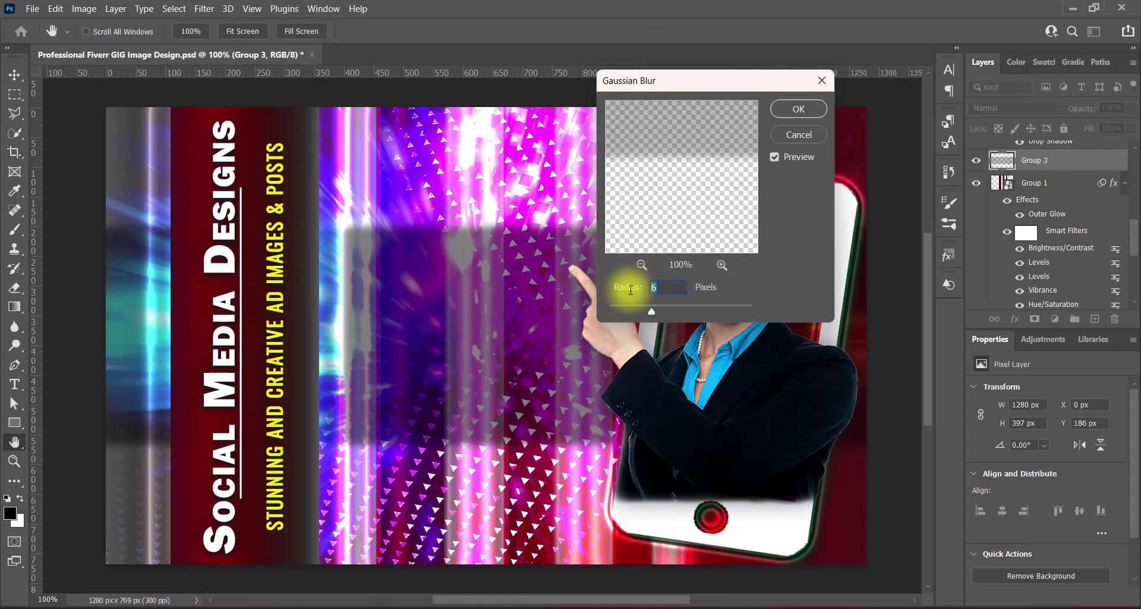
pyautogui.click(784, 109)
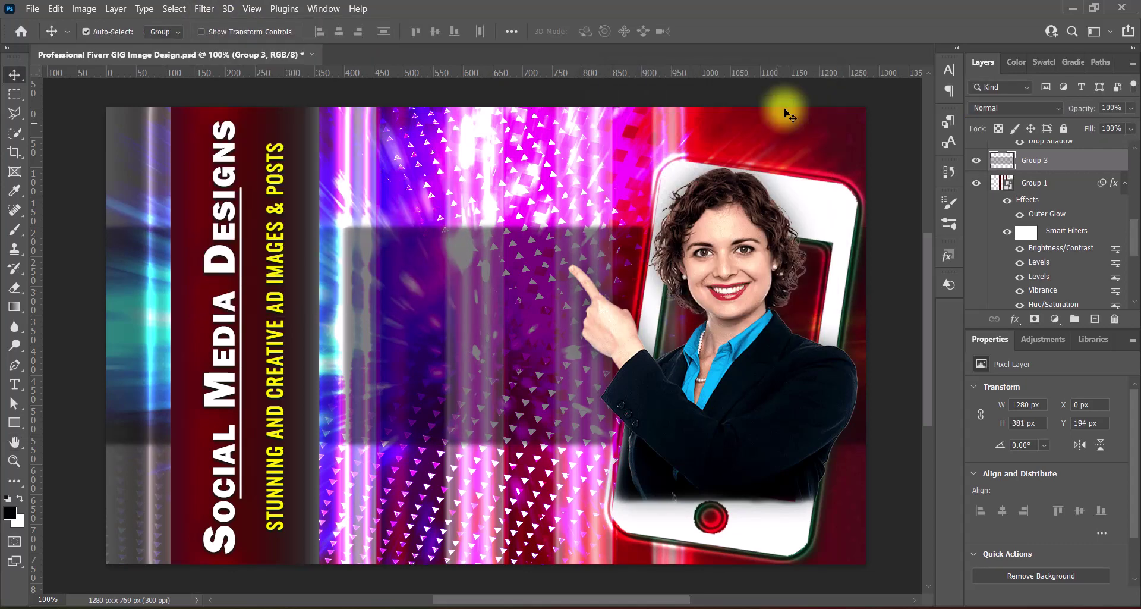
# - Erase the band's end over the left glow strip with a size-300 eraser
pyautogui.click(15, 288)
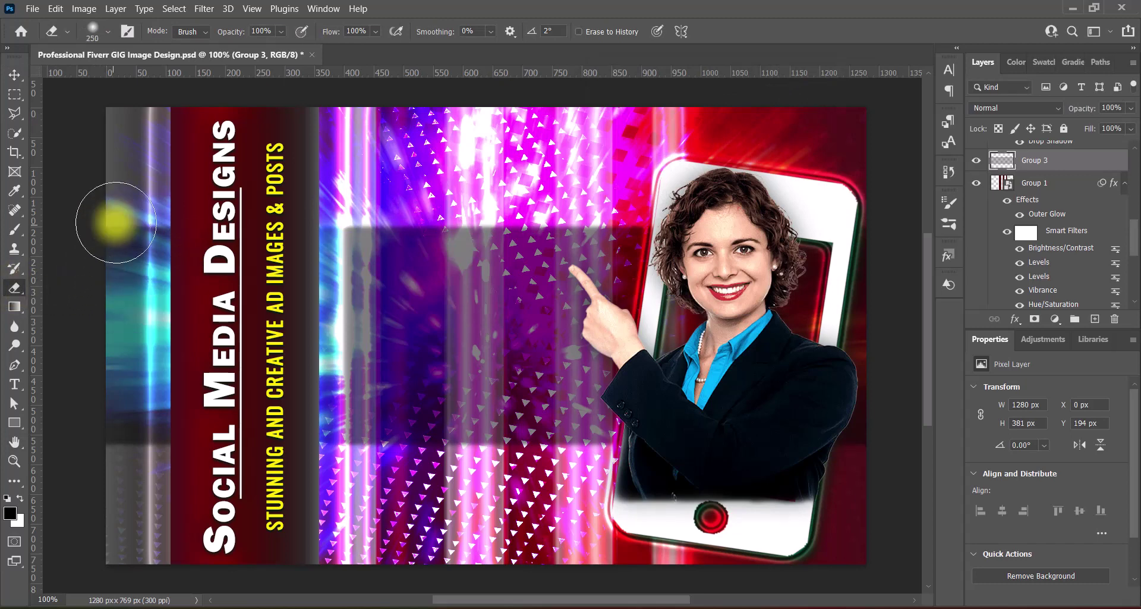
pyautogui.press(']')
pyautogui.press(']')
pyautogui.press(']')
pyautogui.moveTo(115, 242)
pyautogui.mouseDown()
pyautogui.moveTo(115, 395)
pyautogui.moveTo(149, 312)
pyautogui.mouseUp()
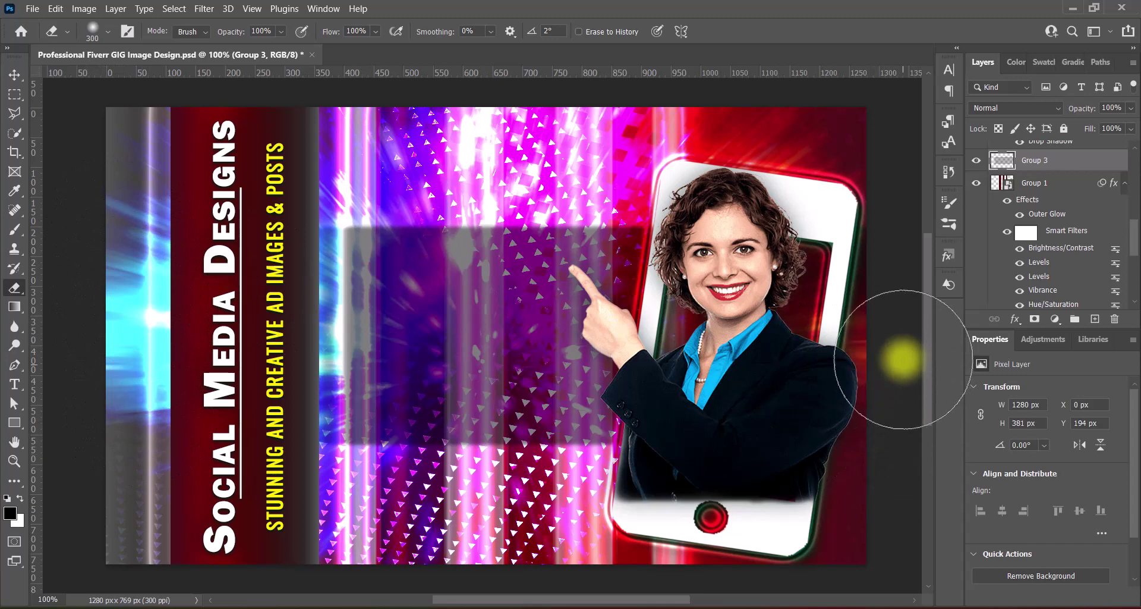
# - Nudge the band up to about Y 81 px and save the document
pyautogui.click(16, 75)
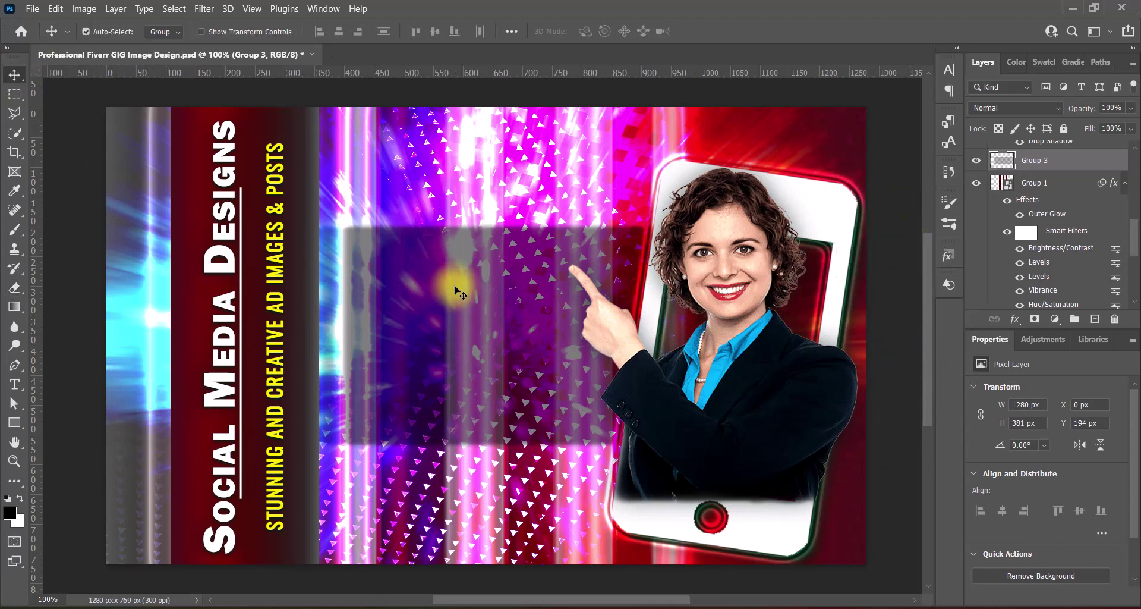
pyautogui.hotkey('shift', 'Up')
pyautogui.hotkey('shift', 'Up')
pyautogui.hotkey('shift', 'Up')
pyautogui.hotkey('shift', 'Up')
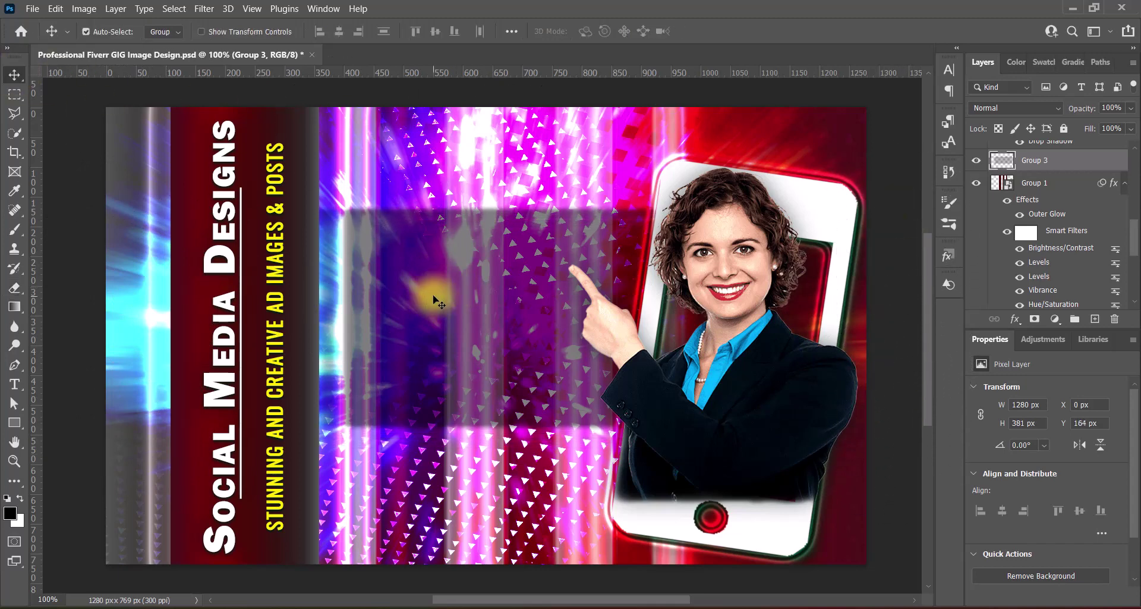
pyautogui.hotkey('shift', 'Up')
pyautogui.hotkey('shift', 'Up')
pyautogui.hotkey('shift', 'Up')
pyautogui.hotkey('shift', 'Up')
pyautogui.hotkey('shift', 'Up')
pyautogui.hotkey('shift', 'Up')
pyautogui.hotkey('shift', 'Up')
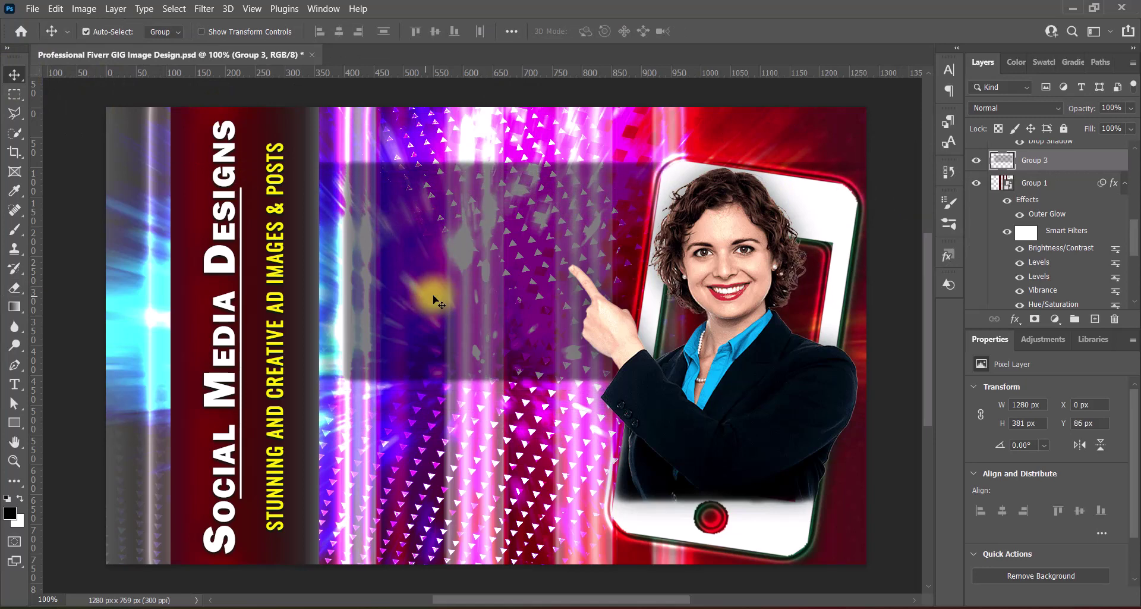
pyautogui.hotkey('shift', 'Up')
pyautogui.hotkey('shift', 'Down')
pyautogui.press('Down')
pyautogui.press('Down')
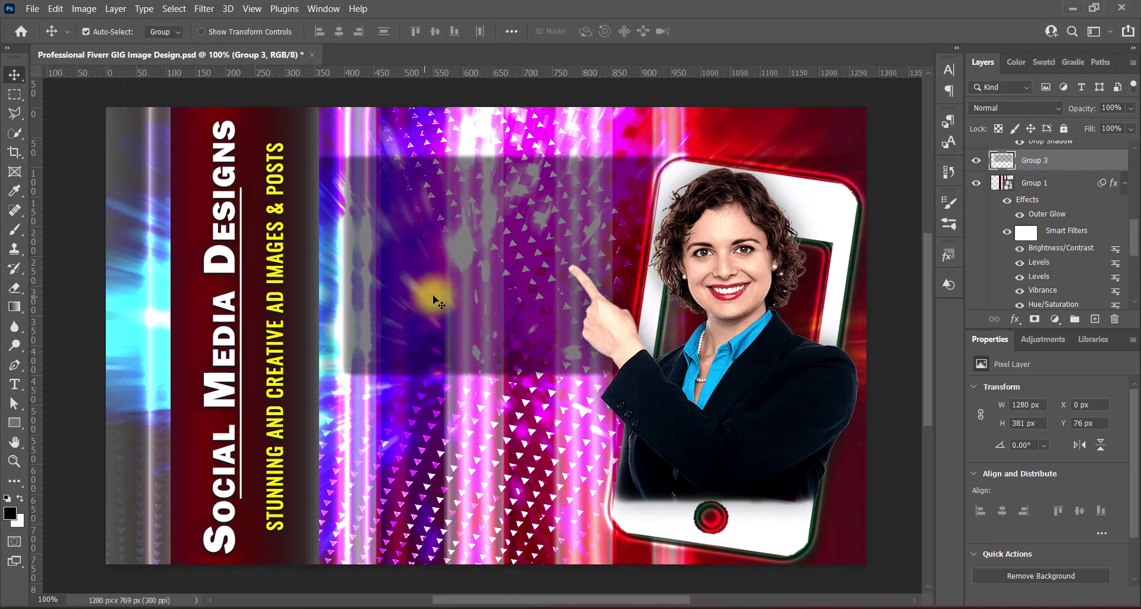
pyautogui.press('Down')
pyautogui.press('Down')
pyautogui.press('Down')
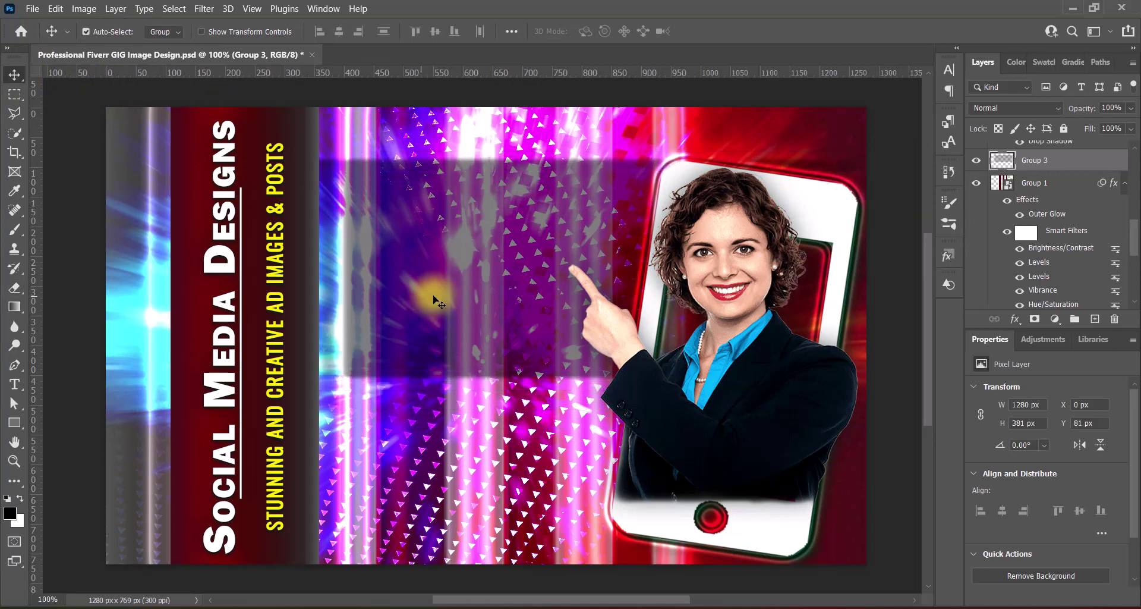
pyautogui.hotkey('ctrl', 's')
# - Add a new top layer and place Phantom Storm Spaced Italic text, Smooth, in the band
pyautogui.scroll(1, 1047, 226)
pyautogui.click(1058, 153)
pyautogui.click(1094, 319)
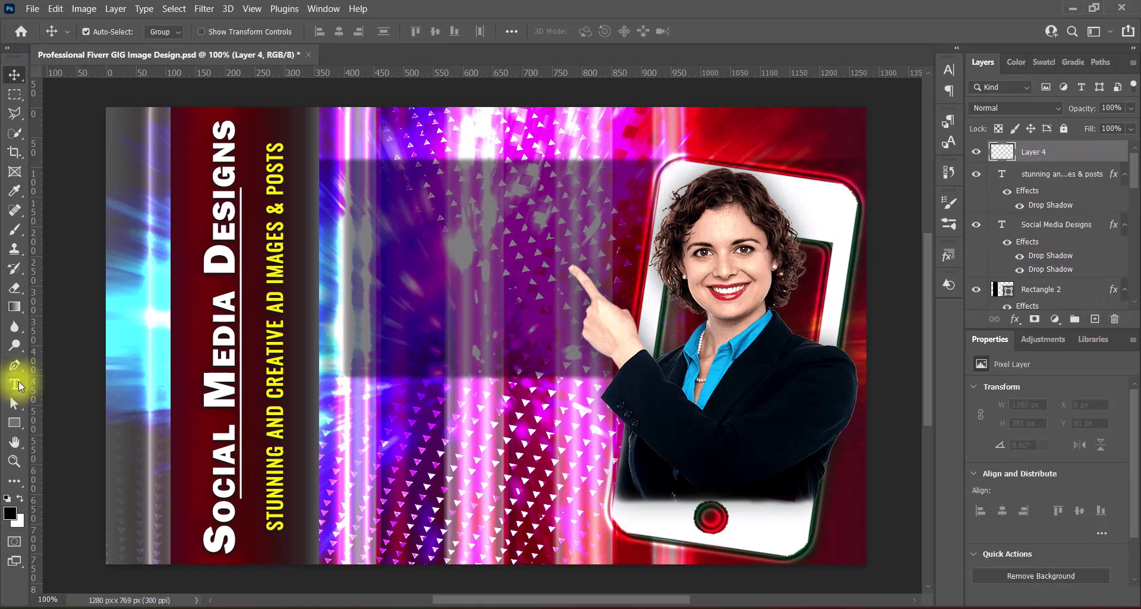
pyautogui.click(15, 384)
pyautogui.click(70, 385)
pyautogui.click(214, 32)
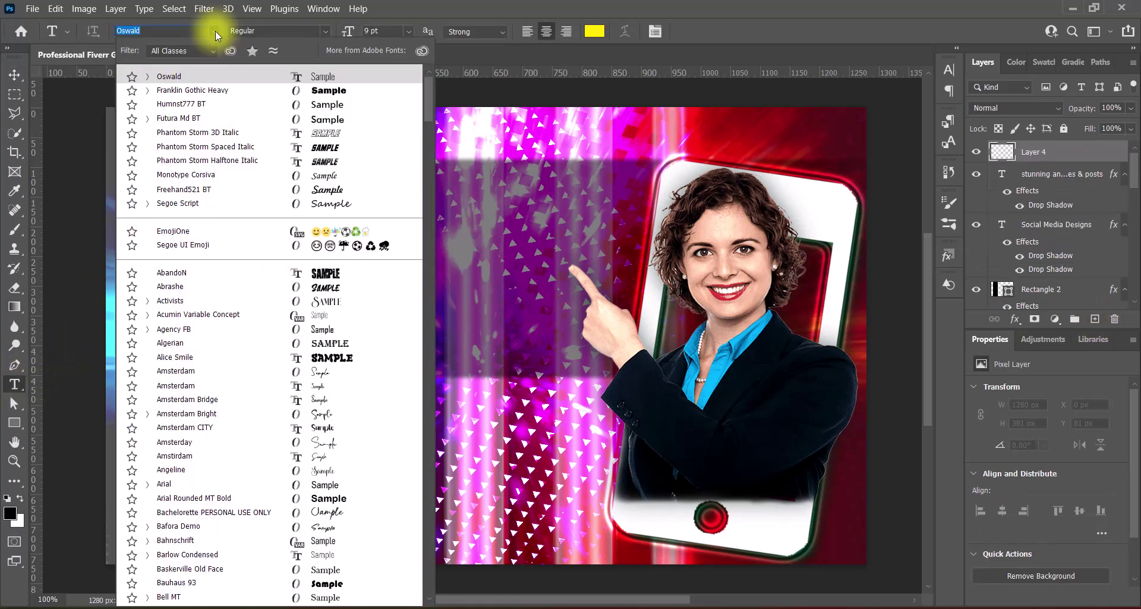
pyautogui.click(268, 147)
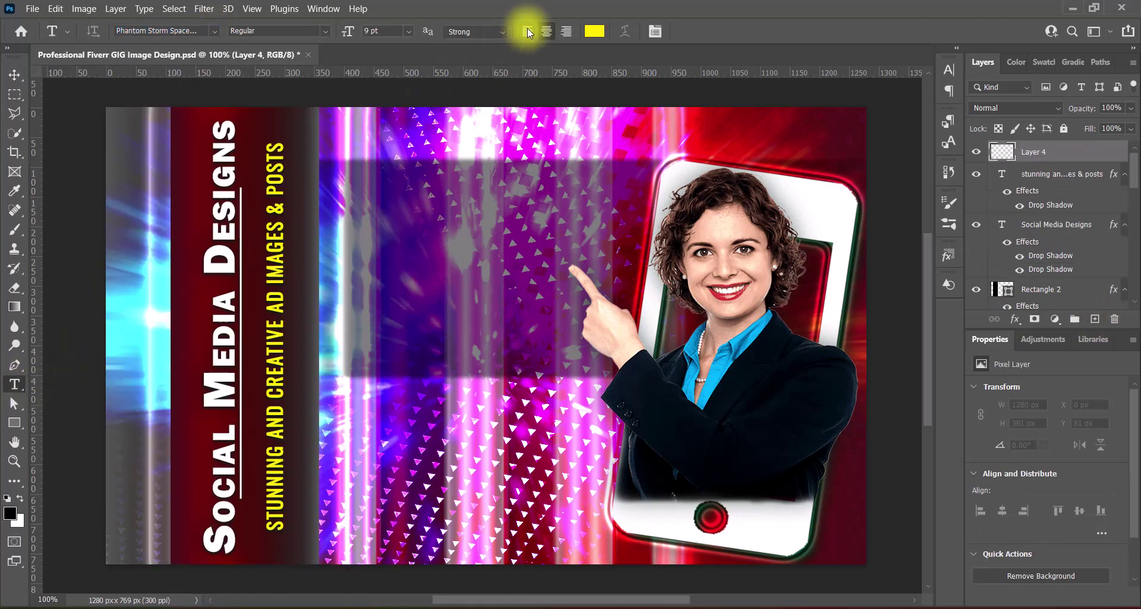
pyautogui.click(475, 32)
pyautogui.click(469, 89)
pyautogui.click(372, 225)
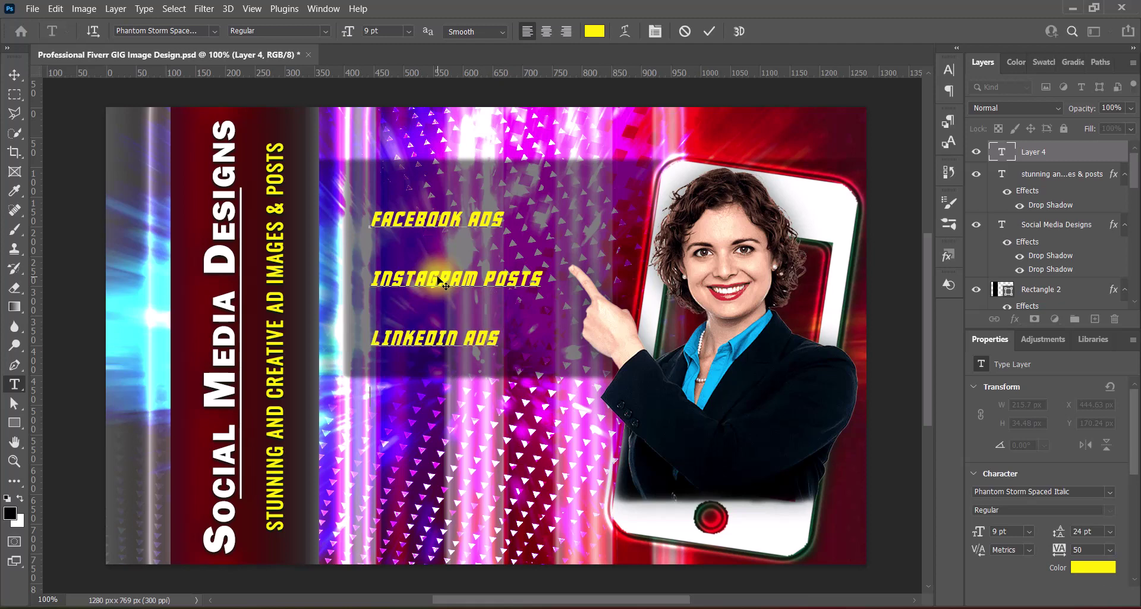
pyautogui.write('YOUTUBE THUMBNAILS')
# - Switch the service list to Futura Md BT Medium with 12 pt leading and 0 tracking
pyautogui.hotkey('ctrl', 'a')
pyautogui.click(214, 30)
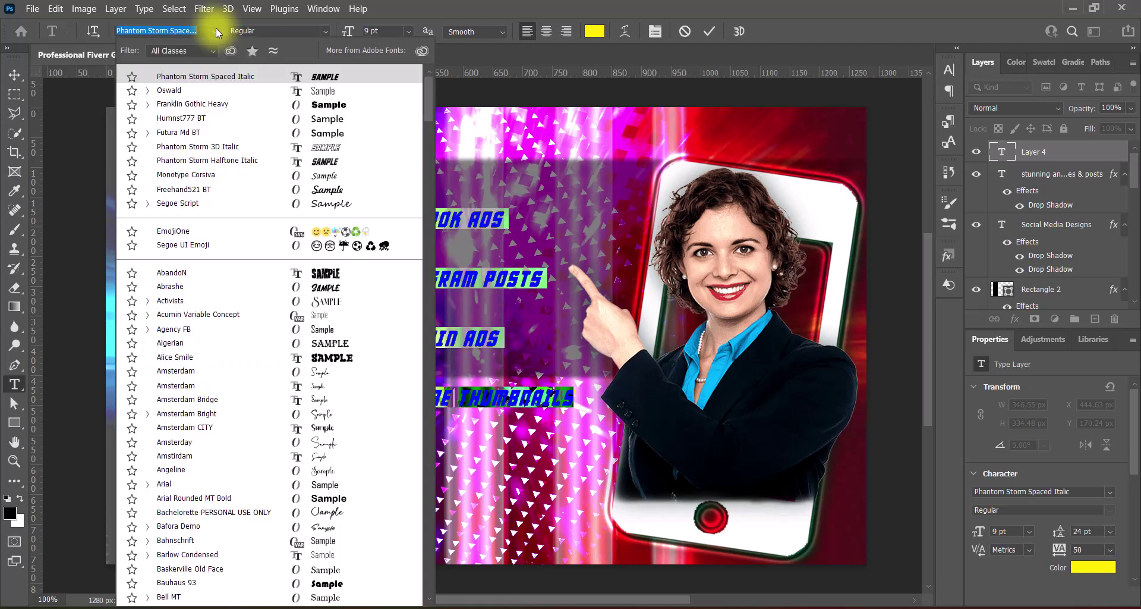
pyautogui.press('Down')
pyautogui.click(214, 29)
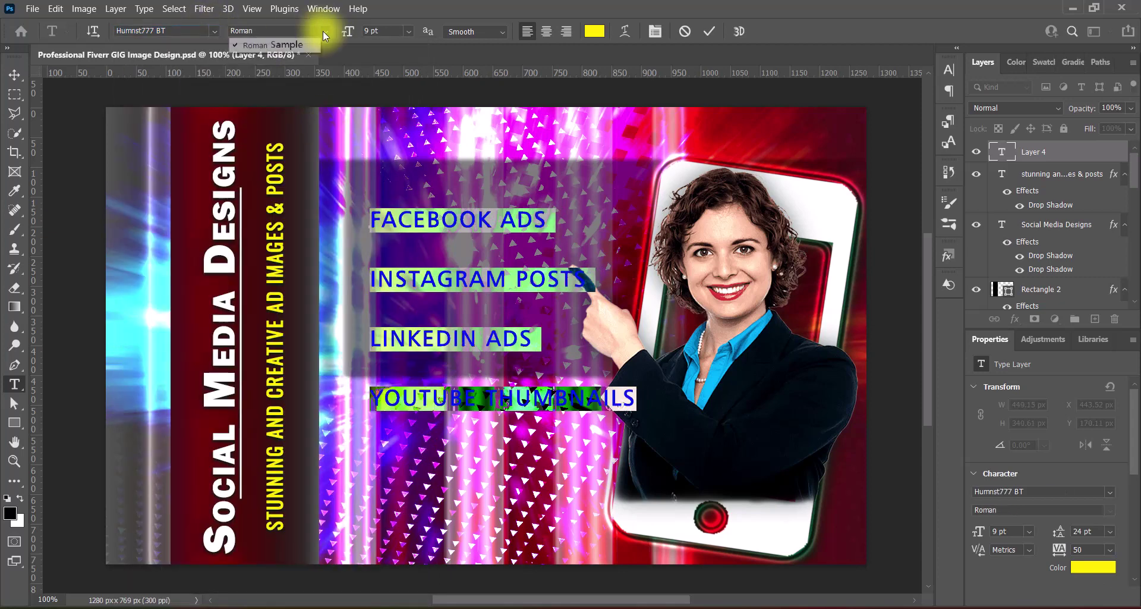
pyautogui.click(655, 31)
pyautogui.click(791, 172)
pyautogui.click(323, 90)
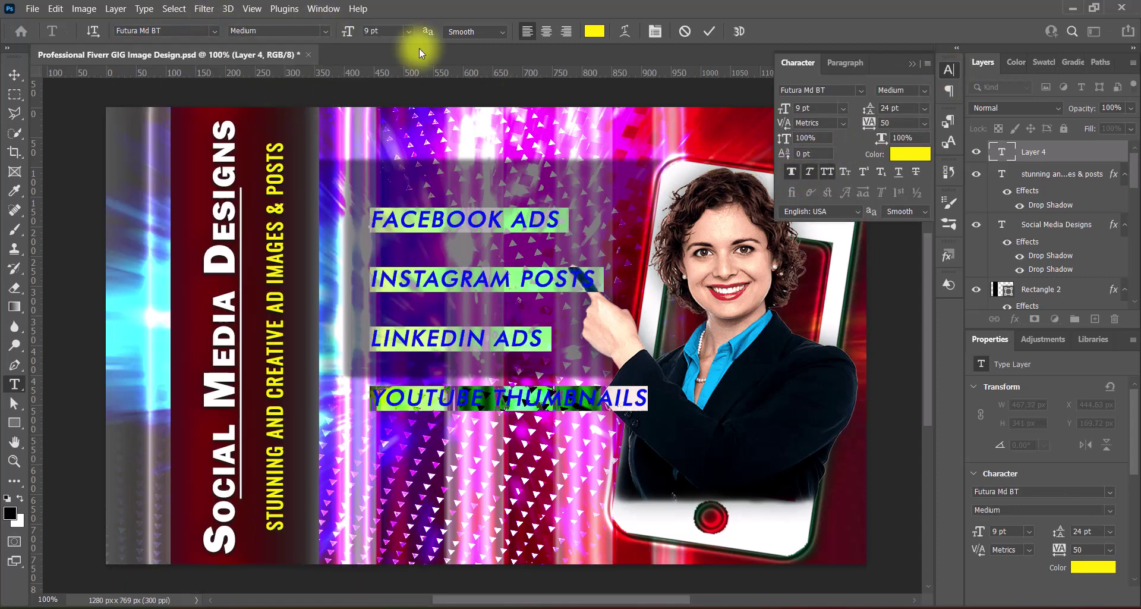
pyautogui.click(924, 122)
pyautogui.click(911, 196)
pyautogui.click(709, 31)
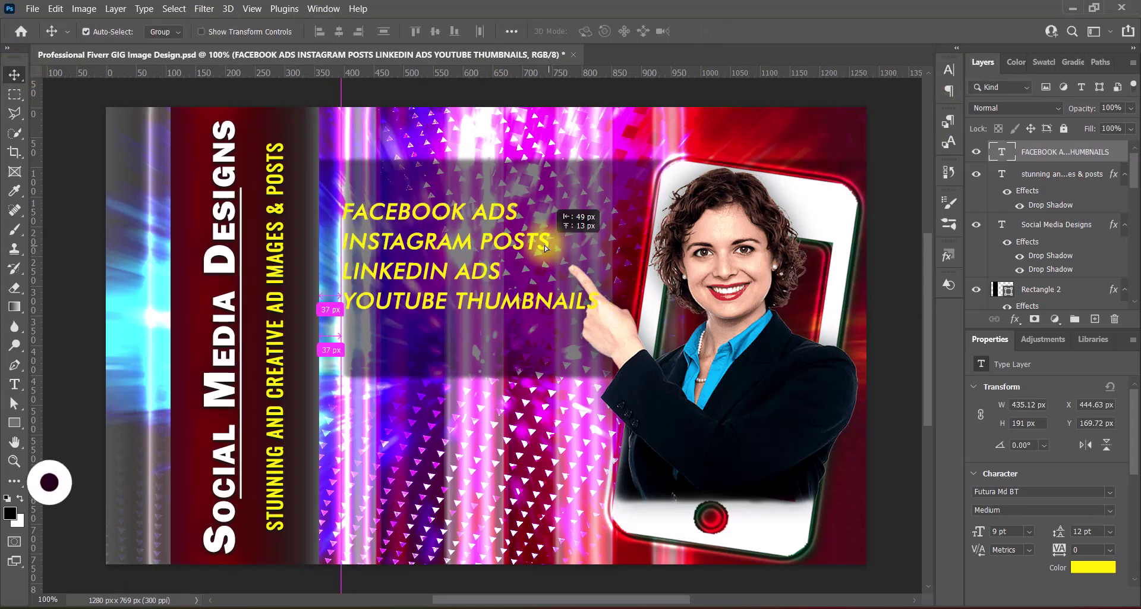
# - Make the service list Bold Italic and shift it slightly left
pyautogui.hotkey('ctrl', 'a')
pyautogui.click(324, 30)
pyautogui.click(309, 81)
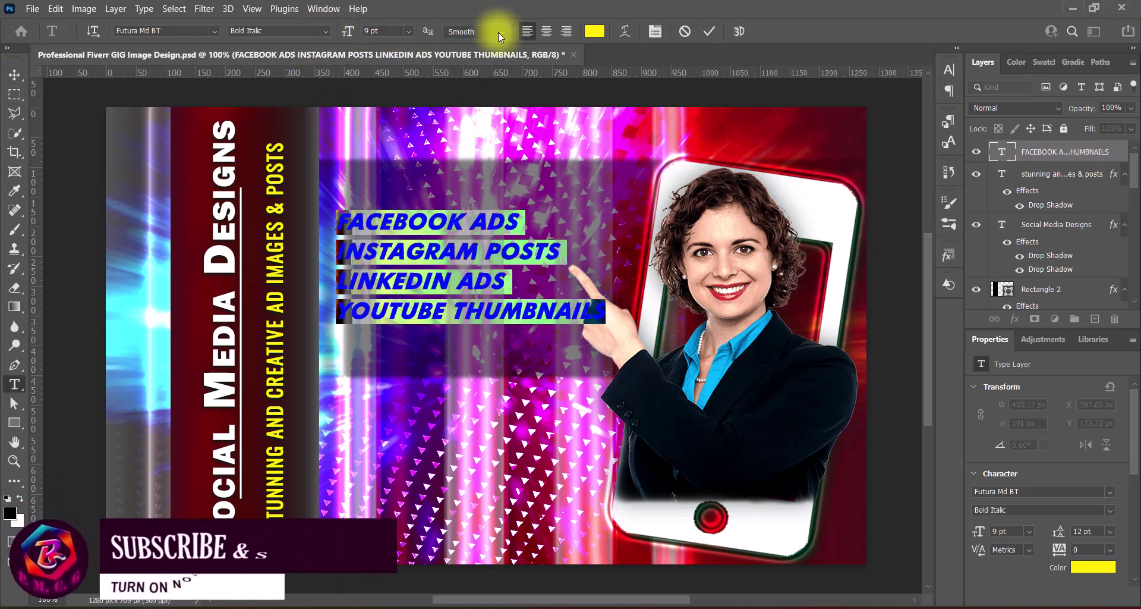
pyautogui.click(14, 75)
pyautogui.moveTo(515, 223); pyautogui.dragTo(504, 226)
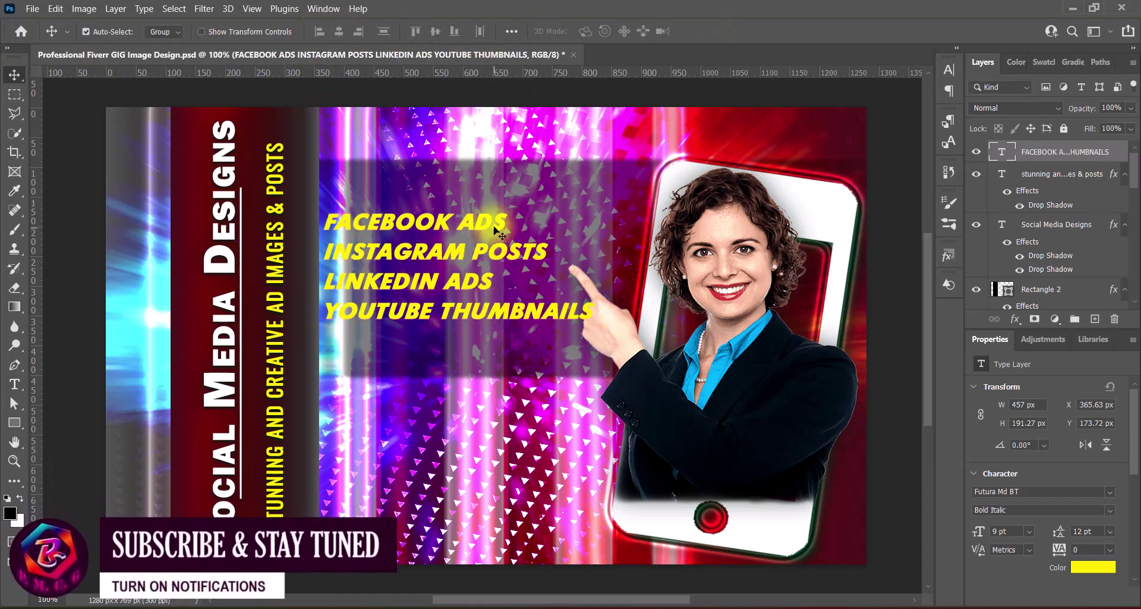
# - Recolour the service list text pale yellow
pyautogui.doubleClick(1002, 152)
pyautogui.click(594, 31)
pyautogui.click(723, 211)
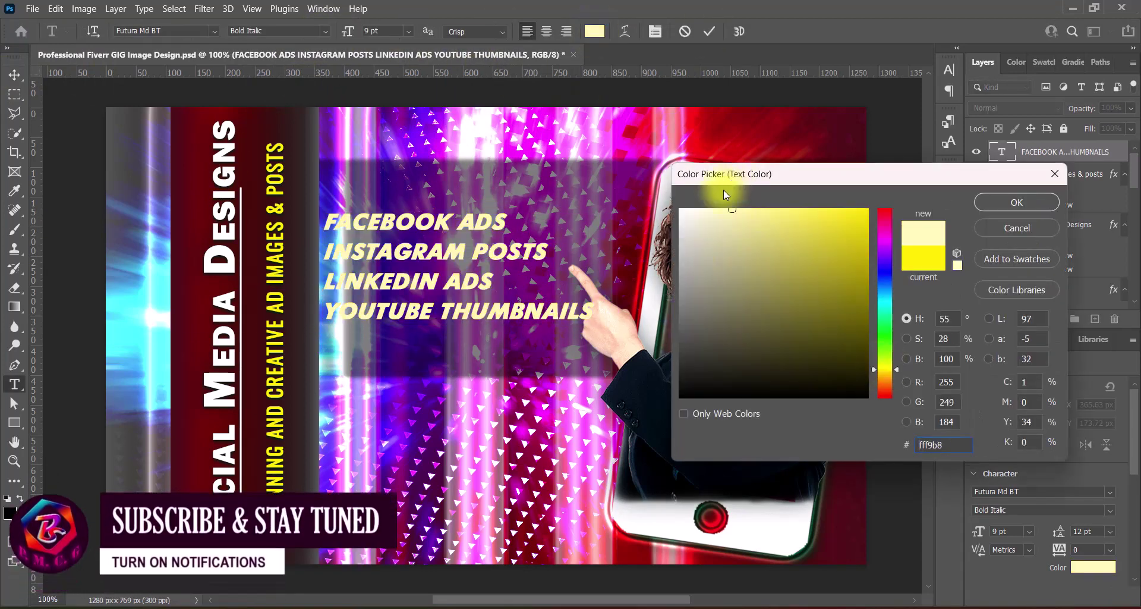
pyautogui.press('Return')
# - Break the list items over staggered lines, moving ADS, POSTS and THUMBNAILS words down
pyautogui.press('Return')
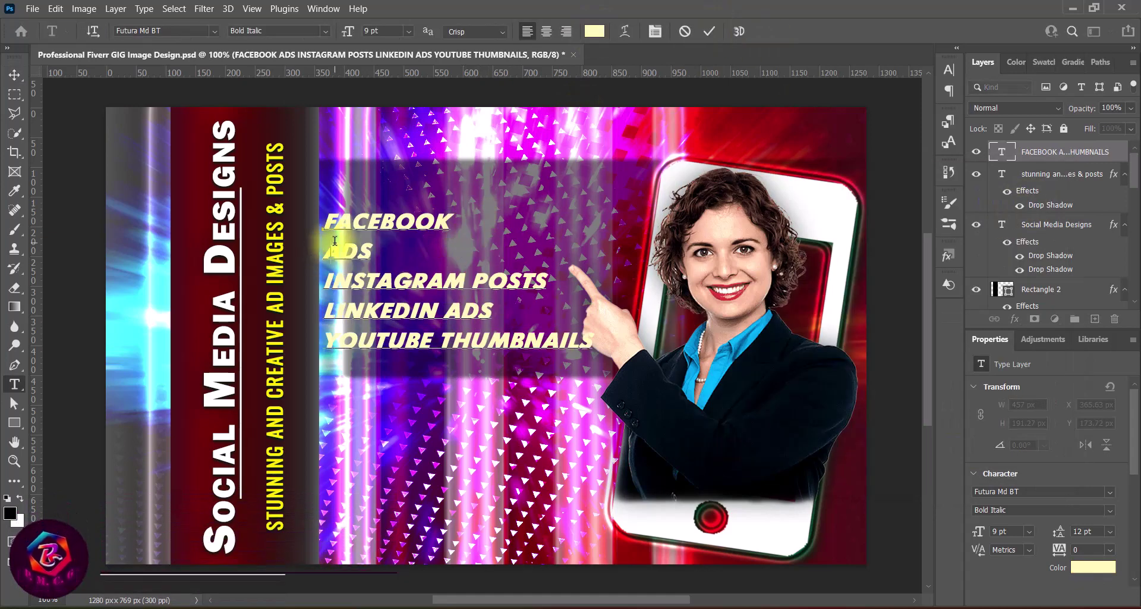
pyautogui.click(468, 280)
pyautogui.press('Return')
pyautogui.click(441, 340)
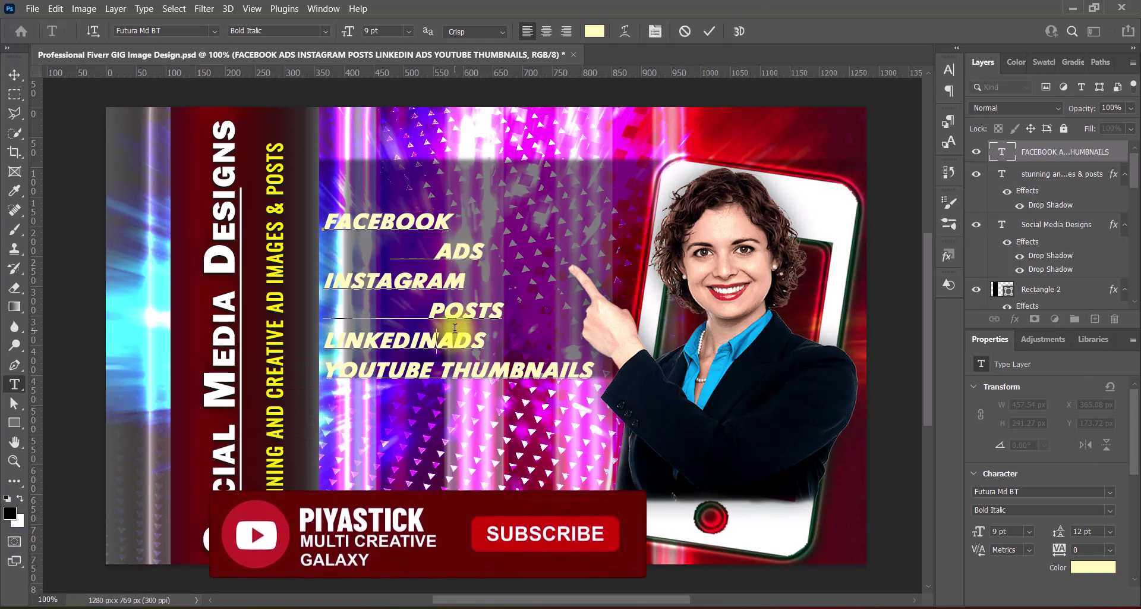
pyautogui.press('Return')
pyautogui.click(437, 399)
pyautogui.press('Return')
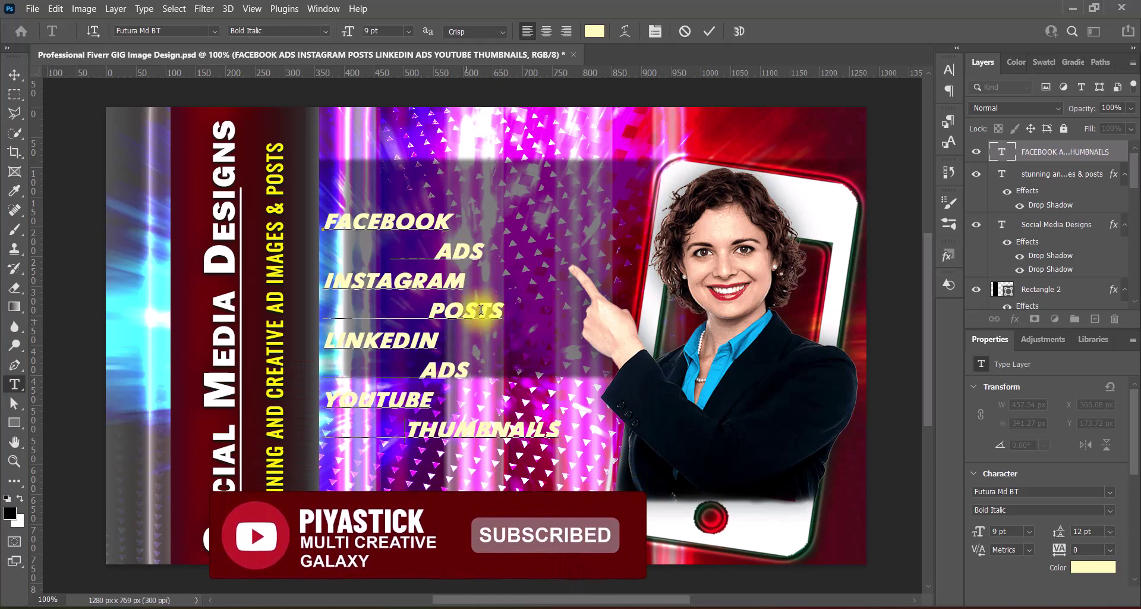
pyautogui.hotkey('ctrl', 'Return')
# - Move the service list up, scale it up slightly, and fine-tune its position
pyautogui.press('v')
pyautogui.moveTo(481, 309); pyautogui.dragTo(489, 260)
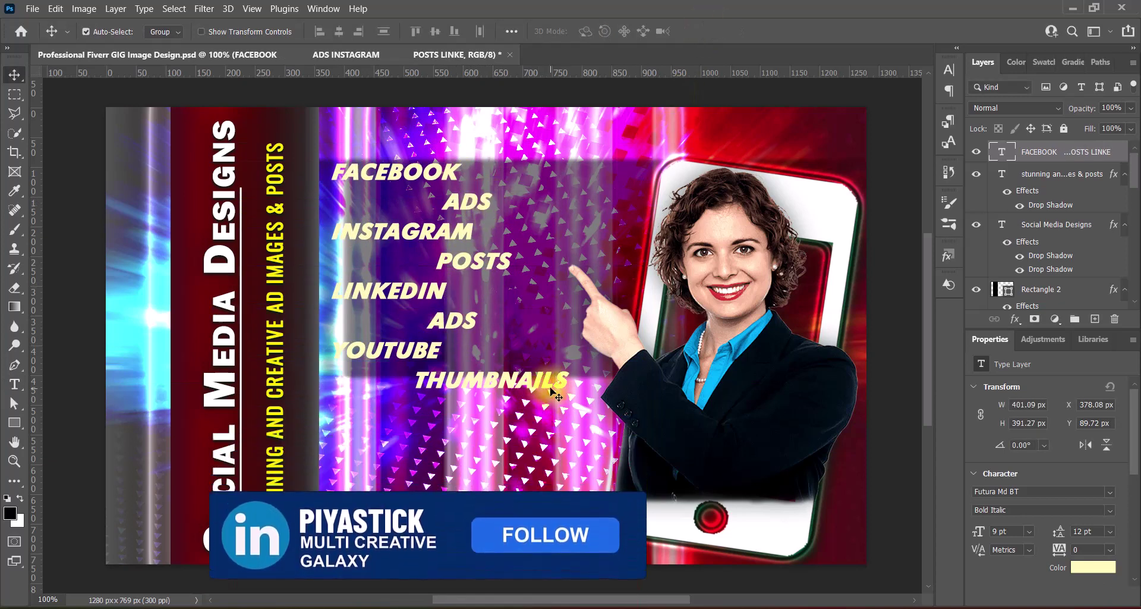
pyautogui.hotkey('ctrl', 't')
pyautogui.moveTo(573, 393); pyautogui.dragTo(581, 453)
pyautogui.press('Return')
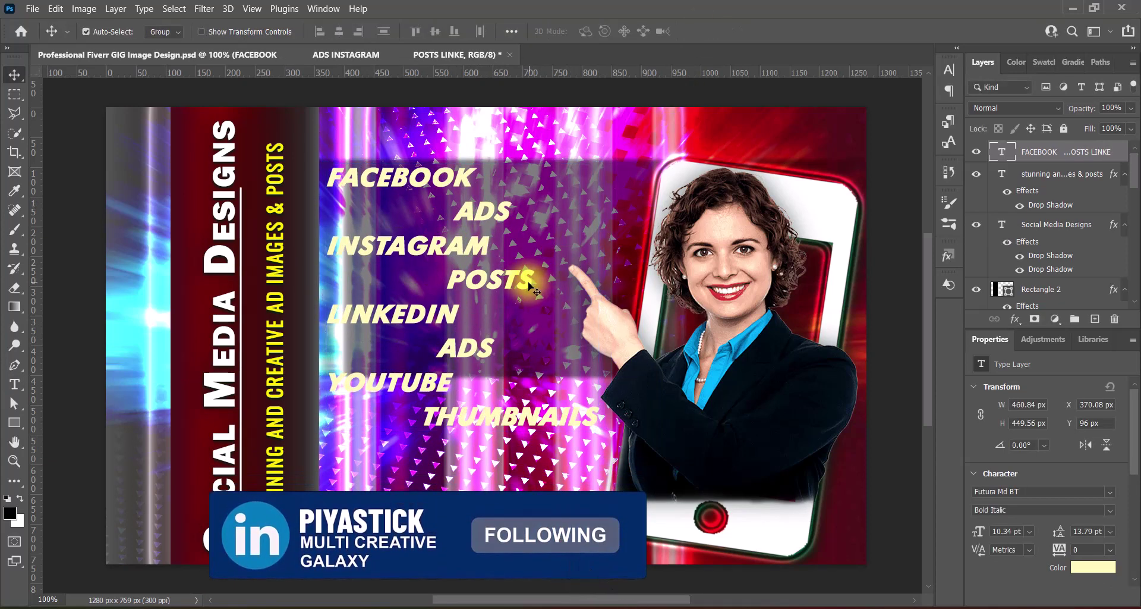
pyautogui.moveTo(531, 288); pyautogui.dragTo(530, 289)
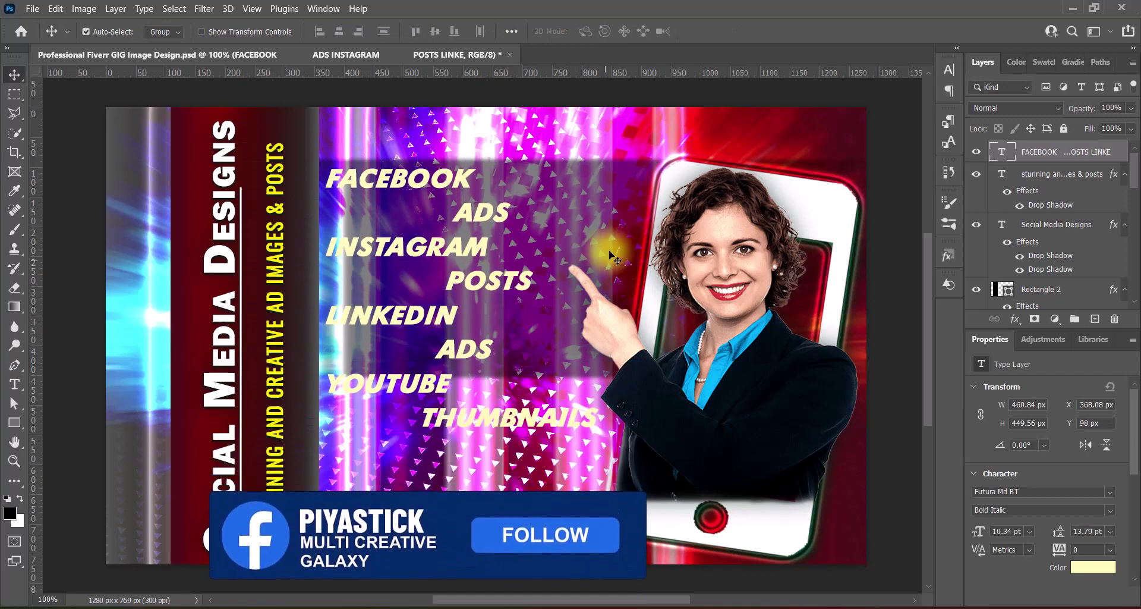
pyautogui.moveTo(549, 423); pyautogui.dragTo(561, 424)
# - Enlarge the service list's drop shadow to size 54 px with spread 2
pyautogui.doubleClick(1051, 269)
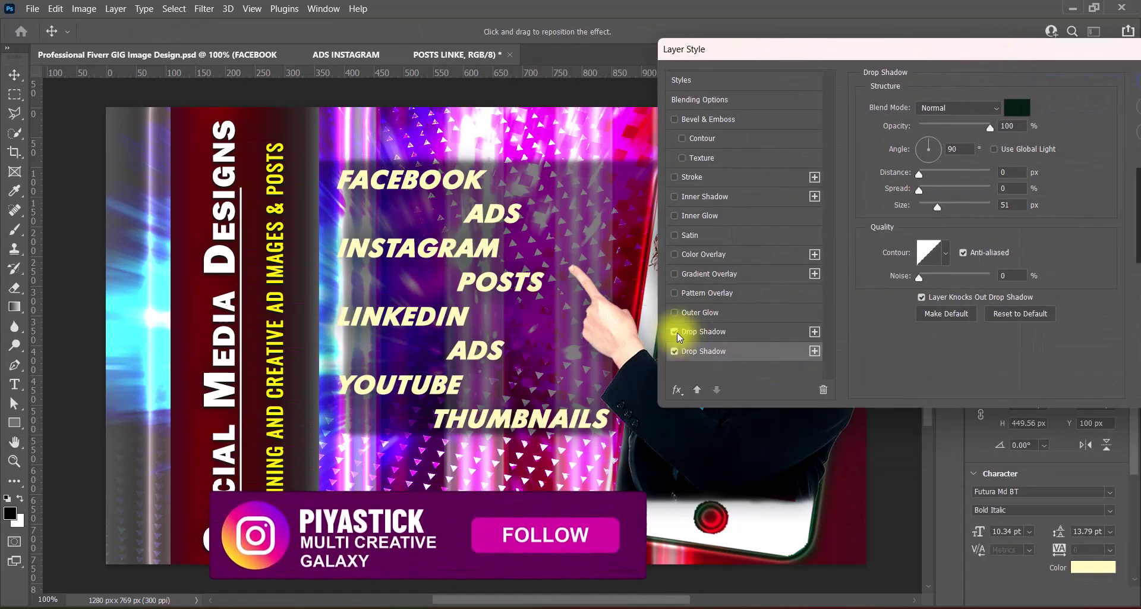
pyautogui.moveTo(938, 207); pyautogui.dragTo(922, 191)
pyautogui.write('2')
pyautogui.moveTo(950, 53); pyautogui.dragTo(947, 56)
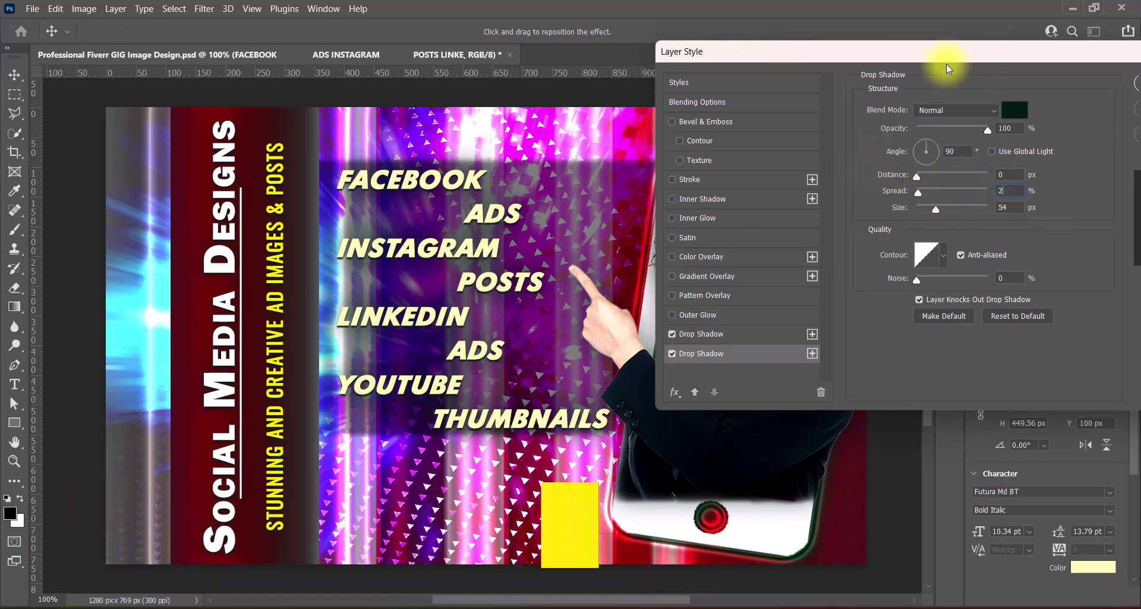
pyautogui.press('Return')
# - Tighten the list's line spacing to 12 pt and scale it up to about 11.28 pt
pyautogui.press('t')
pyautogui.click(453, 351)
pyautogui.press('BackSpace')
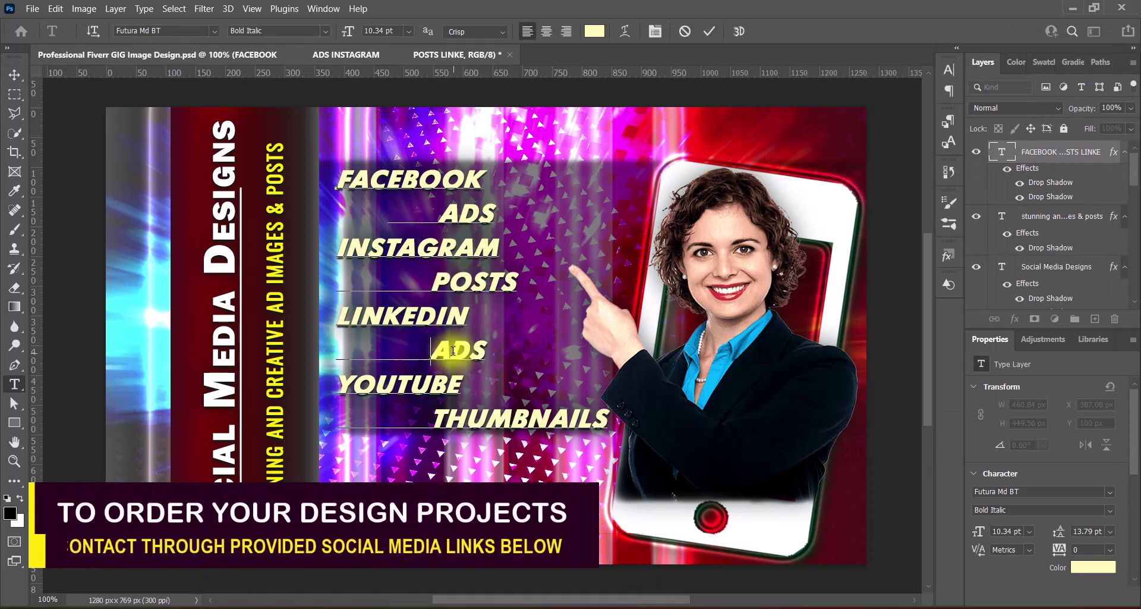
pyautogui.hotkey('ctrl', 'a')
pyautogui.click(949, 70)
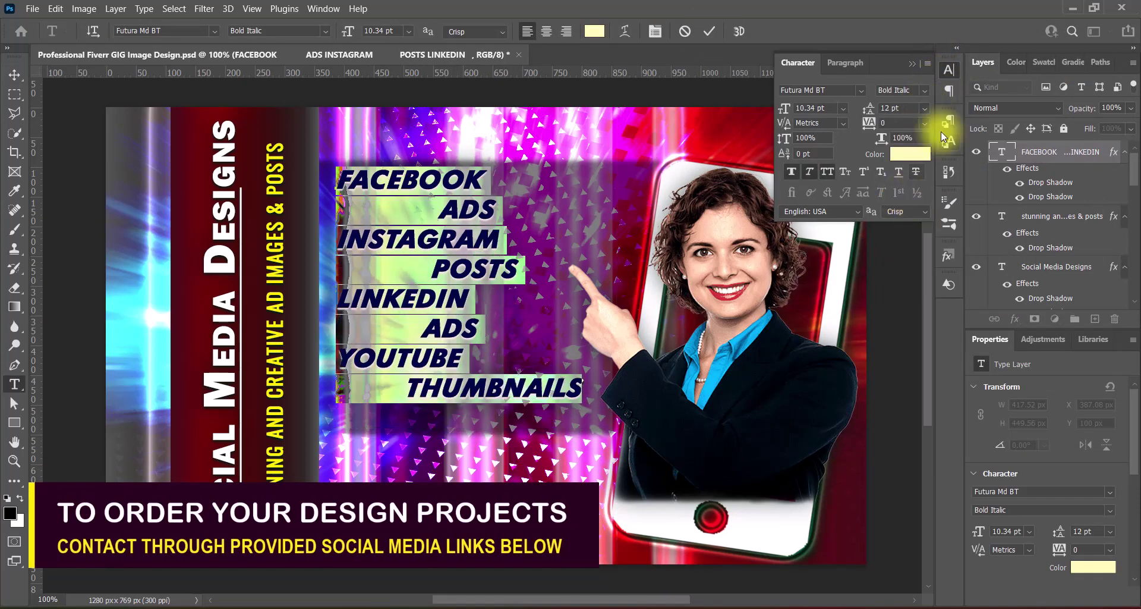
pyautogui.hotkey('ctrl', 'Return')
pyautogui.hotkey('ctrl', 't')
pyautogui.moveTo(469, 404); pyautogui.dragTo(470, 425)
pyautogui.press('Return')
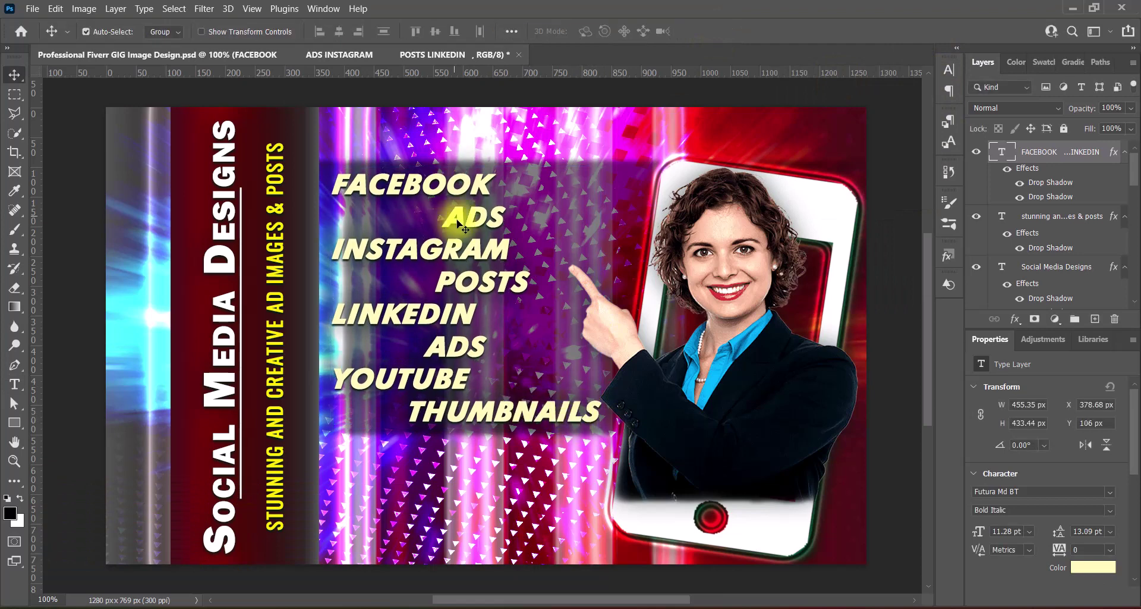
# - Add underscore leader lines before indented words and pick a brighter yellow
pyautogui.click(949, 69)
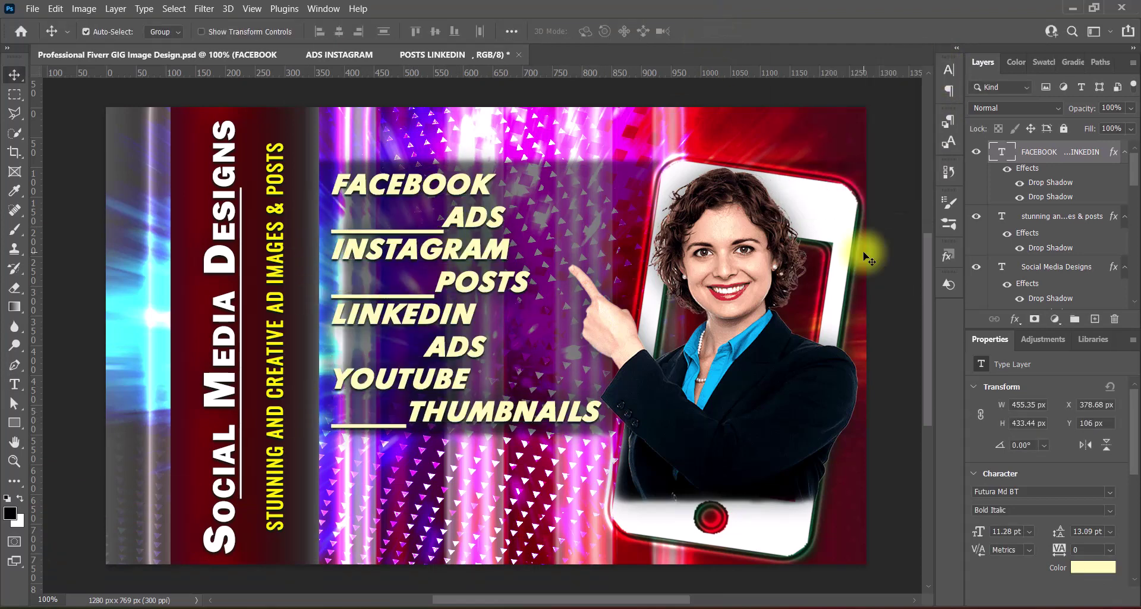
pyautogui.click(1093, 567)
pyautogui.click(834, 187)
# - Confirm the brighter yellow list colour and enable Gradient Overlay on the service list
pyautogui.click(1019, 200)
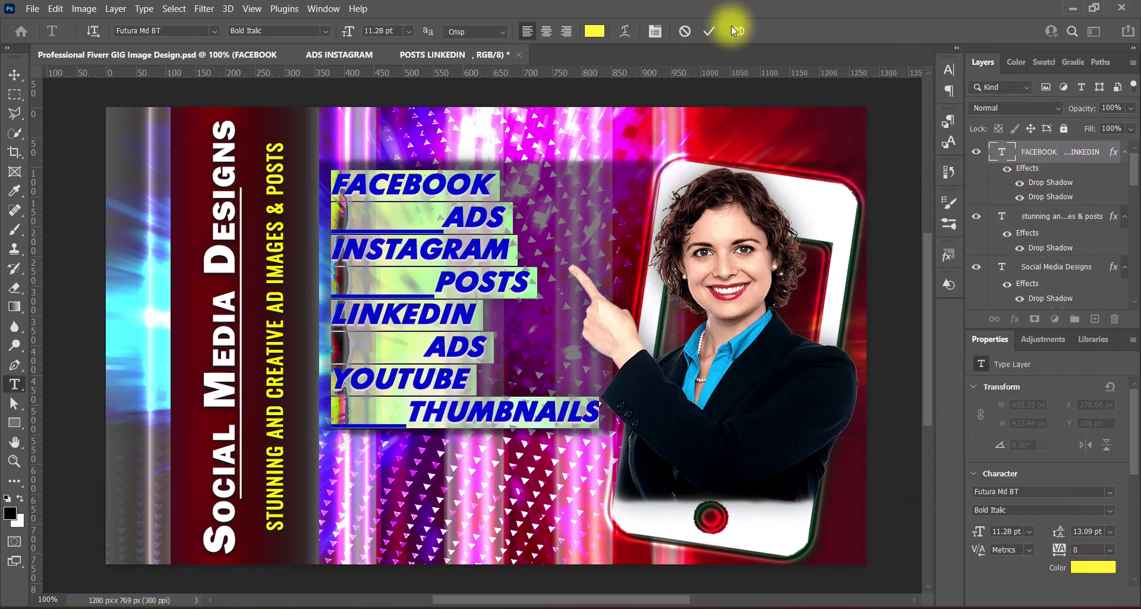
pyautogui.click(731, 26)
pyautogui.doubleClick(1027, 168)
pyautogui.click(580, 285)
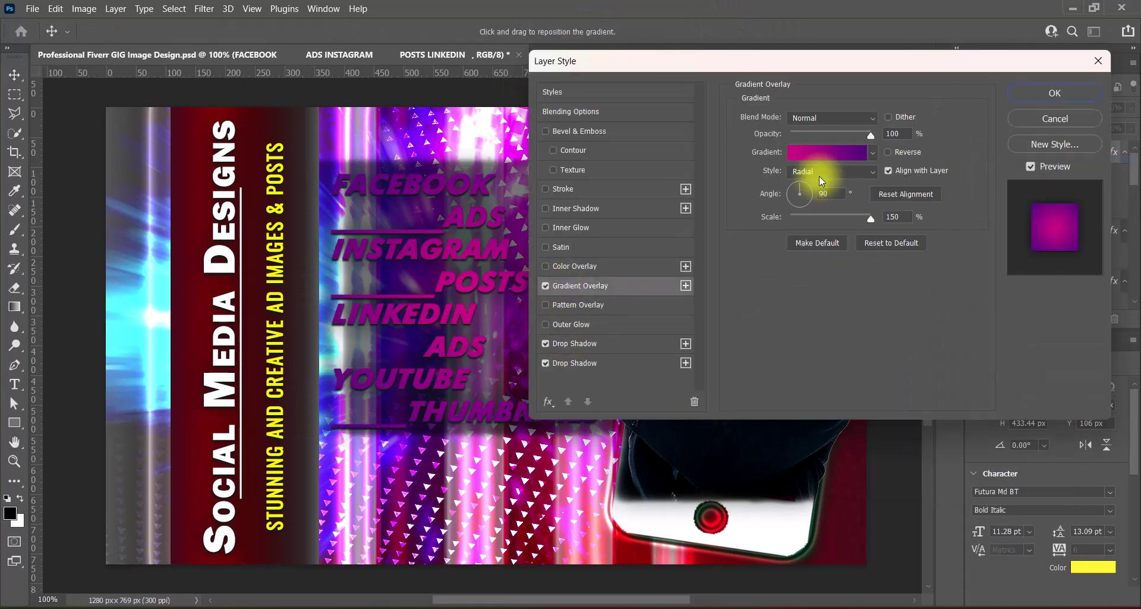
# - Try gradient presets from the Cloud, Pastels, Neutrals, Grays and Purples groups
pyautogui.click(872, 152)
pyautogui.click(653, 496)
pyautogui.click(653, 563)
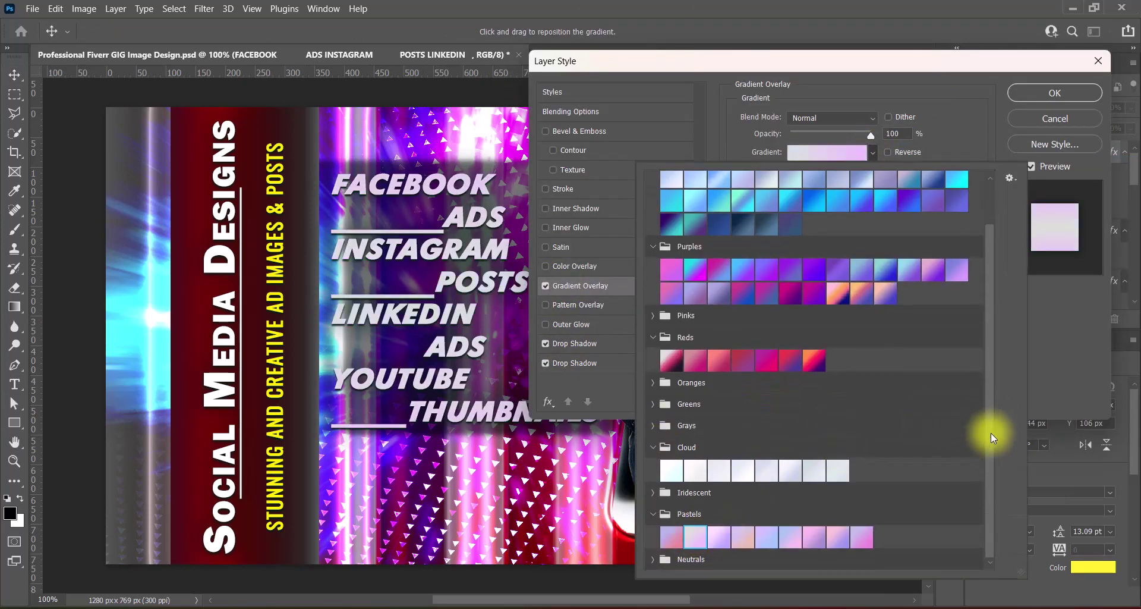
pyautogui.scroll(-1, 988, 433)
pyautogui.click(714, 555)
pyautogui.click(654, 401)
pyautogui.scroll(-1, 847, 440)
pyautogui.click(835, 509)
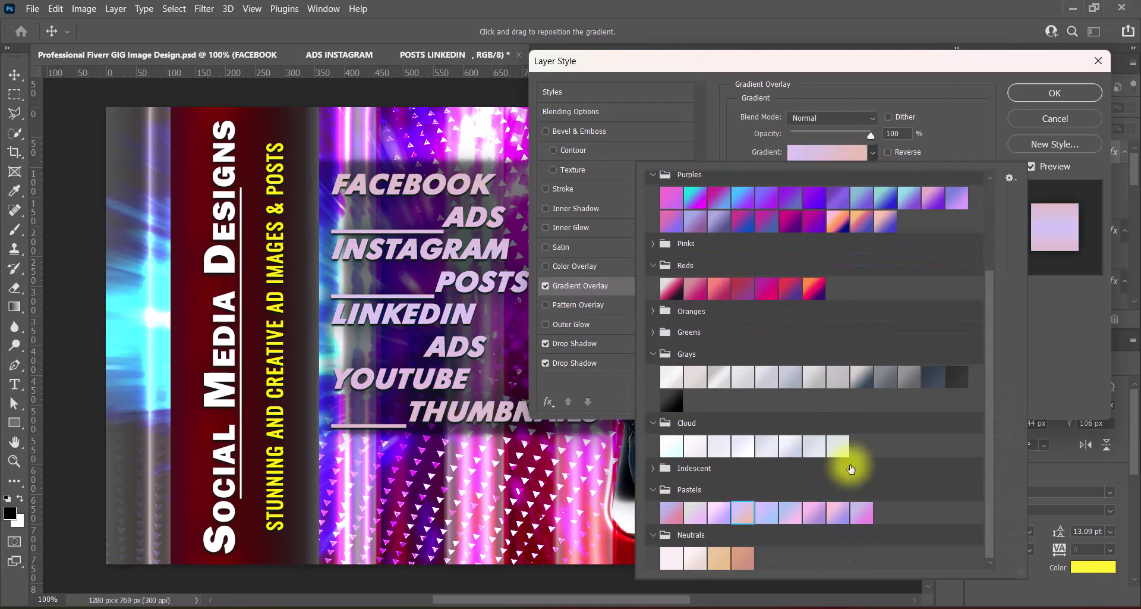
# - Try Blues and Grays presets and settle on an off-white gradient preset
pyautogui.scroll(1, 849, 463)
pyautogui.click(851, 289)
pyautogui.scroll(1, 851, 289)
pyautogui.click(897, 226)
pyautogui.click(957, 225)
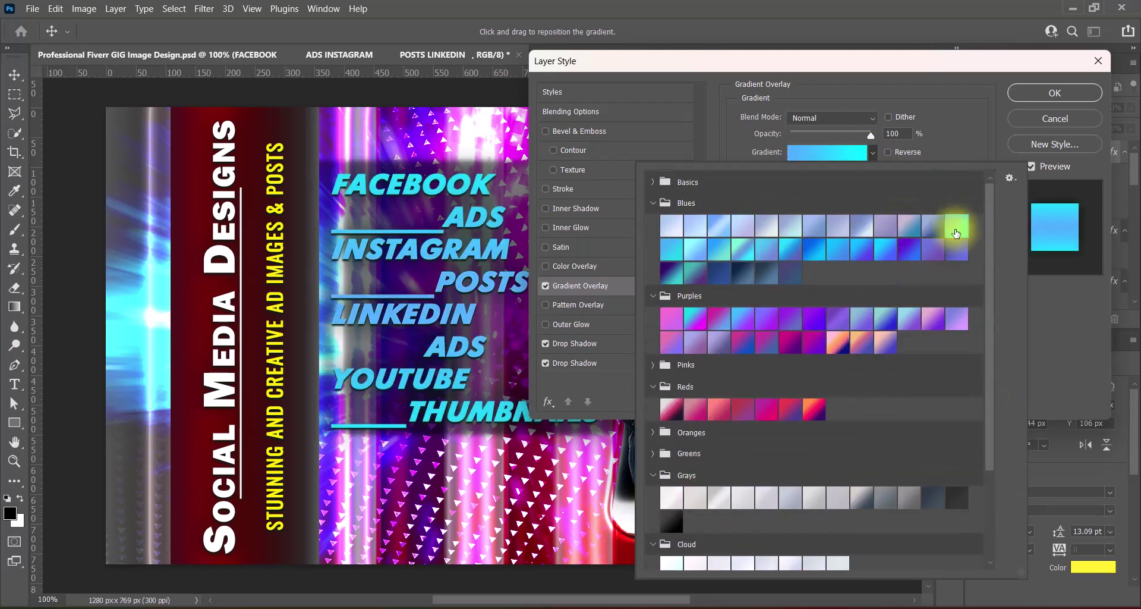
pyautogui.click(671, 498)
pyautogui.scroll(-2, 671, 498)
# - Set the gradient stops to pale yellow and white and apply the overlay at 60°
pyautogui.click(832, 152)
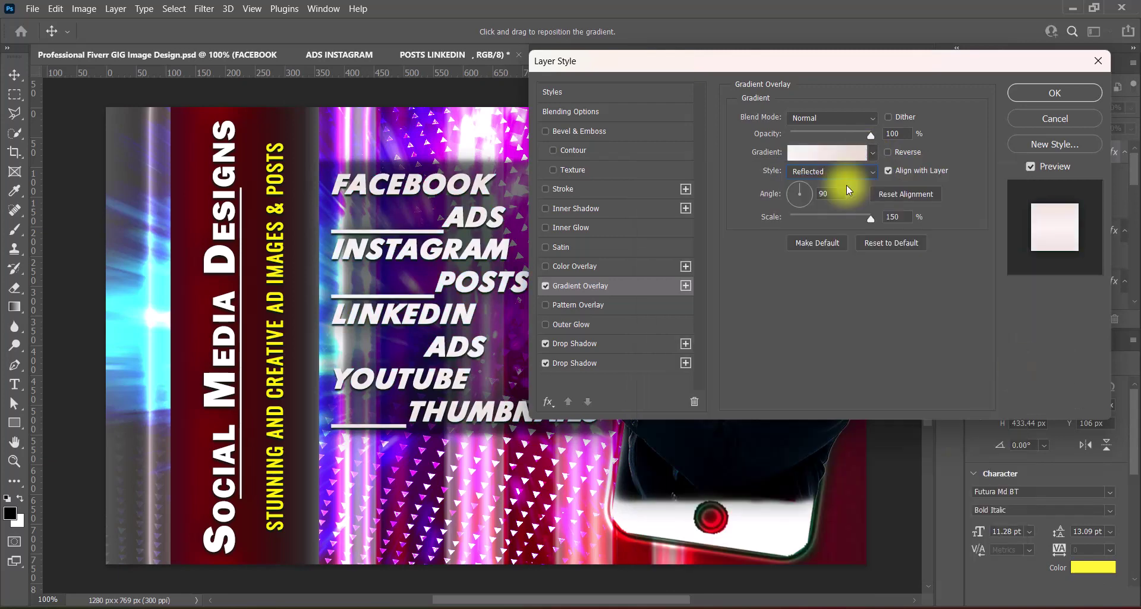
pyautogui.doubleClick(1056, 365)
pyautogui.click(885, 368)
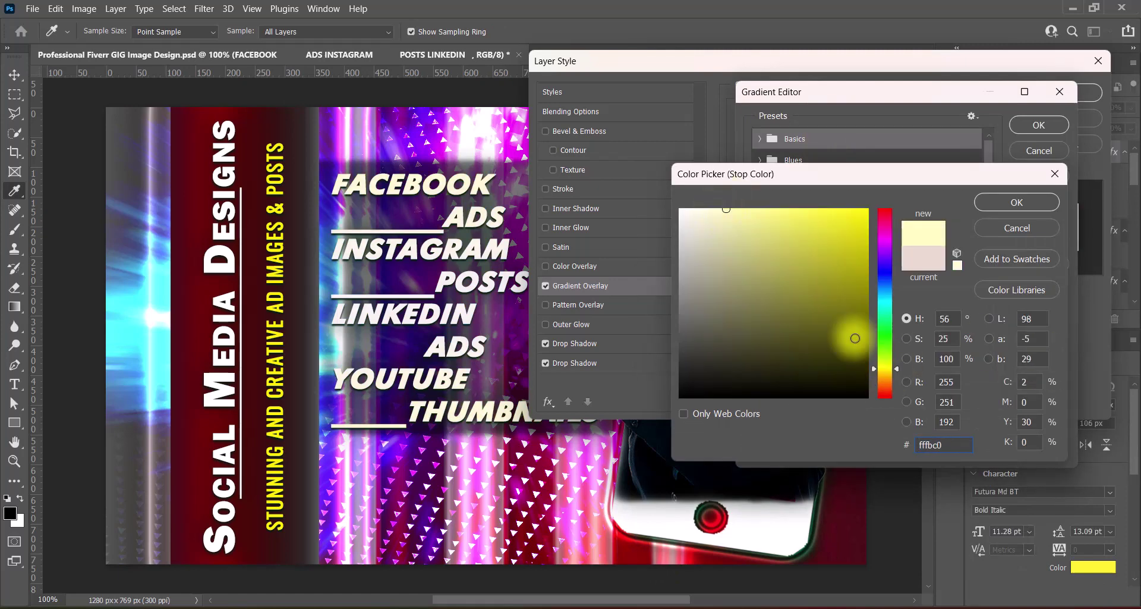
pyautogui.click(856, 262)
pyautogui.click(743, 205)
pyautogui.click(1040, 202)
pyautogui.doubleClick(758, 365)
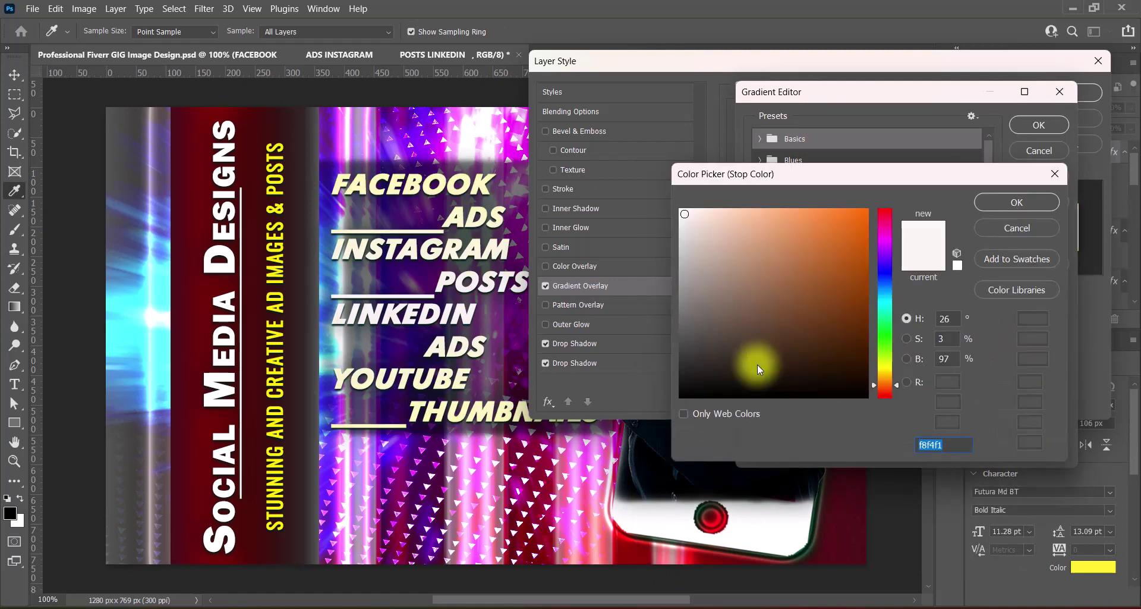
pyautogui.click(1039, 205)
pyautogui.click(1039, 125)
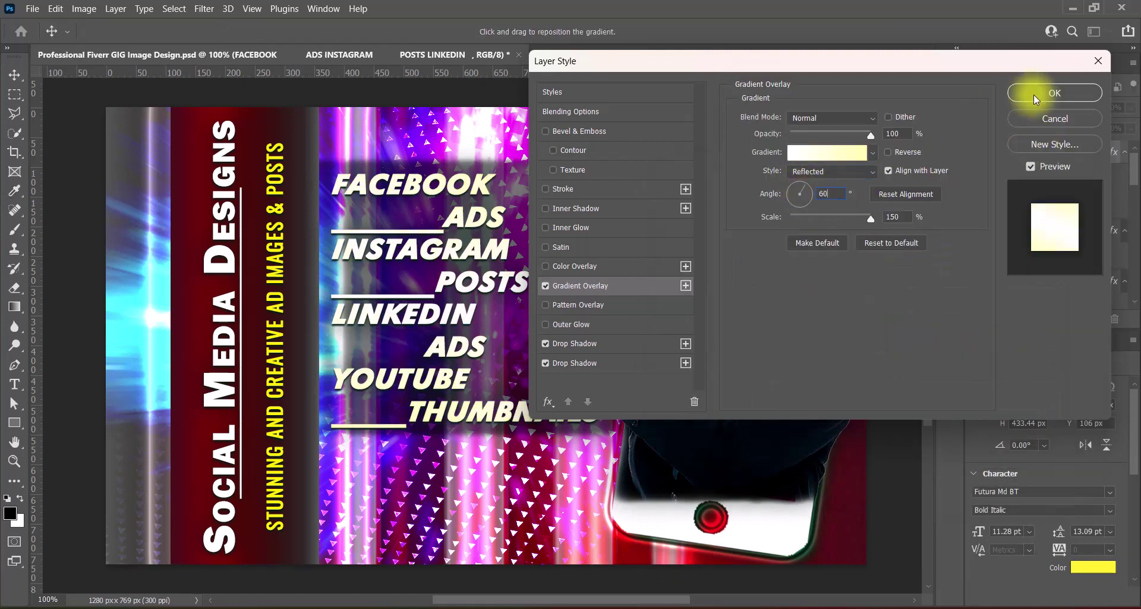
pyautogui.click(1015, 93)
# - Commit the list text and create a new empty layer above it
pyautogui.click(655, 31)
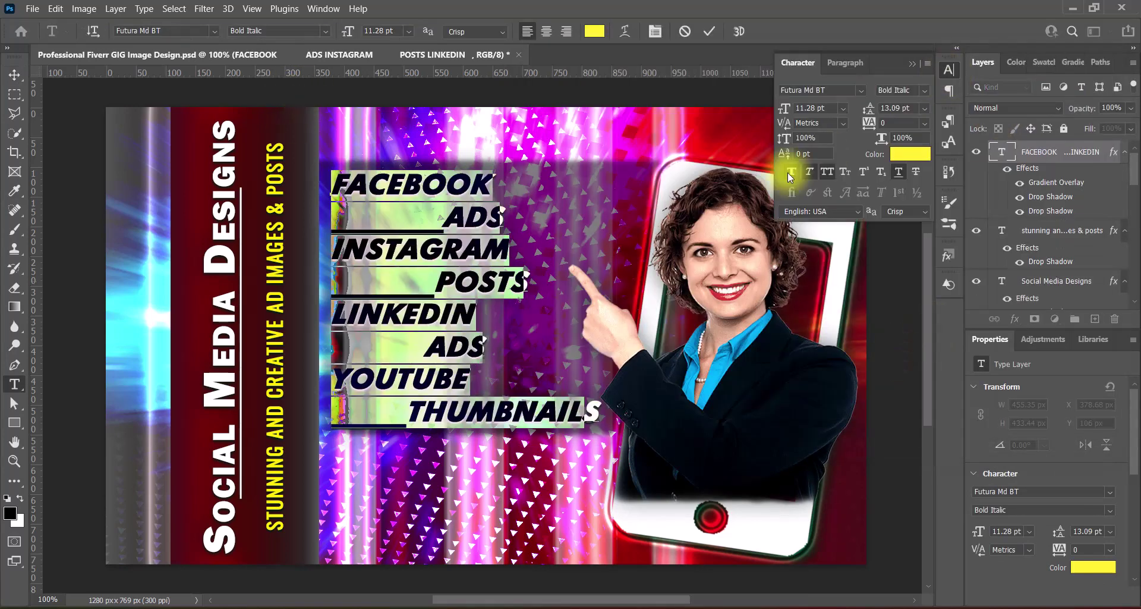
pyautogui.press('Escape')
pyautogui.press('v')
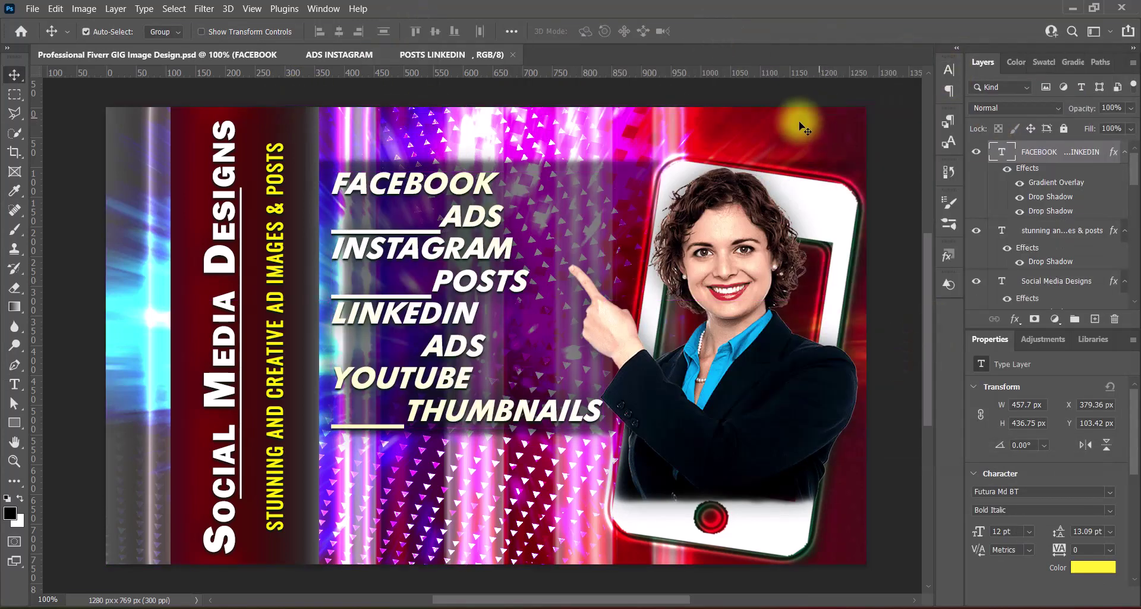
pyautogui.hotkey('ctrl', 'shift', 'alt', 'n')
pyautogui.click(15, 383)
# - Type 'MOBILE FRIENDLY CUSTOM DESIGNS' in Oswald below the service list
pyautogui.click(594, 31)
pyautogui.press('Escape')
pyautogui.click(214, 31)
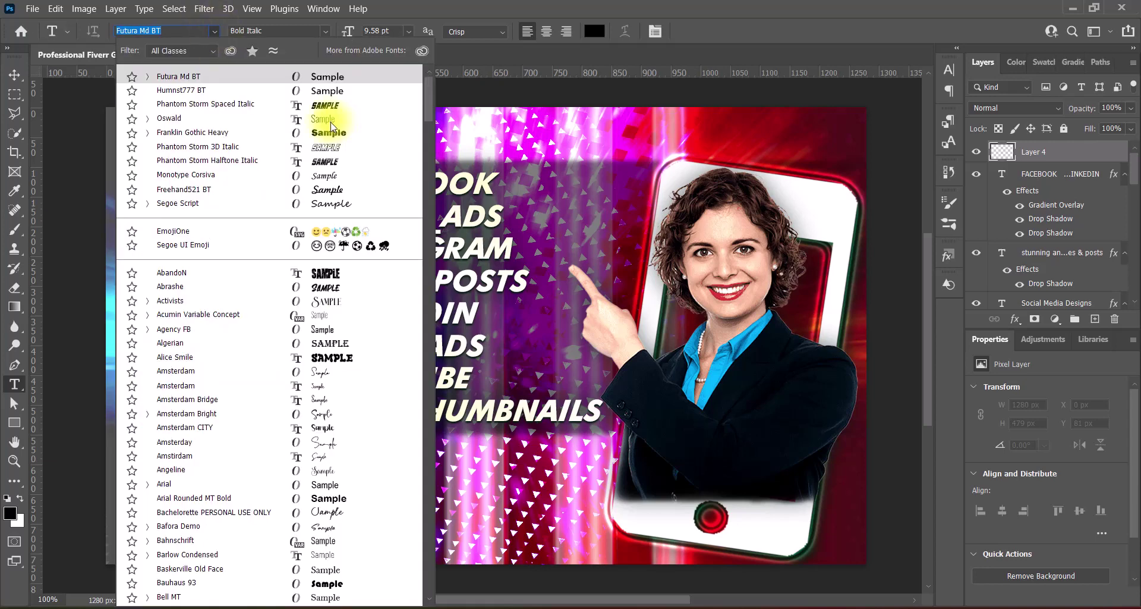
pyautogui.click(331, 119)
pyautogui.click(383, 474)
pyautogui.write('MOBILE FRIENDLY')
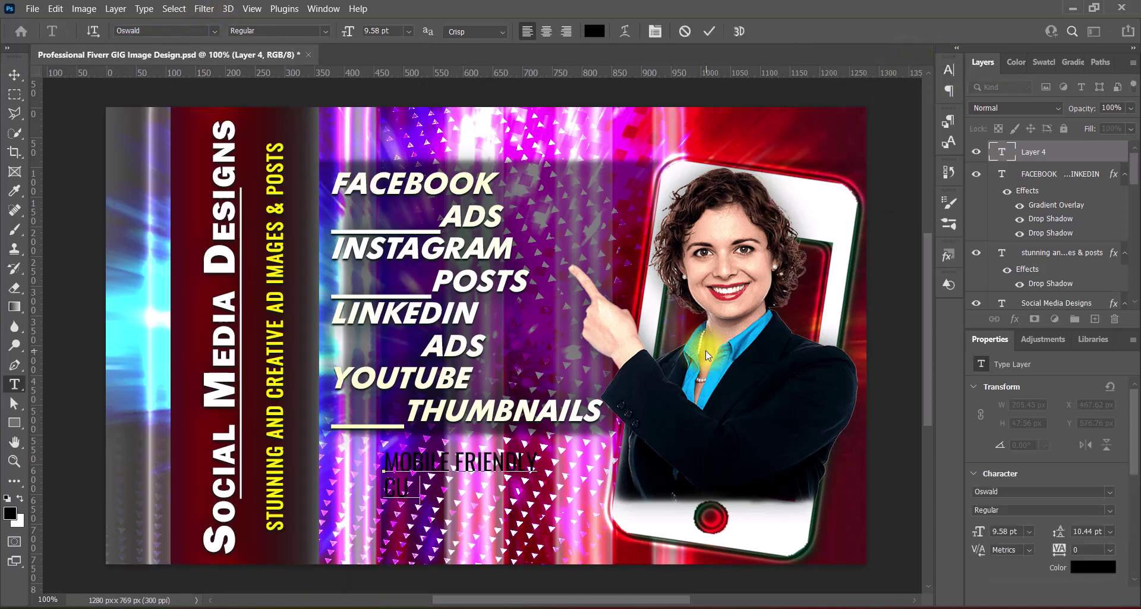
pyautogui.write('STOM DESIGNS')
# - Set the caption to Oswald Medium with Strong anti-aliasing and commit it
pyautogui.hotkey('ctrl', 'a')
pyautogui.click(502, 31)
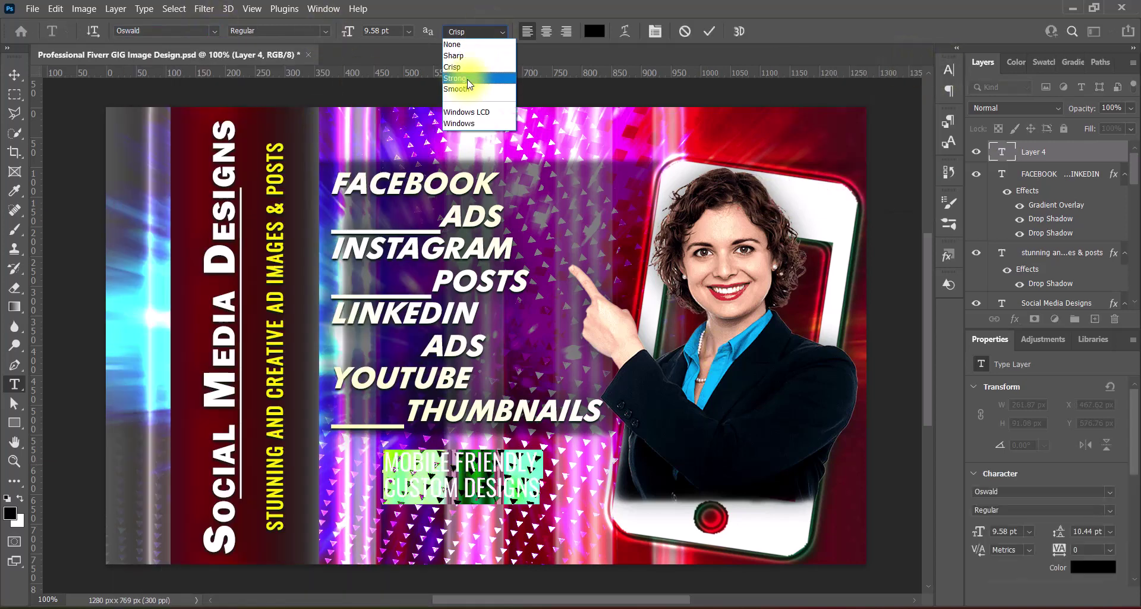
pyautogui.click(469, 73)
pyautogui.click(325, 31)
pyautogui.click(310, 81)
pyautogui.click(948, 70)
# - Add a stroke effect to the caption with a light outline colour
pyautogui.click(709, 31)
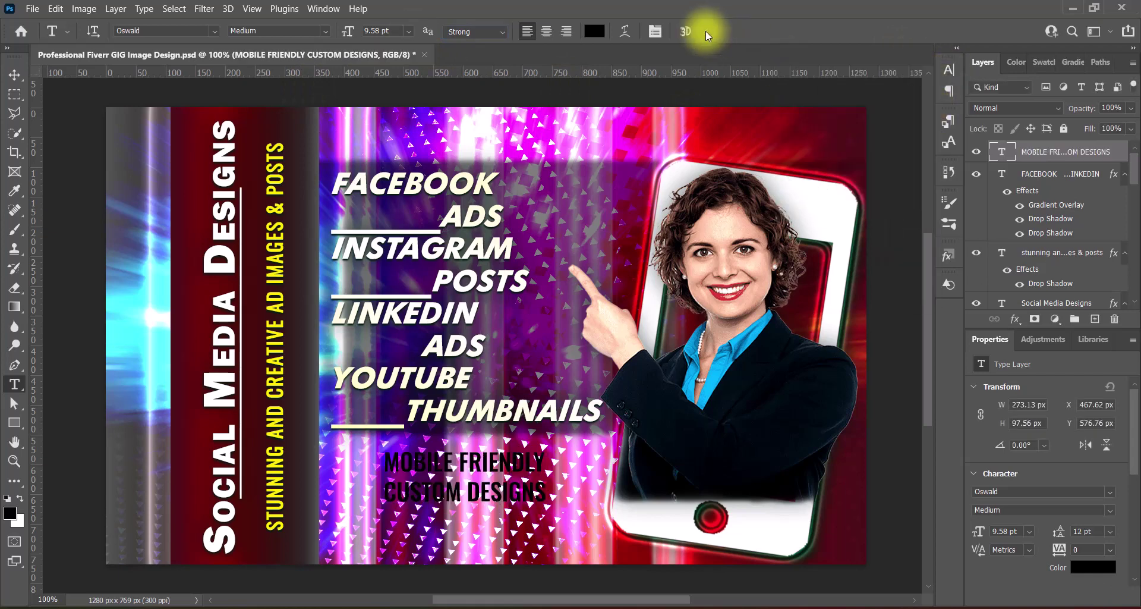
pyautogui.doubleClick(1070, 152)
pyautogui.click(545, 189)
pyautogui.click(583, 189)
pyautogui.click(772, 224)
# - Give the caption a near-white stroke and a white second drop shadow
pyautogui.moveTo(757, 242); pyautogui.dragTo(688, 212)
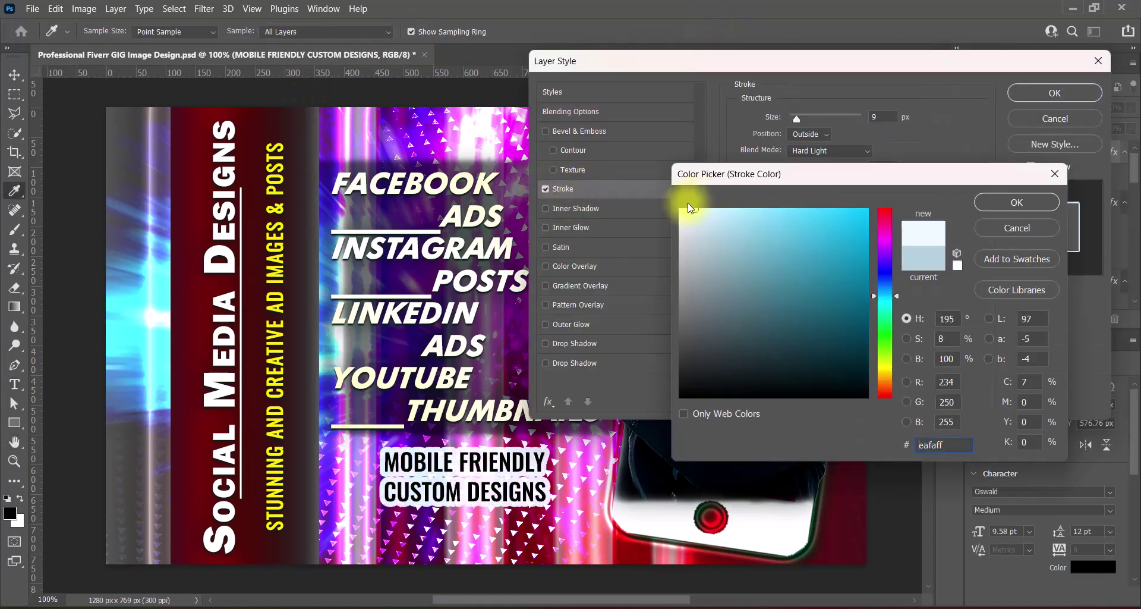
pyautogui.press('Return')
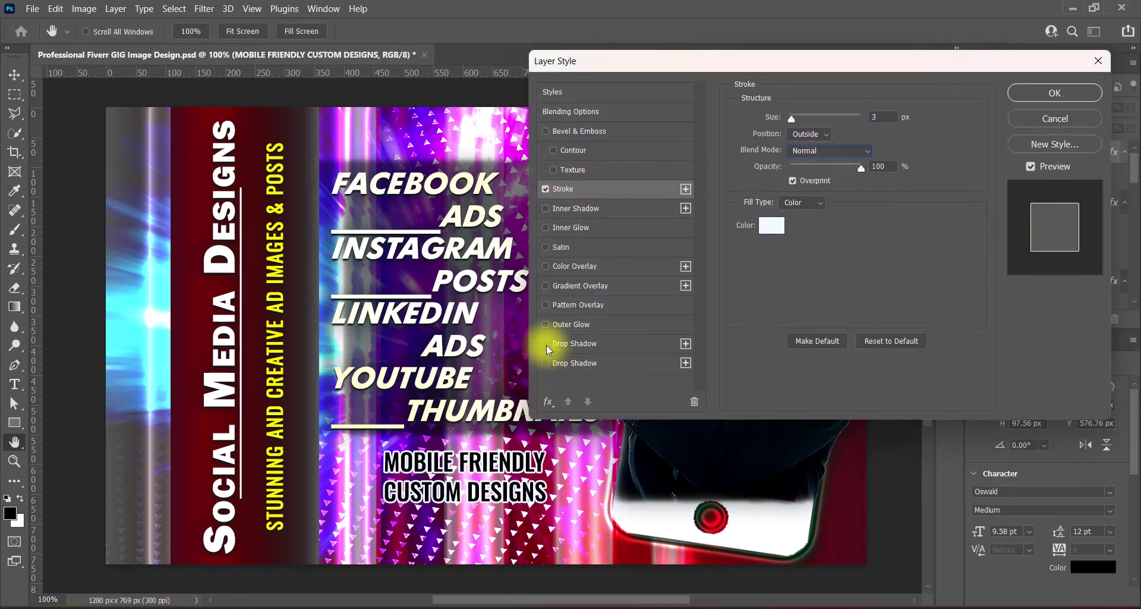
pyautogui.click(545, 363)
pyautogui.click(888, 119)
pyautogui.click(688, 205)
pyautogui.click(996, 209)
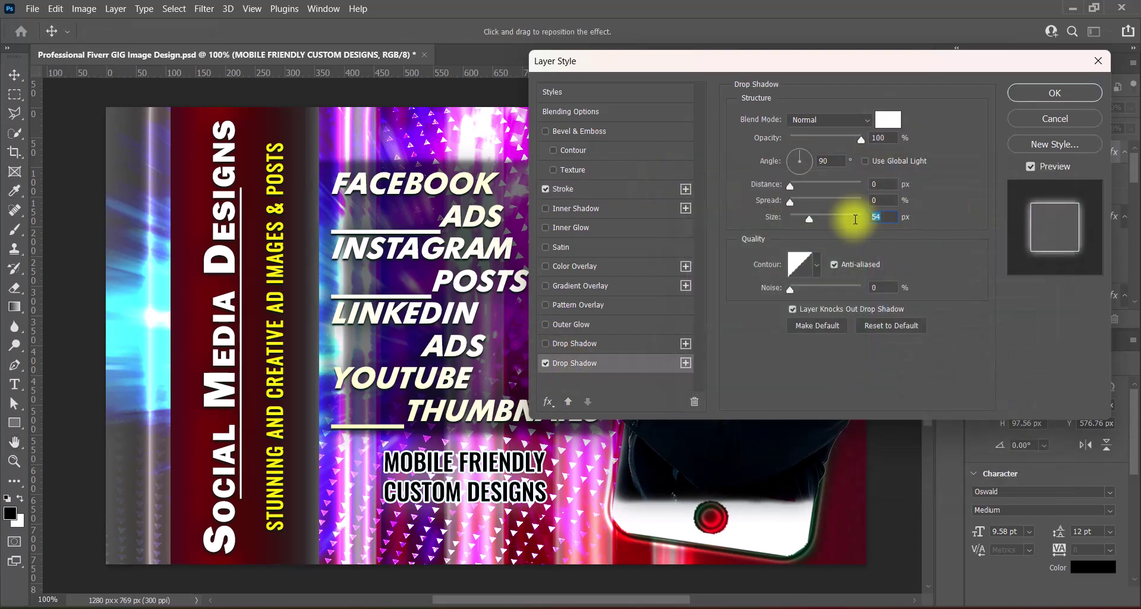
pyautogui.click(587, 343)
pyautogui.click(1055, 93)
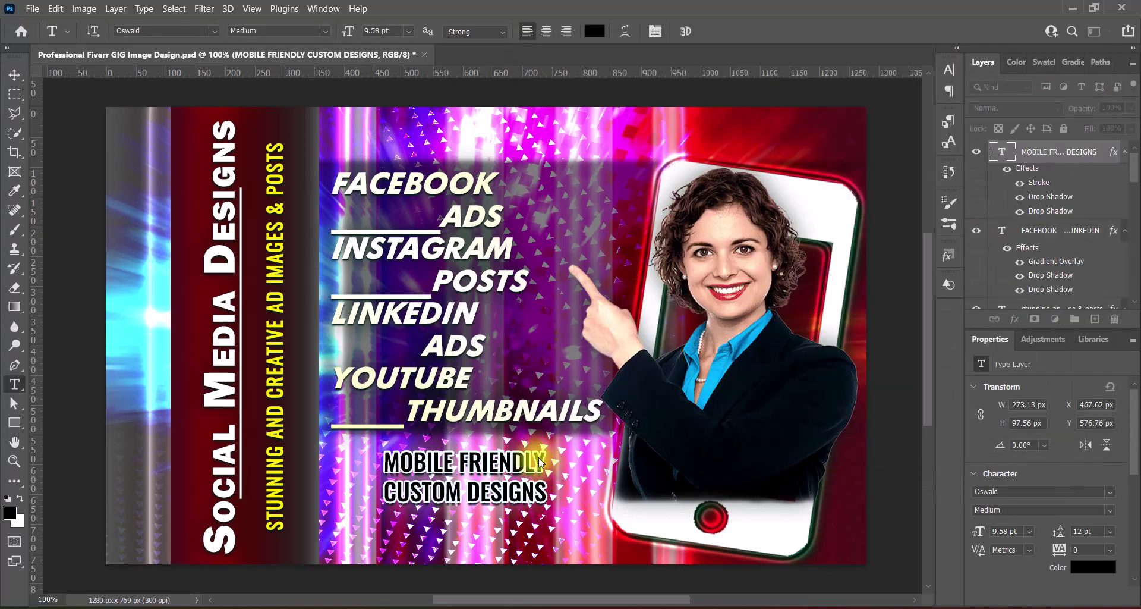
# - Set the caption's letter spacing to 50 and font size to 9 pt
pyautogui.click(541, 464)
pyautogui.hotkey('ctrl', 'a')
pyautogui.click(949, 69)
pyautogui.click(924, 123)
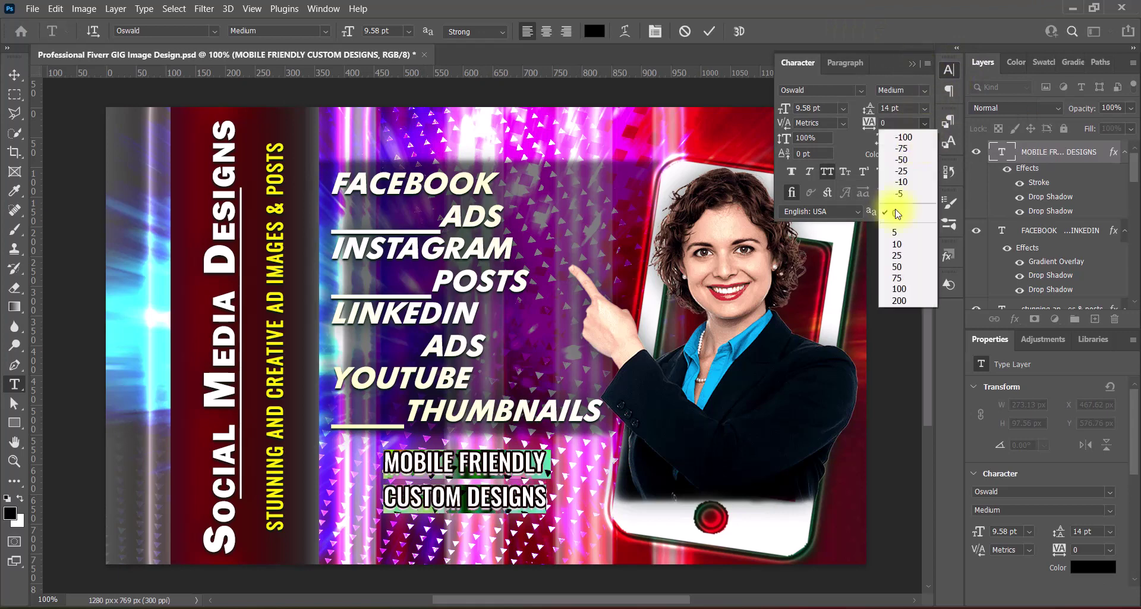
pyautogui.click(897, 266)
pyautogui.click(949, 70)
pyautogui.click(408, 31)
pyautogui.click(382, 88)
# - Reposition the caption with CUSTOM DESIGNS staggered right, then add a new empty layer
pyautogui.click(14, 75)
pyautogui.moveTo(542, 462)
pyautogui.mouseDown()
pyautogui.moveTo(518, 479)
pyautogui.moveTo(528, 465)
pyautogui.mouseUp()
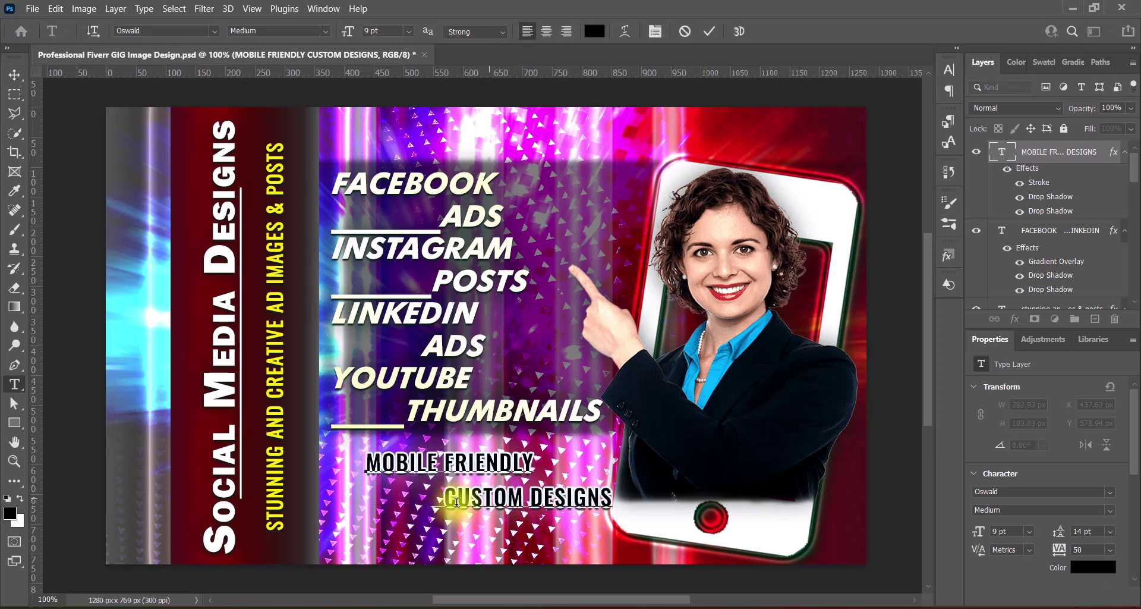
pyautogui.moveTo(546, 506); pyautogui.dragTo(572, 506)
pyautogui.press('Down')
pyautogui.press('Down')
pyautogui.press('Down')
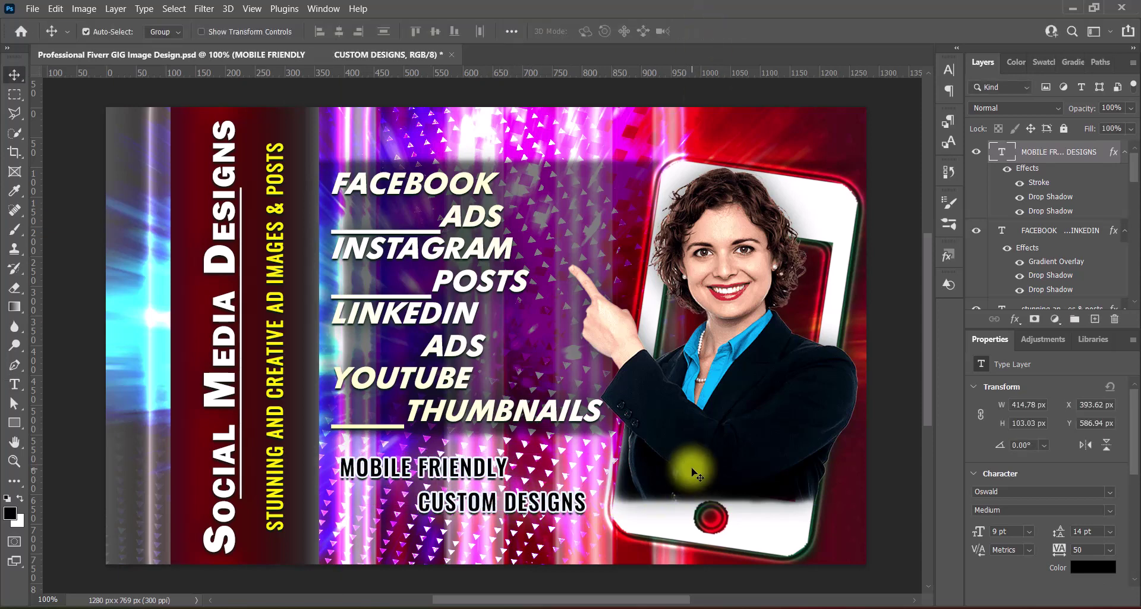
pyautogui.press('Right')
pyautogui.press('Right')
pyautogui.press('Right')
pyautogui.hotkey('ctrl', 'shift', 'alt', 'n')
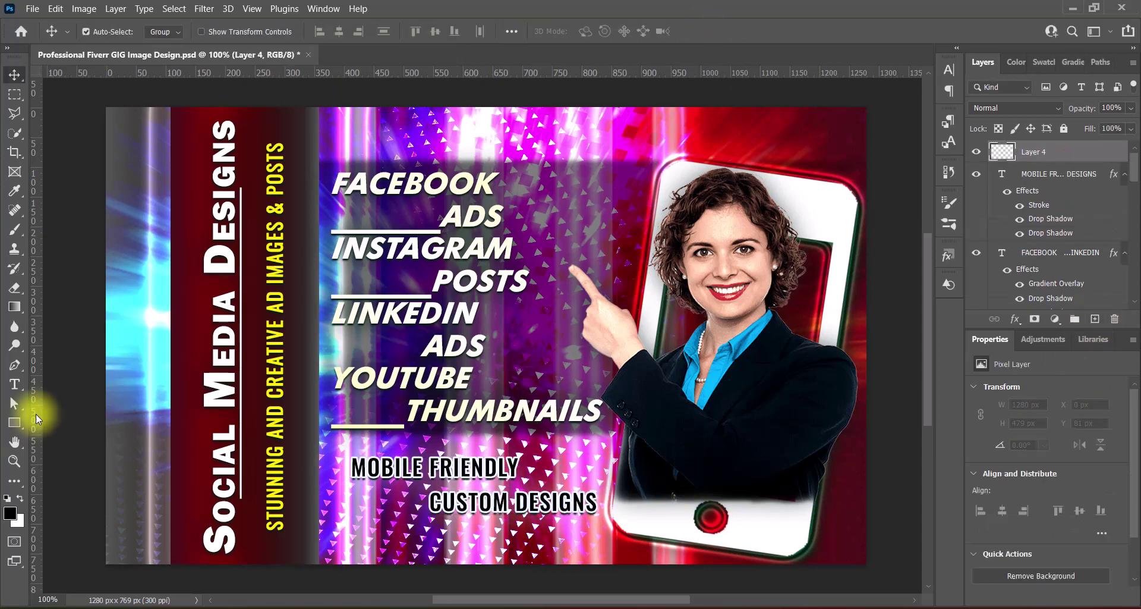
# - Select the flower shape from Legacy Shapes > Ornaments in the Custom Shape tool
pyautogui.rightClick(14, 425)
pyautogui.click(59, 422)
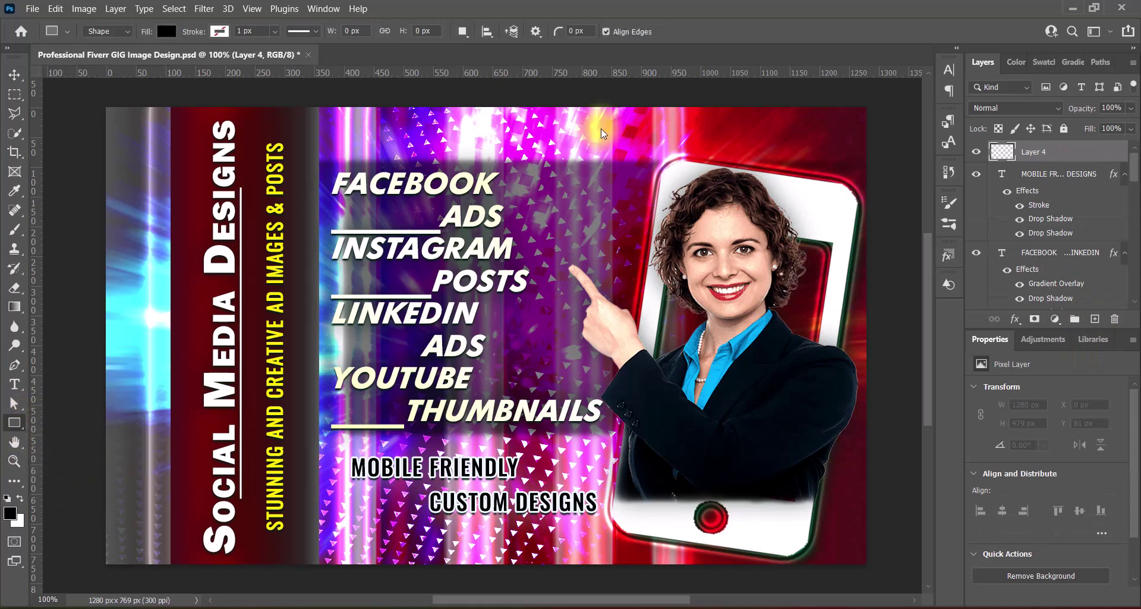
pyautogui.hotkey('shift', 'u')
pyautogui.hotkey('shift', 'u')
pyautogui.hotkey('shift', 'u')
pyautogui.click(594, 31)
pyautogui.click(318, 148)
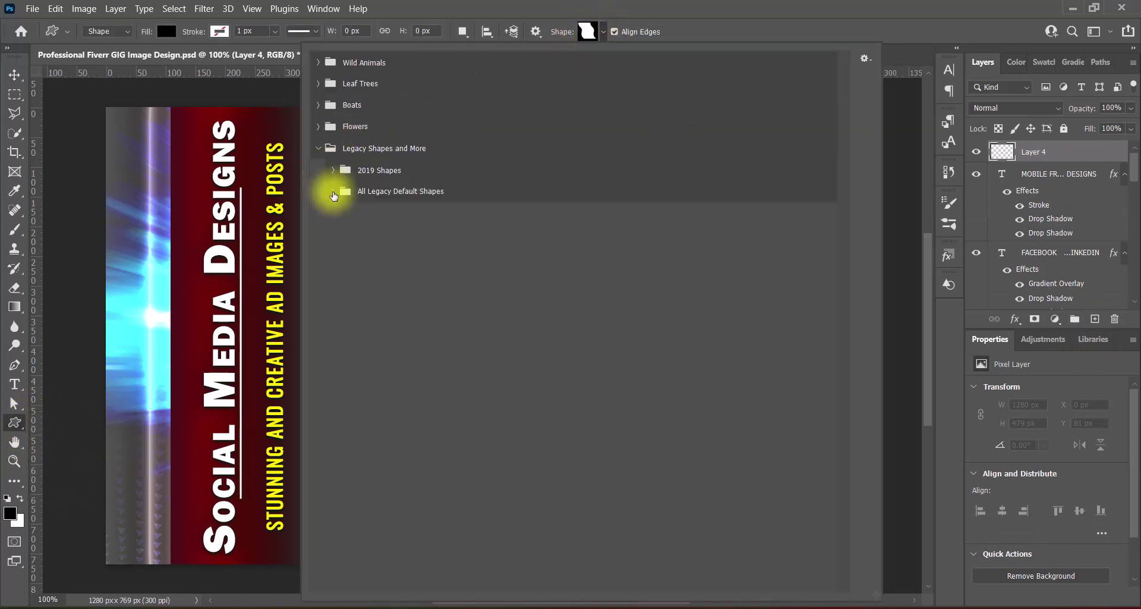
pyautogui.click(333, 192)
pyautogui.click(346, 213)
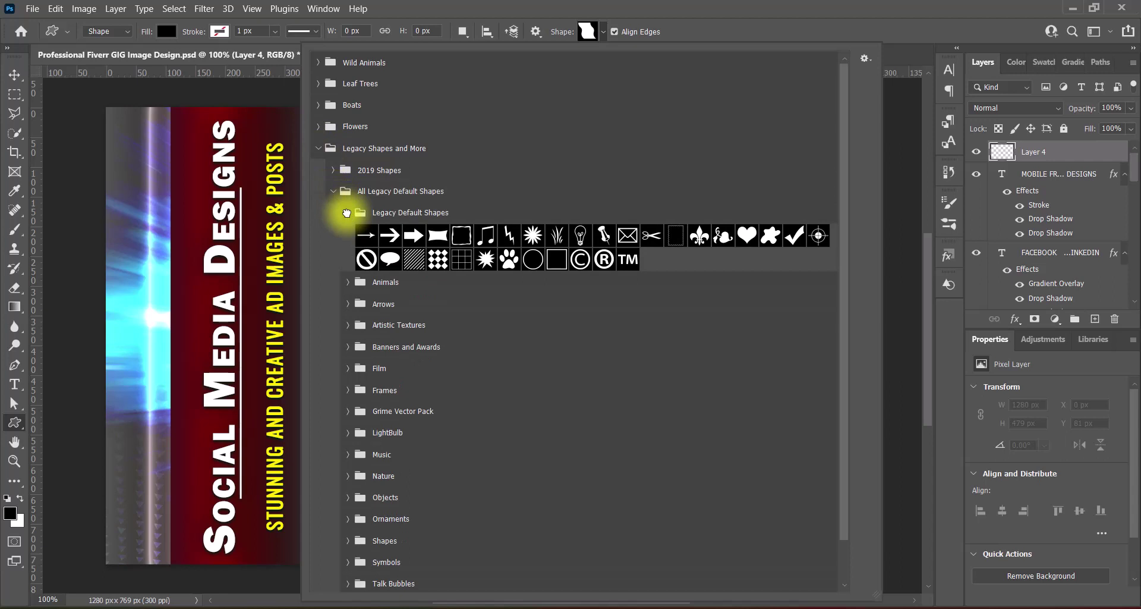
pyautogui.click(346, 212)
pyautogui.click(348, 452)
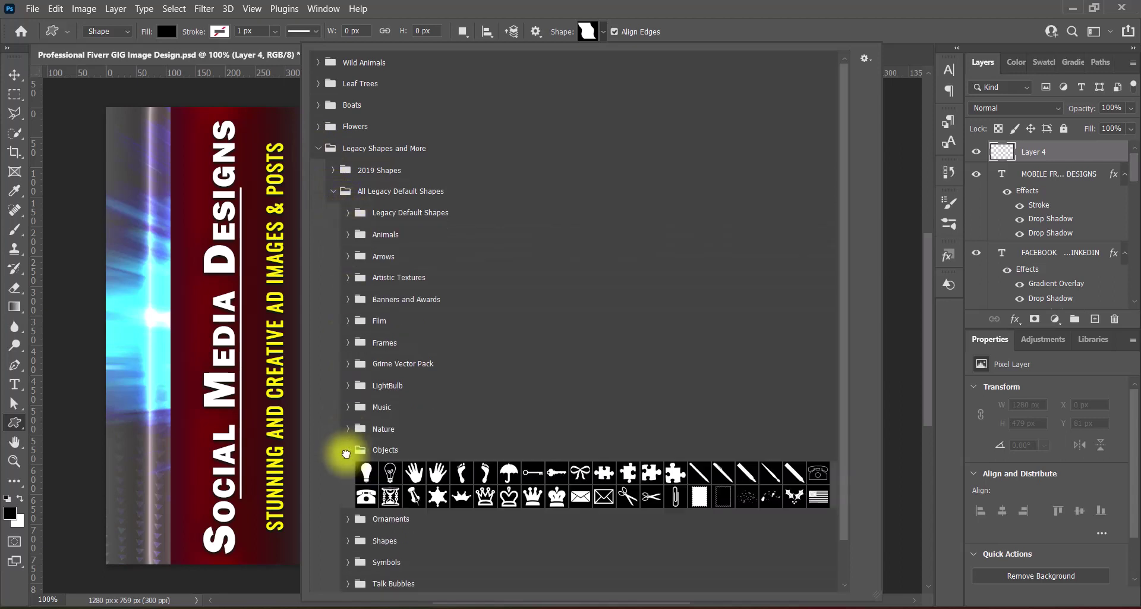
pyautogui.click(347, 451)
pyautogui.click(349, 471)
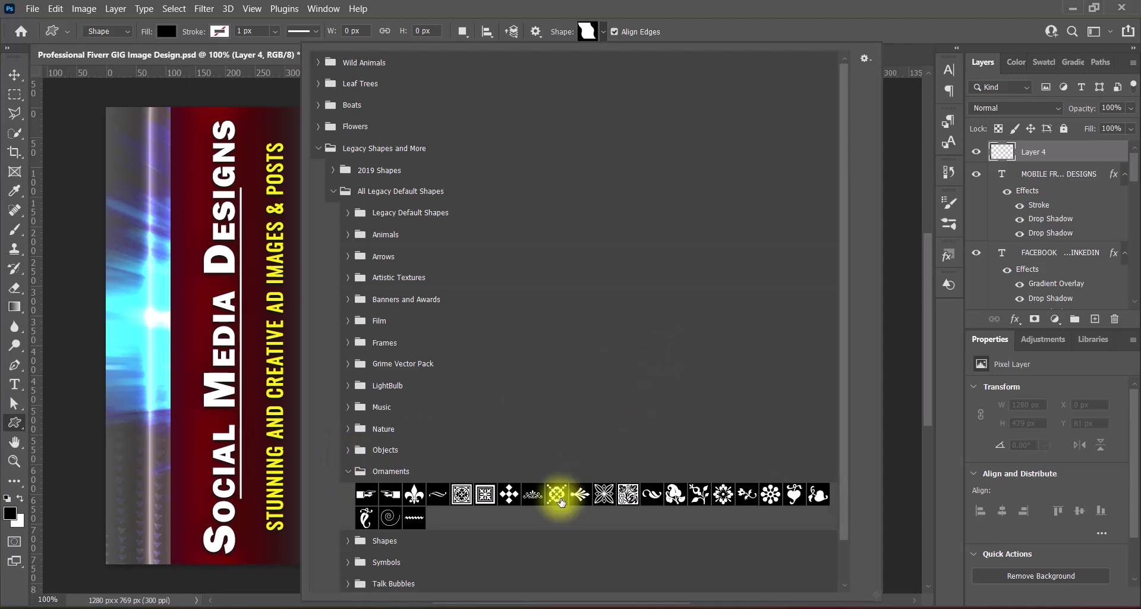
pyautogui.click(722, 494)
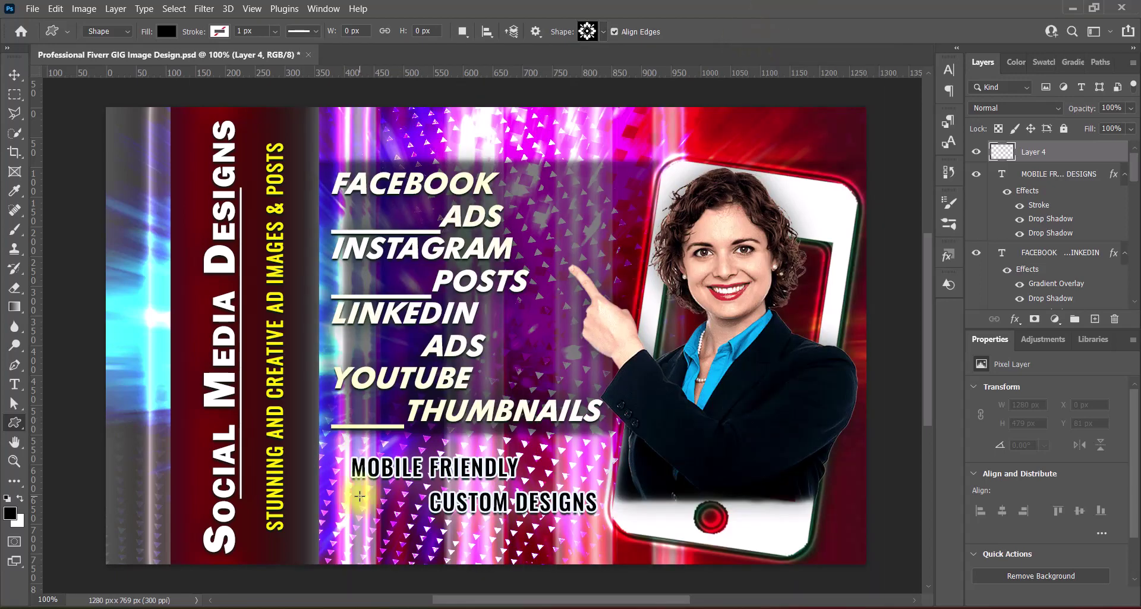
# - Draw a small outlined flower ornament and place it before MOBILE FRIENDLY
pyautogui.moveTo(368, 494); pyautogui.dragTo(387, 514)
pyautogui.click(14, 75)
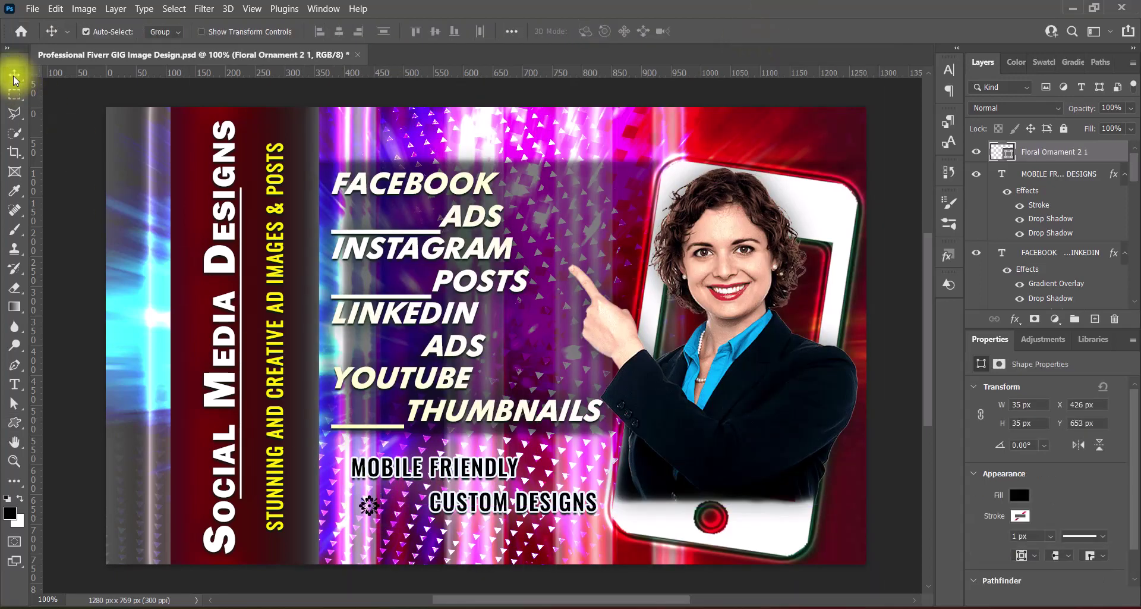
pyautogui.click(1005, 151)
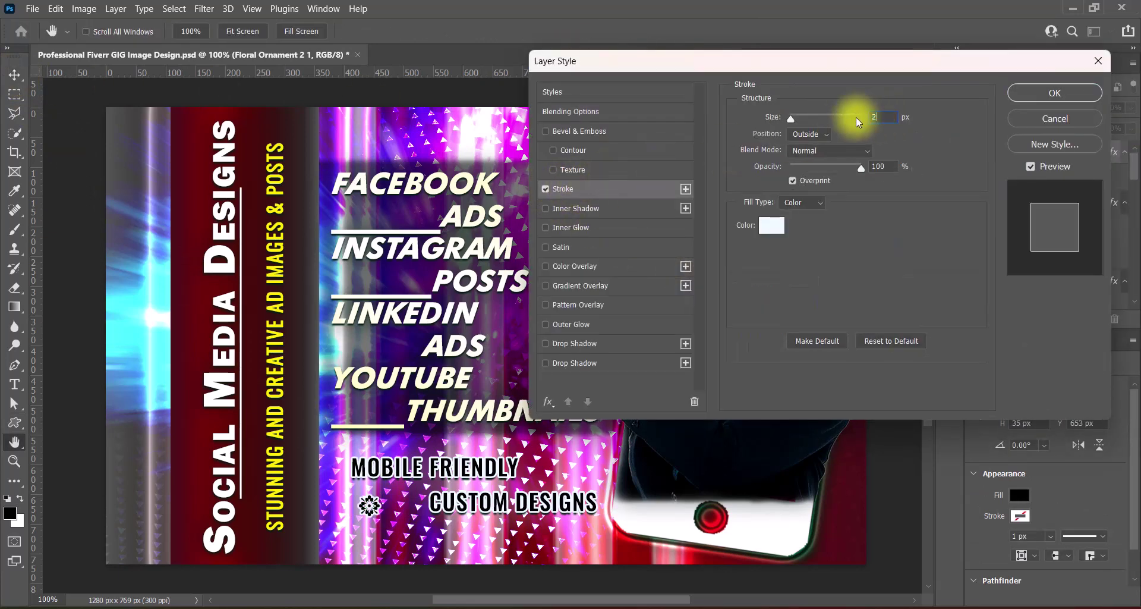
pyautogui.press('Return')
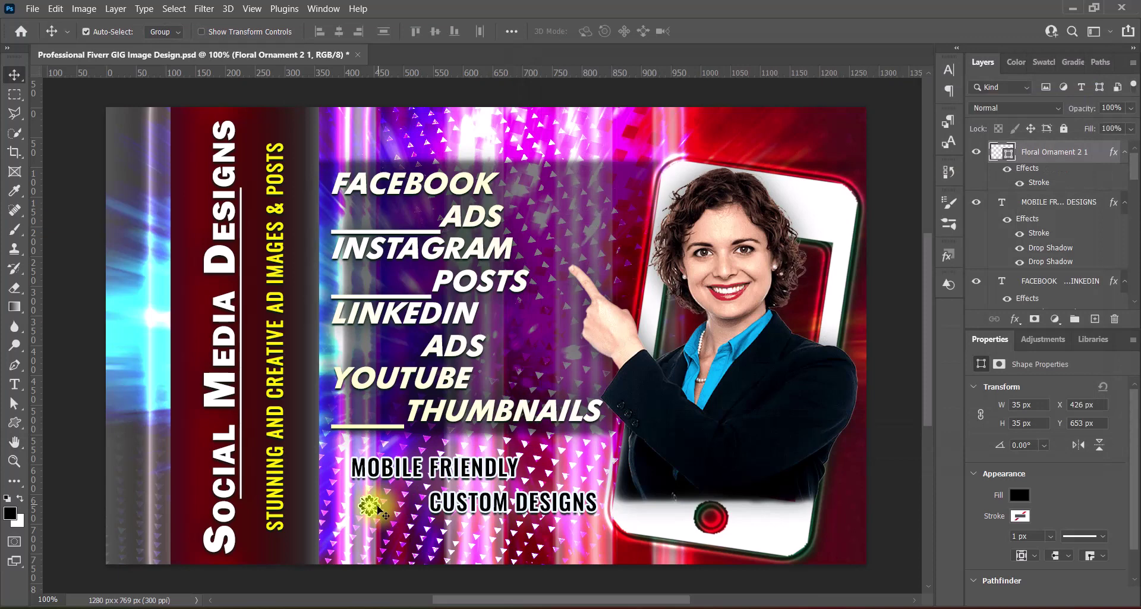
pyautogui.moveTo(378, 508); pyautogui.dragTo(344, 471)
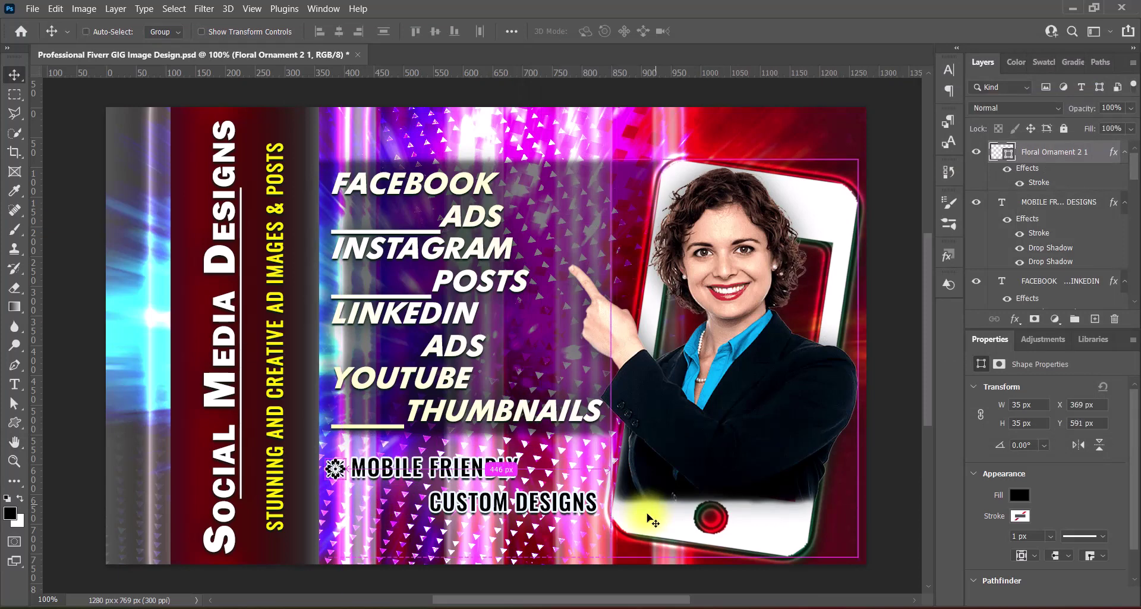
# - Shrink the ornament slightly, copy it before CUSTOM DESIGNS, and save
pyautogui.hotkey('ctrl', 't')
pyautogui.moveTo(335, 461); pyautogui.dragTo(325, 459)
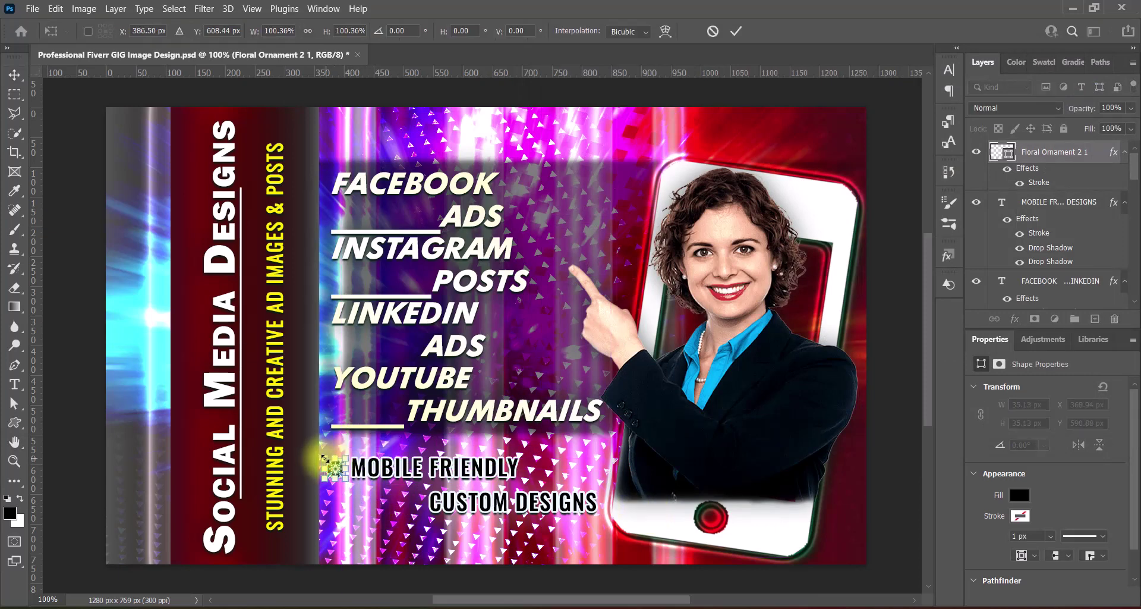
pyautogui.click(736, 31)
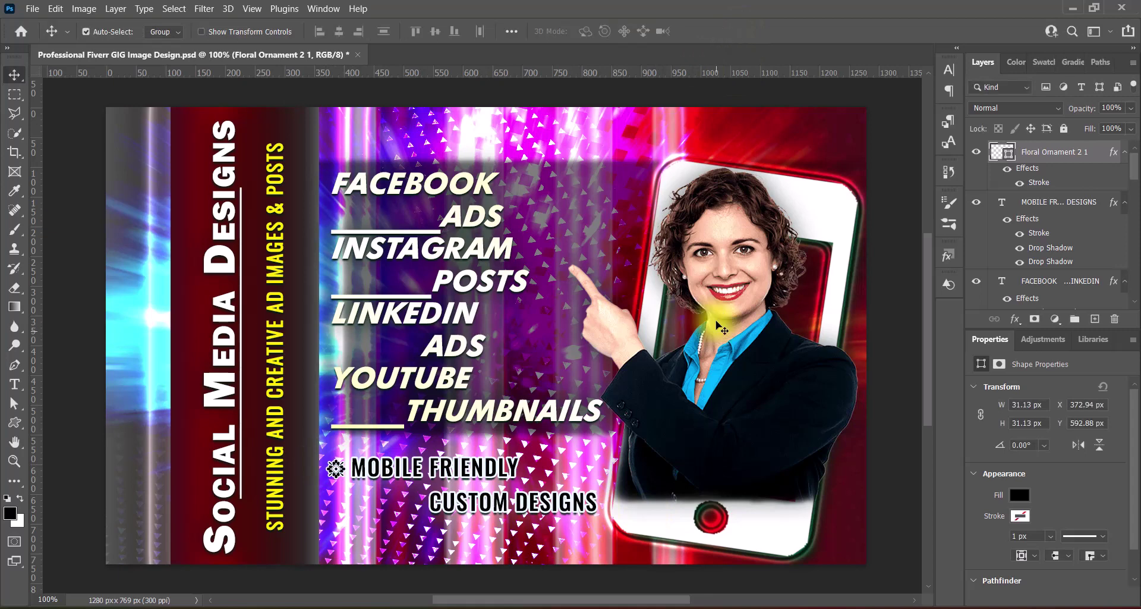
pyautogui.moveTo(348, 471); pyautogui.dragTo(419, 507)
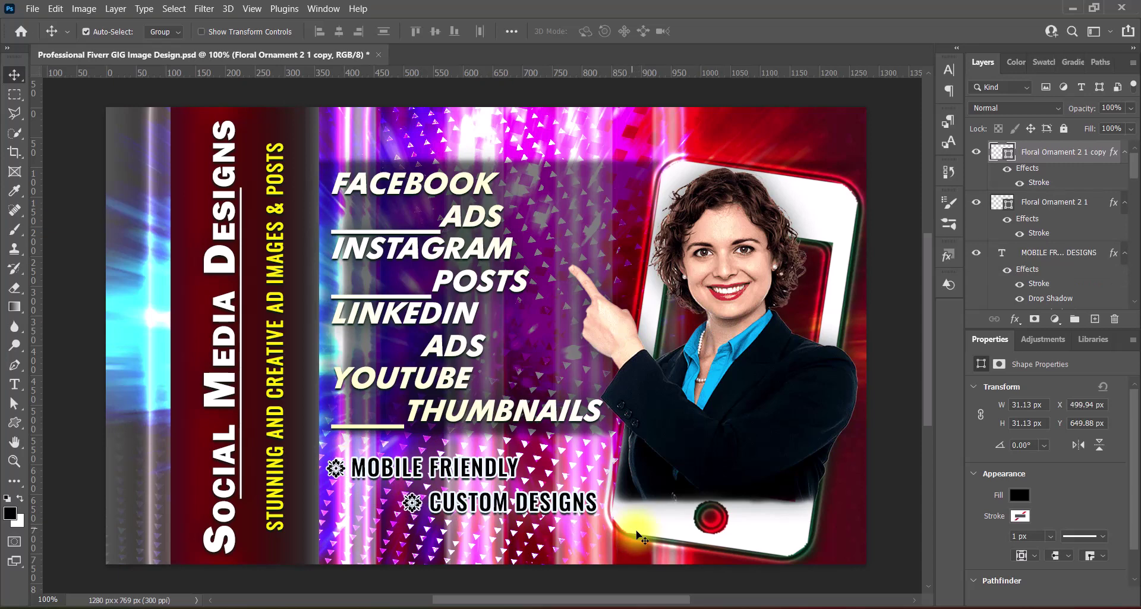
pyautogui.hotkey('ctrl', 's')
# - Scale the FACEBOOK-to-THUMBNAILS list to about 95%, nudge it up, and save
pyautogui.click(602, 418)
pyautogui.hotkey('ctrl', 't')
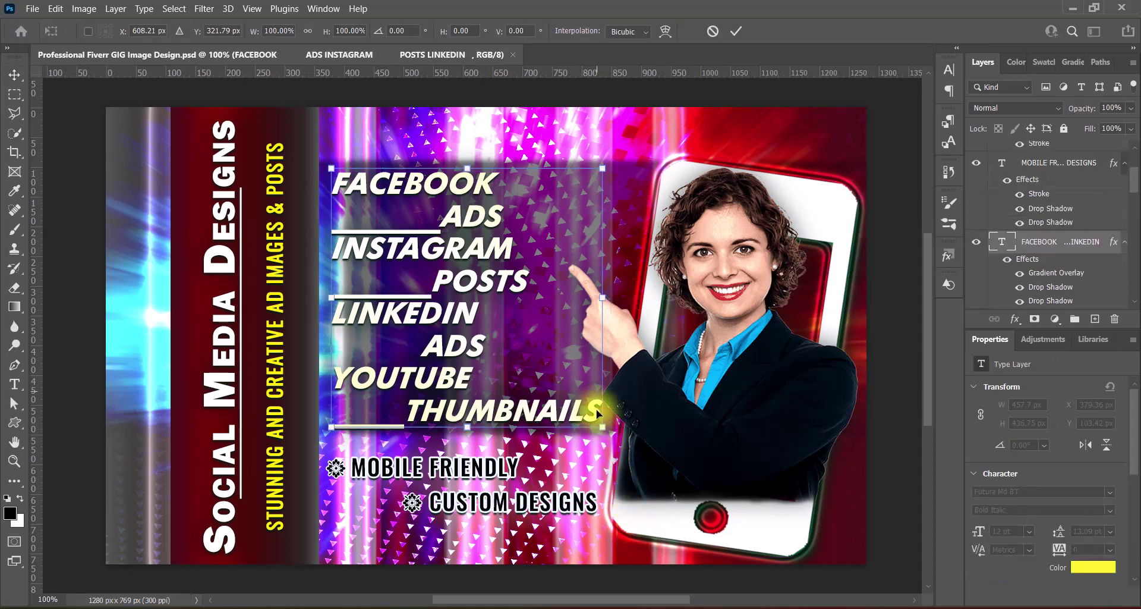
pyautogui.moveTo(603, 299); pyautogui.dragTo(587, 300)
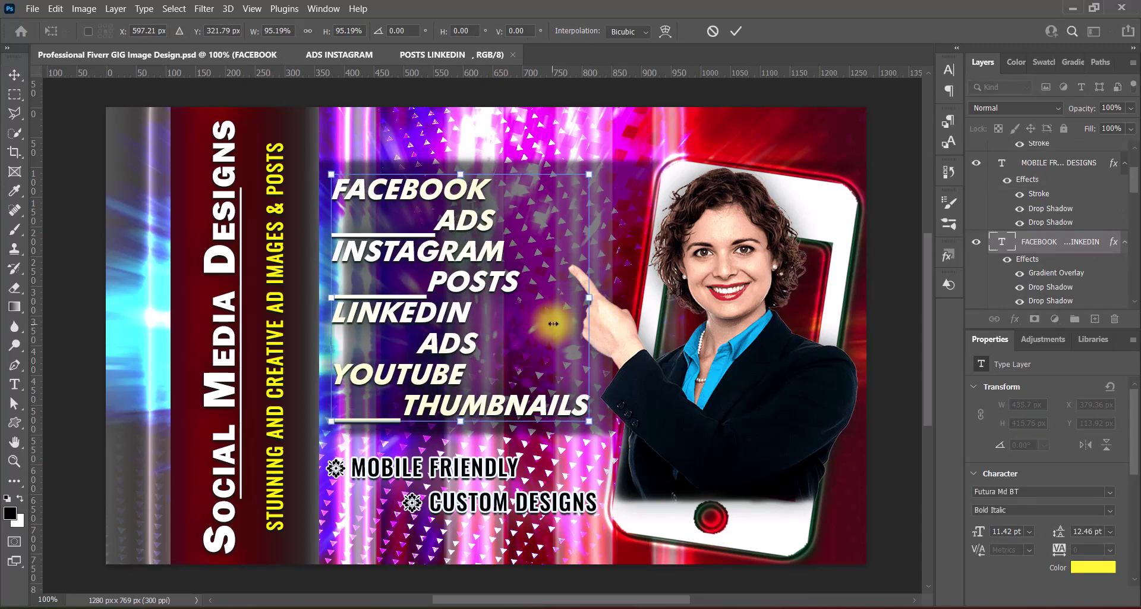
pyautogui.press('Return')
pyautogui.press('Up')
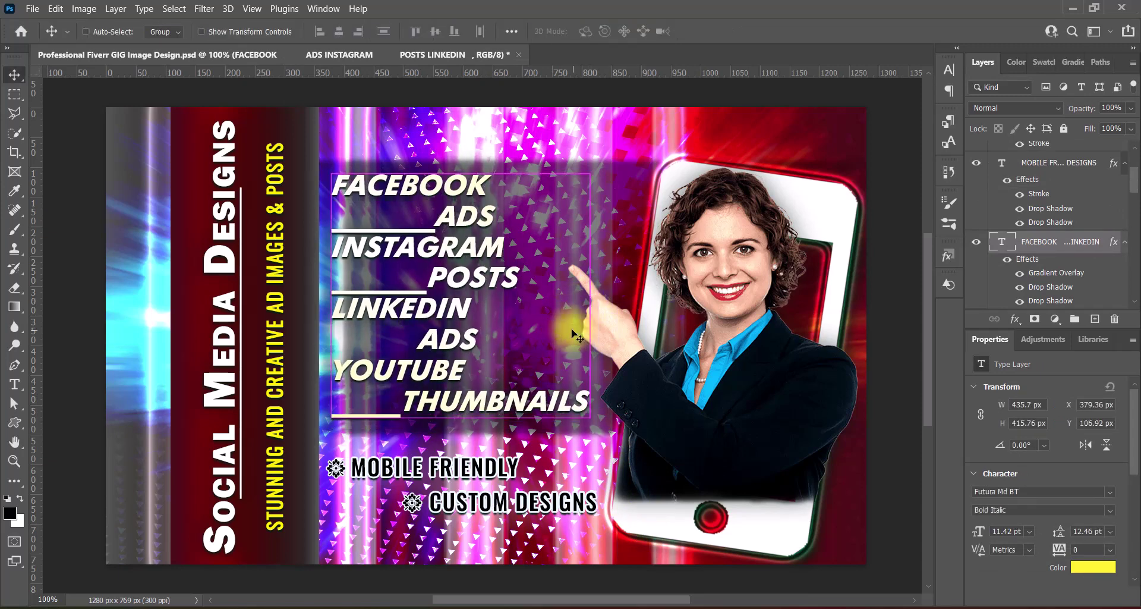
pyautogui.hotkey('ctrl', 's')
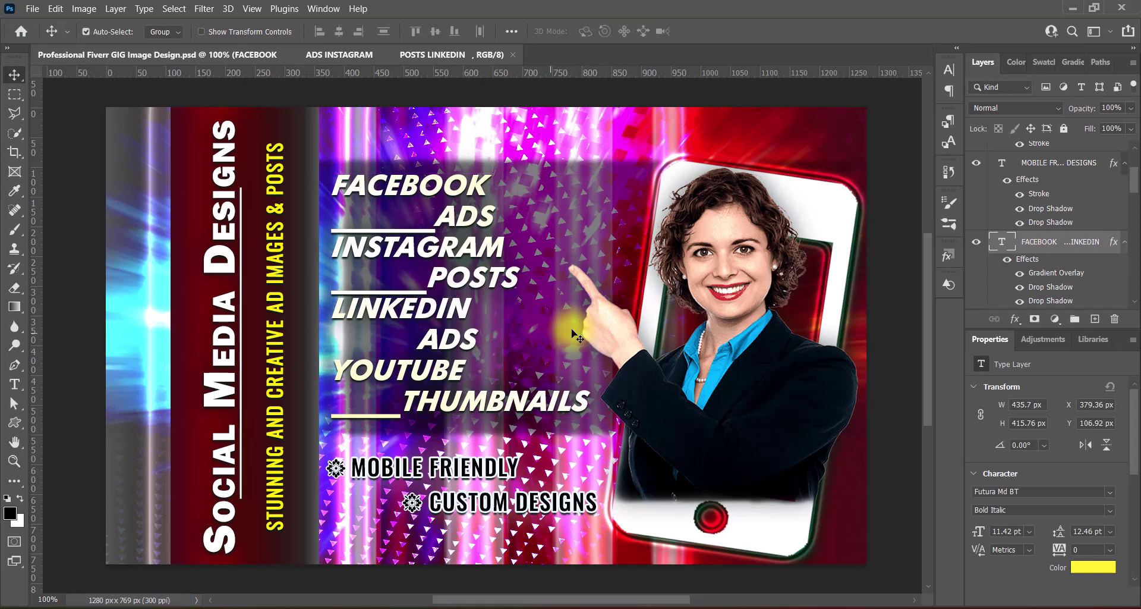
pyautogui.scroll(2, 1070, 190)
# - Draw a dark maroon rectangle bar below CUSTOM DESIGNS on a new layer
pyautogui.click(1060, 152)
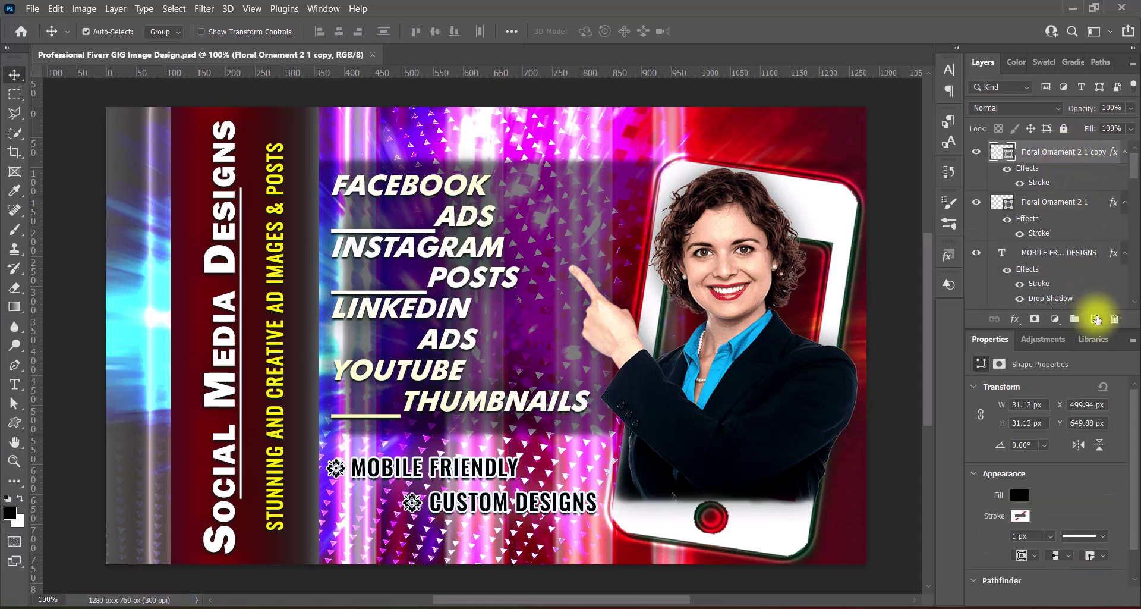
pyautogui.click(1095, 318)
pyautogui.click(14, 422)
pyautogui.click(56, 423)
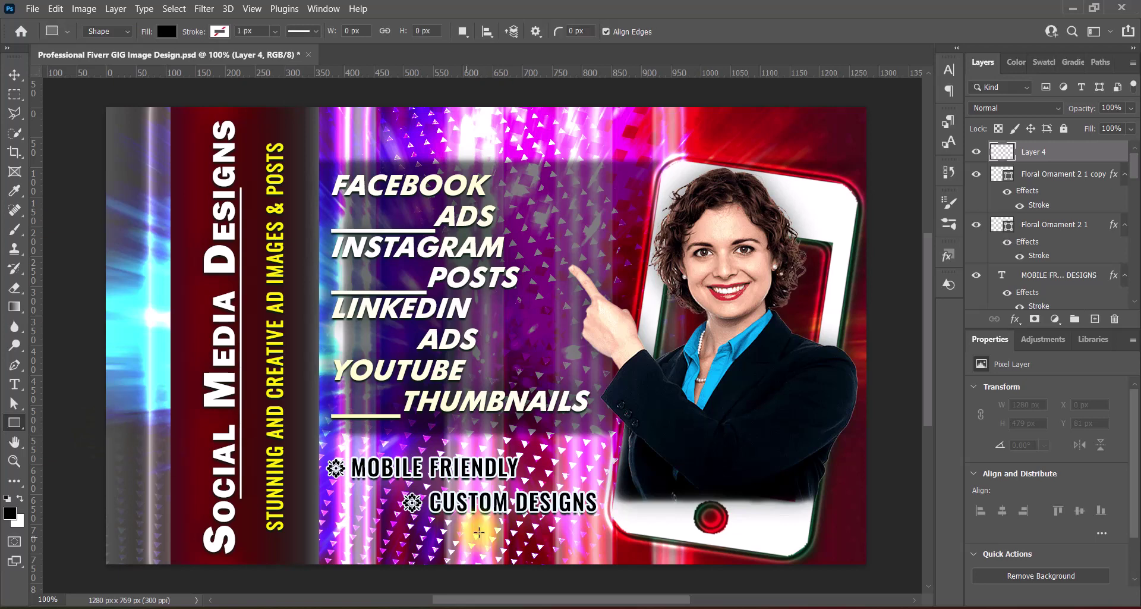
pyautogui.moveTo(435, 527)
pyautogui.mouseDown()
pyautogui.moveTo(455, 547)
pyautogui.moveTo(539, 554)
pyautogui.mouseUp()
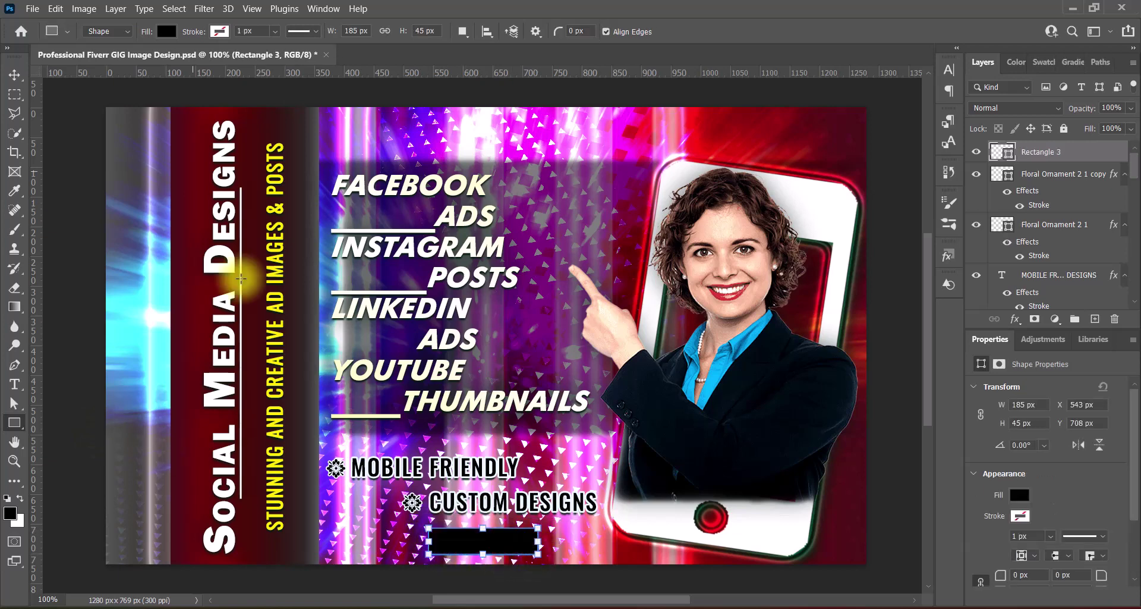
pyautogui.click(14, 75)
pyautogui.doubleClick(1001, 152)
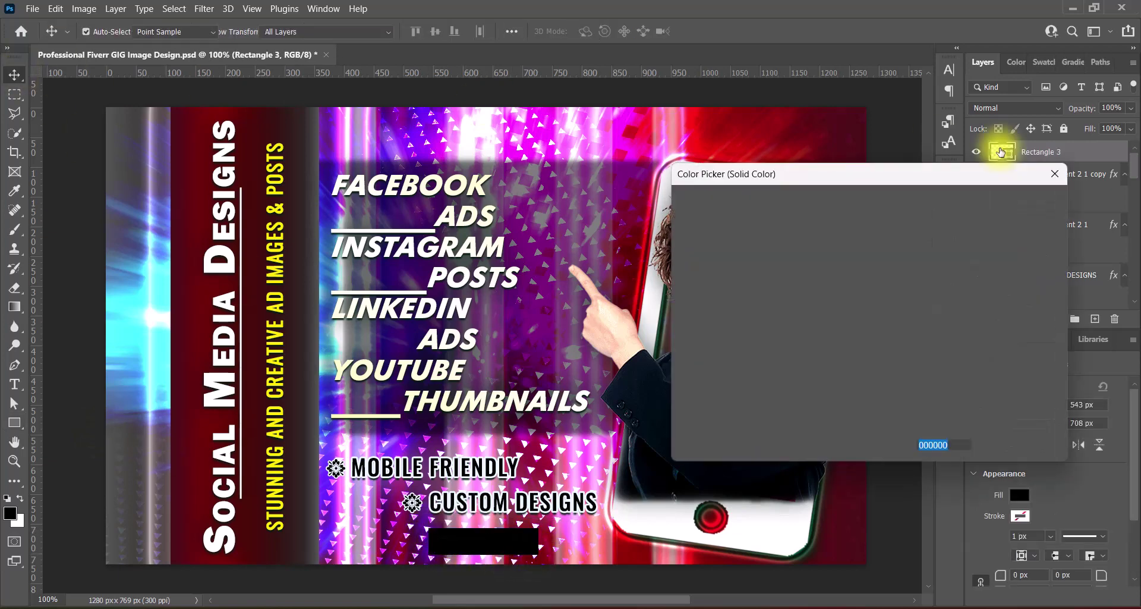
pyautogui.click(293, 110)
pyautogui.click(1001, 201)
# - Convert the bar to a smart object and apply a Motion Blur of about 40
pyautogui.rightClick(1046, 152)
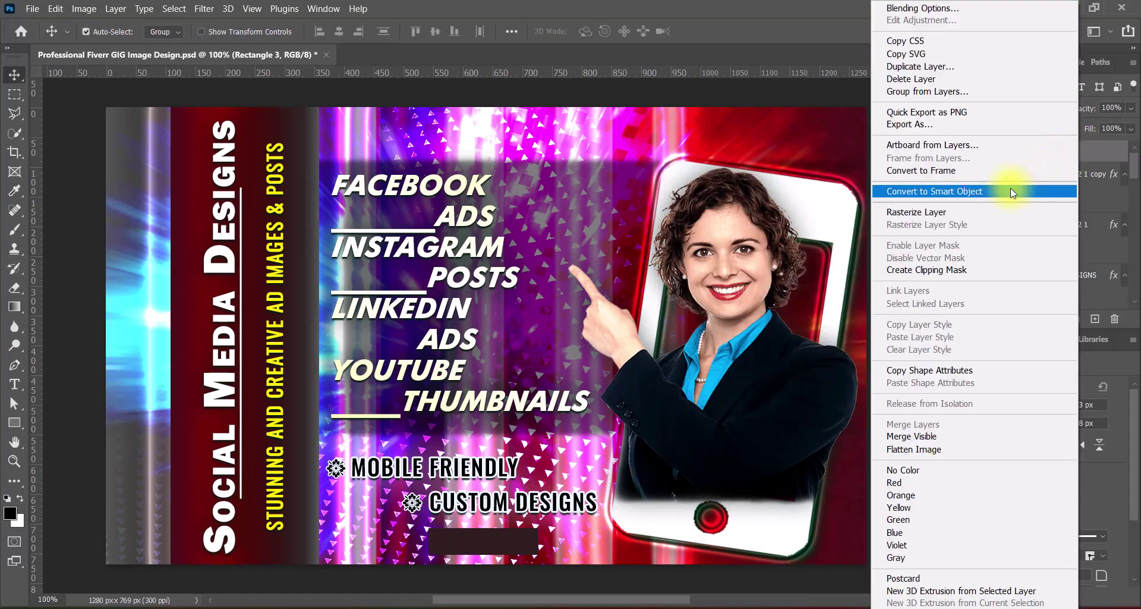
pyautogui.click(1010, 187)
pyautogui.click(204, 9)
pyautogui.click(419, 266)
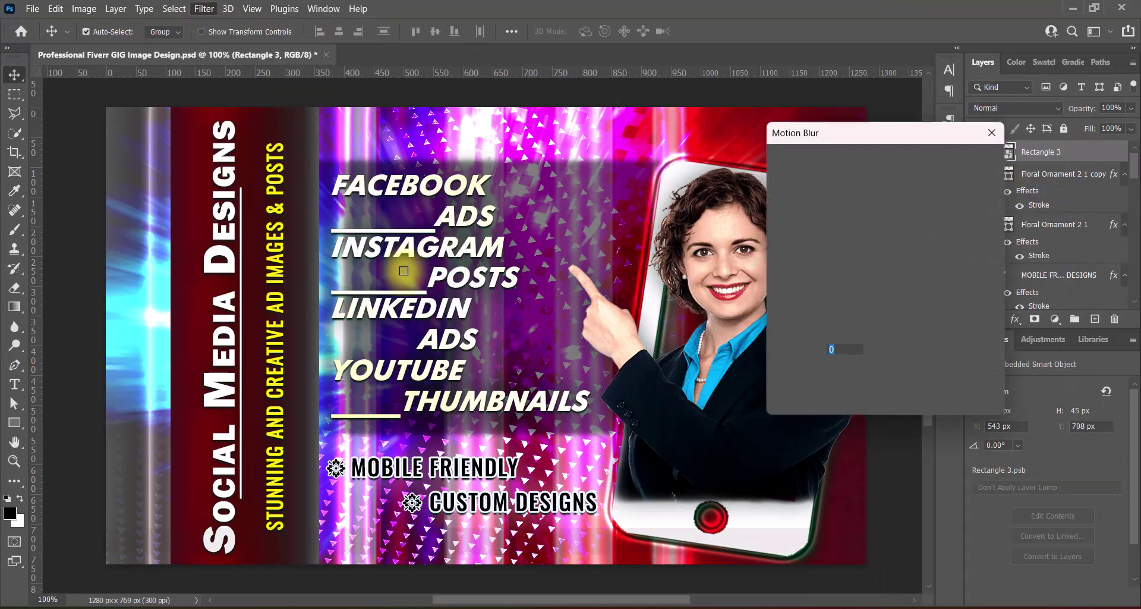
pyautogui.write('40')
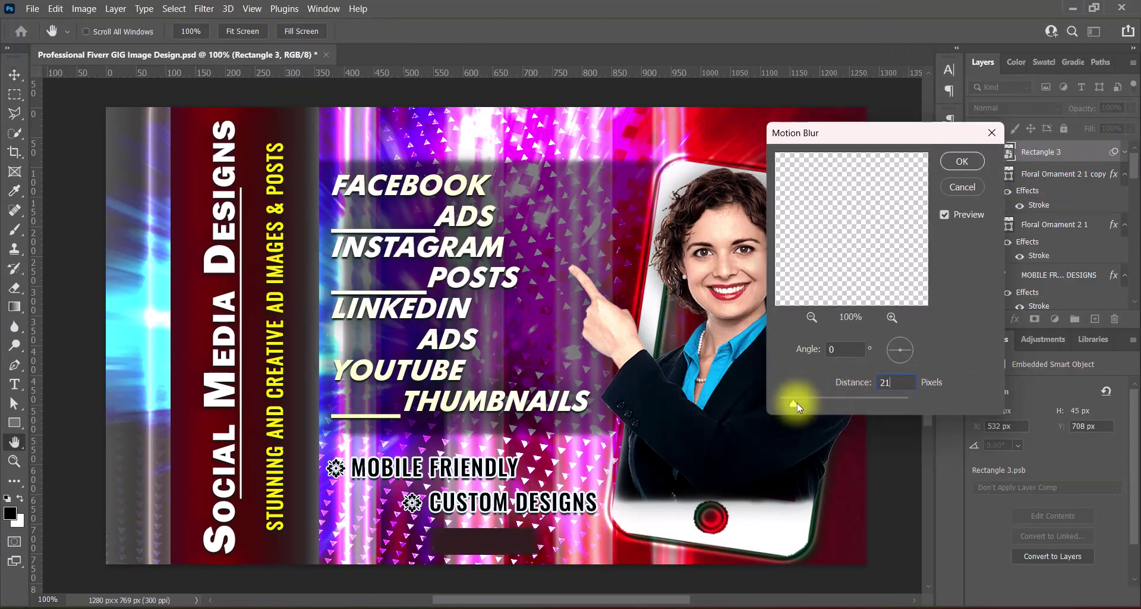
pyautogui.moveTo(801, 403); pyautogui.dragTo(817, 404)
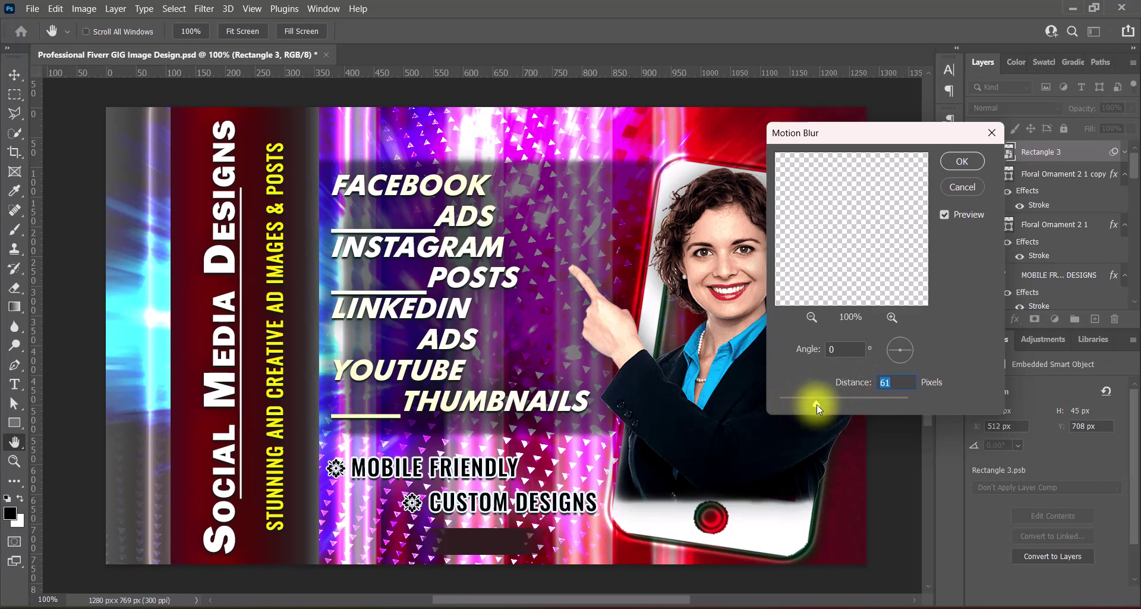
pyautogui.moveTo(884, 383); pyautogui.dragTo(879, 383)
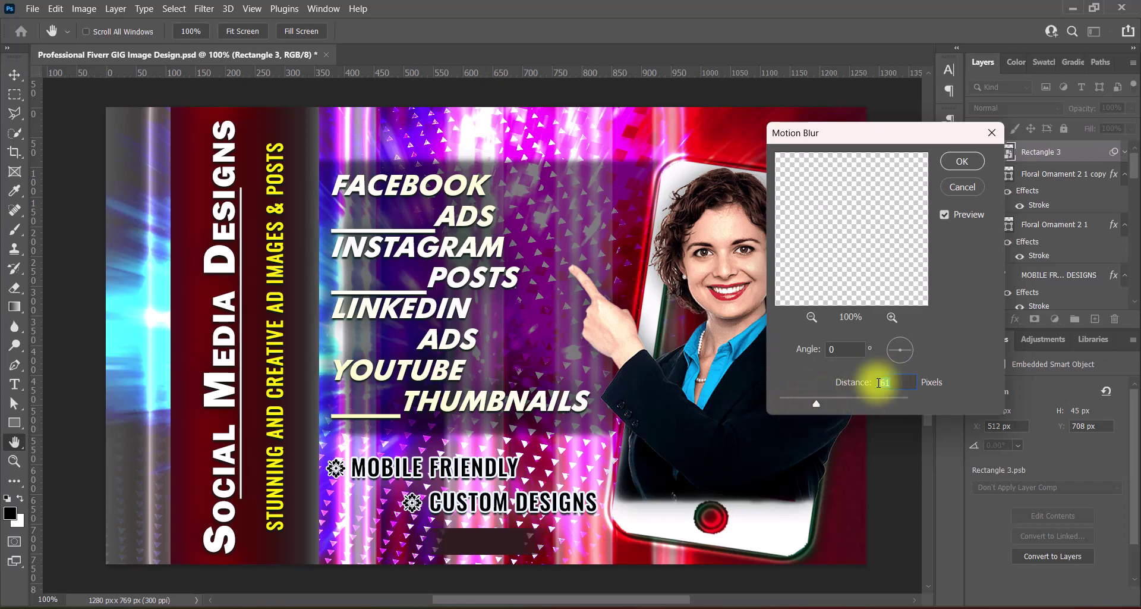
pyautogui.click(963, 161)
pyautogui.press('v')
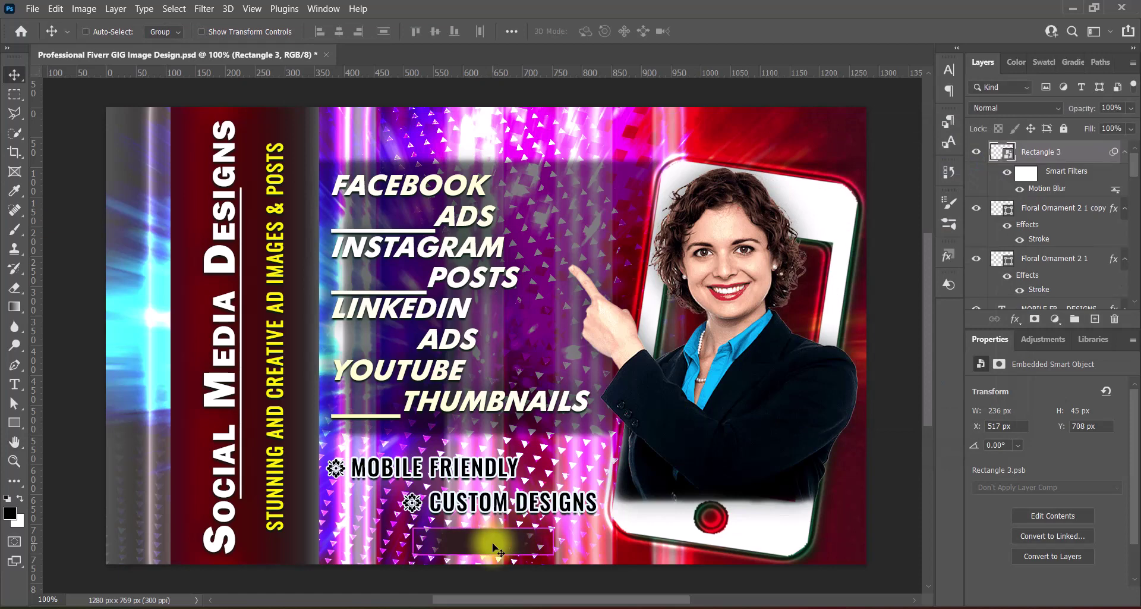
# - Stretch the blurred bar wider at both ends
pyautogui.hotkey('ctrl', 't')
pyautogui.press('Return')
pyautogui.moveTo(438, 540); pyautogui.dragTo(396, 540)
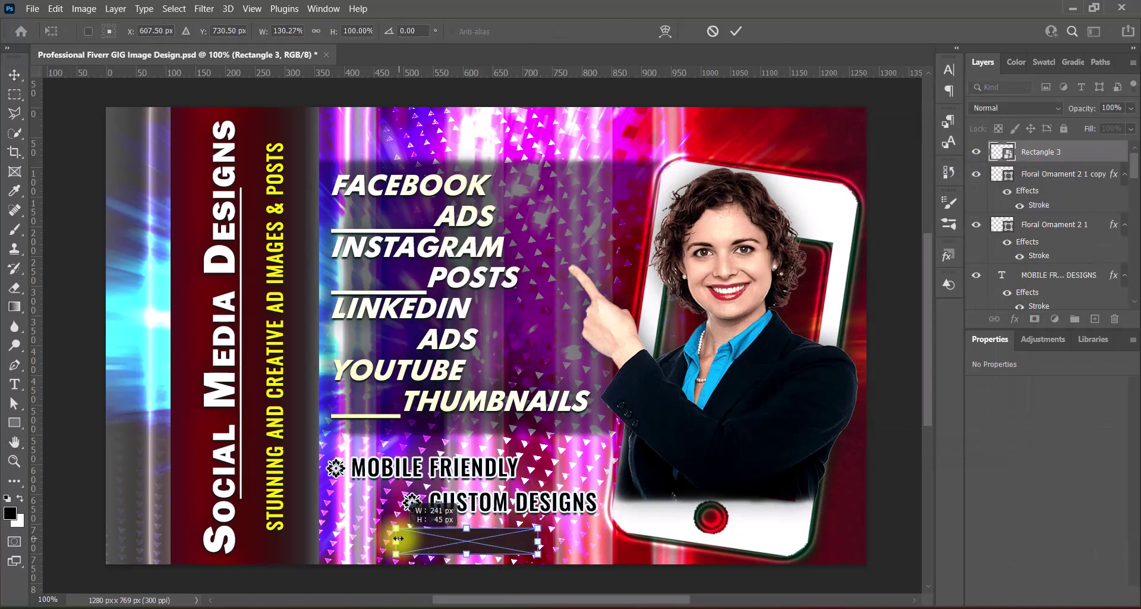
pyautogui.moveTo(539, 543)
pyautogui.mouseDown()
pyautogui.moveTo(558, 541)
pyautogui.moveTo(492, 539)
pyautogui.mouseUp()
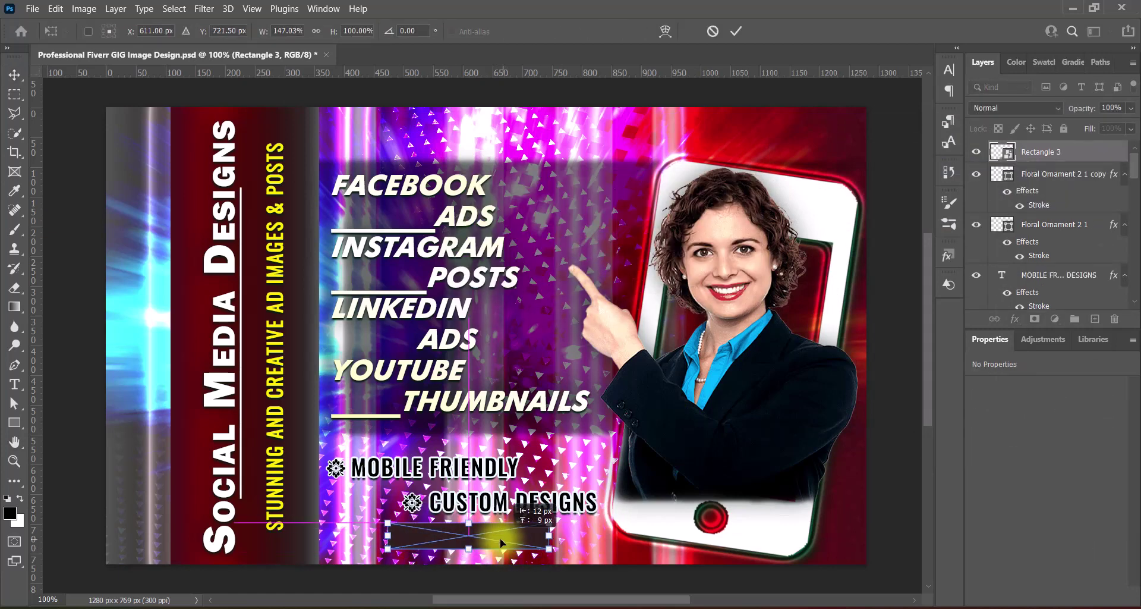
pyautogui.press('Return')
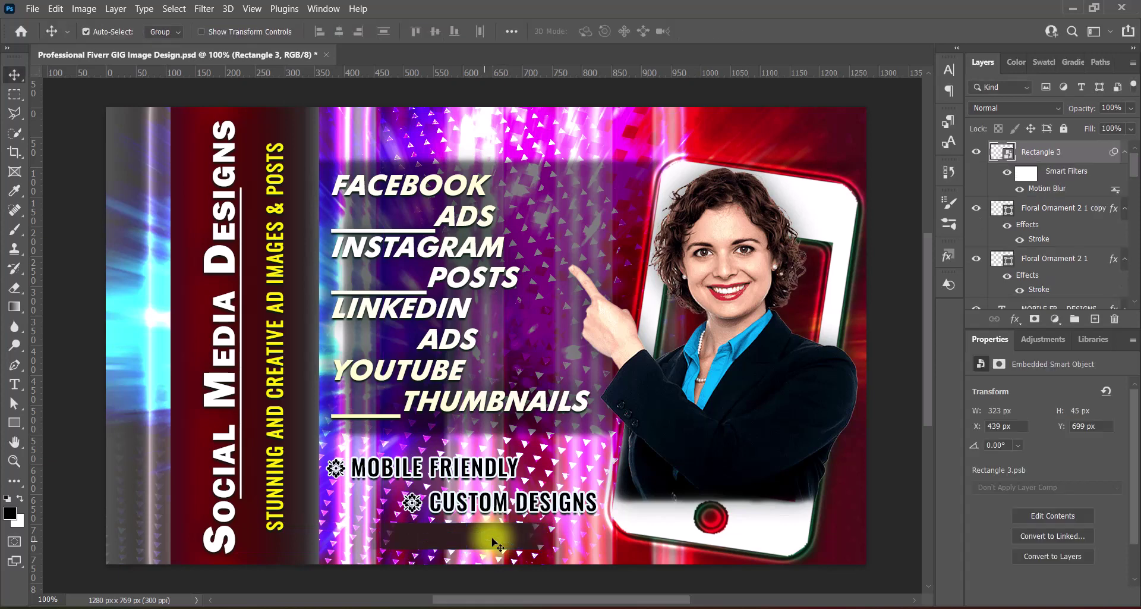
# - Apply a second Motion Blur to the bar
pyautogui.click(204, 9)
pyautogui.click(413, 264)
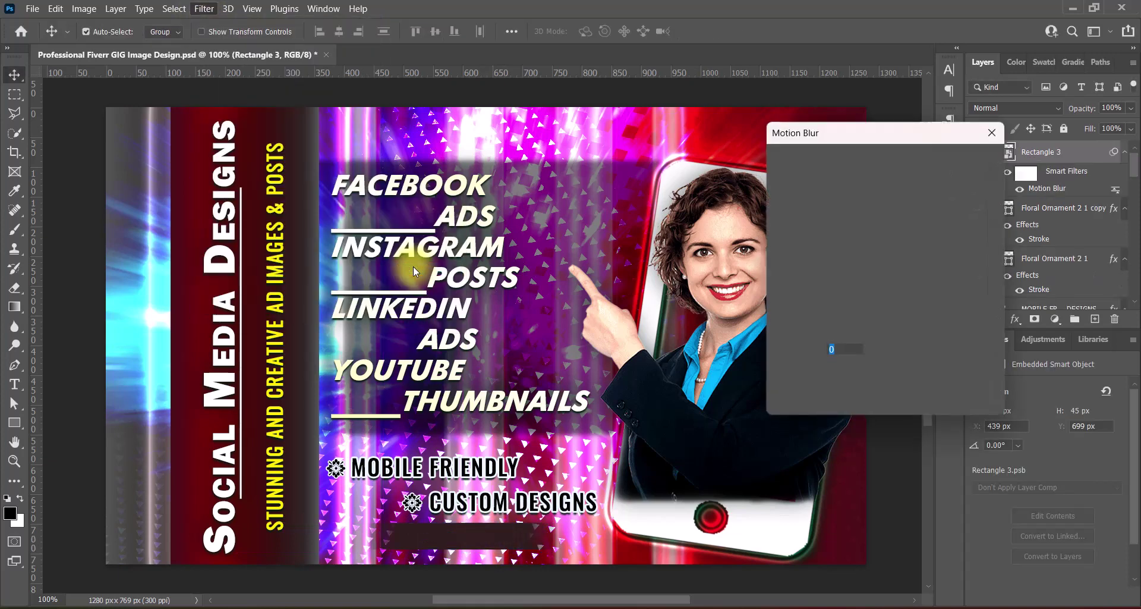
pyautogui.moveTo(899, 385); pyautogui.dragTo(870, 384)
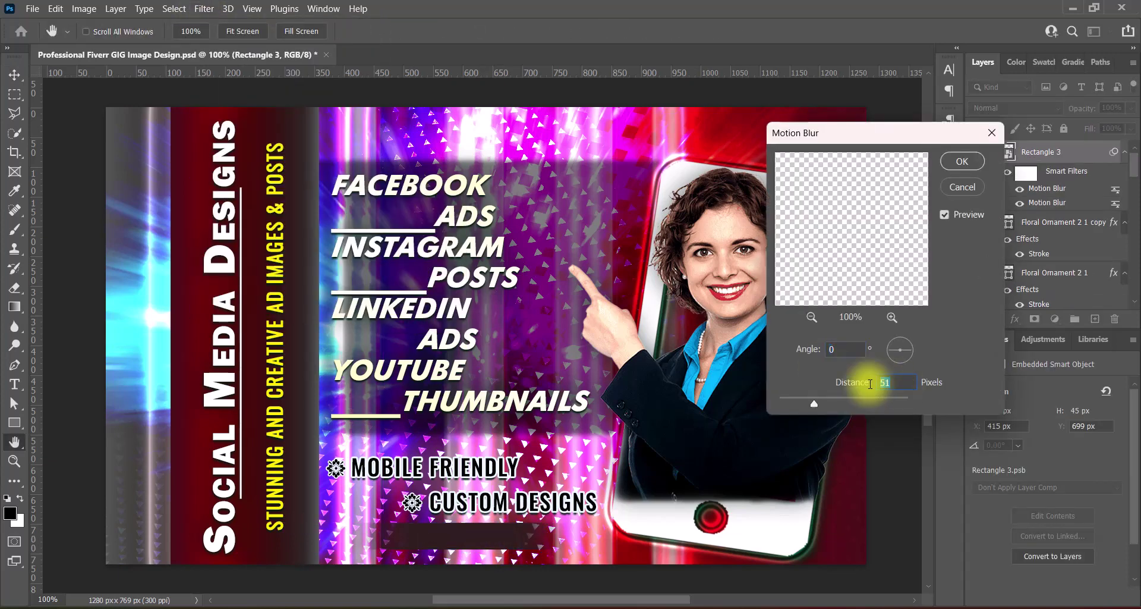
pyautogui.click(966, 161)
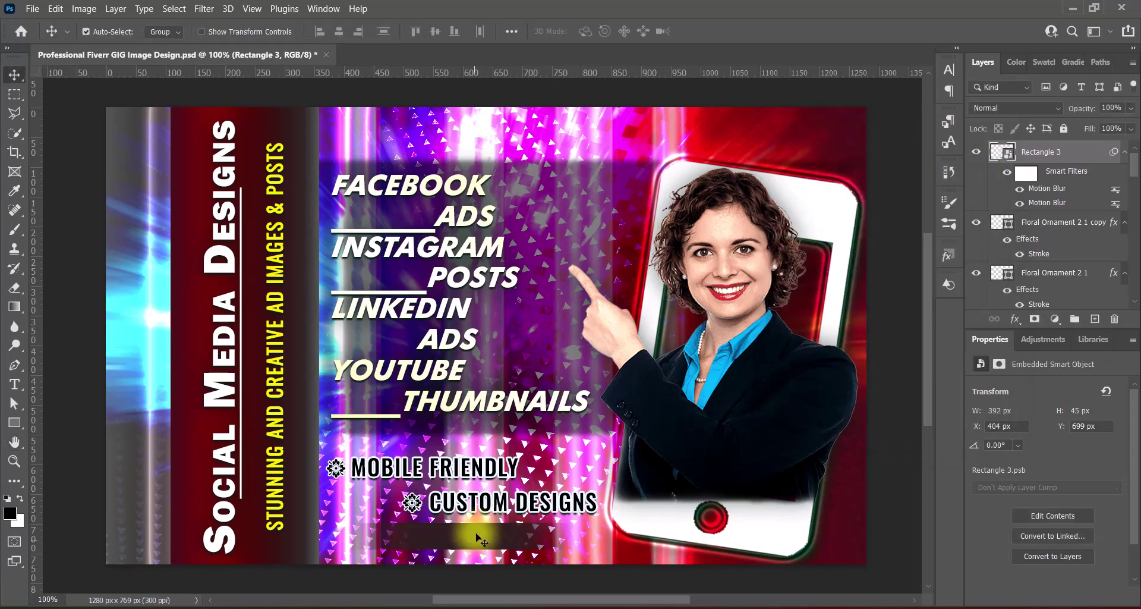
# - Give the bar a drop shadow of size 13 and nudge it slightly right
pyautogui.doubleClick(996, 160)
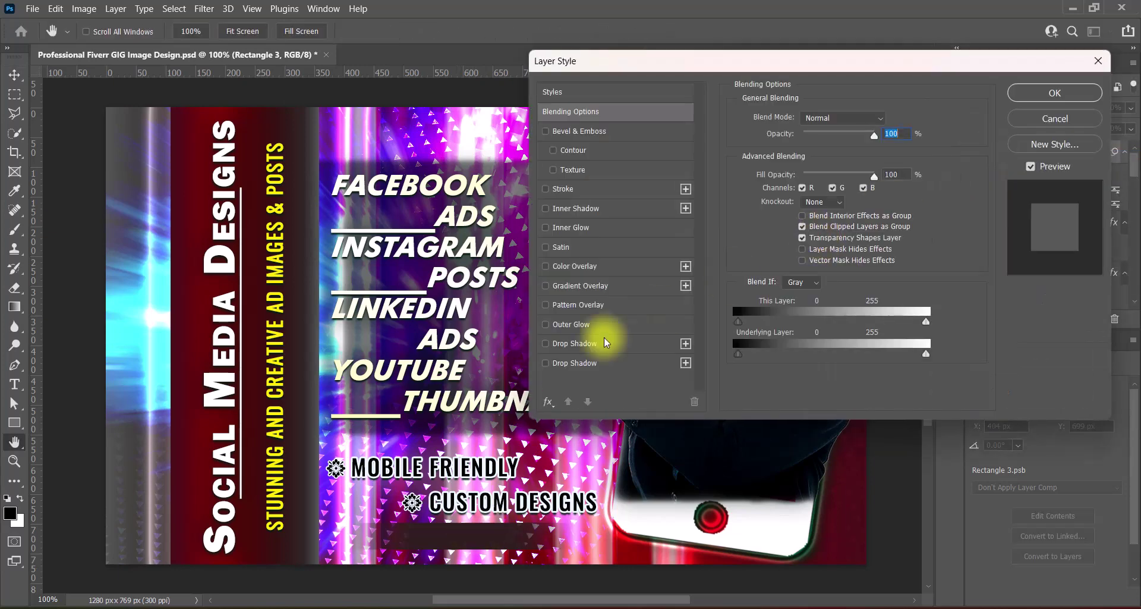
pyautogui.click(569, 363)
pyautogui.moveTo(810, 219); pyautogui.dragTo(798, 222)
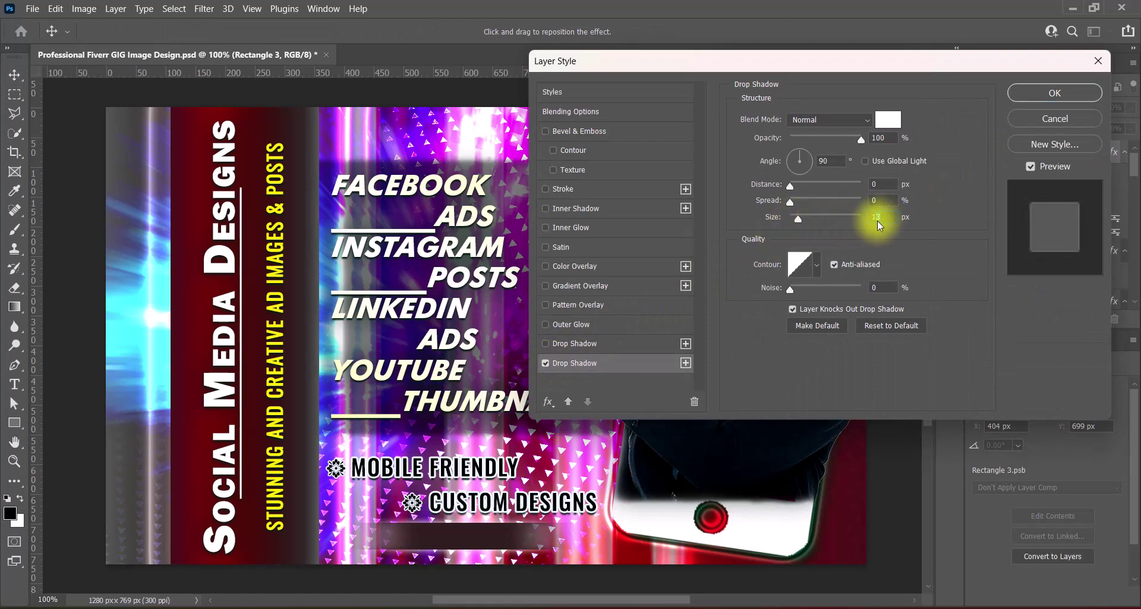
pyautogui.click(1049, 94)
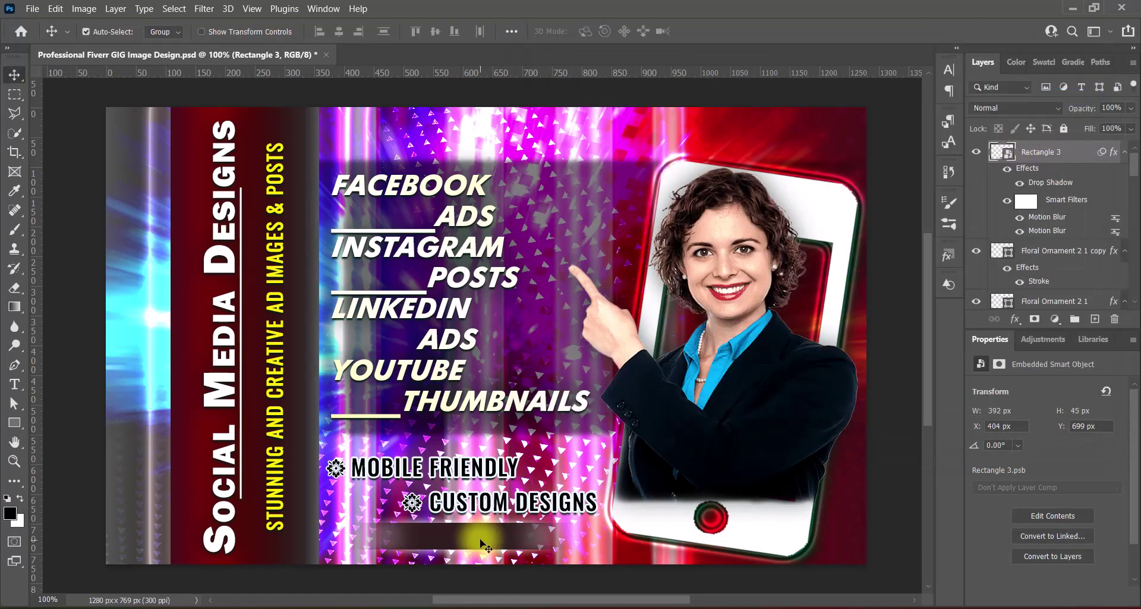
pyautogui.moveTo(480, 540); pyautogui.dragTo(488, 540)
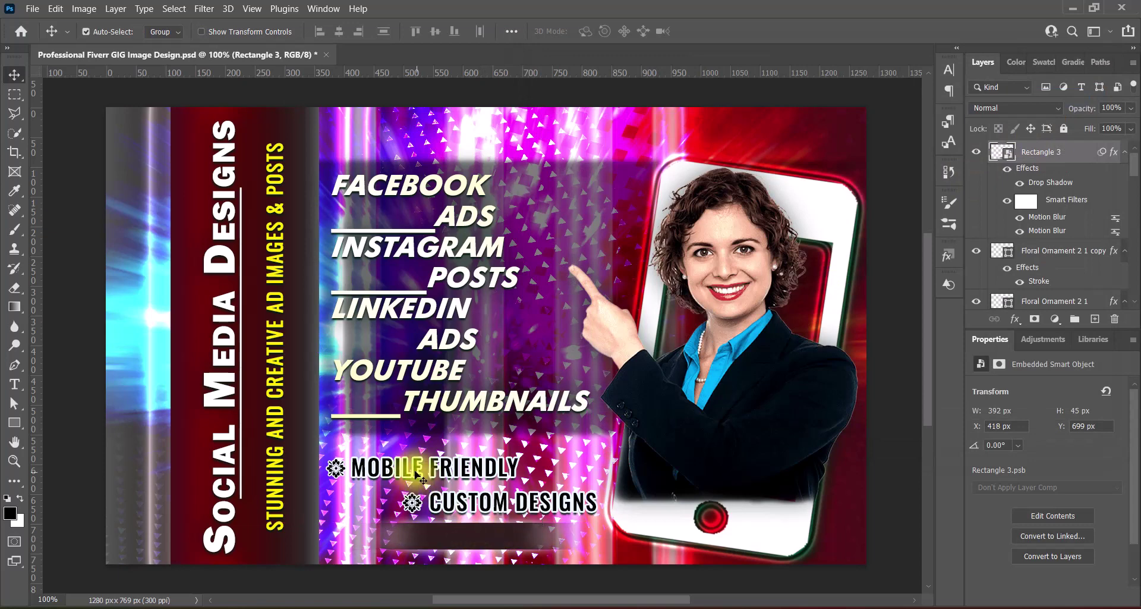
pyautogui.click(425, 492)
# - Select the MOBILE FRIENDLY / CUSTOM DESIGNS bullet lines and scale them down to about 95%
pyautogui.click(344, 470)
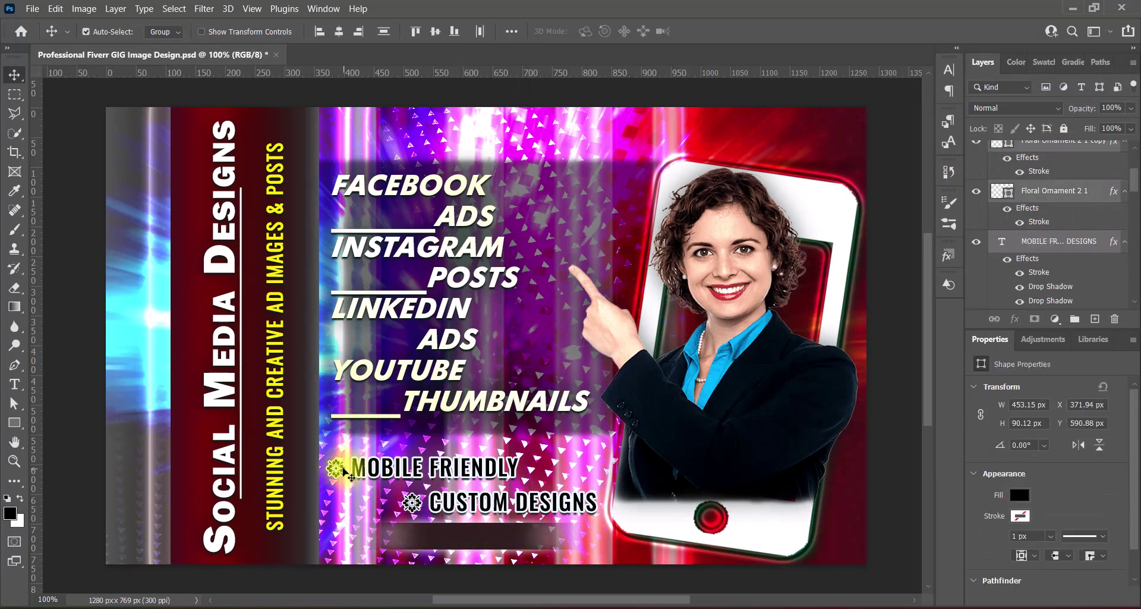
pyautogui.click(85, 32)
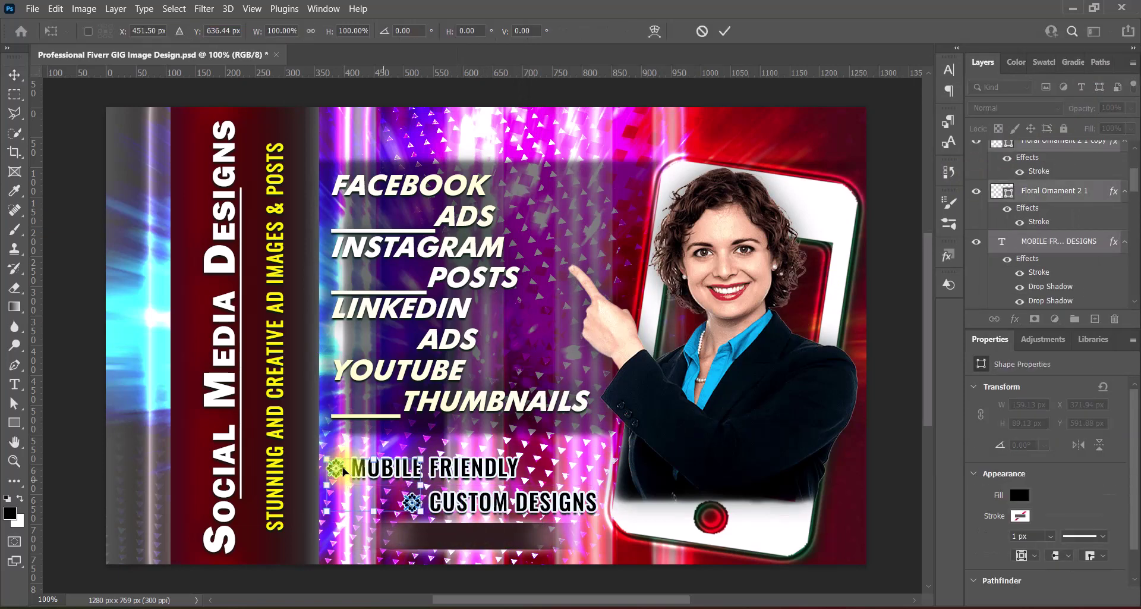
pyautogui.click(904, 280)
pyautogui.click(453, 518)
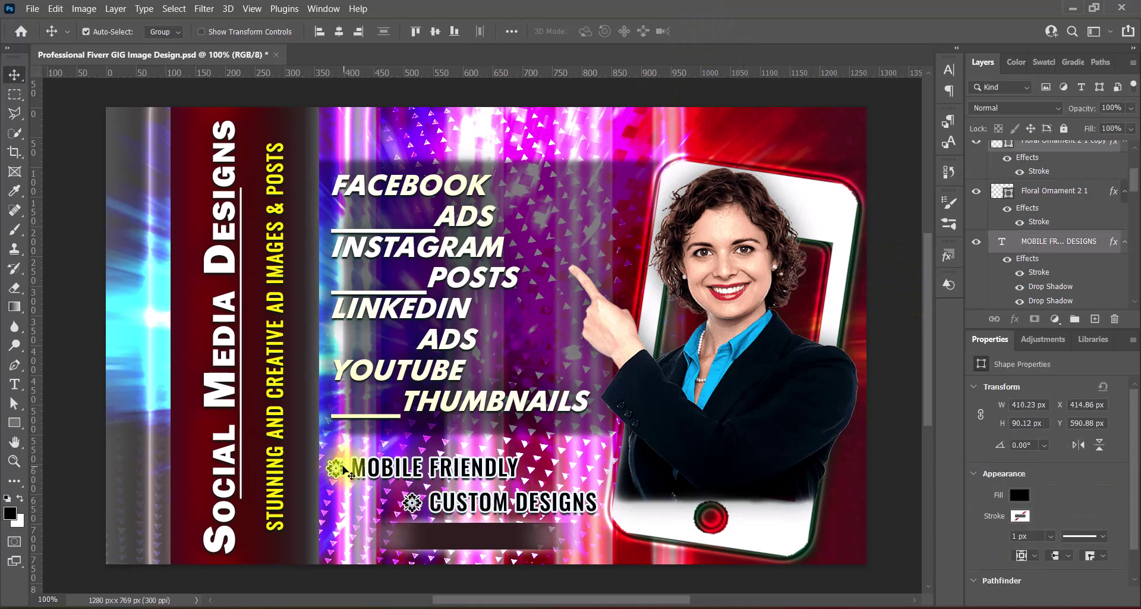
pyautogui.click(344, 470)
pyautogui.hotkey('ctrl', 't')
pyautogui.moveTo(595, 510); pyautogui.dragTo(582, 502)
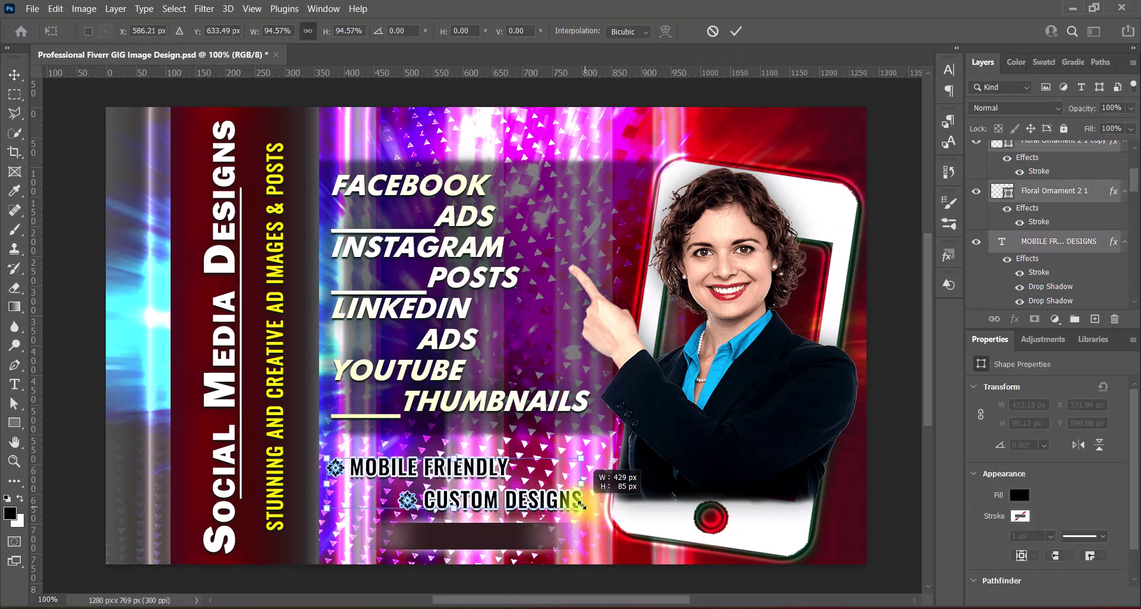
pyautogui.press('Return')
# - Nudge the bullet lines a few pixels right and upward
pyautogui.press('Right')
pyautogui.press('Right')
pyautogui.press('Right')
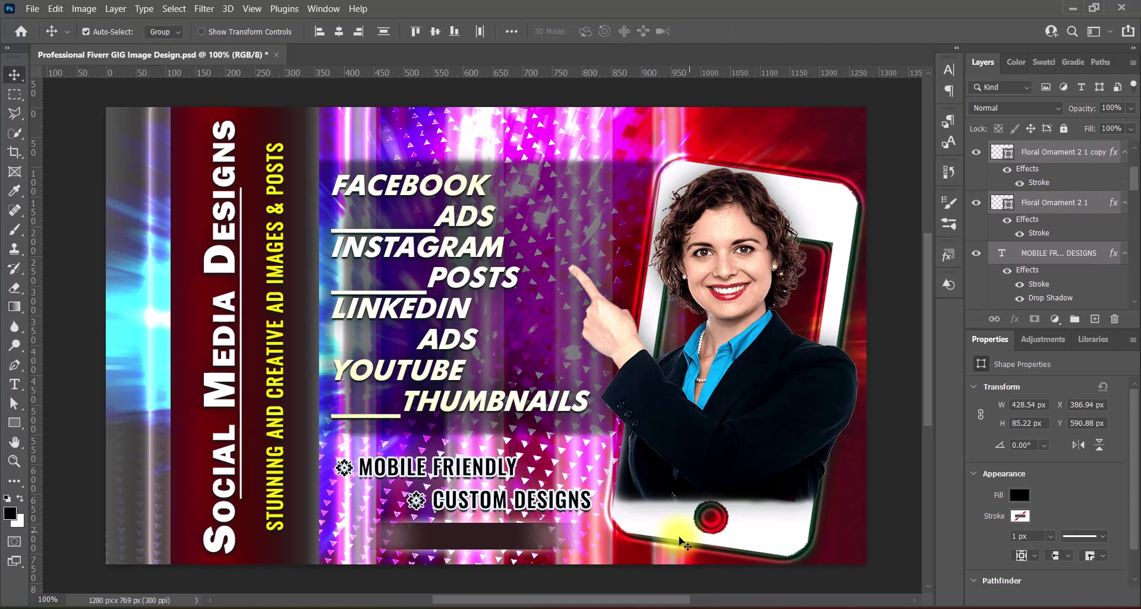
pyautogui.press('Right')
pyautogui.press('Right')
pyautogui.press('Right')
pyautogui.press('Up')
pyautogui.press('Up')
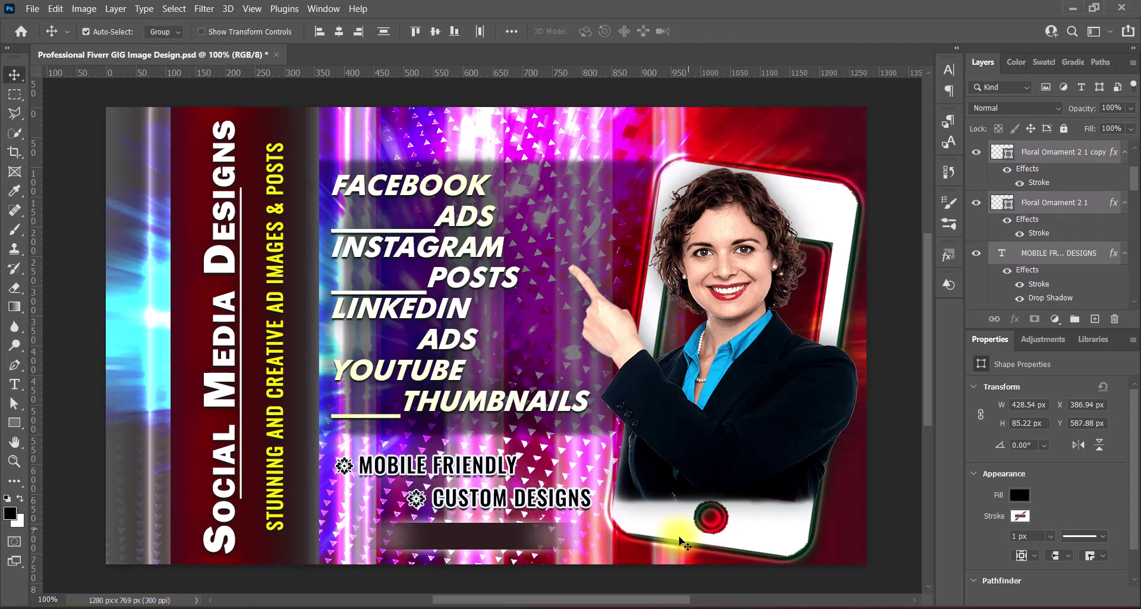
pyautogui.press('Right')
pyautogui.press('Right')
pyautogui.press('Right')
pyautogui.press('Right')
pyautogui.press('Right')
pyautogui.press('Right')
pyautogui.press('Right')
pyautogui.press('Right')
pyautogui.press('Right')
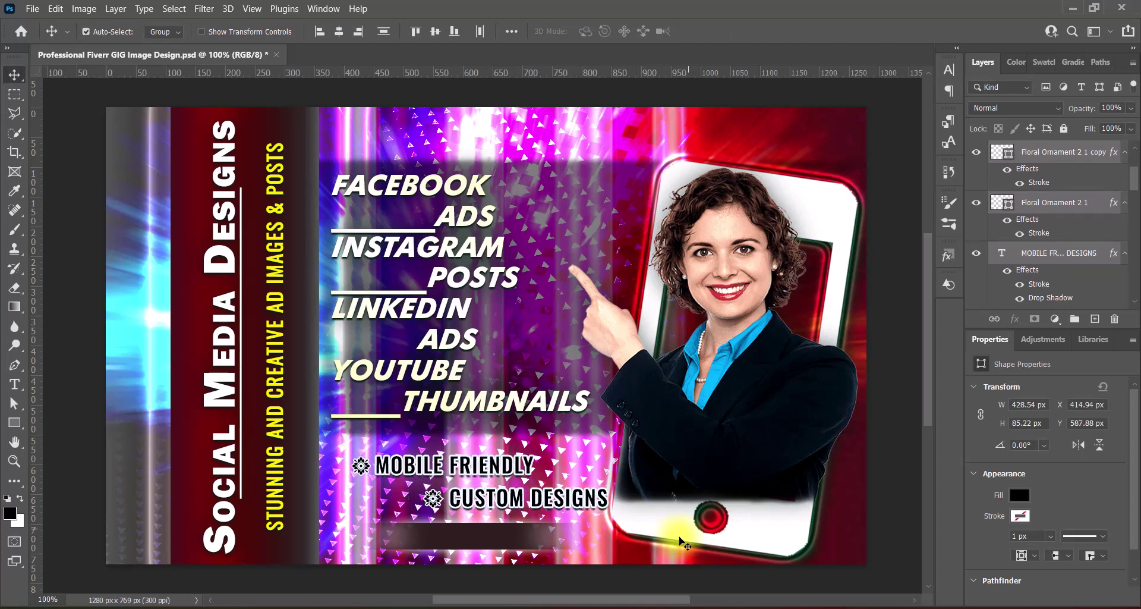
pyautogui.press('Right')
pyautogui.press('Right')
pyautogui.press('Right')
pyautogui.press('Up')
pyautogui.press('Up')
pyautogui.press('Up')
pyautogui.press('Up')
pyautogui.press('Up')
pyautogui.press('Up')
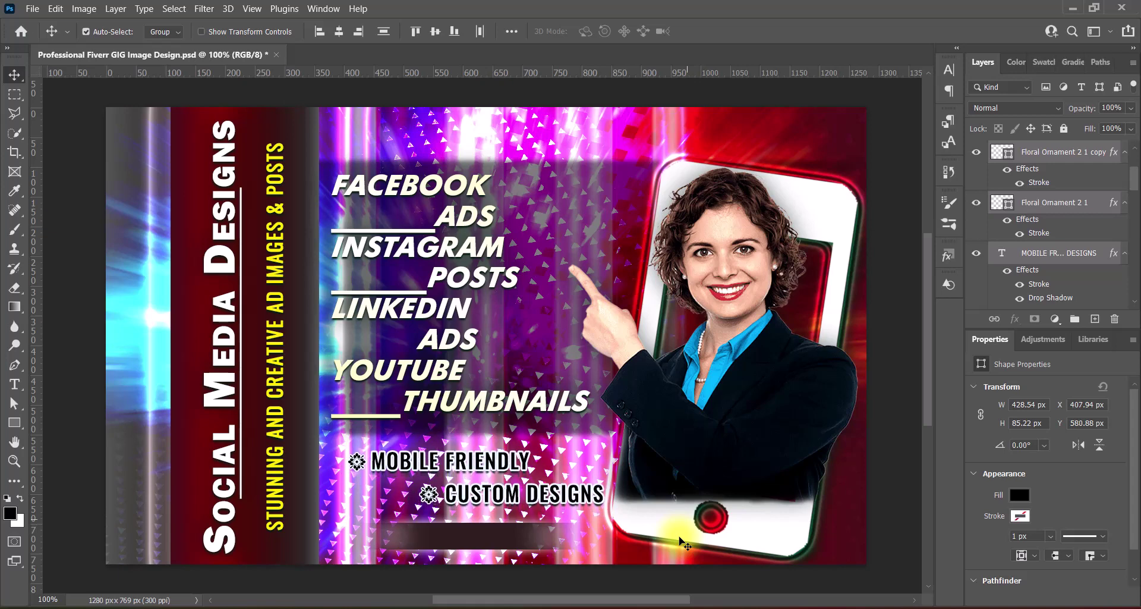
pyautogui.press('Left')
pyautogui.press('Left')
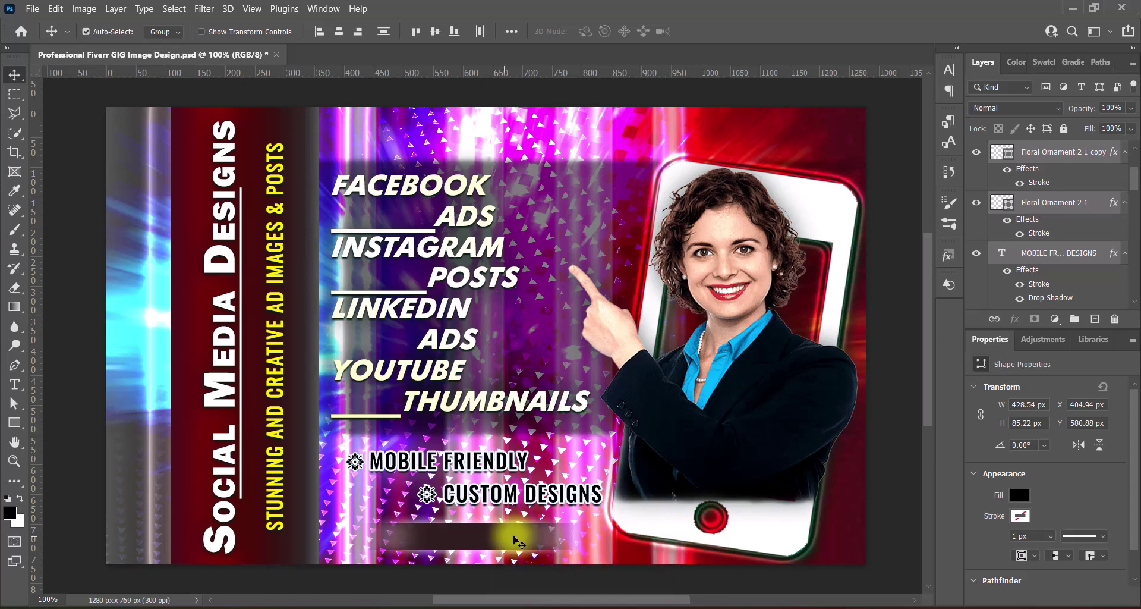
pyautogui.press('Left')
pyautogui.press('Left')
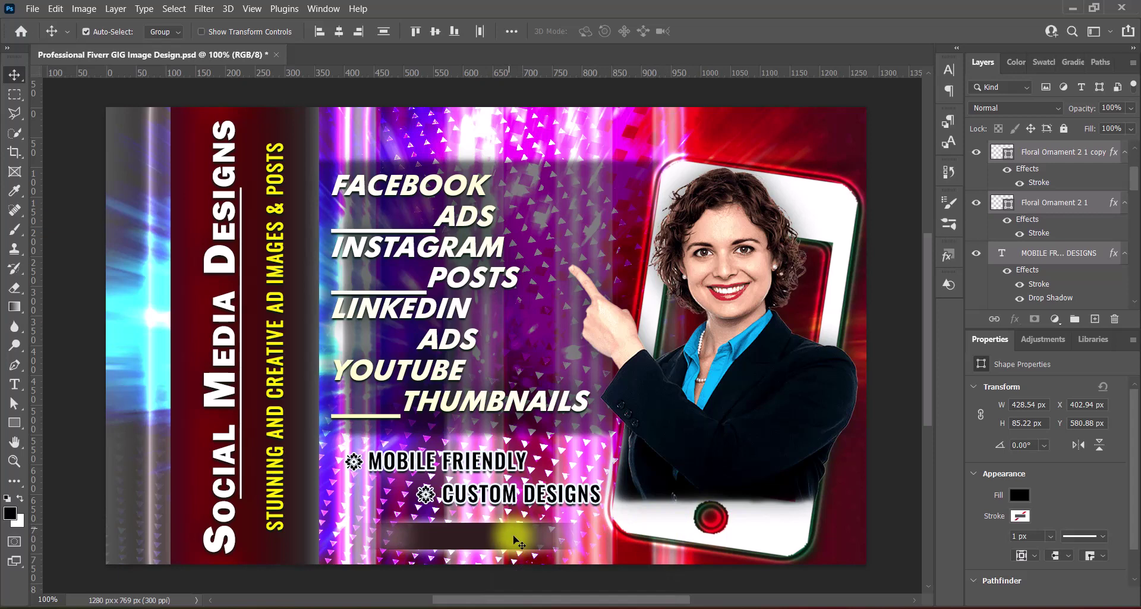
# - Widen the motion-blurred Rectangle 3 bar to about 442 px, past the Smart Filters warning
pyautogui.click(494, 538)
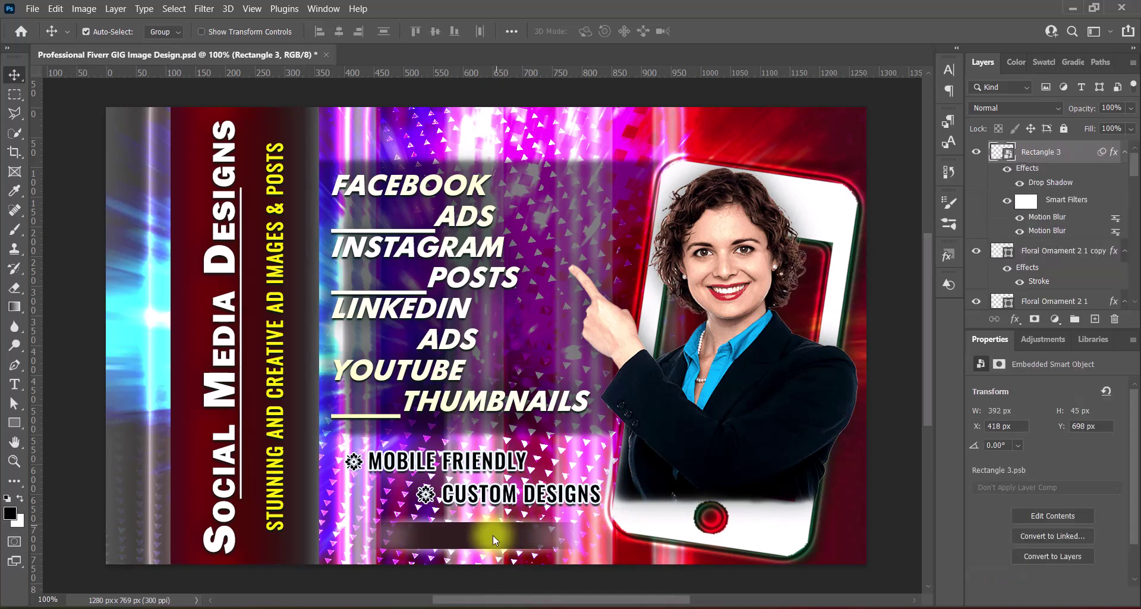
pyautogui.hotkey('ctrl', 't')
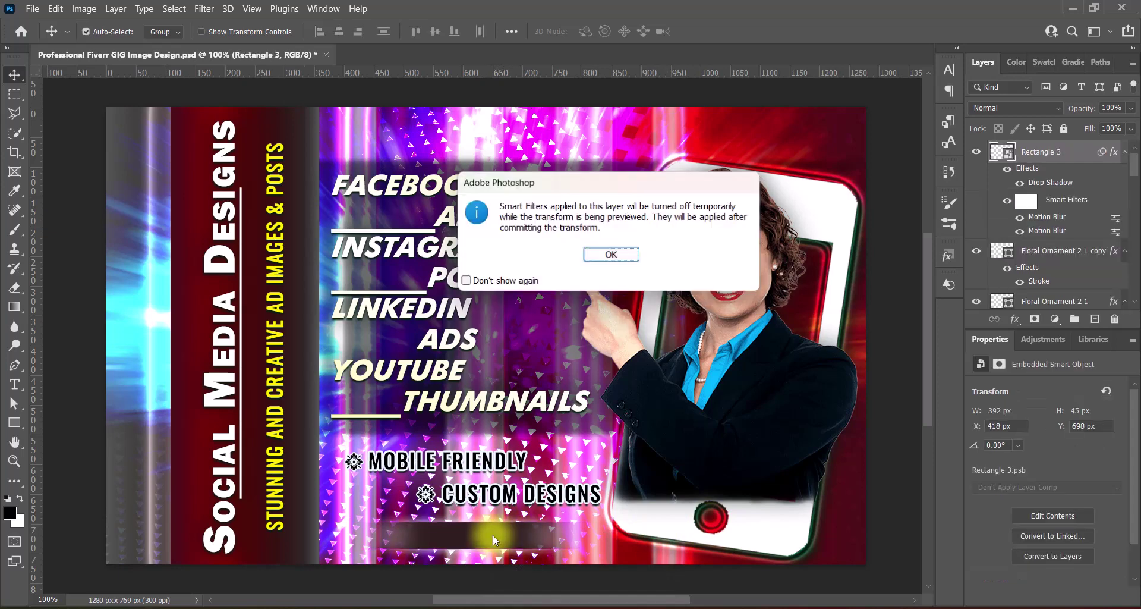
pyautogui.click(606, 252)
pyautogui.moveTo(492, 535); pyautogui.dragTo(572, 537)
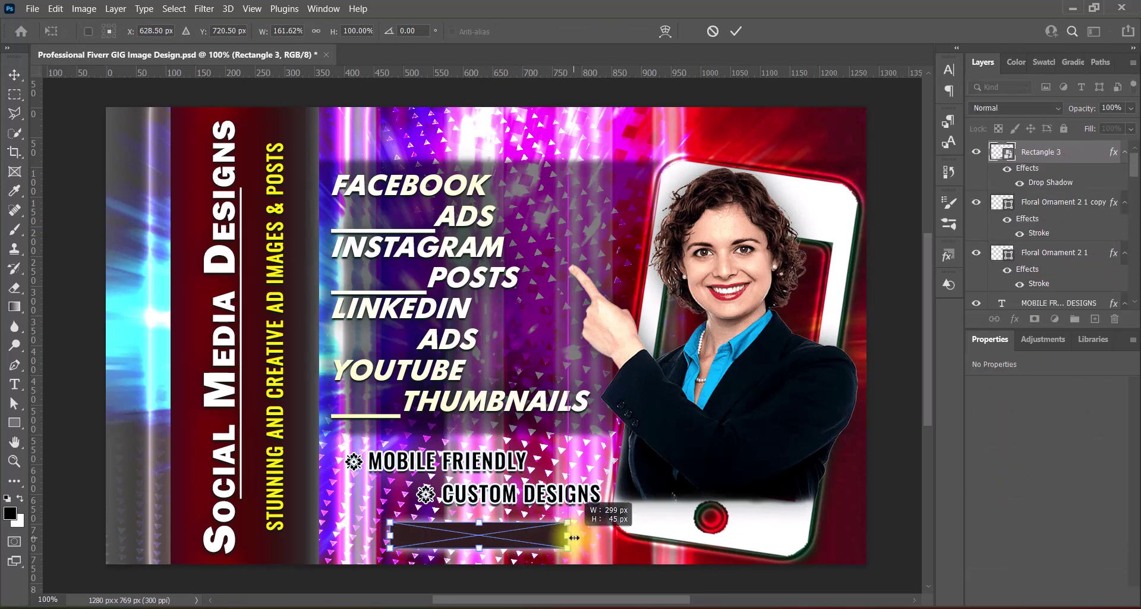
pyautogui.press('Return')
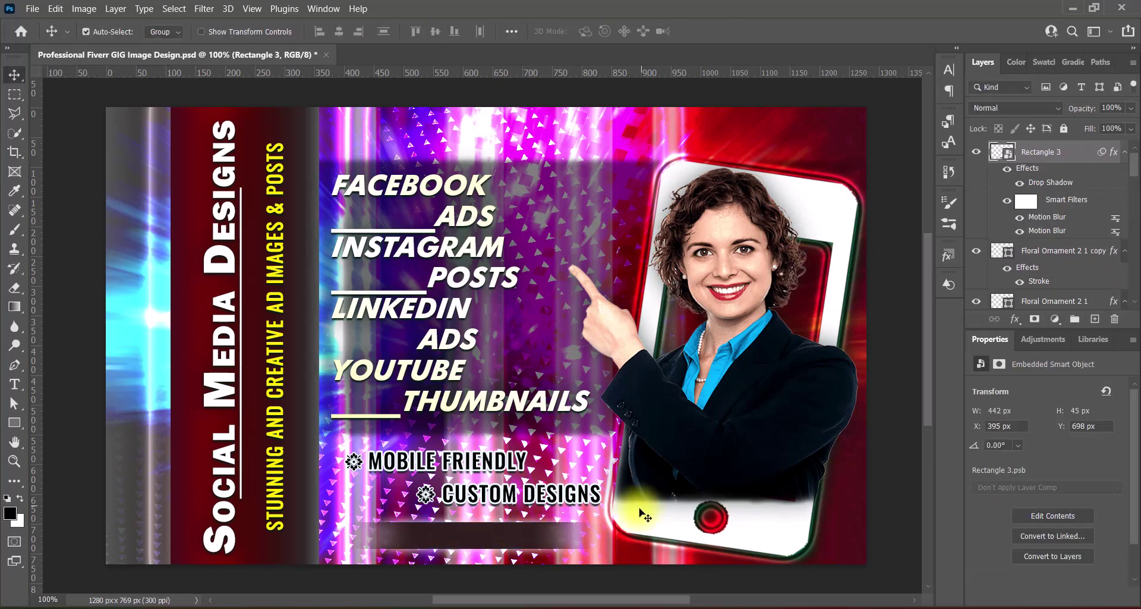
# - Type 'PLACE YOUR ORDER' on a new text layer over the bottom bar
pyautogui.click(1095, 319)
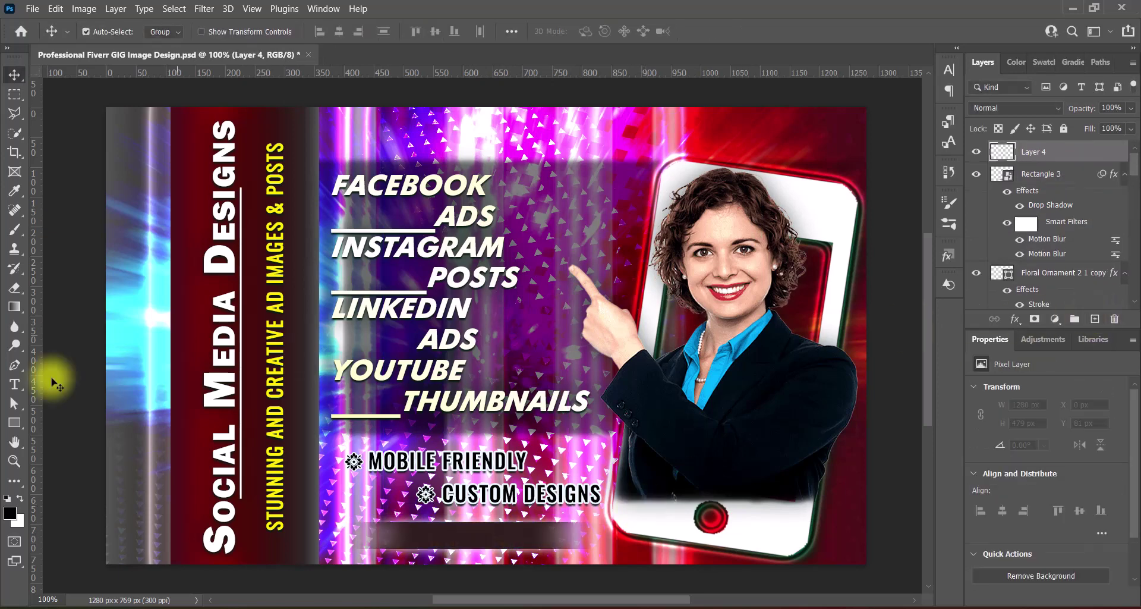
pyautogui.click(14, 384)
pyautogui.click(78, 381)
pyautogui.click(443, 537)
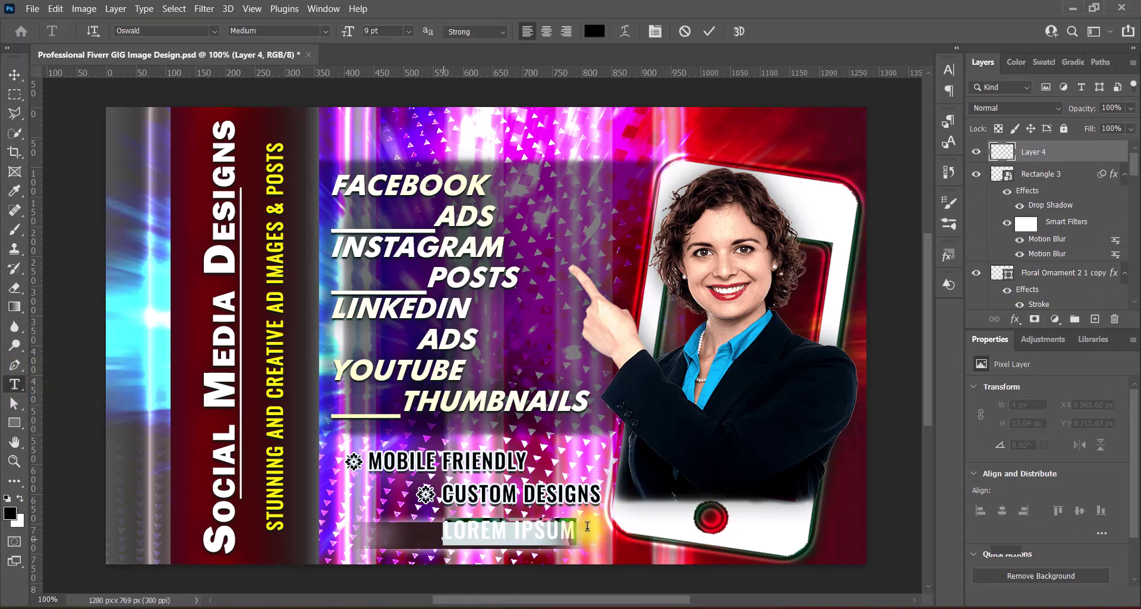
pyautogui.write('PLACE YOUR ORDER')
# - Make the text white Oswald Regular 6 pt with tracking 200, centred on the bar
pyautogui.hotkey('ctrl', 'a')
pyautogui.click(594, 31)
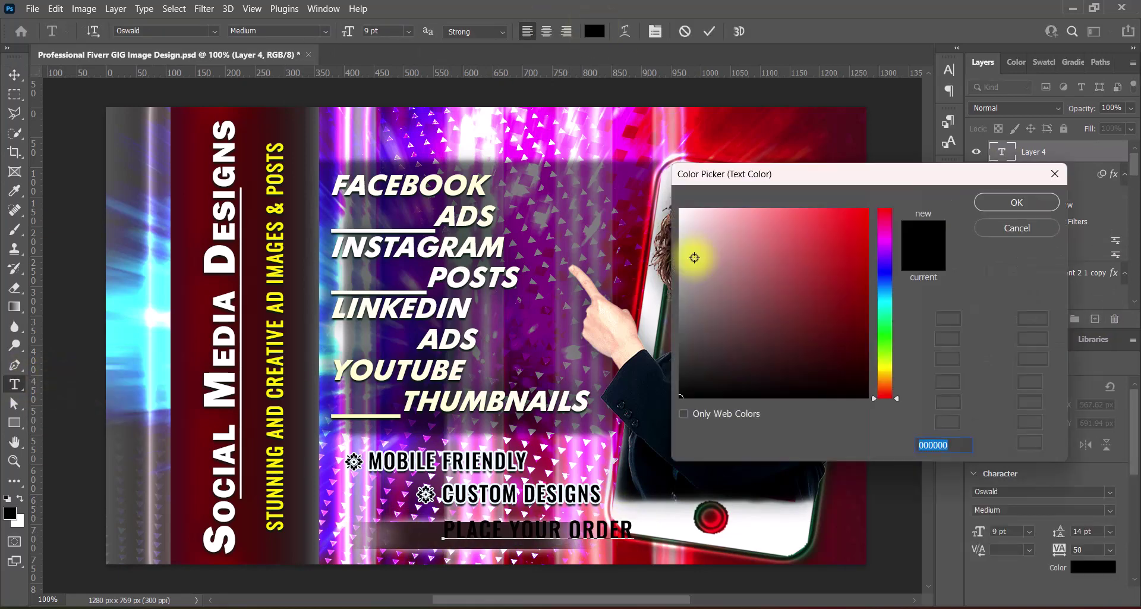
pyautogui.click(1014, 202)
pyautogui.click(326, 30)
pyautogui.click(280, 65)
pyautogui.click(429, 113)
pyautogui.click(949, 70)
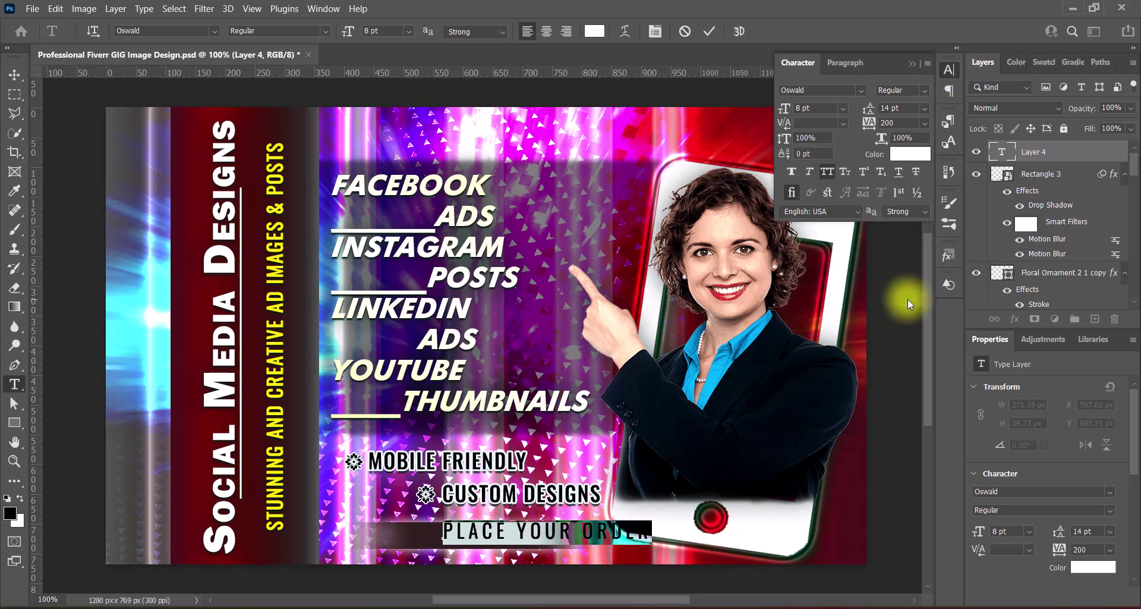
pyautogui.click(798, 169)
pyautogui.hotkey('ctrl', 'Return')
pyautogui.press('v')
pyautogui.moveTo(576, 551); pyautogui.dragTo(530, 554)
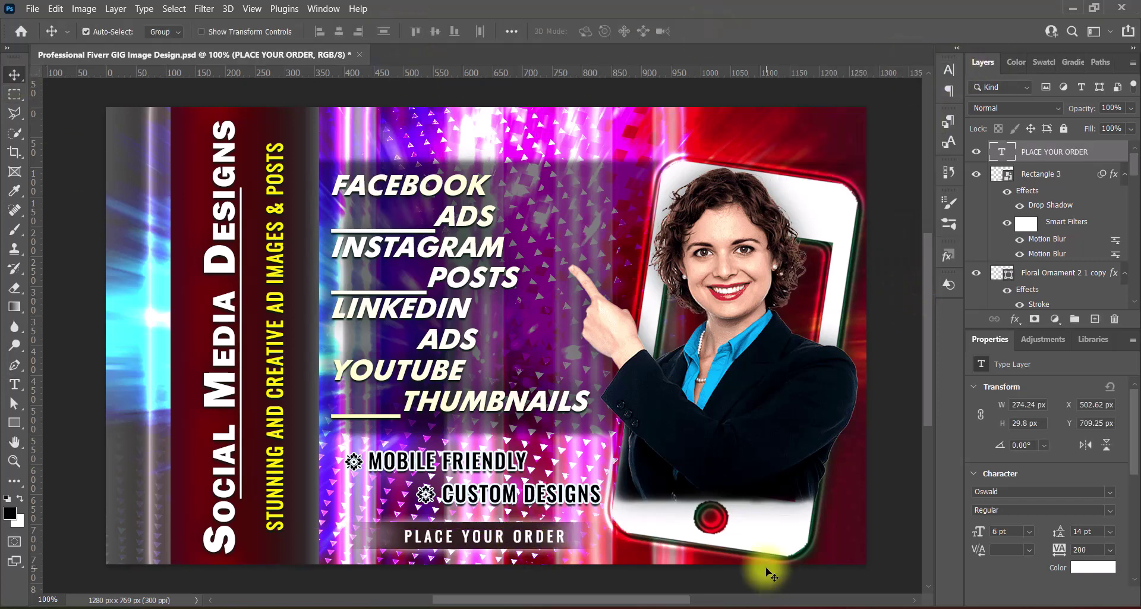
# - Give the text a drop shadow and Faux Italic, then nudge Rectangle 3 slightly left
pyautogui.doubleClick(1013, 152)
pyautogui.click(544, 343)
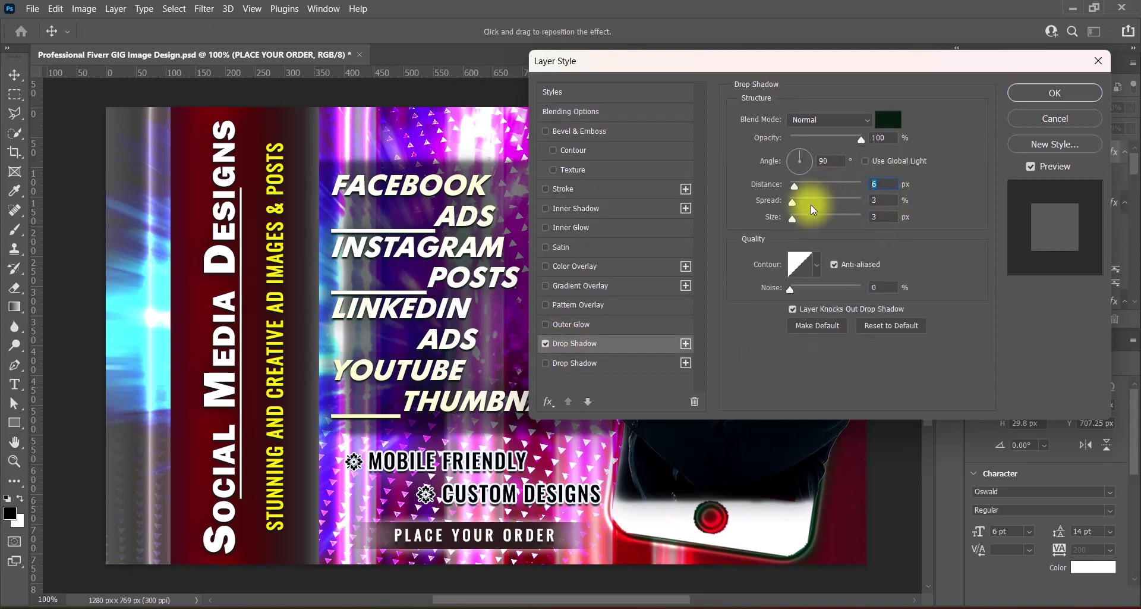
pyautogui.click(1028, 93)
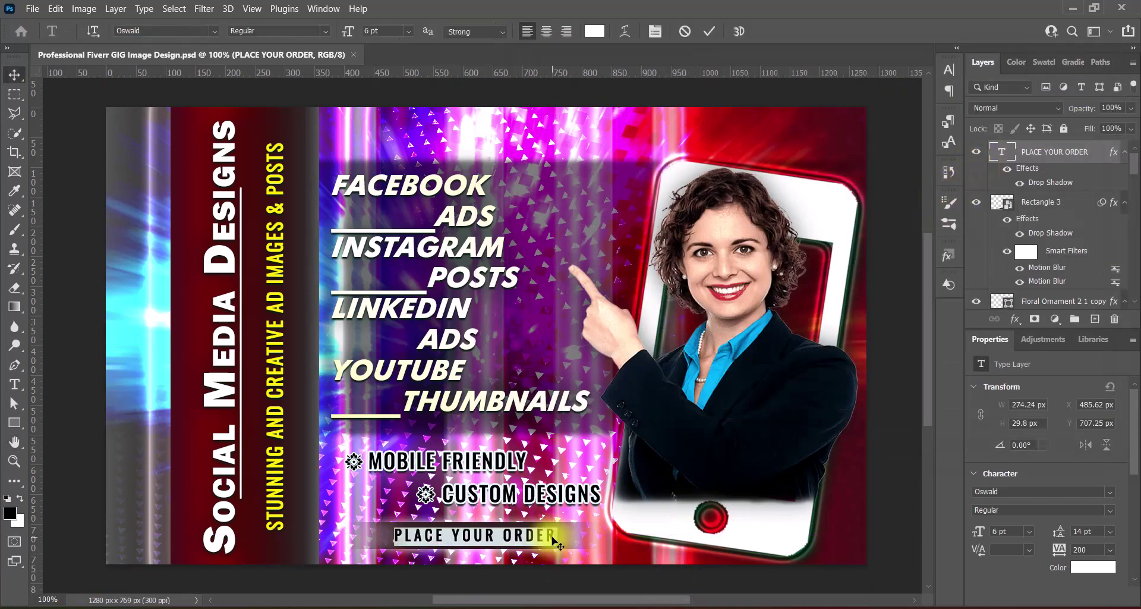
pyautogui.click(950, 70)
pyautogui.click(797, 173)
pyautogui.click(929, 51)
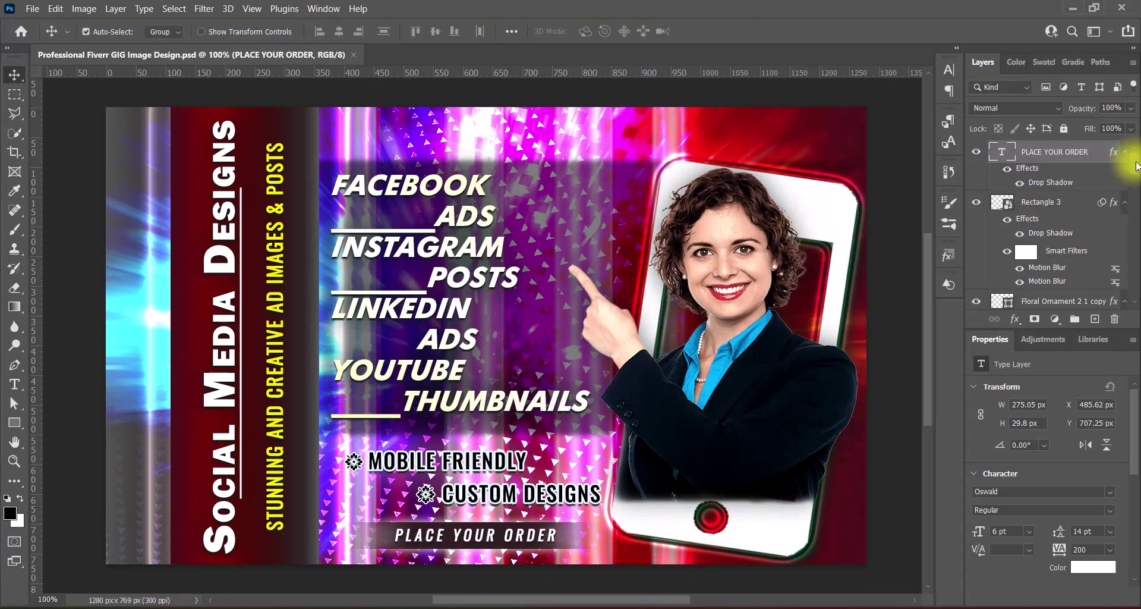
pyautogui.click(1076, 201)
pyautogui.press('Left')
pyautogui.press('Left')
pyautogui.press('Left')
pyautogui.press('Left')
pyautogui.press('Left')
pyautogui.press('Left')
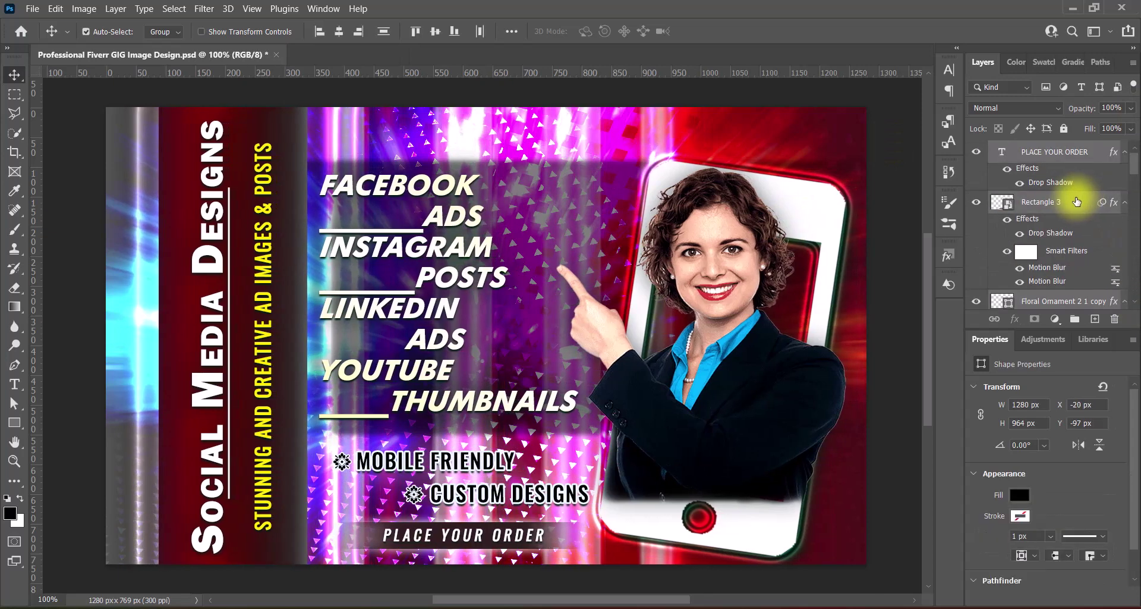
# - Stack the Facebook, Instagram, LinkedIn and YouTube icons beside the list and boost their vibrance
pyautogui.click(908, 351)
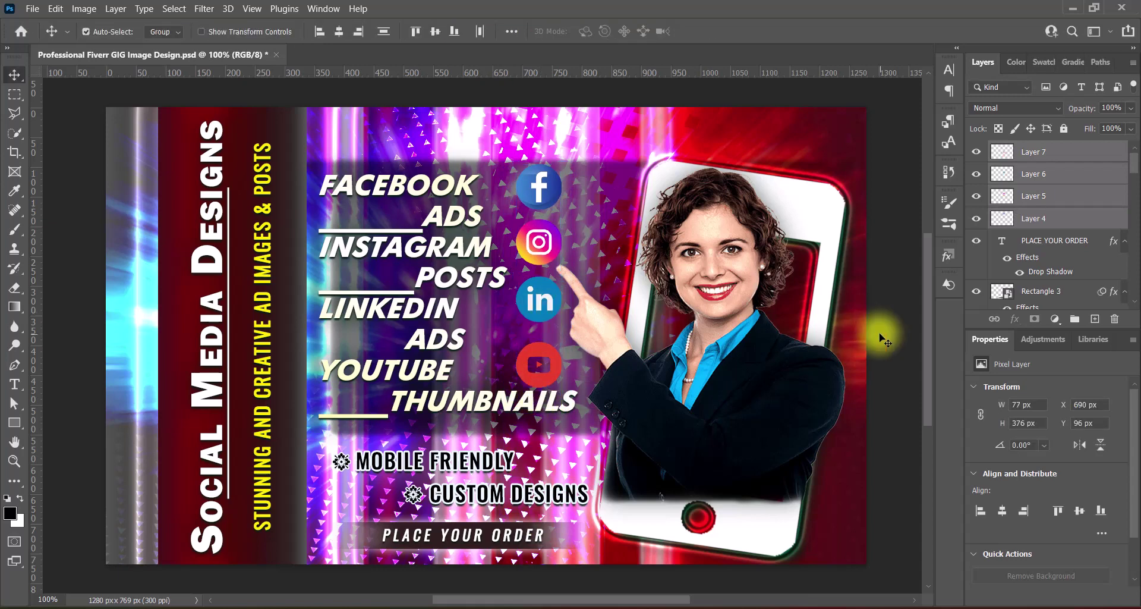
pyautogui.click(874, 328)
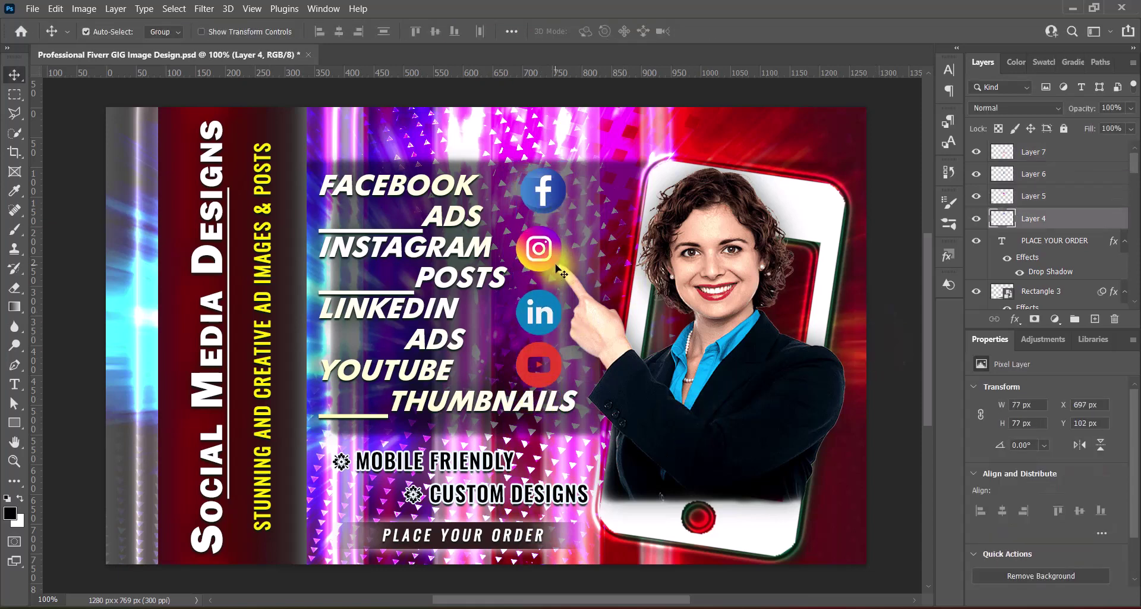
pyautogui.click(84, 9)
pyautogui.click(255, 105)
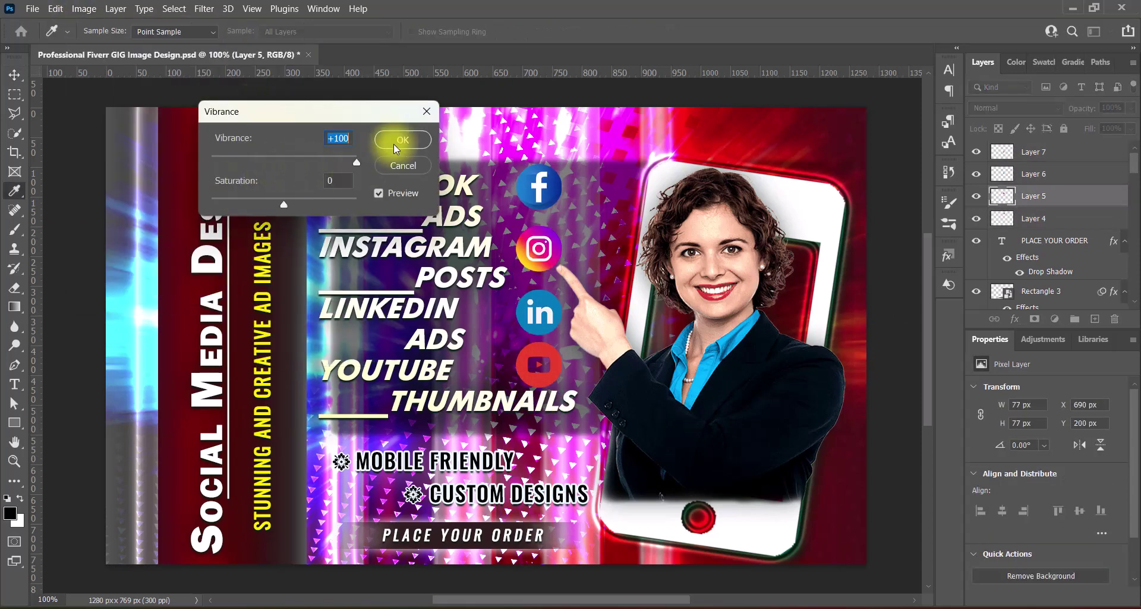
pyautogui.click(83, 9)
pyautogui.click(255, 104)
pyautogui.click(387, 137)
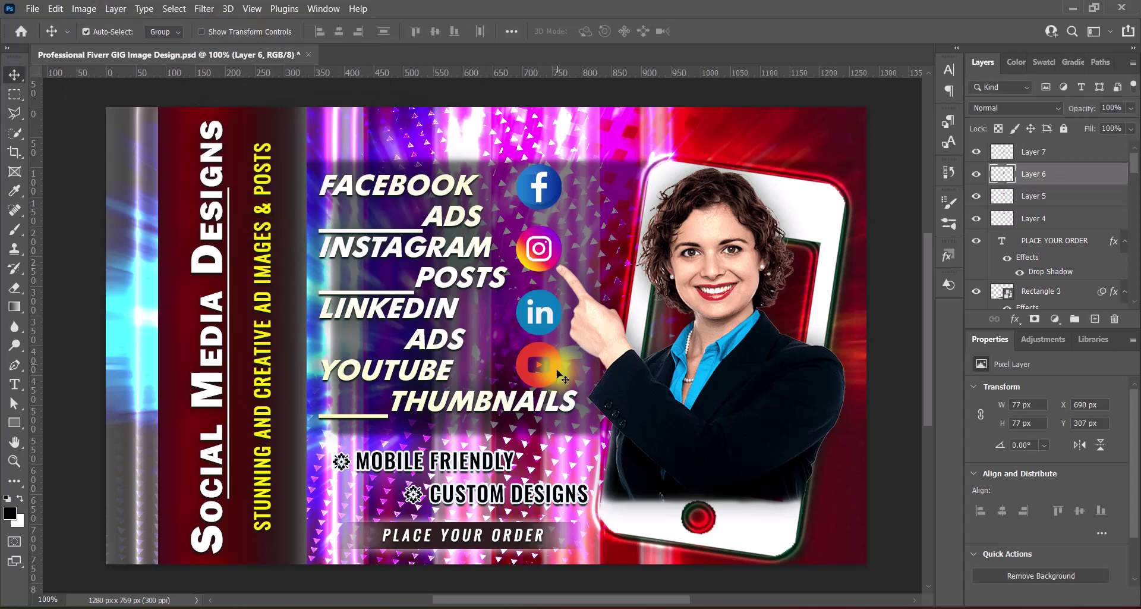
pyautogui.click(1034, 151)
pyautogui.click(84, 8)
pyautogui.click(254, 105)
pyautogui.click(387, 137)
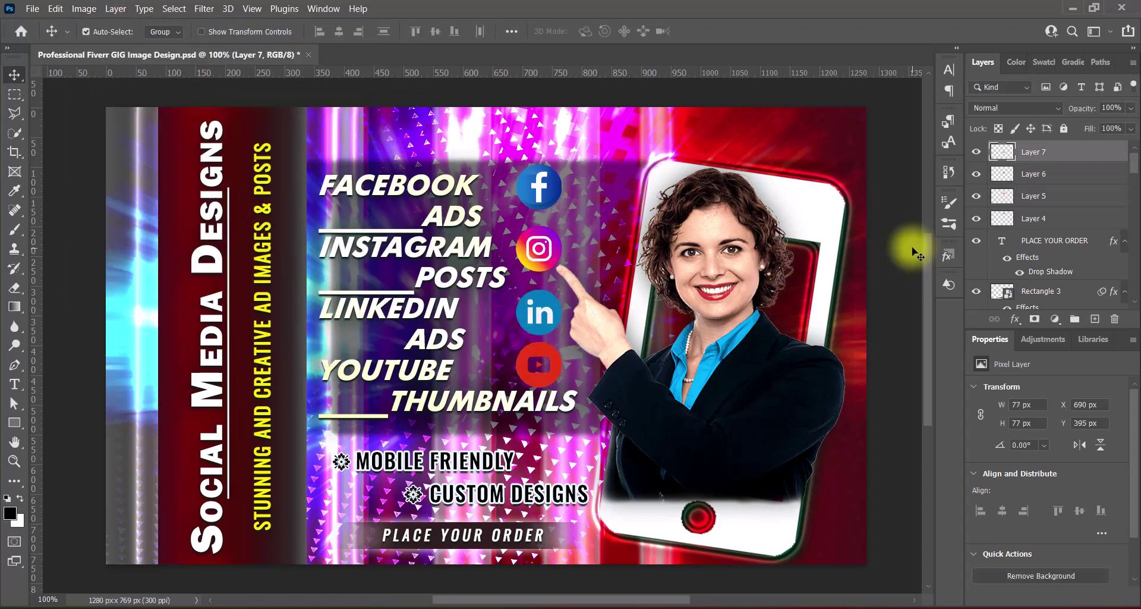
pyautogui.click(543, 312)
# - Group the four icons as Group 4 with a white drop shadow and save the file
pyautogui.hotkey('ctrl', 'g')
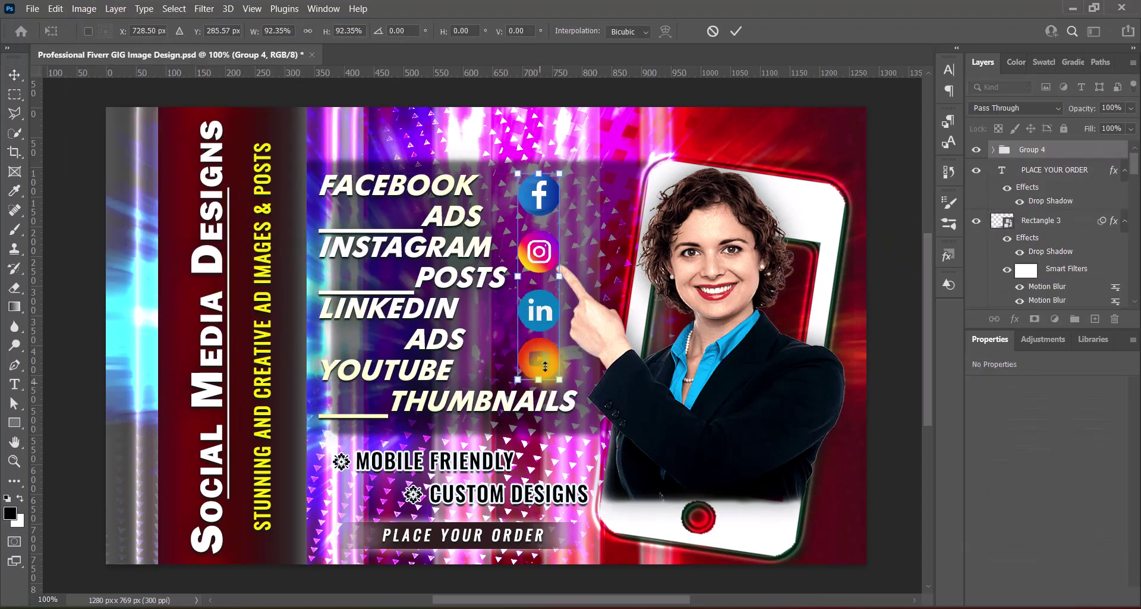
pyautogui.doubleClick(981, 163)
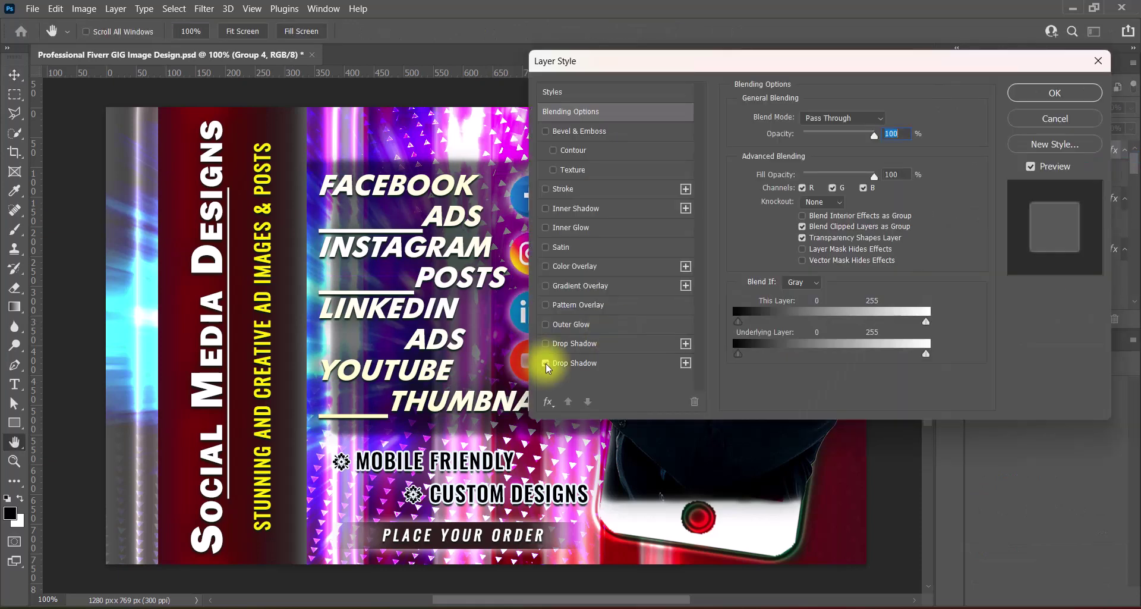
pyautogui.click(545, 363)
pyautogui.moveTo(654, 61); pyautogui.dragTo(732, 58)
pyautogui.moveTo(867, 199); pyautogui.dragTo(921, 216)
pyautogui.press('Return')
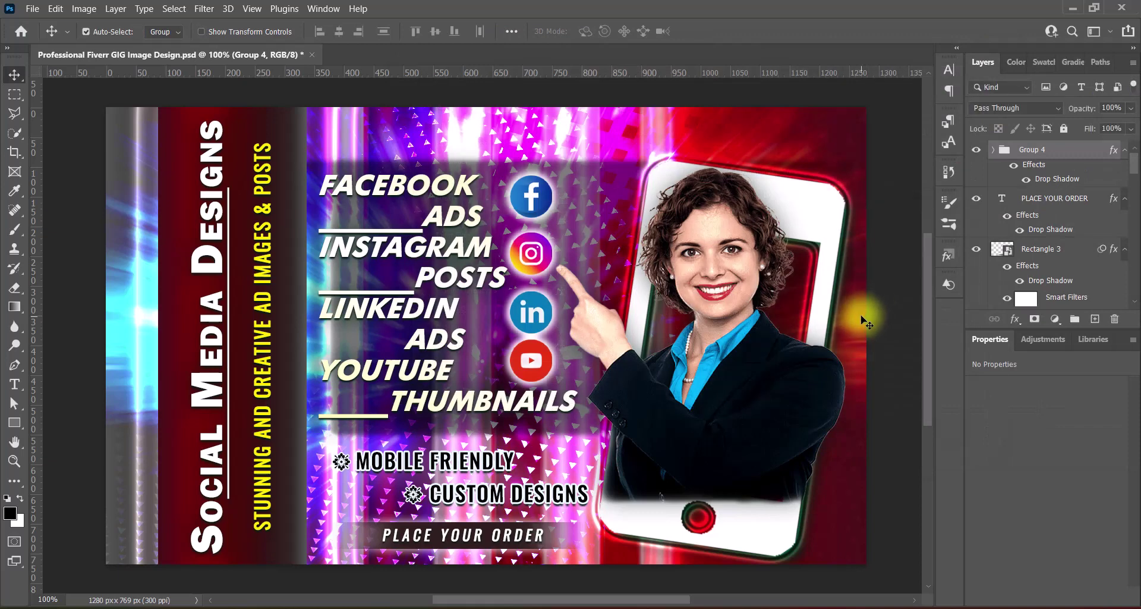
pyautogui.hotkey('ctrl', 's')
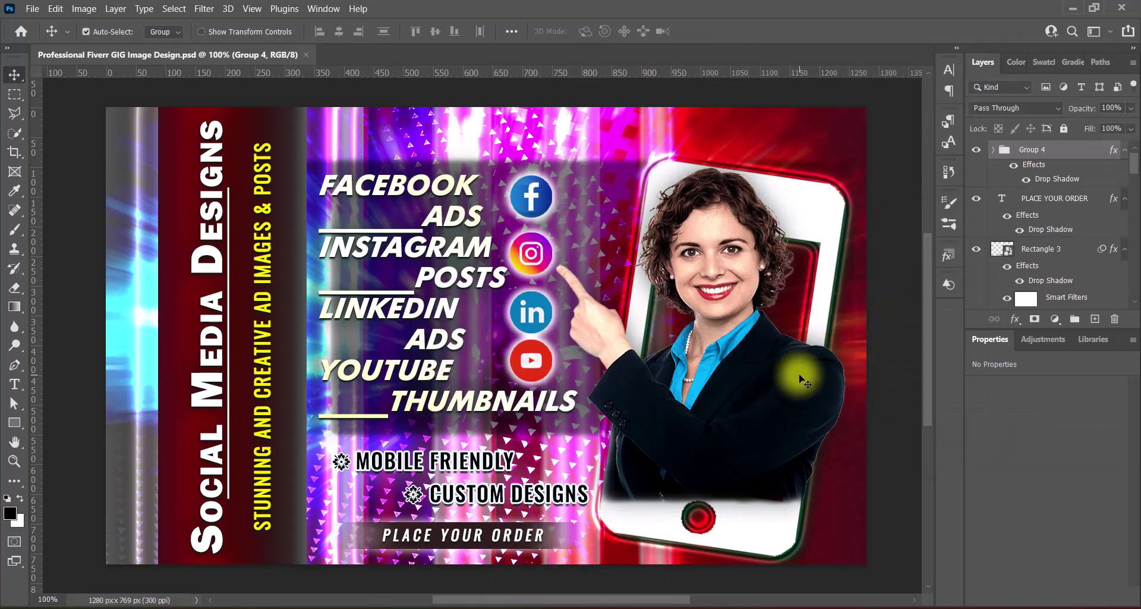
pyautogui.scroll(-2, 532, 300)
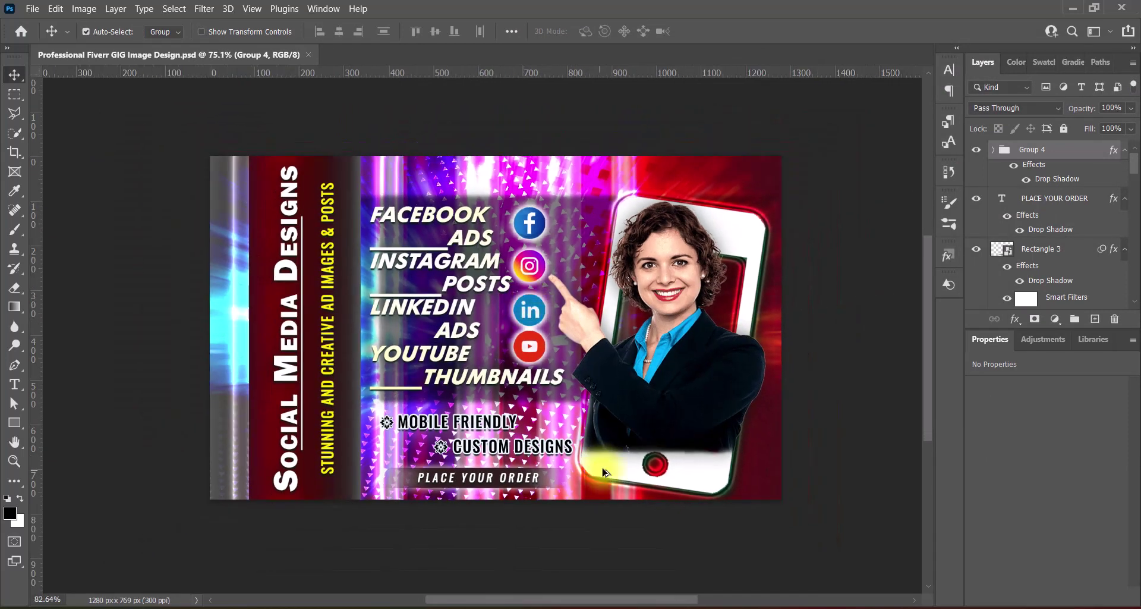
pyautogui.scroll(1, 470, 309)
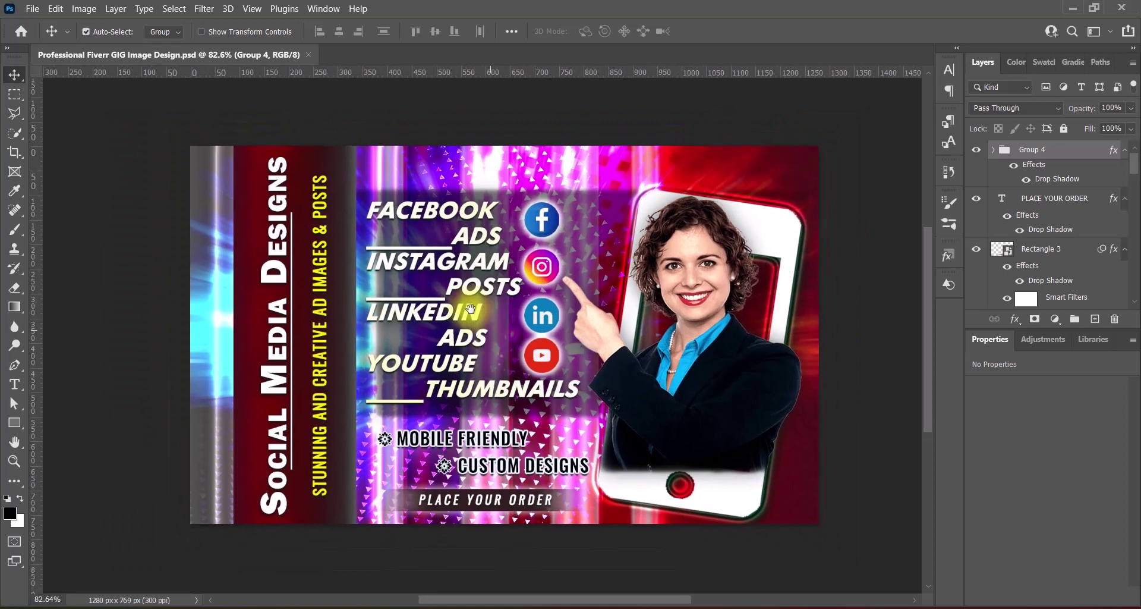
pyautogui.moveTo(470, 308); pyautogui.dragTo(505, 337)
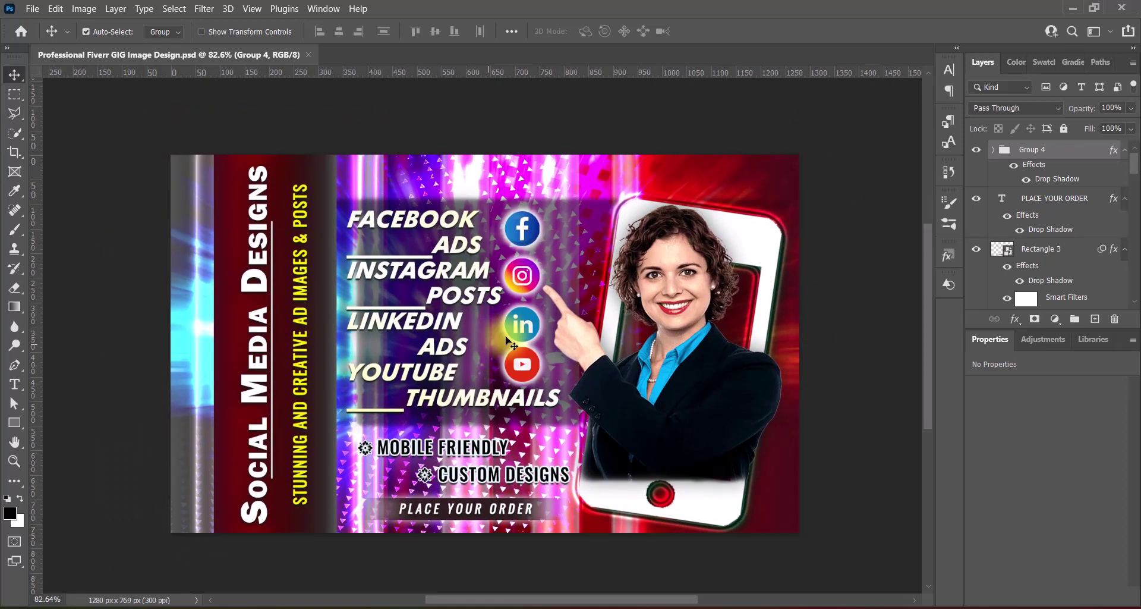
pyautogui.scroll(3, 510, 342)
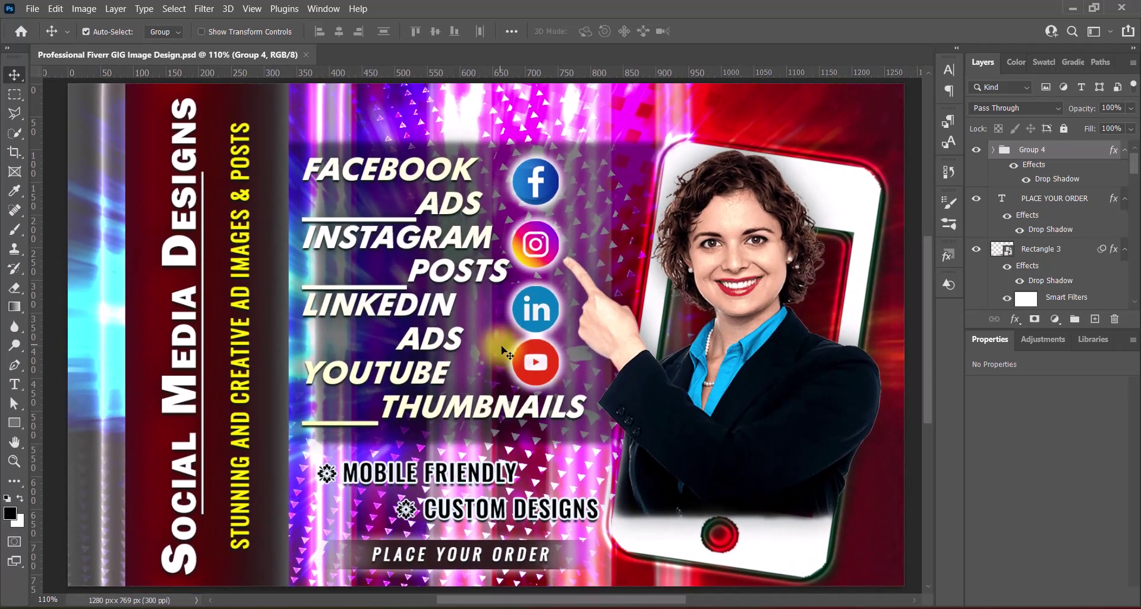
pyautogui.scroll(-2, 502, 351)
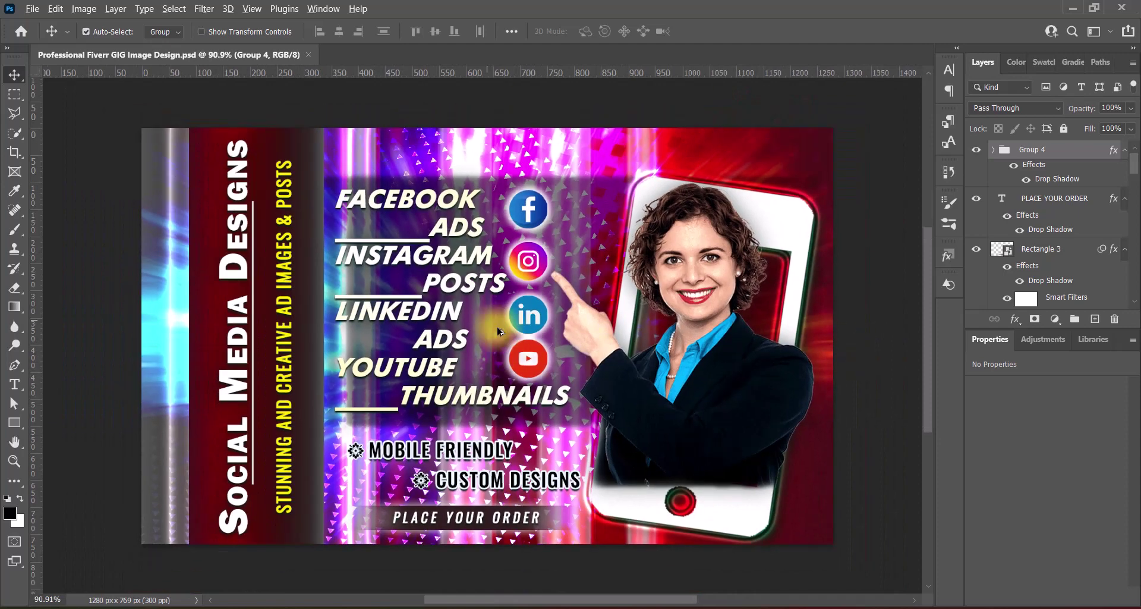
pyautogui.scroll(2, 498, 330)
pyautogui.scroll(-2, 499, 331)
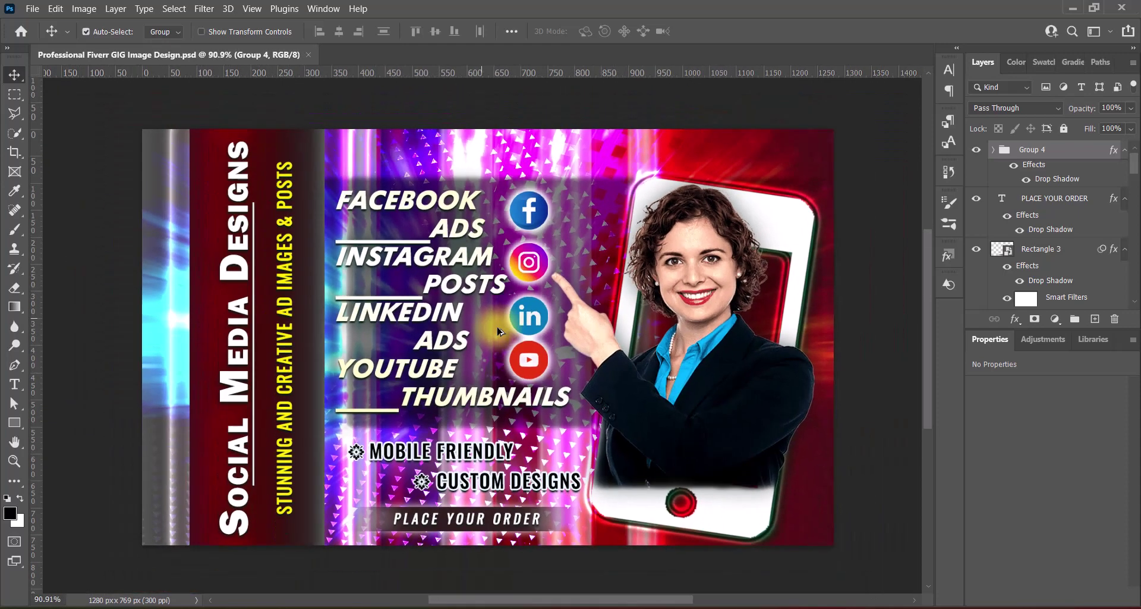